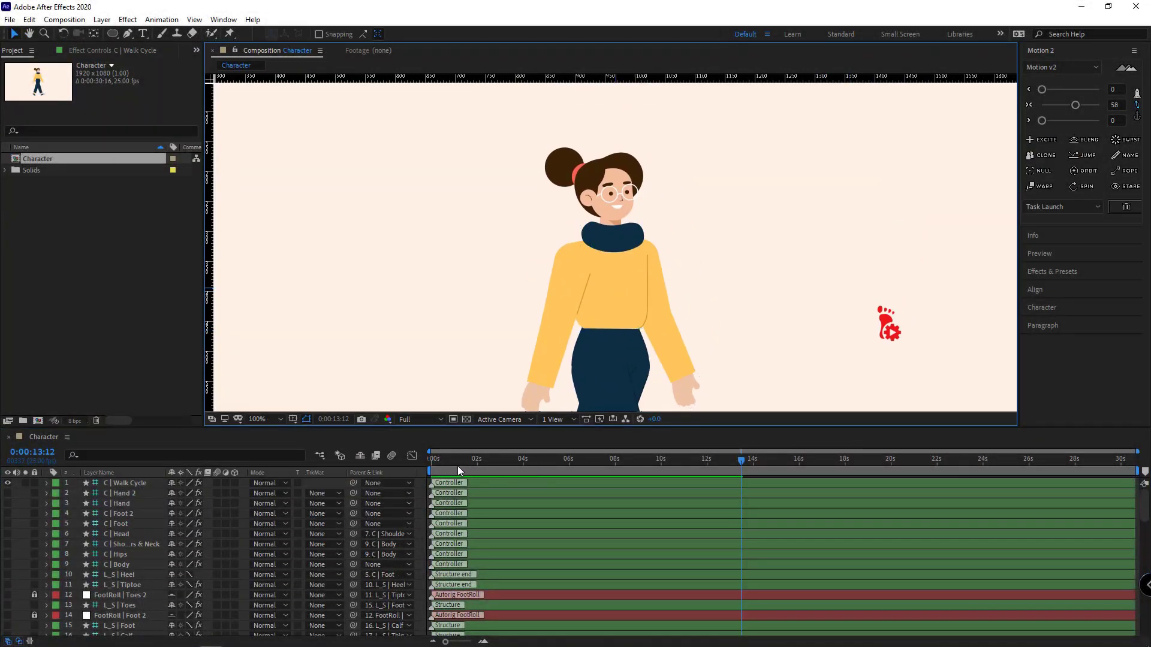
Step: Preview the character's walk cycle from the start of the composition
click(431, 461)
key(space)
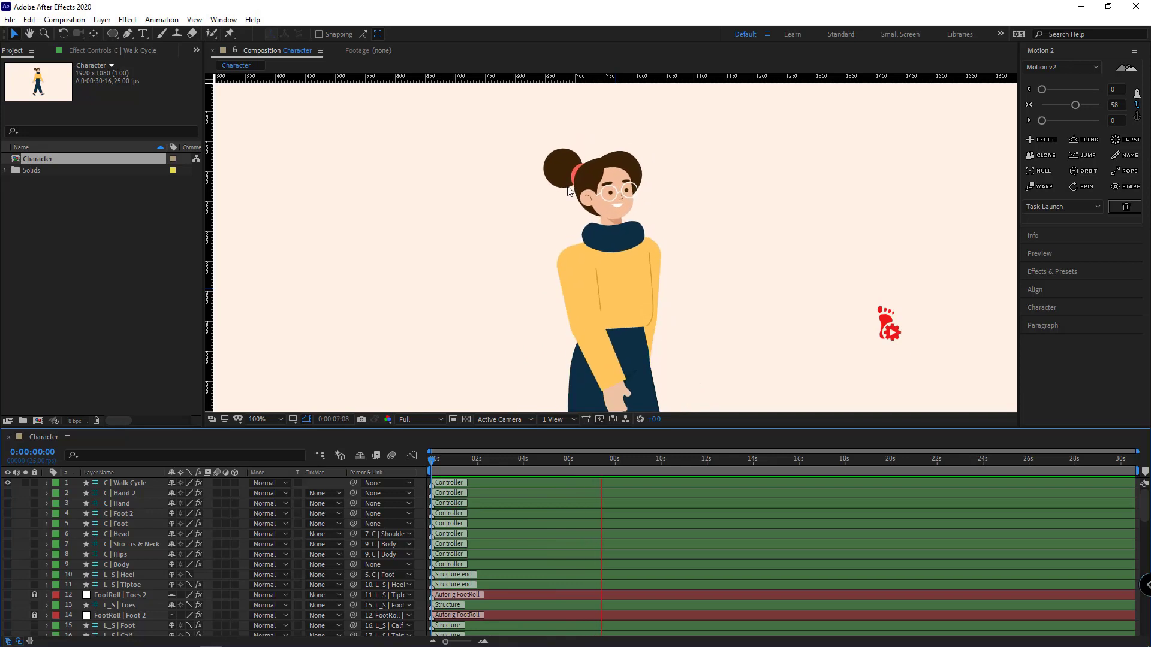
key(space)
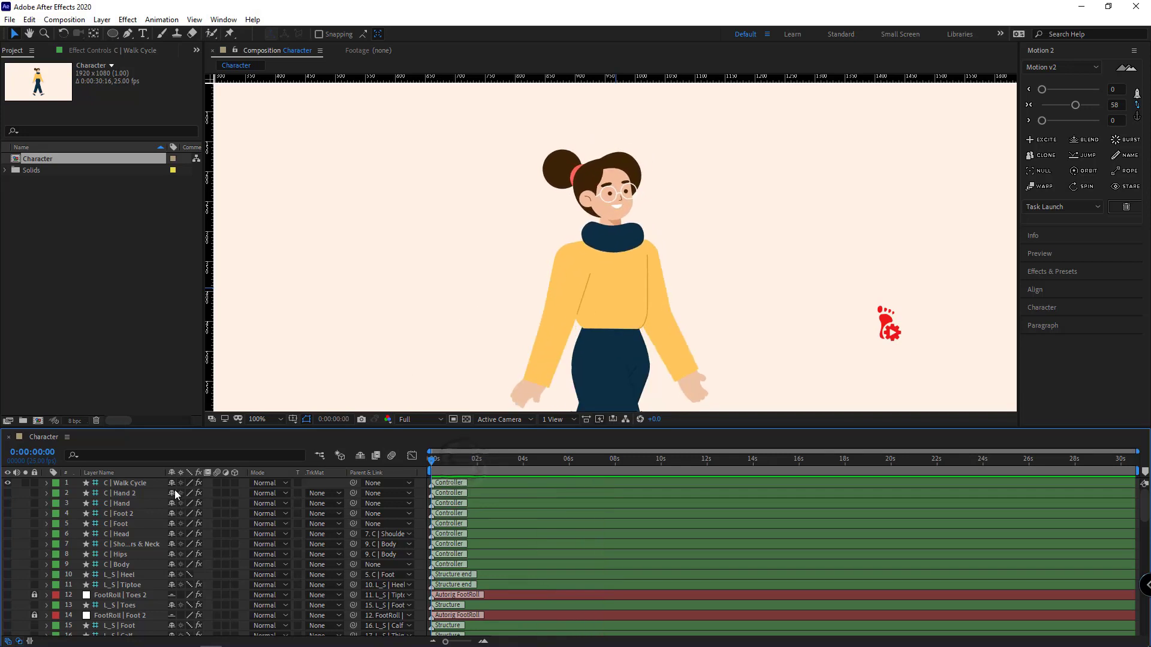
Step: Create a three-layer Duik Bassel tail structure in the Character composition
click(196, 49)
click(233, 91)
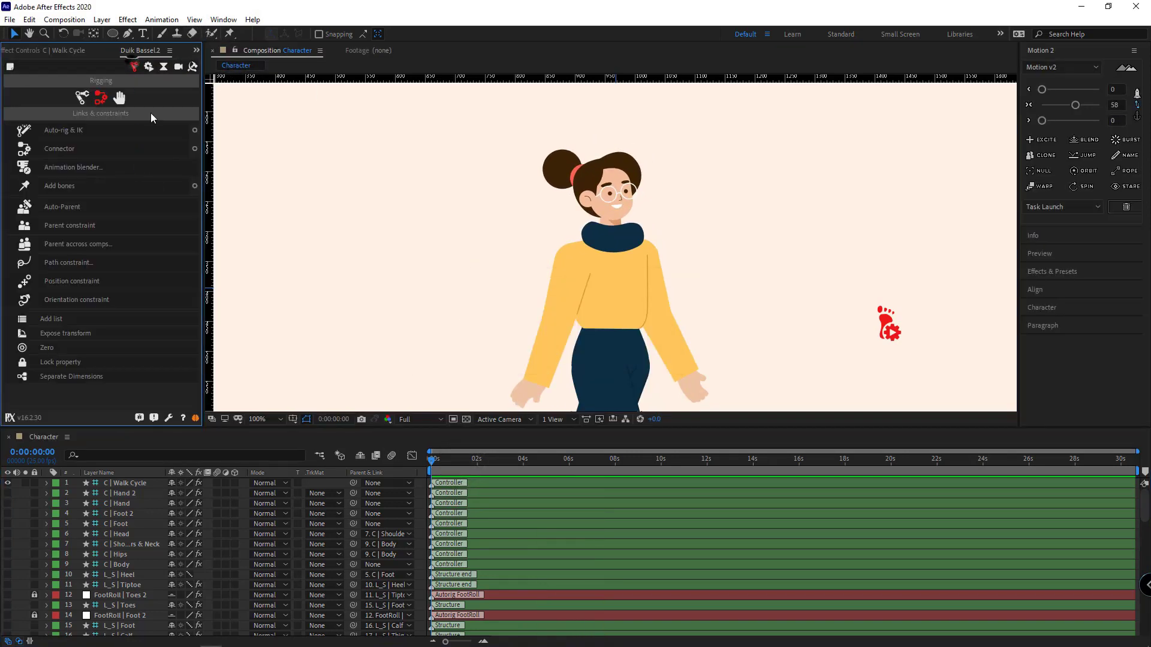
click(84, 97)
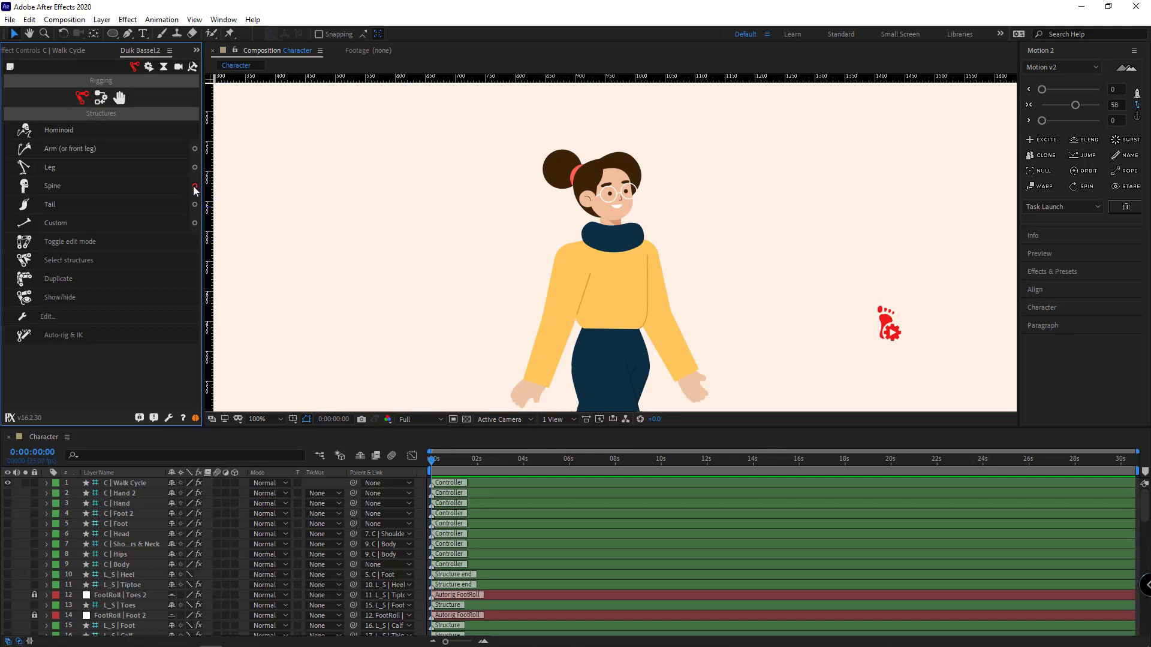
click(194, 205)
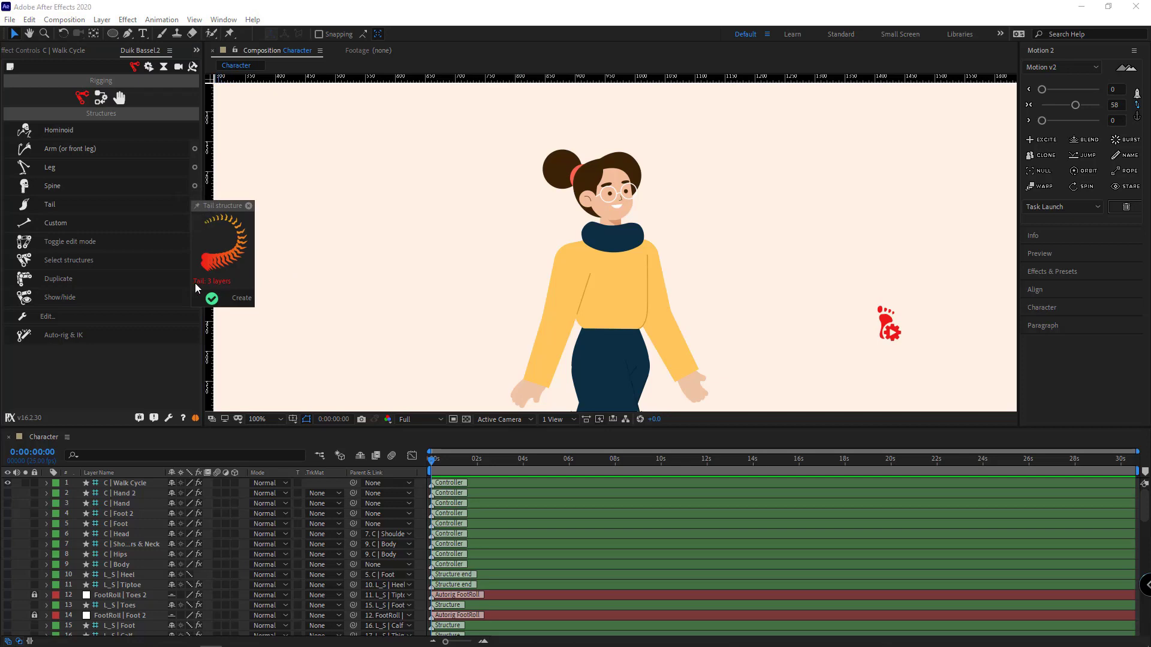
click(232, 298)
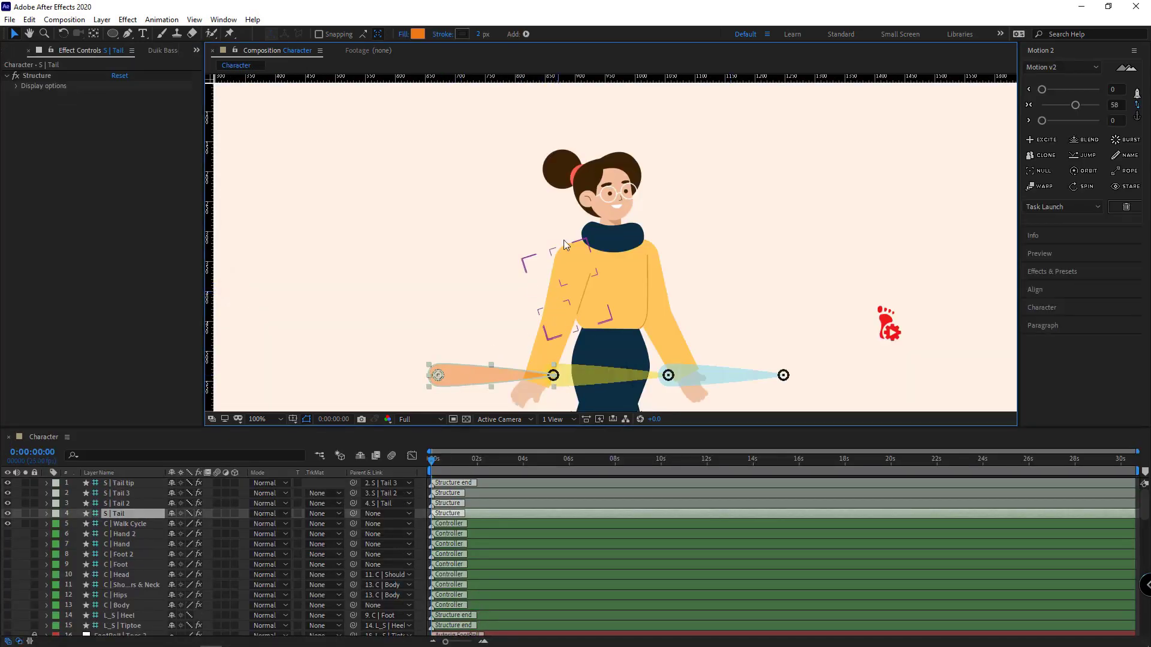
Step: Solo the scrunchie and Hair 02 layers together with the four tail structure layers
click(561, 168)
scroll(588, 153, up, 4)
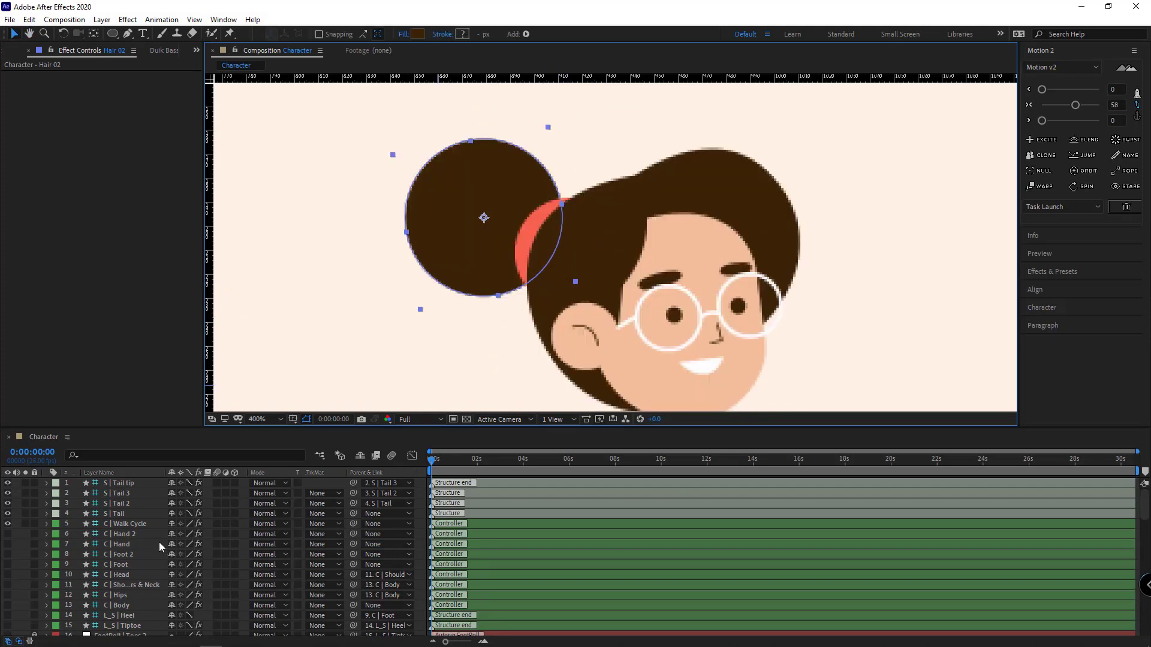
scroll(160, 541, down, 15)
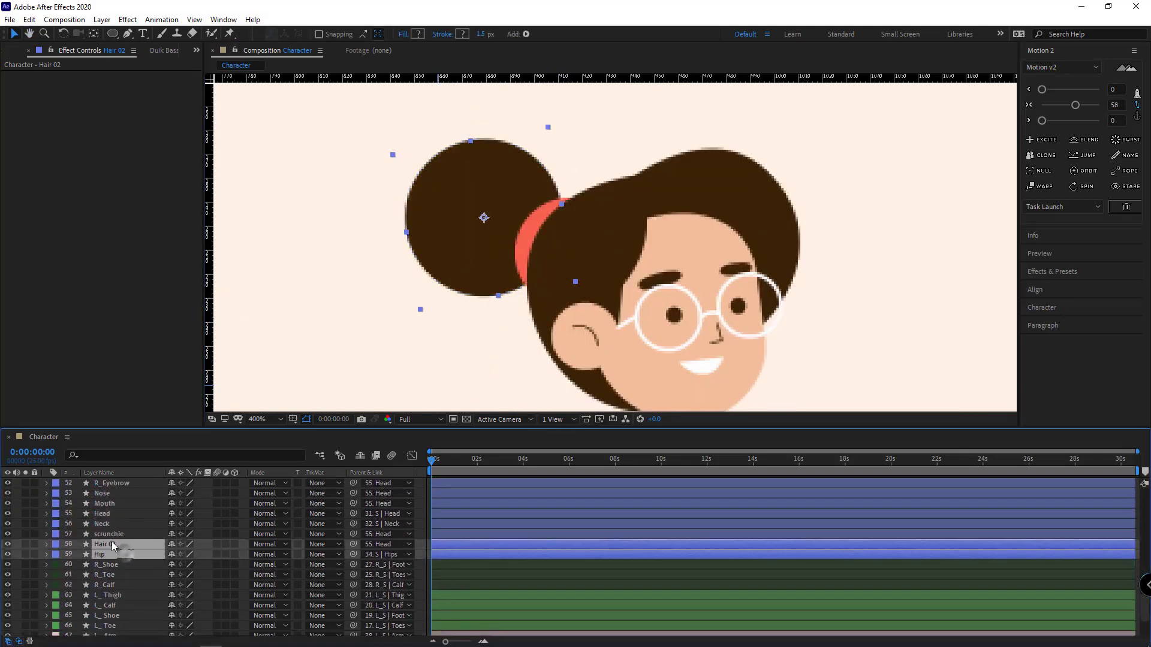
click(110, 535)
shift+click(103, 545)
click(26, 544)
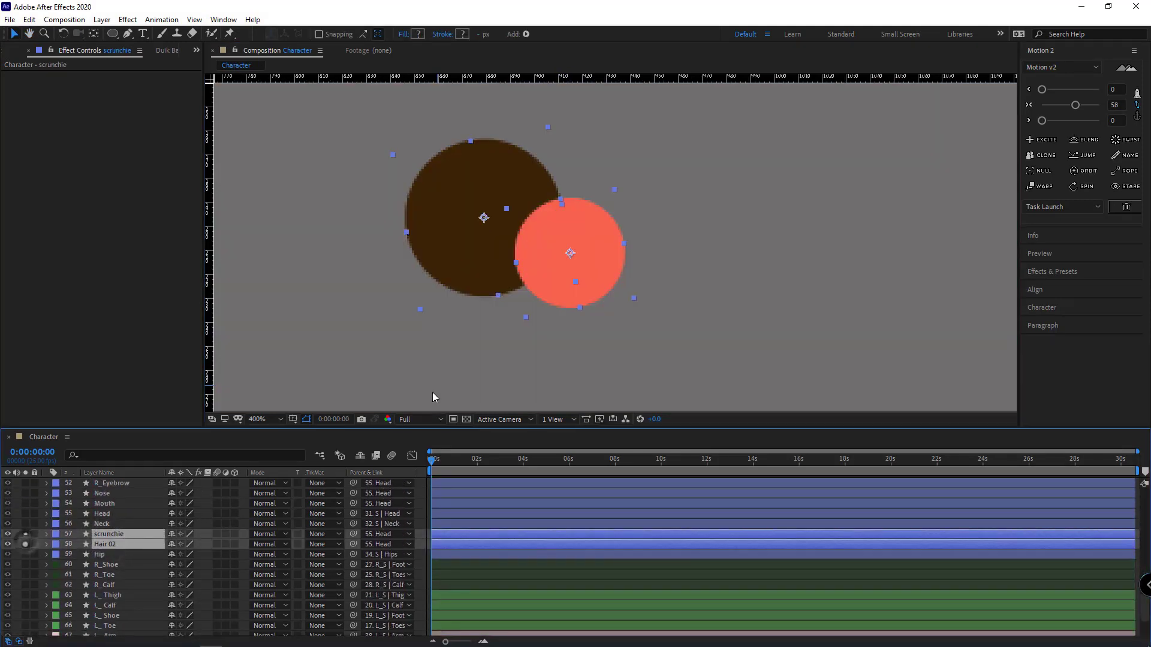
scroll(137, 510, up, 15)
click(122, 484)
shift+click(121, 514)
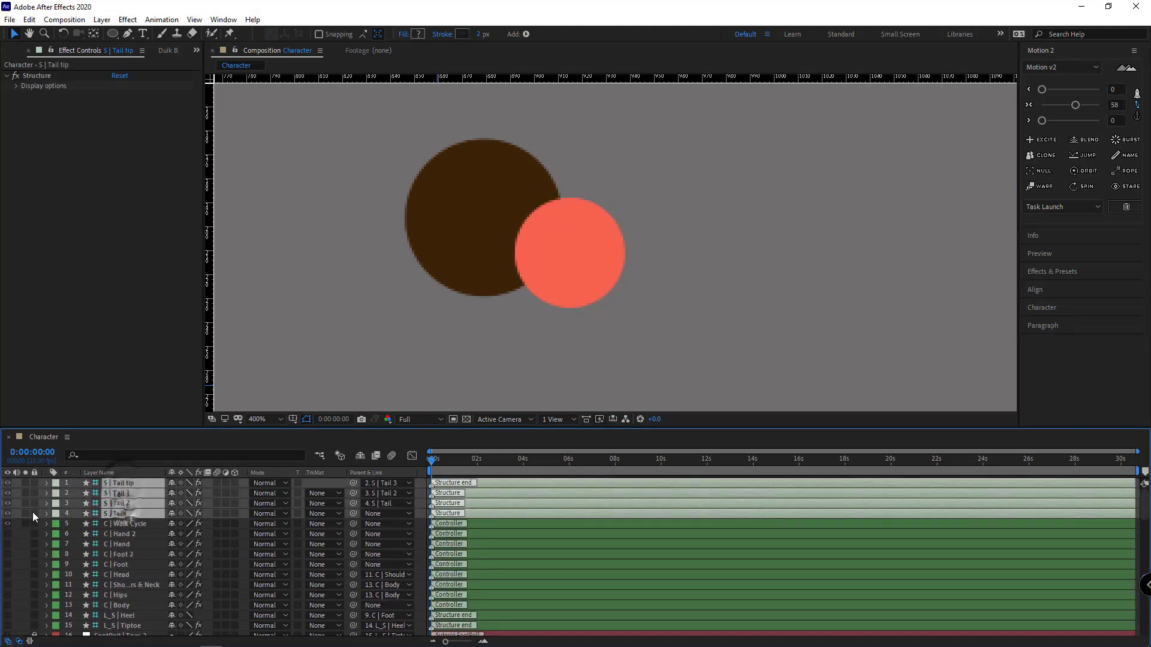
Step: Move the anchor points of Hair 02 and the scrunchie towards the edges where each joins the head
click(495, 211)
drag(495, 211, 556, 286)
key(y)
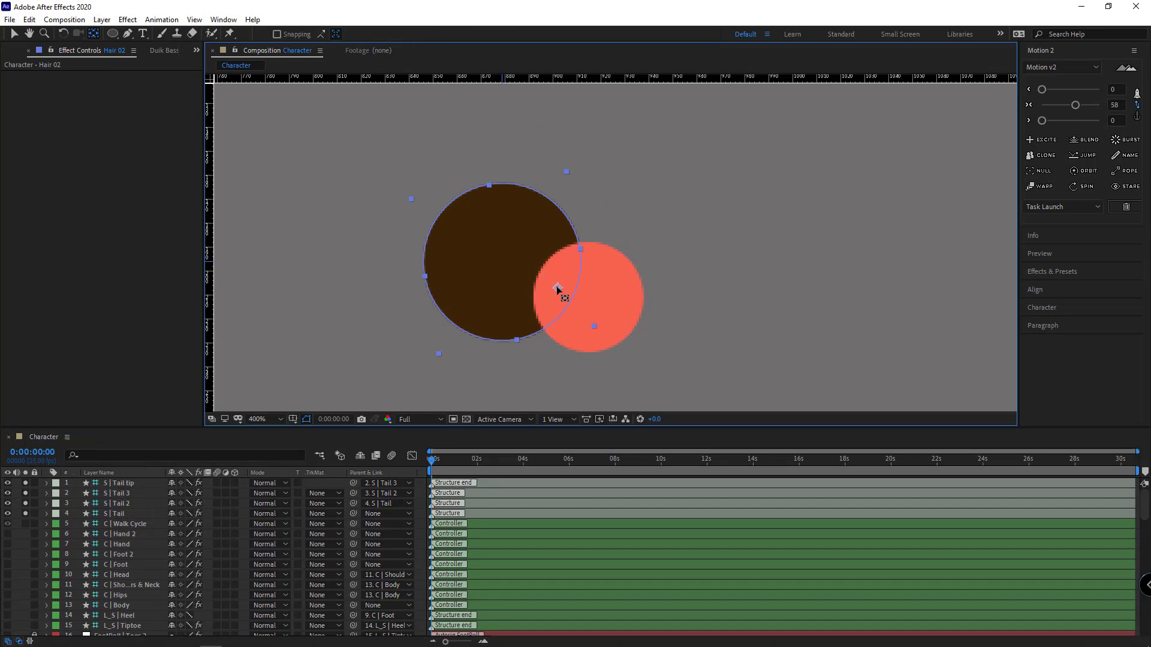
click(606, 337)
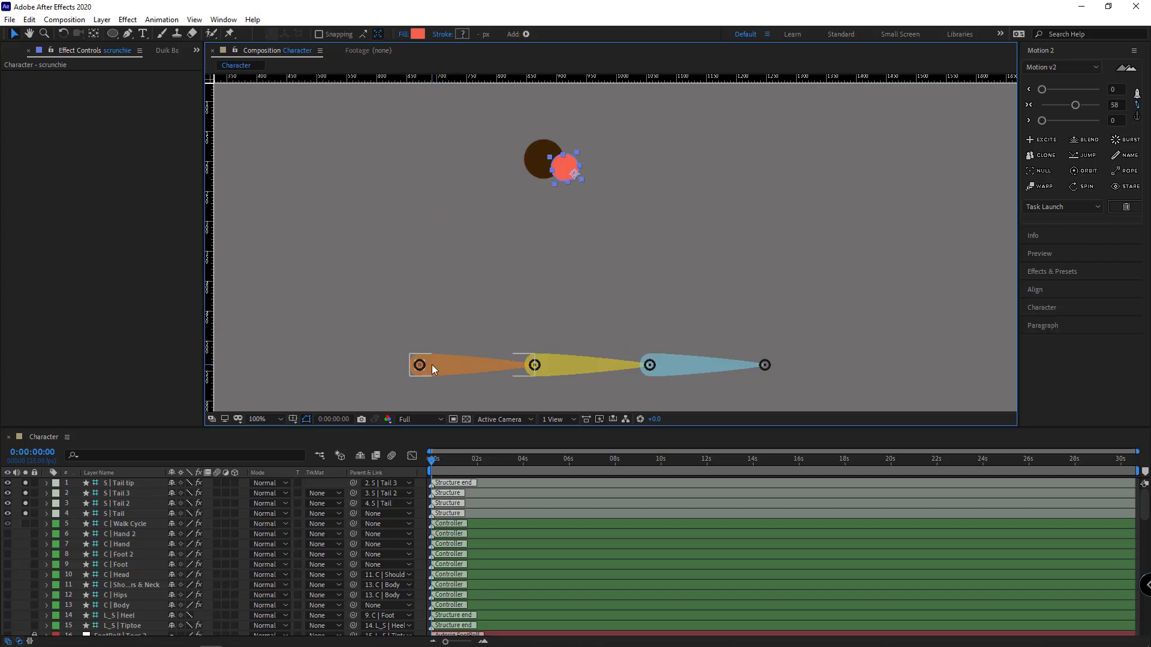
Step: Place the S | Tail root joint in the middle of the head, soloing the Head layer only while positioning it
click(431, 365)
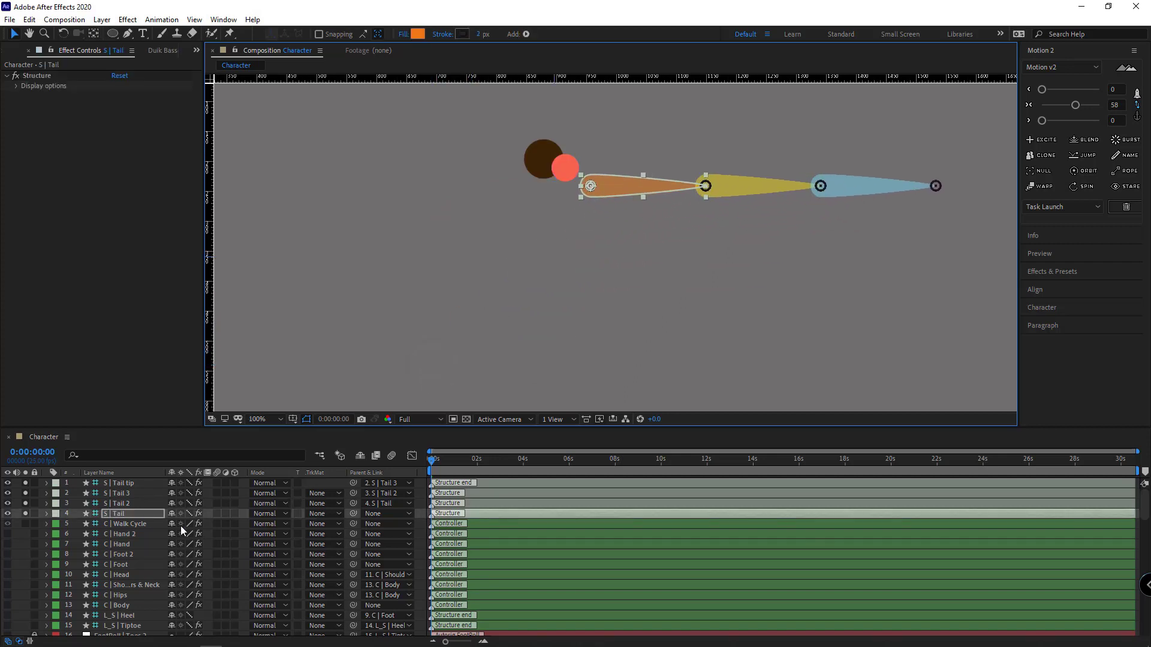
scroll(138, 556, down, 10)
click(116, 604)
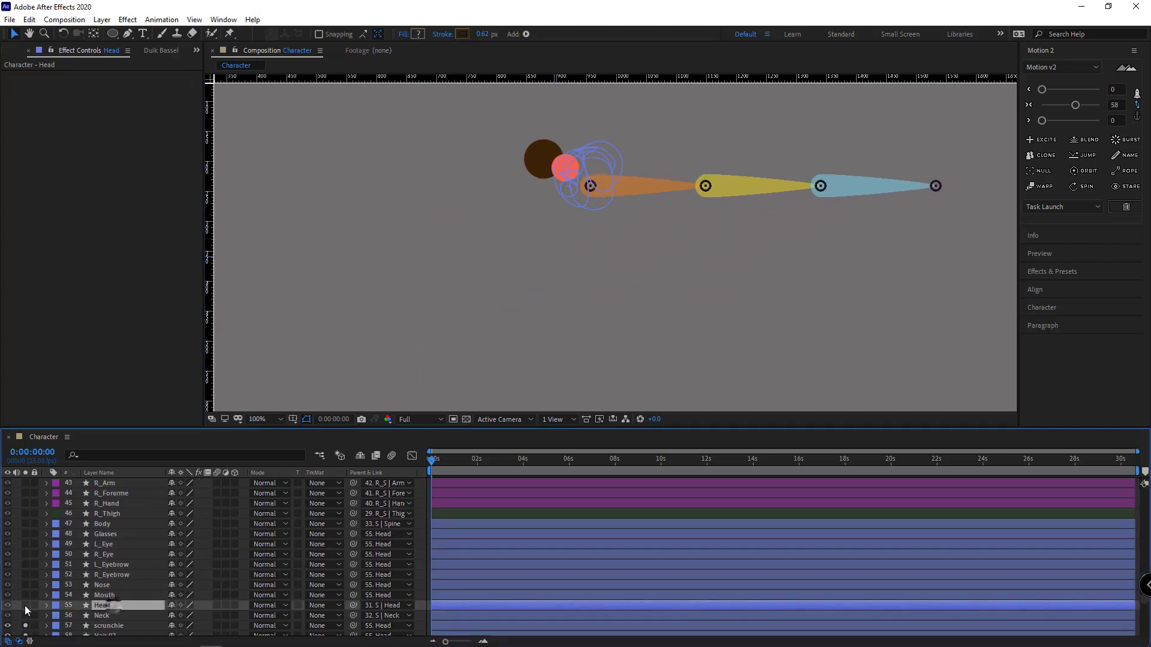
click(26, 606)
scroll(563, 263, up, 4)
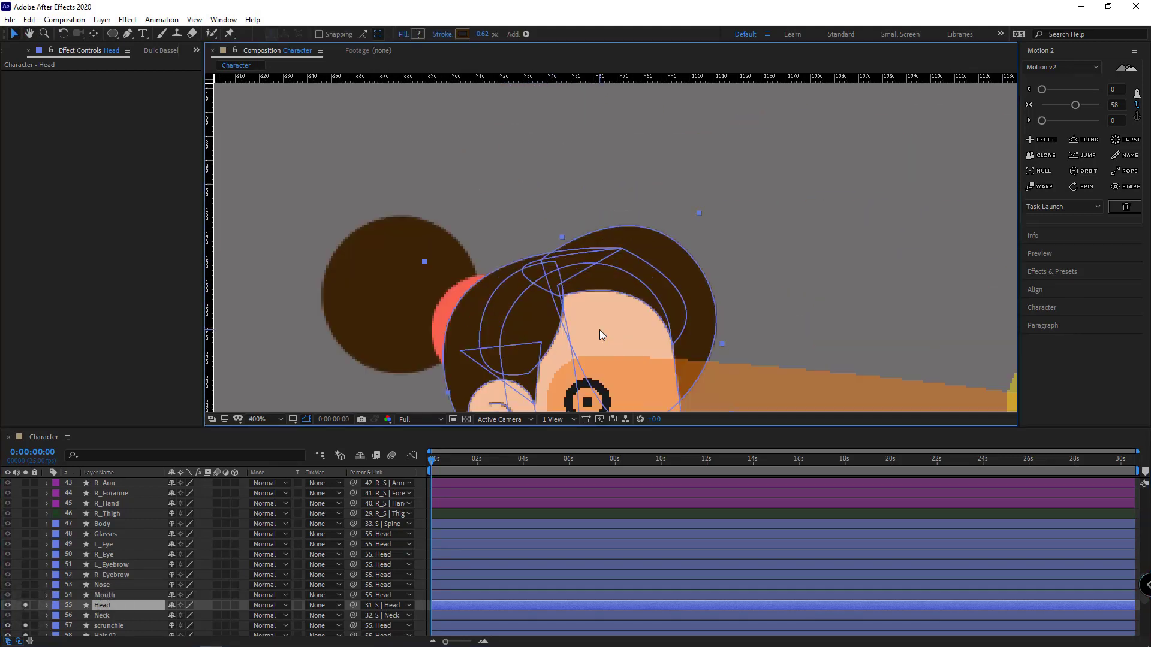
drag(601, 335, 615, 242)
click(669, 317)
drag(629, 299, 642, 284)
click(25, 605)
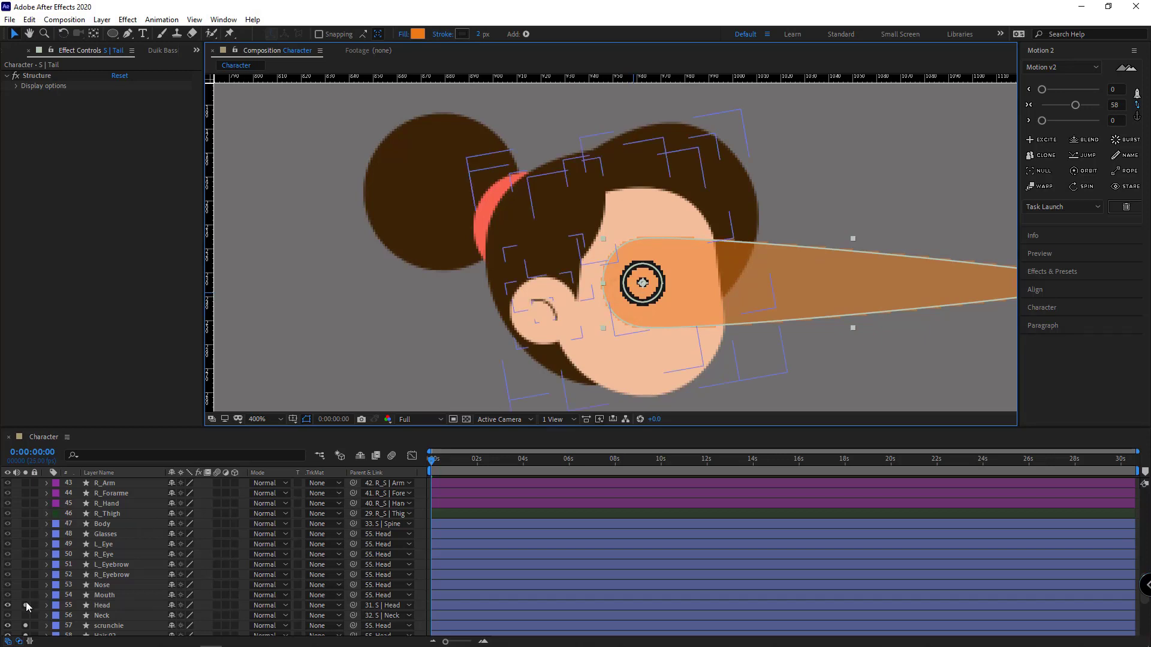
Step: Turn on snapping and align the S | Tail 2 joint with the scrunchie's anchor point
scroll(829, 268, down, 1)
drag(946, 266, 670, 165)
scroll(617, 247, up, 1)
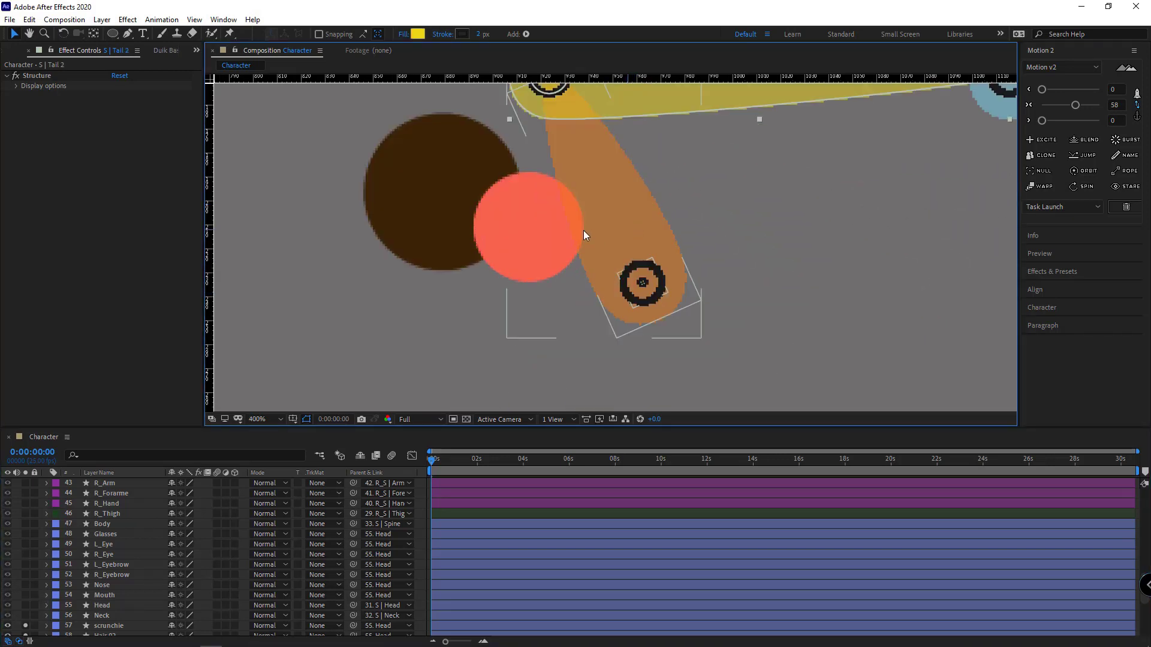
drag(574, 242, 604, 292)
click(617, 298)
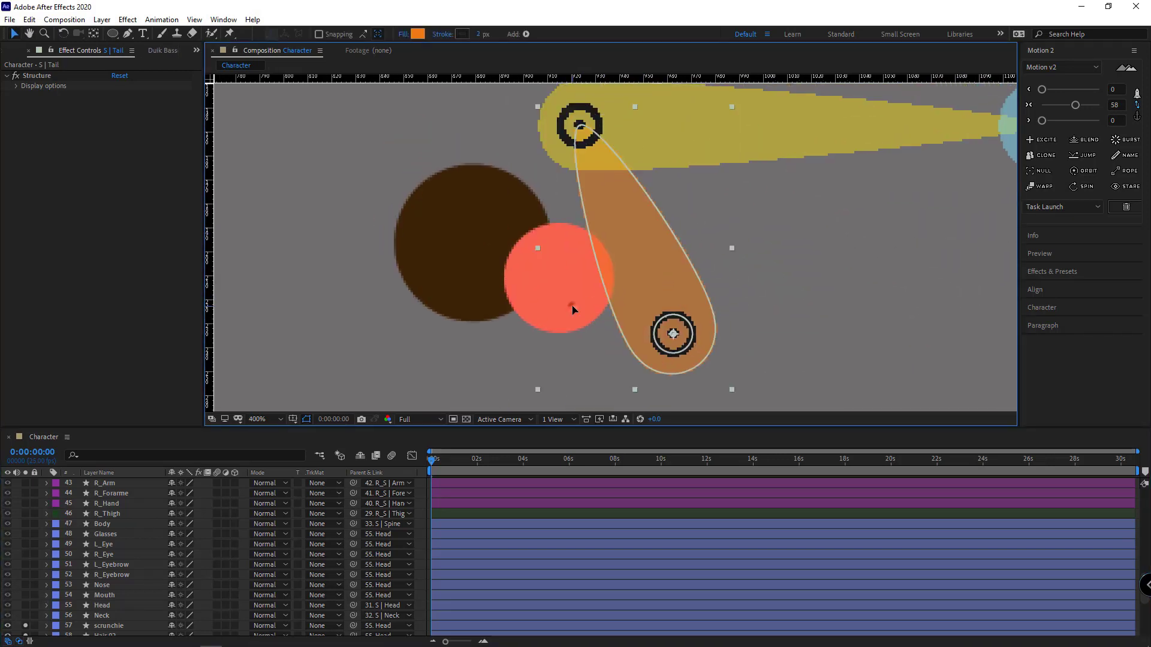
click(508, 290)
click(613, 156)
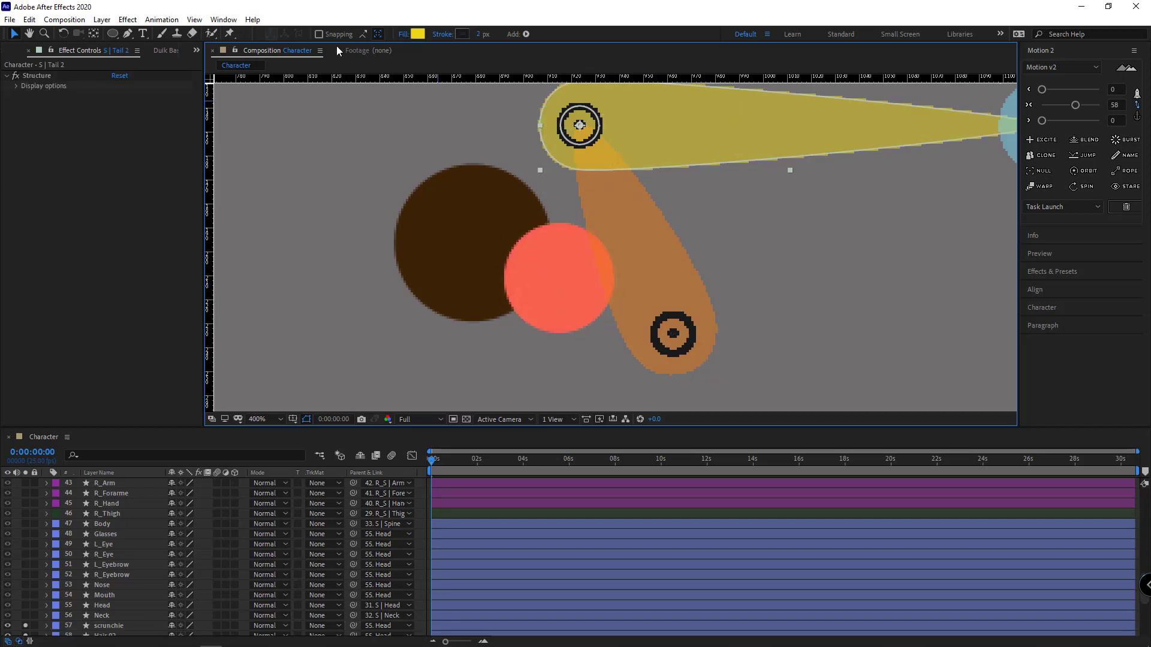
click(318, 34)
drag(579, 125, 595, 302)
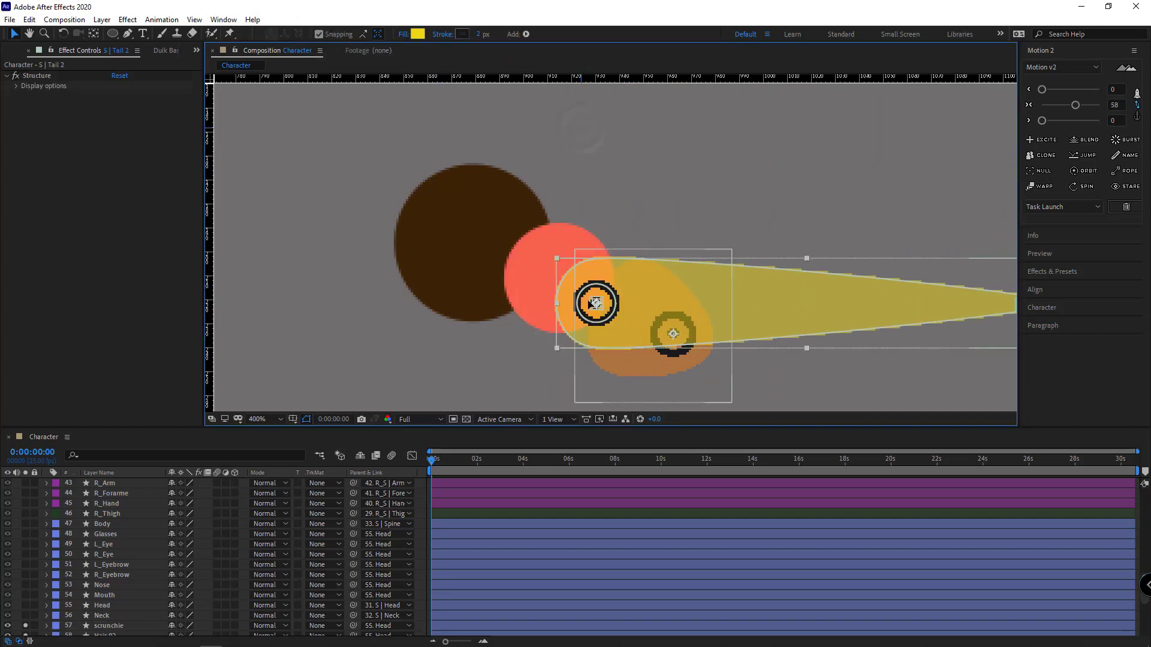
scroll(595, 303, up, 1)
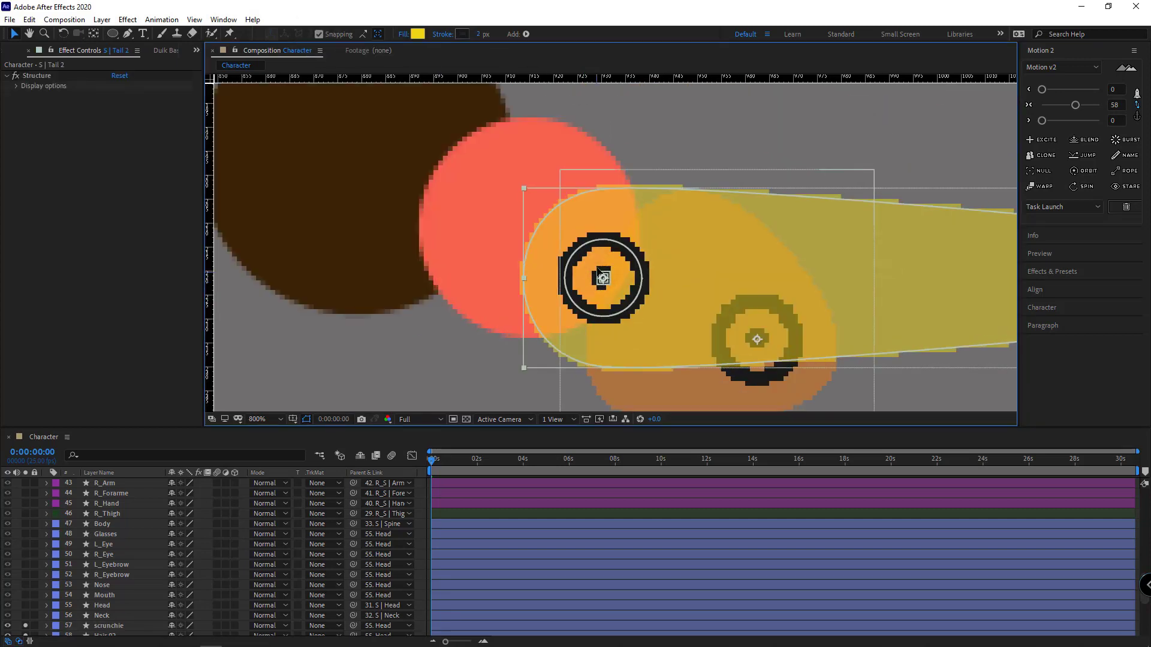
Step: Snap the S | Tail 3 joint onto the anchor point of the Hair 02 bun
click(481, 189)
scroll(598, 268, down, 2)
drag(878, 262, 530, 155)
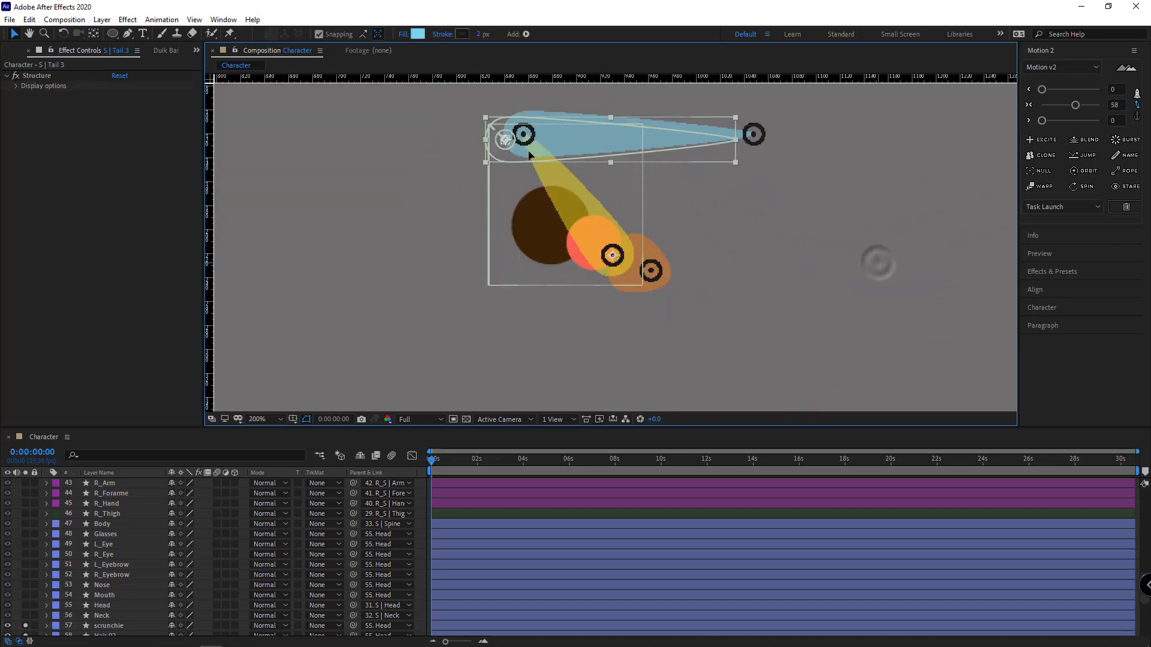
scroll(505, 175, up, 1)
click(564, 268)
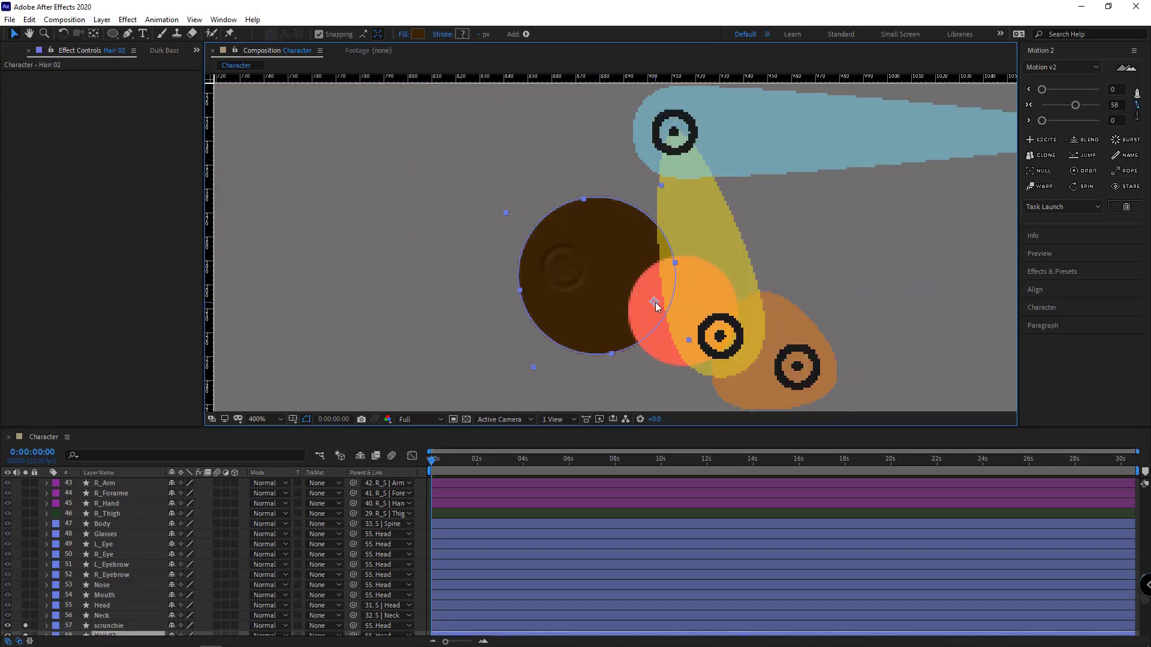
drag(674, 131, 654, 302)
Step: Turn off snapping and place the S | Tail tip joint just beyond the outer edge of the hair bun
scroll(656, 301, down, 1)
click(319, 34)
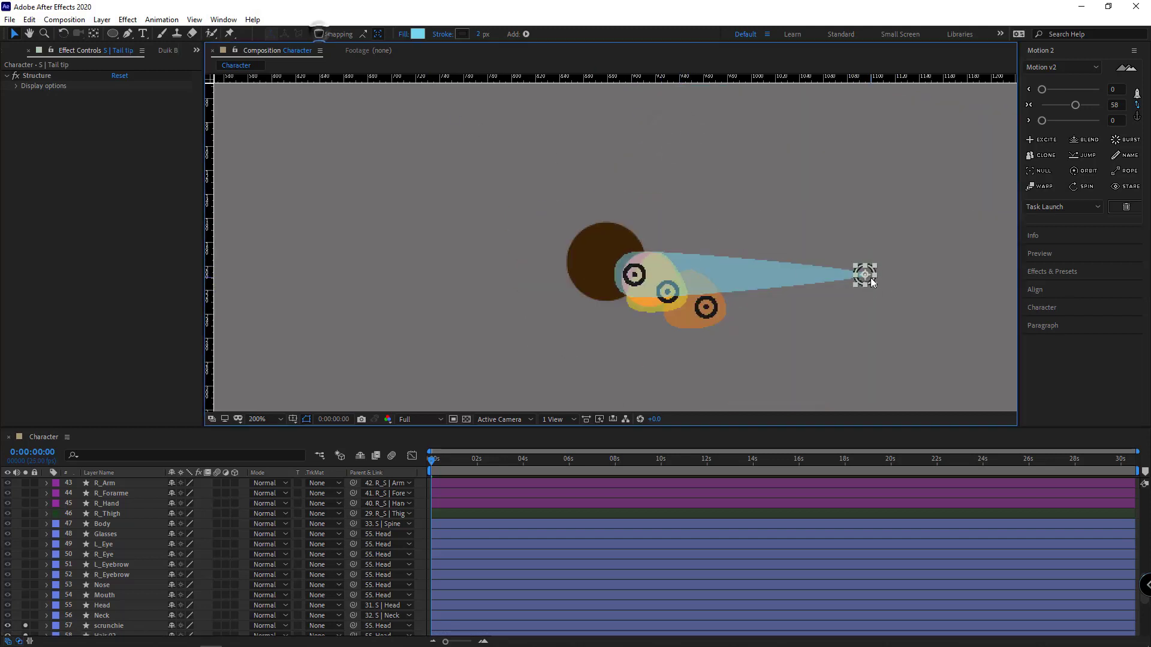
drag(865, 274, 558, 236)
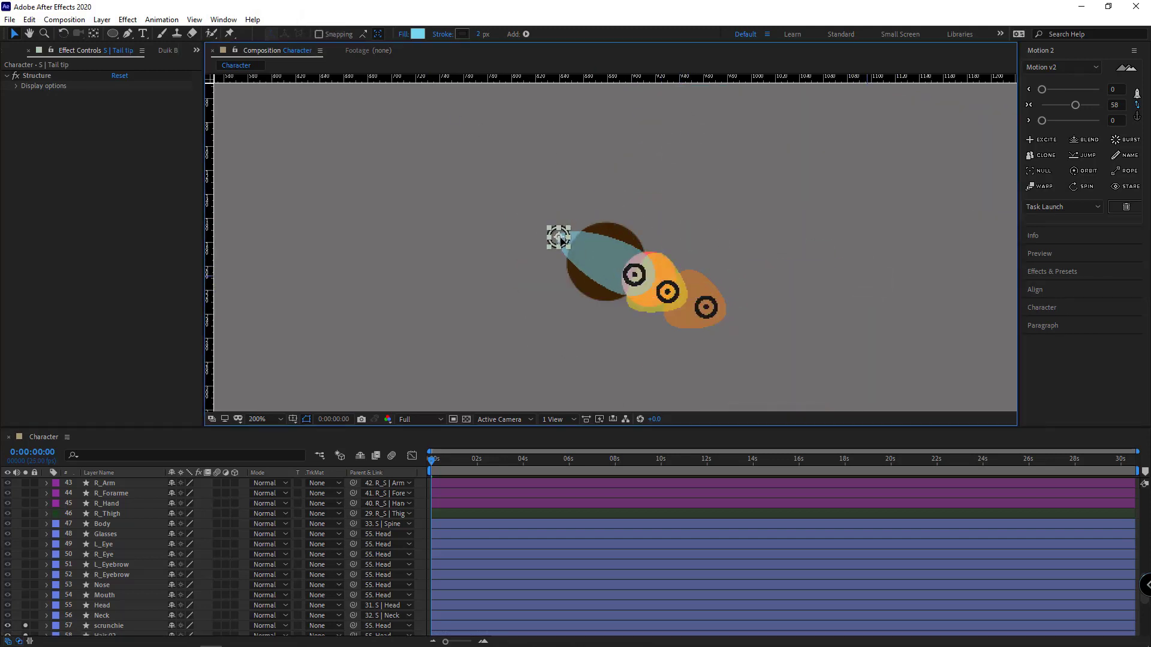
scroll(87, 513, down, 1)
Step: Turn off solo for all layers to bring back the full character, and clear the layer selection
key(ctrl+a)
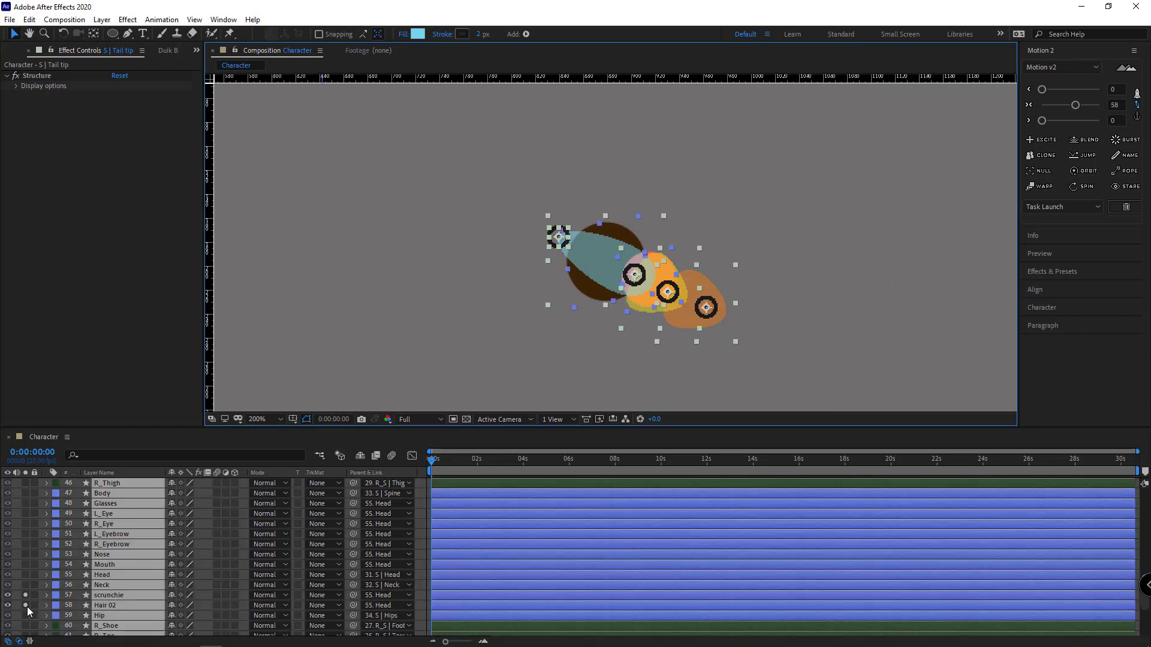
click(26, 606)
key(ctrl+shift+a)
drag(487, 257, 402, 223)
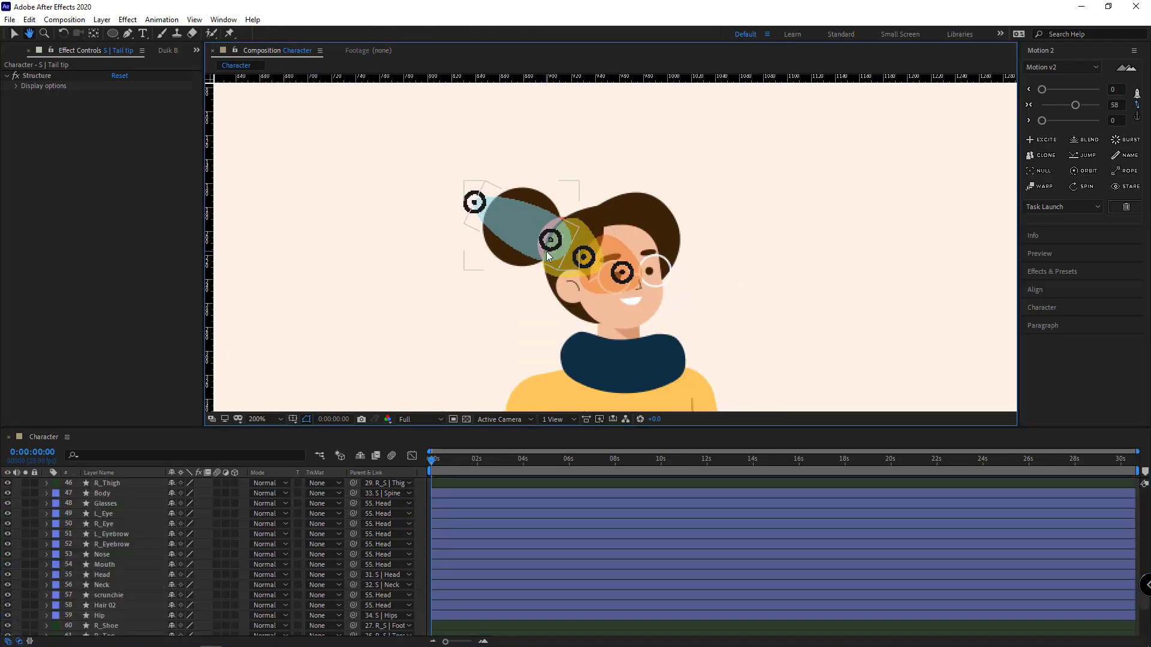
Step: Apply Duik's Auto-rig & IK to the four tail structure layers and hide the C | Tail controller
scroll(128, 512, up, 15)
click(128, 512)
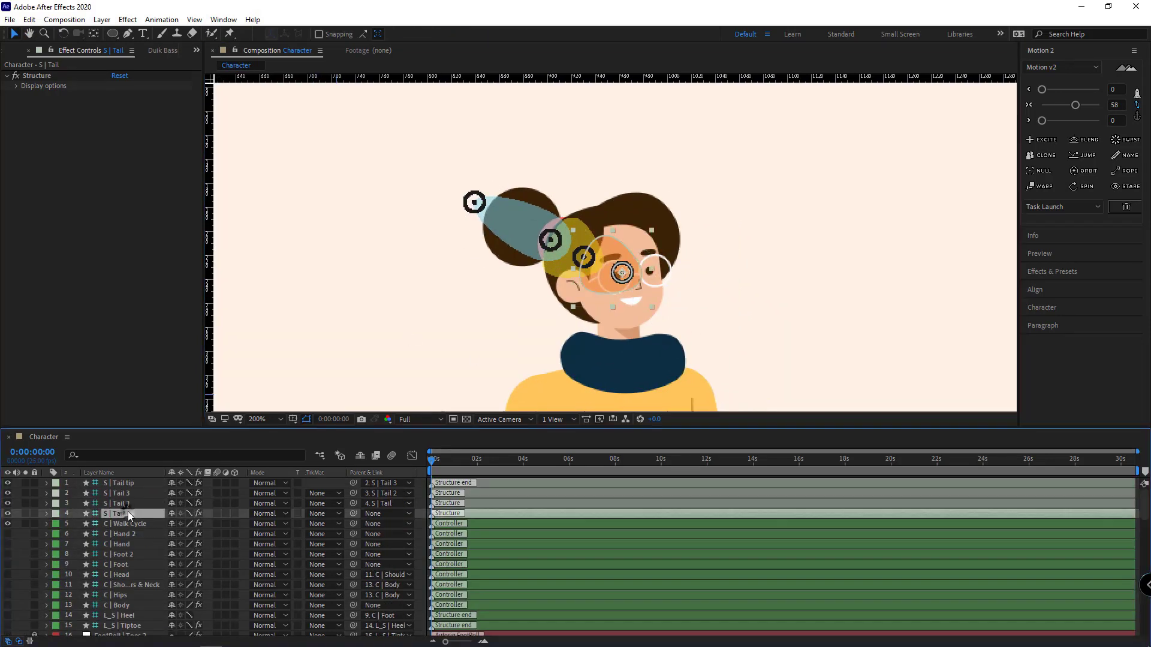
shift+click(144, 485)
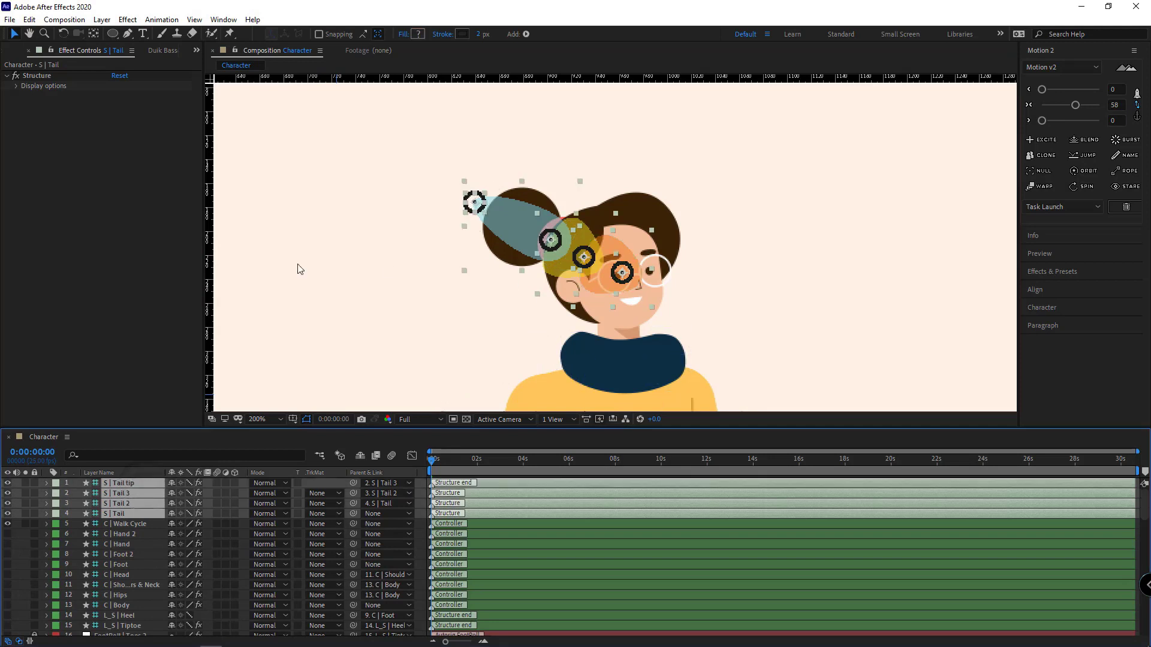
click(171, 50)
click(99, 98)
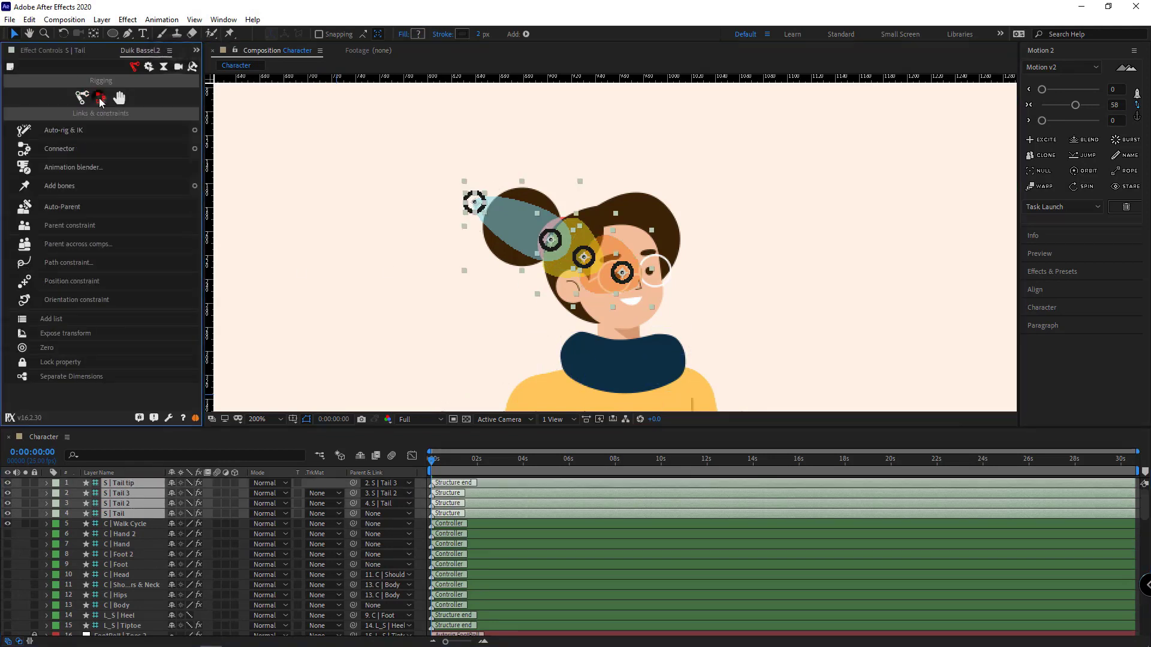
click(60, 131)
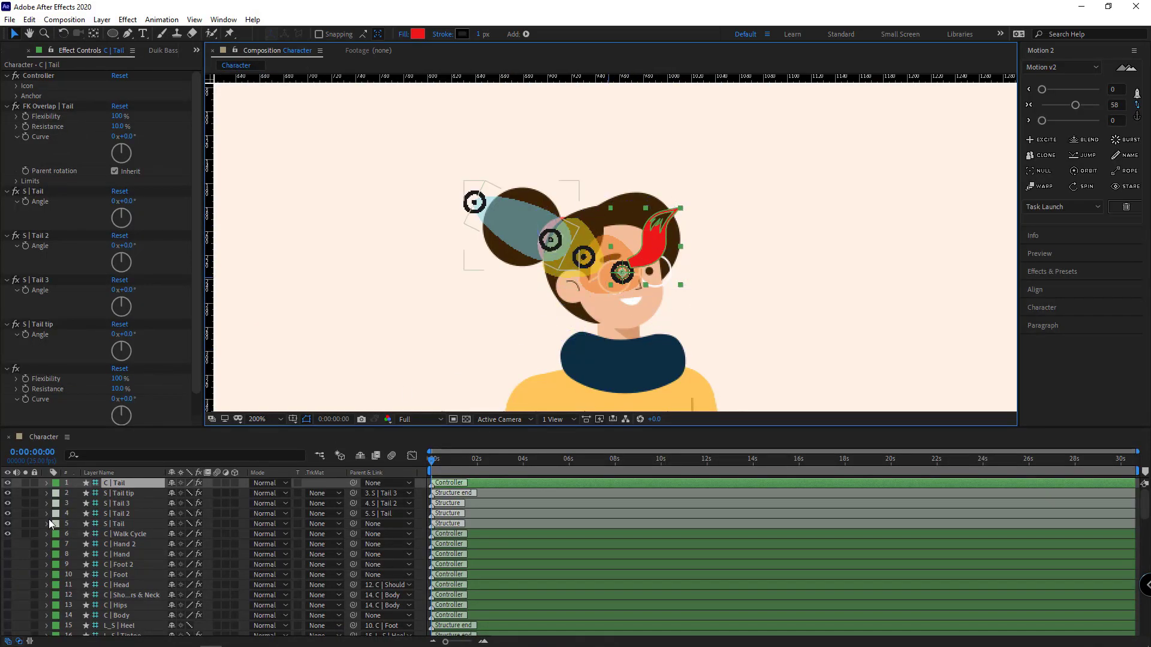
click(7, 483)
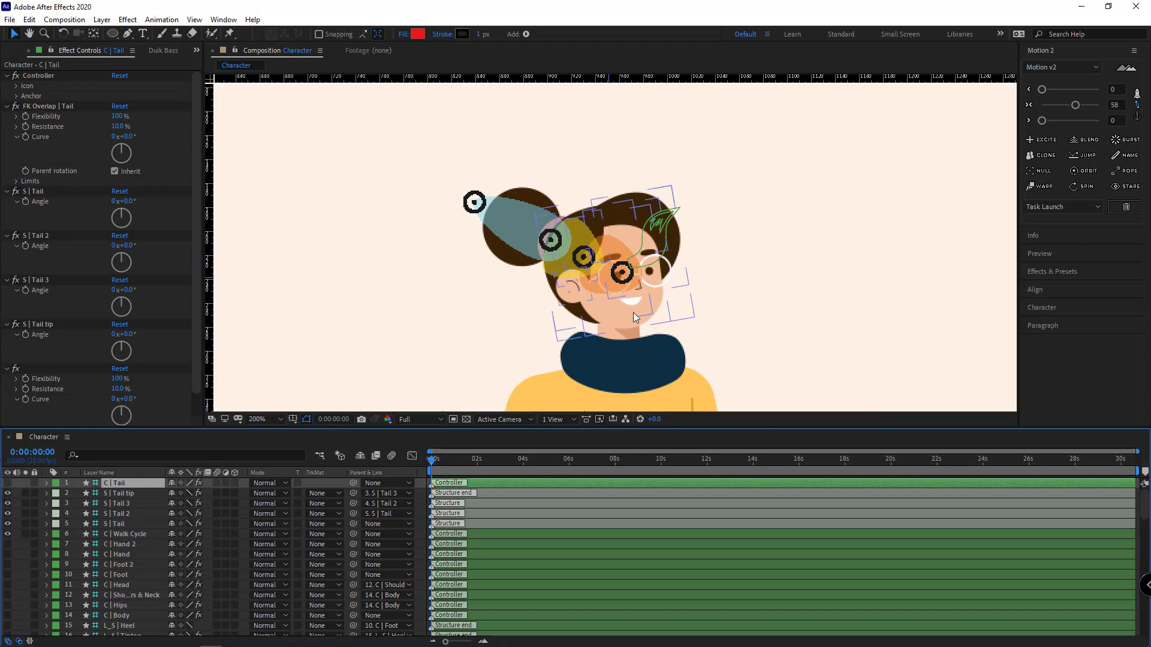
Step: Parent the S | Tail structure layer to S | Head
click(603, 251)
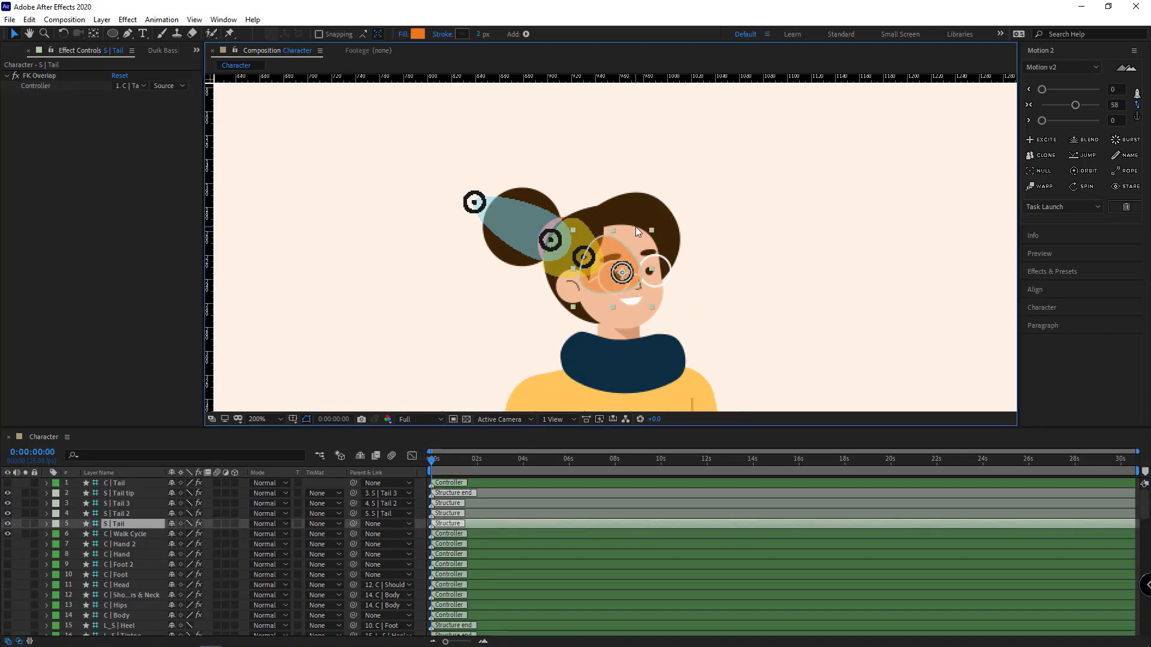
click(405, 524)
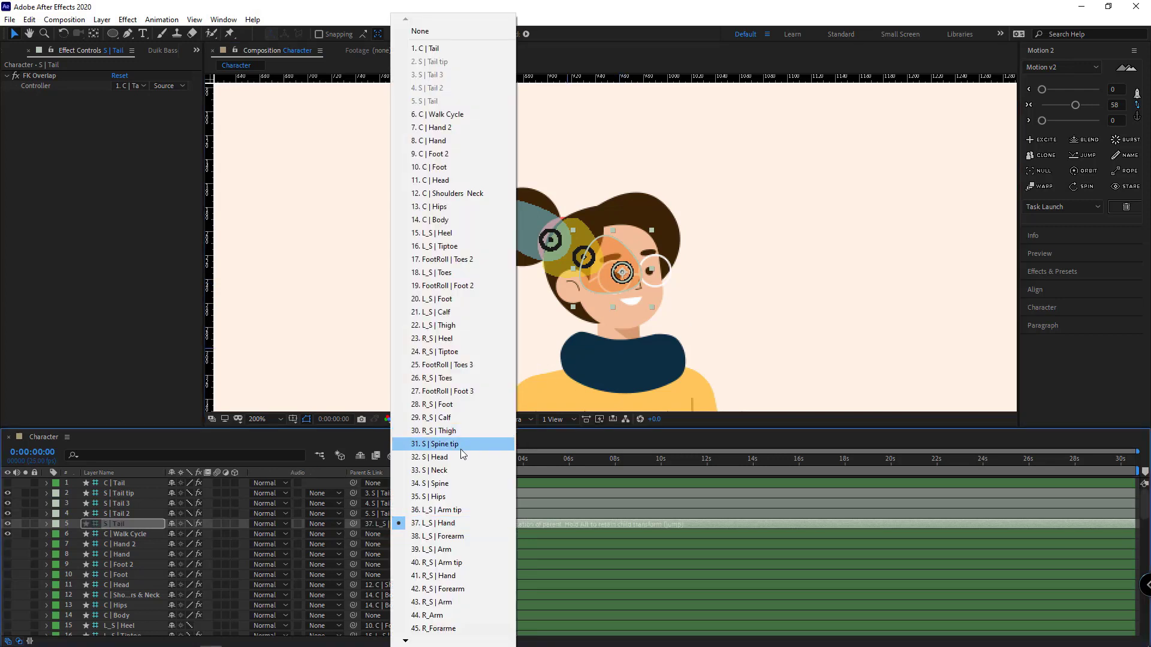
click(458, 455)
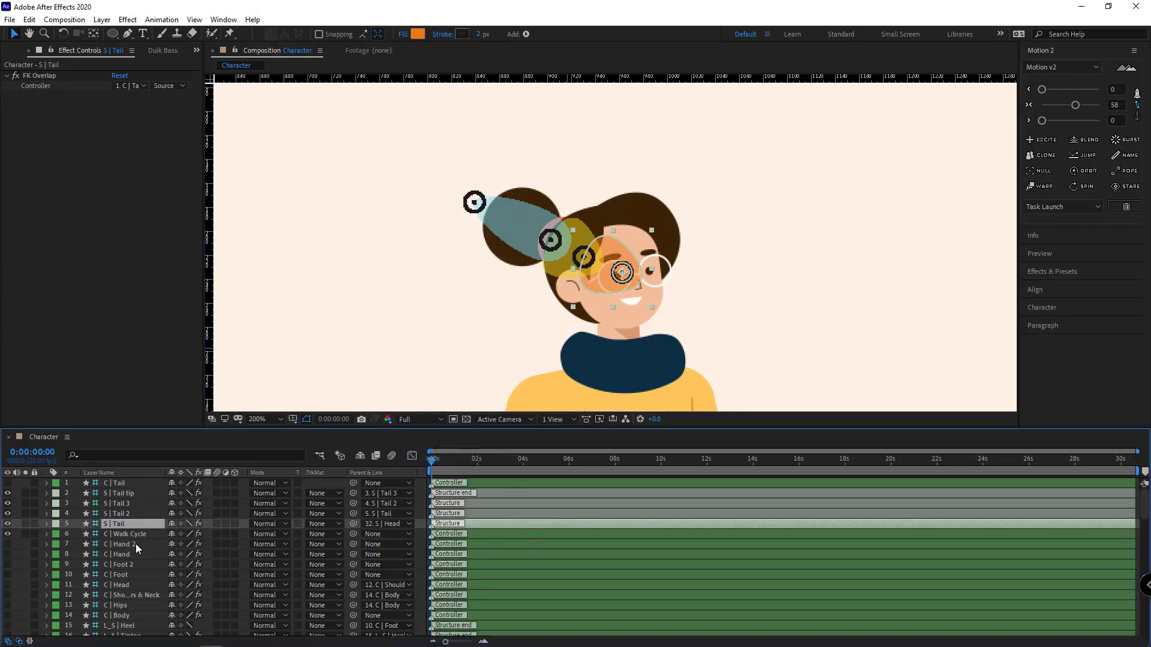
Step: Clear the layer selection, play back the walk to check the tail structure's overlapping motion, and return to the start
ctrl+click(76, 524)
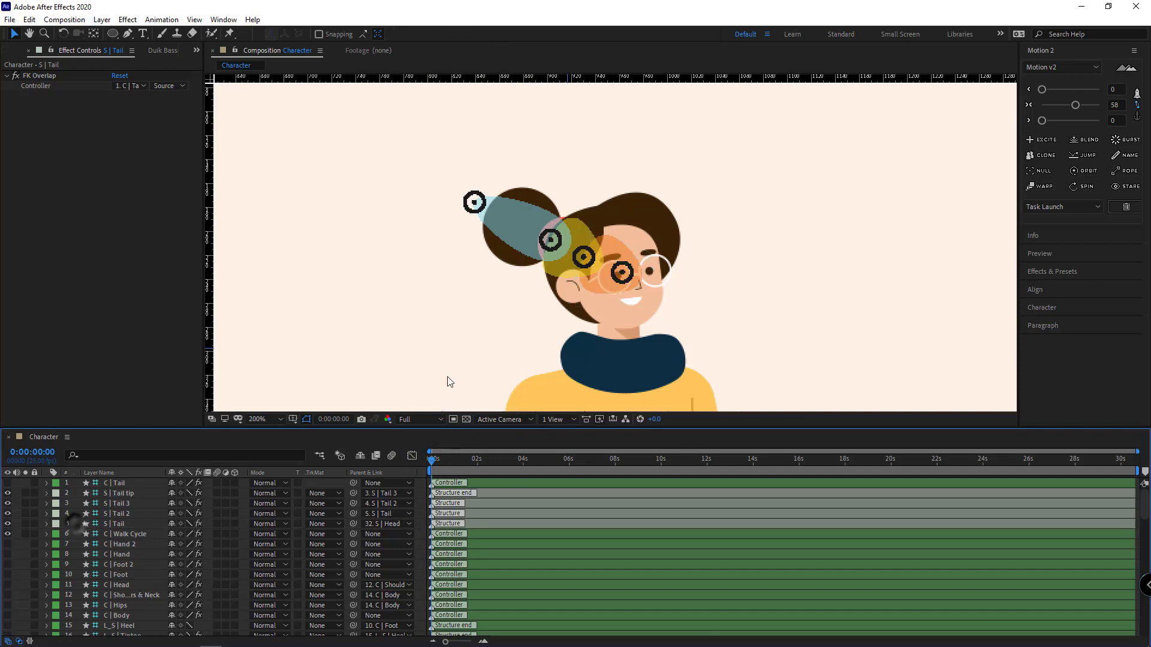
key(space)
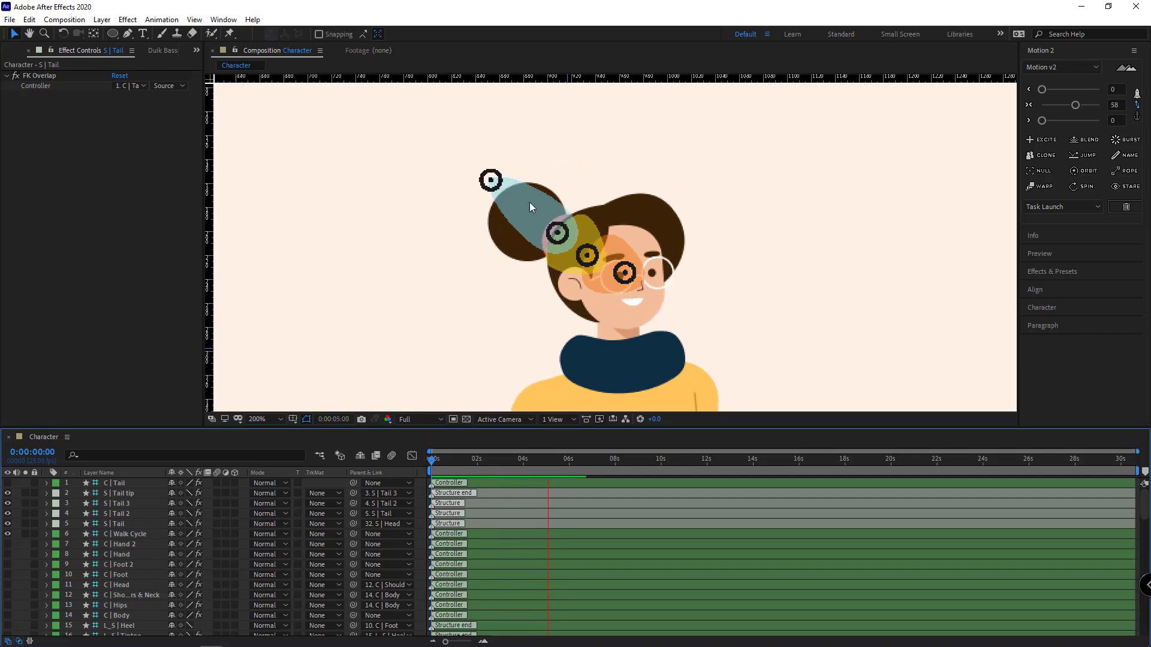
drag(509, 461, 357, 454)
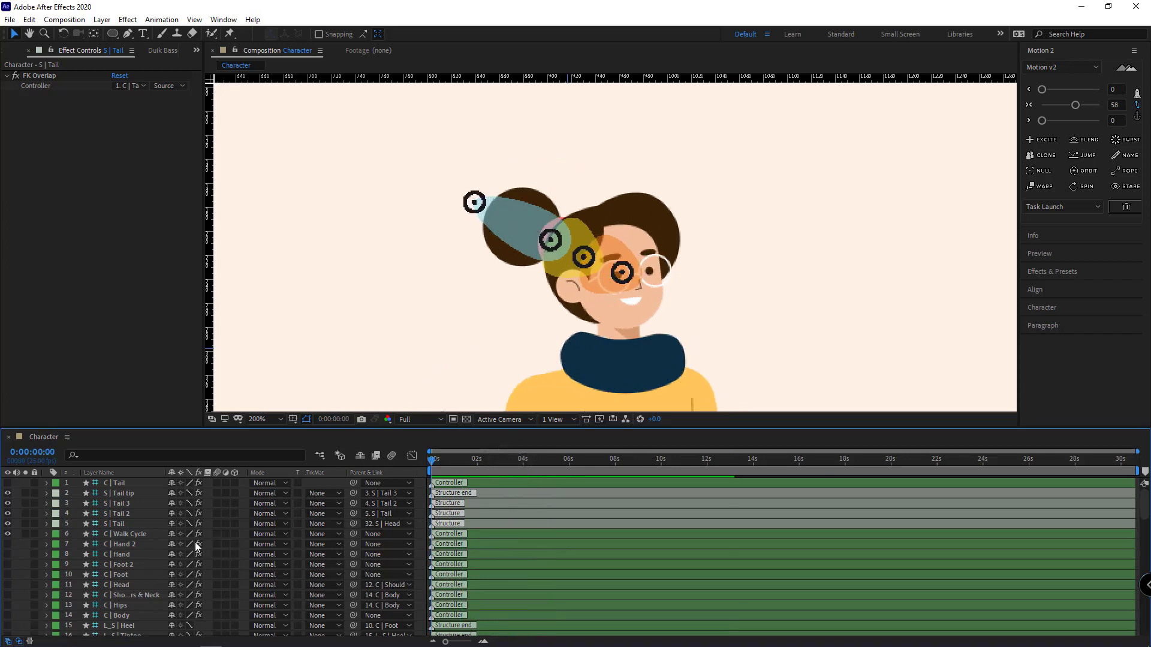
Step: Parent the scrunchie layer to S | Tail 2
scroll(193, 545, down, 12)
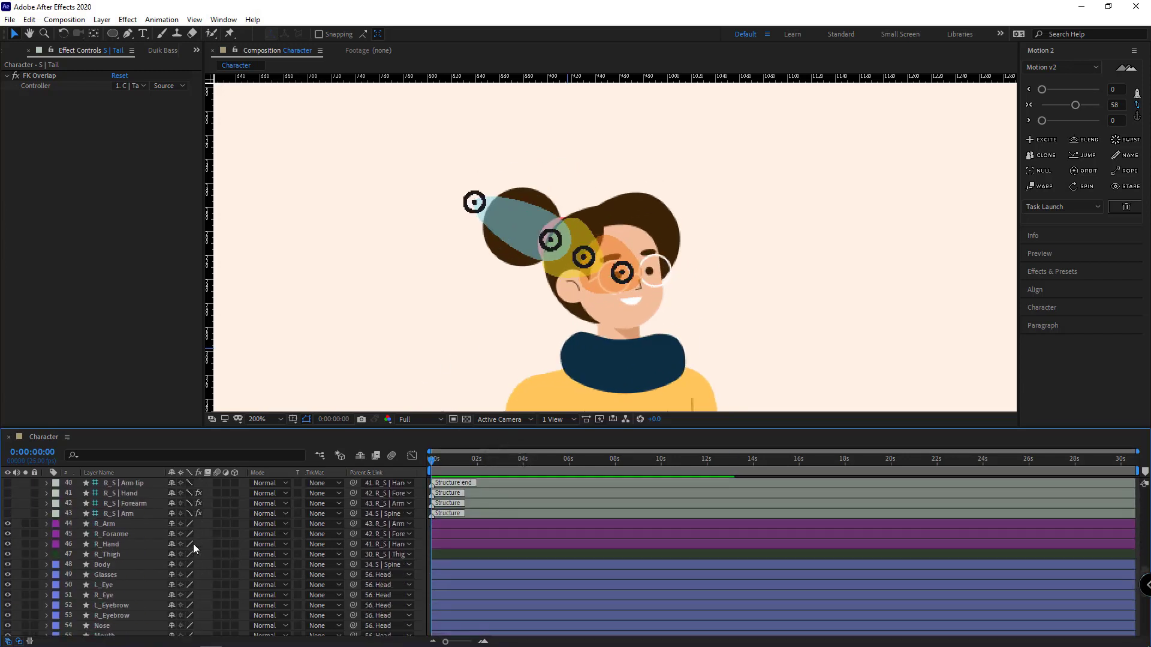
scroll(193, 545, down, 4)
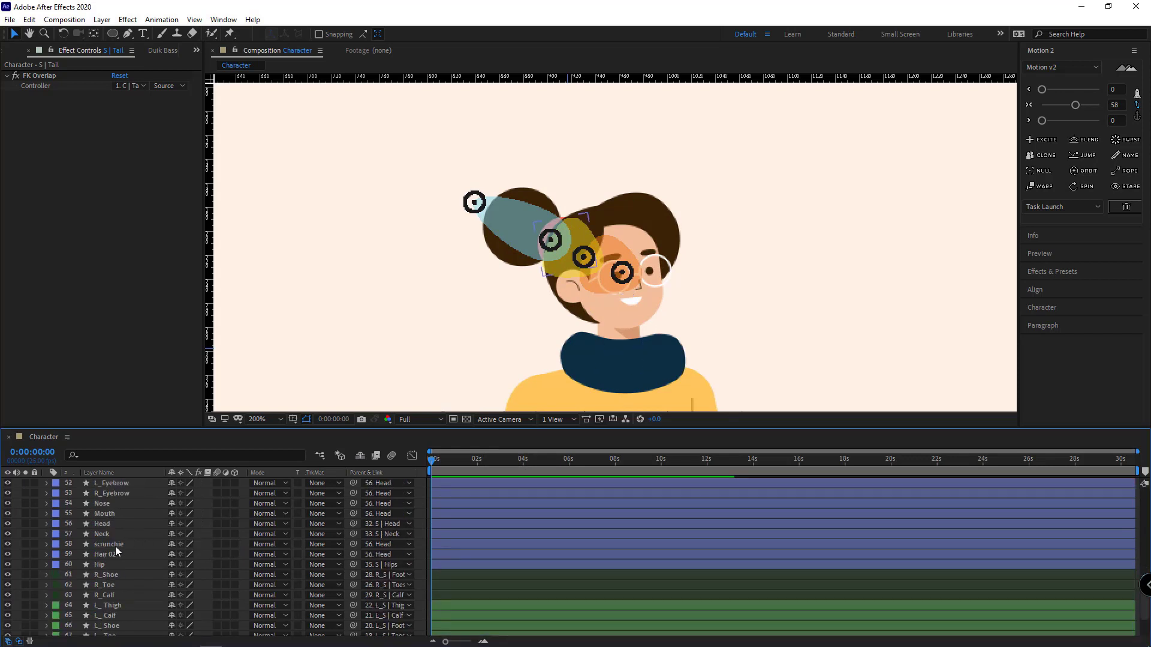
click(111, 544)
click(384, 545)
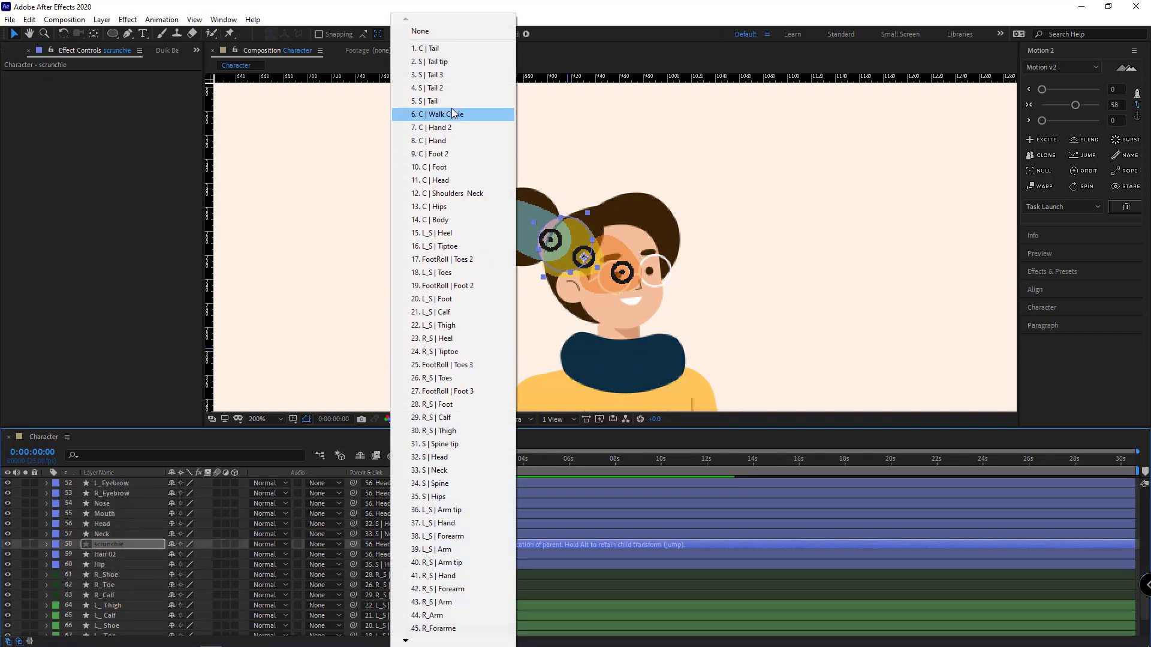
click(443, 90)
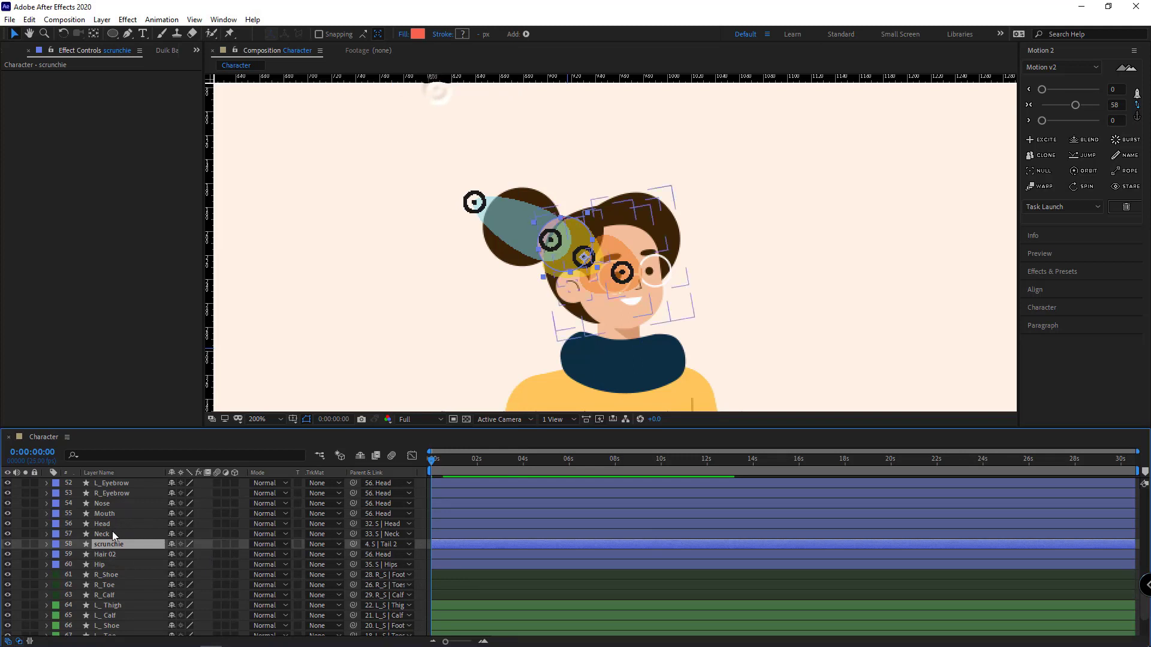
Step: Parent the Hair 02 layer to S | Tail 3 and play back the walk
click(106, 553)
click(385, 554)
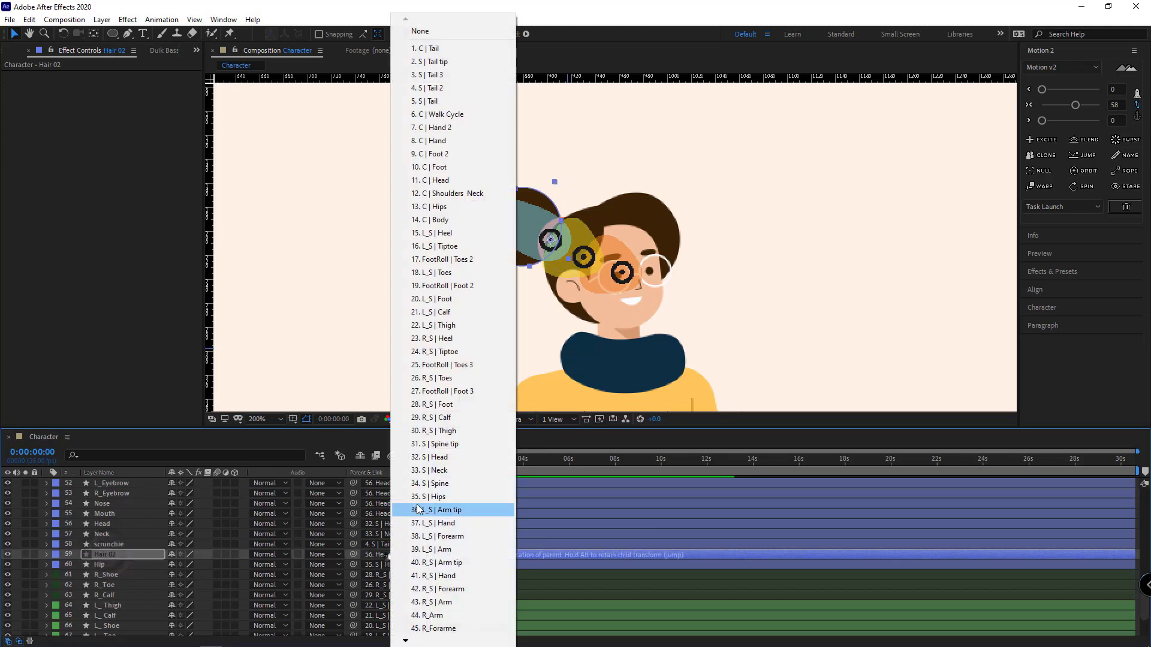
click(433, 76)
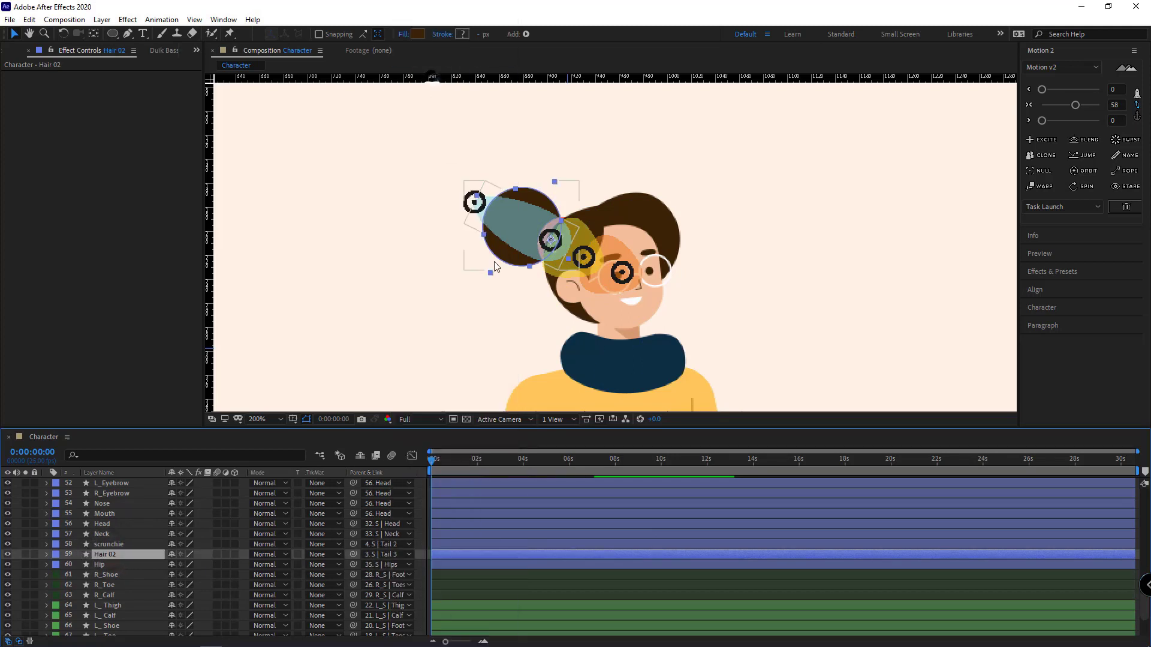
click(406, 325)
key(space)
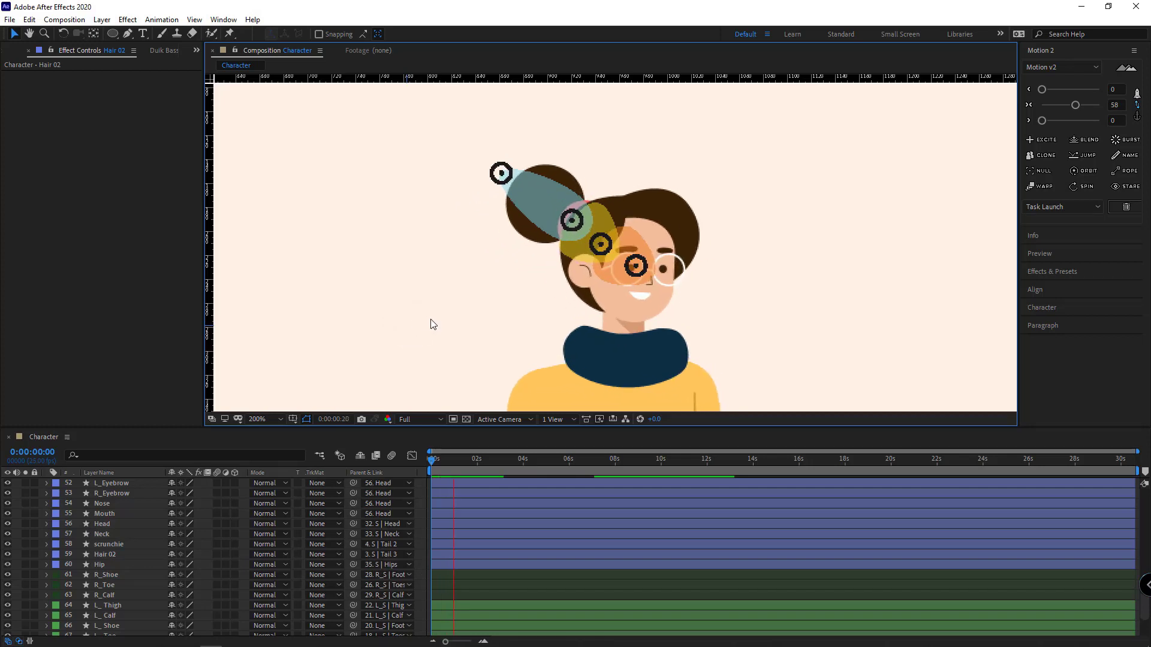
Step: Hide the four S | Tail structure layers, clear the selection and play back the clean character
scroll(106, 521, up, 15)
click(137, 495)
shift+click(116, 523)
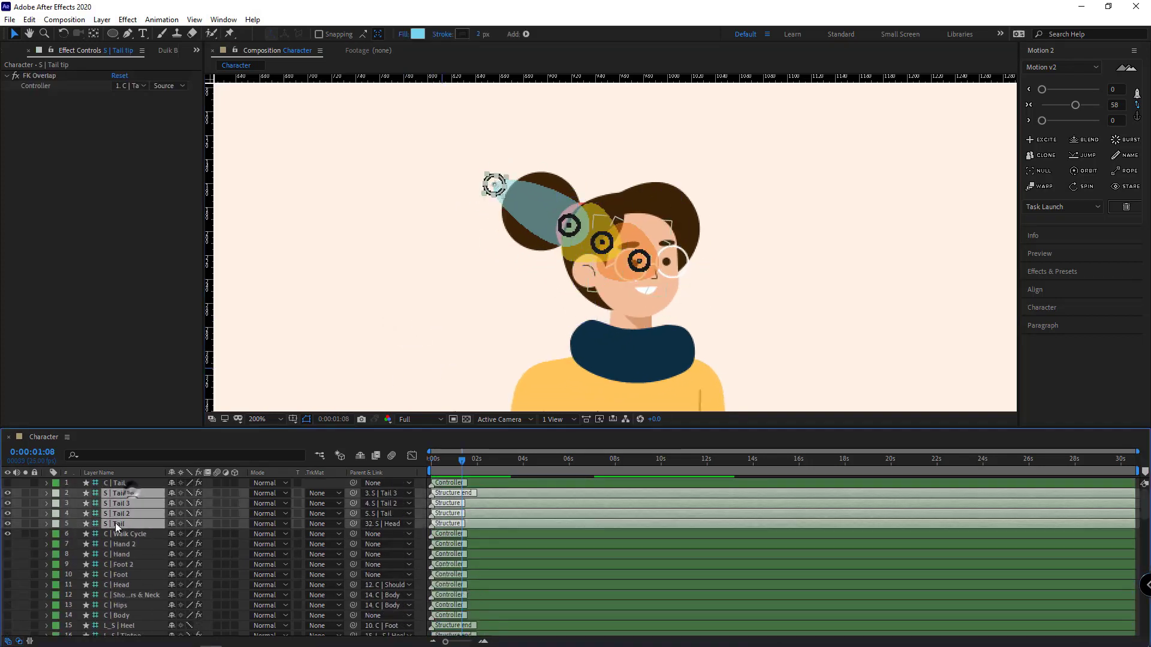
click(8, 525)
key(ctrl+shift+a)
key(space)
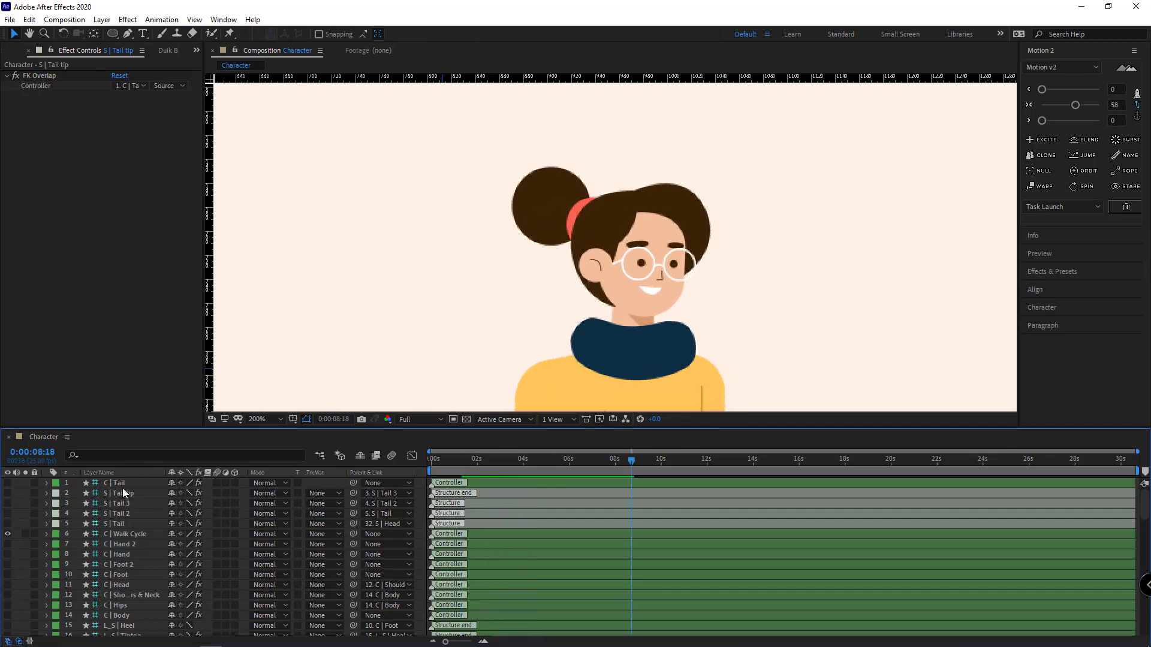
Step: Set the FK Overlap Flexibility of the C | Tail controller to 200% and play back the full character
click(122, 487)
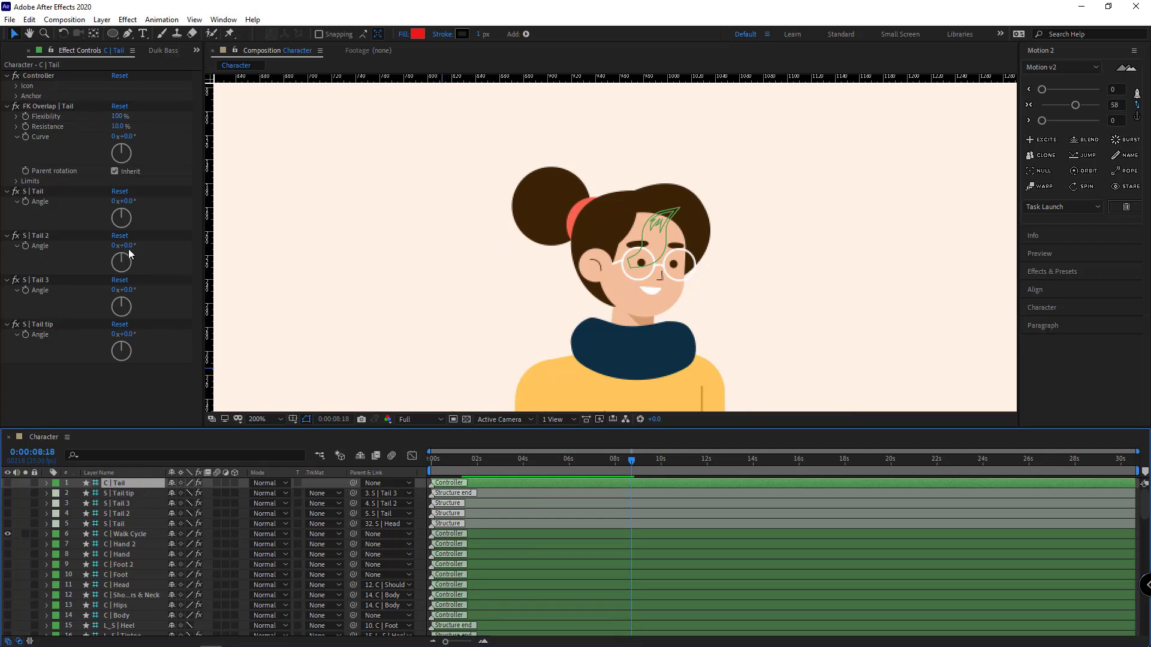
click(117, 116)
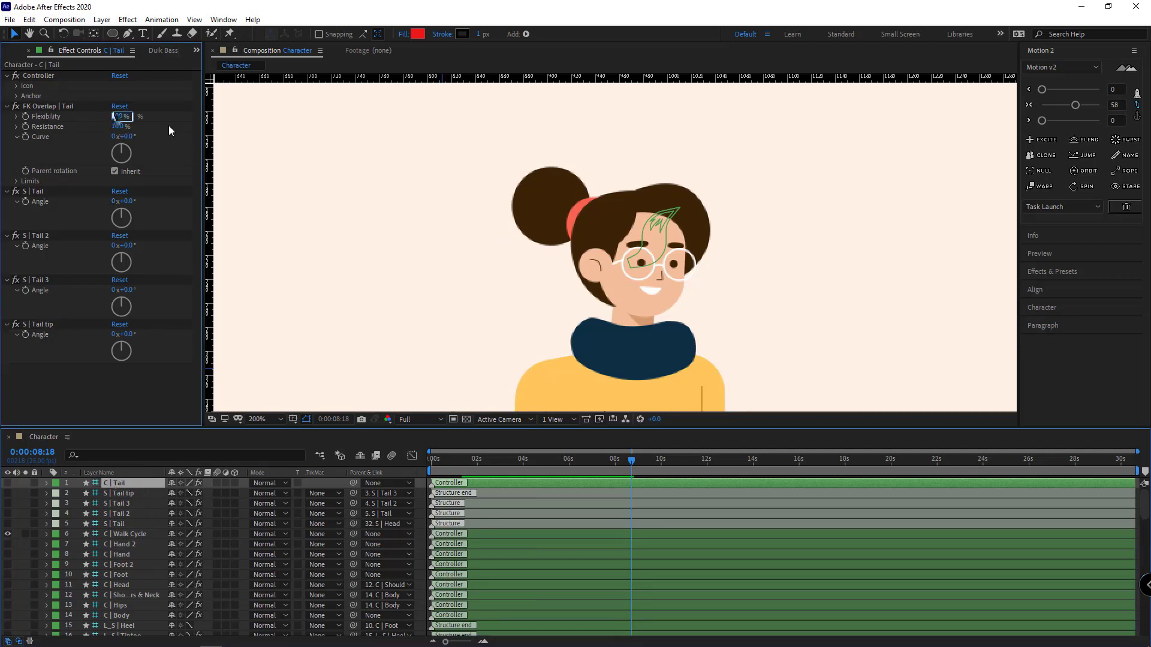
text(200)
key(Return)
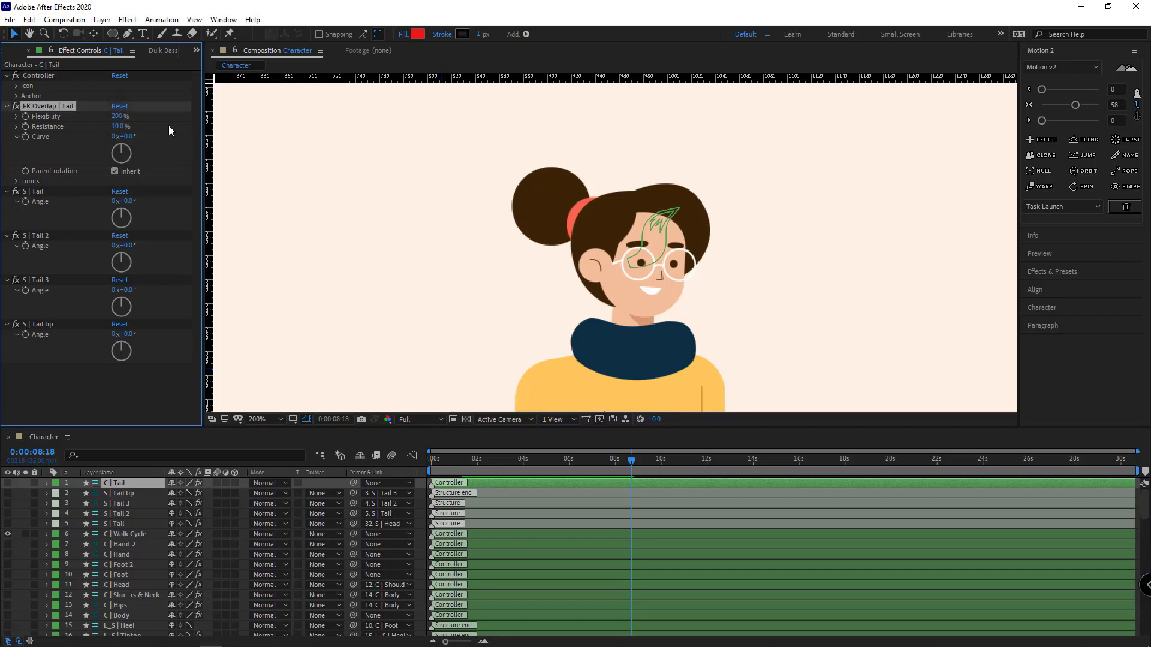
key(space)
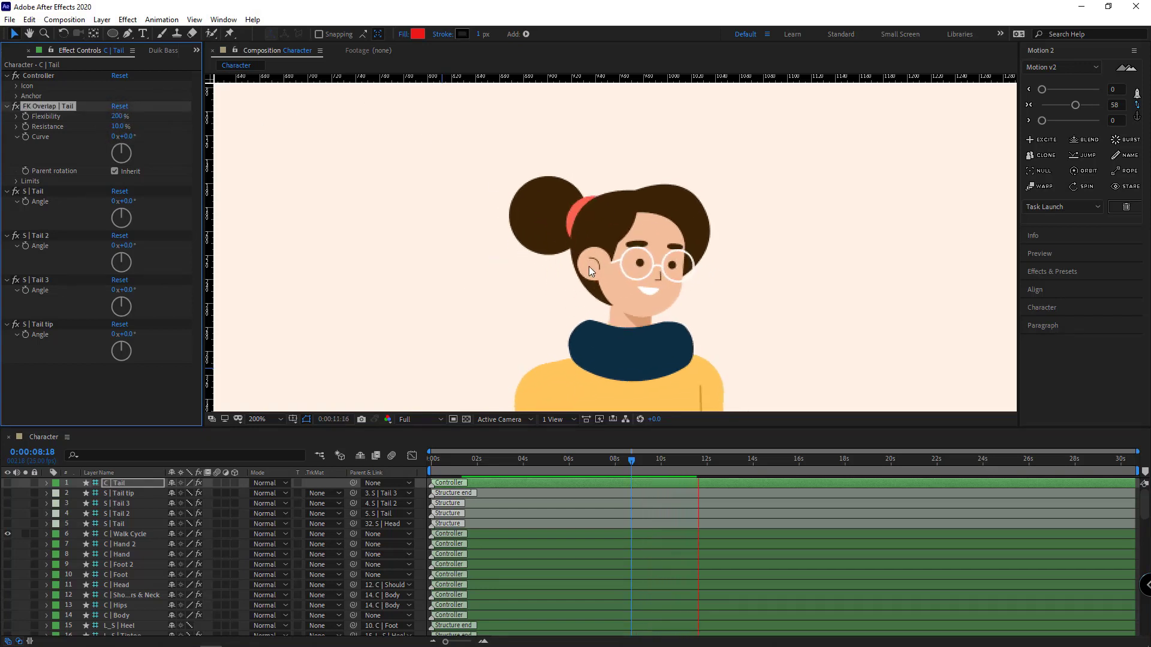
scroll(537, 313, down, 1)
scroll(473, 342, down, 1)
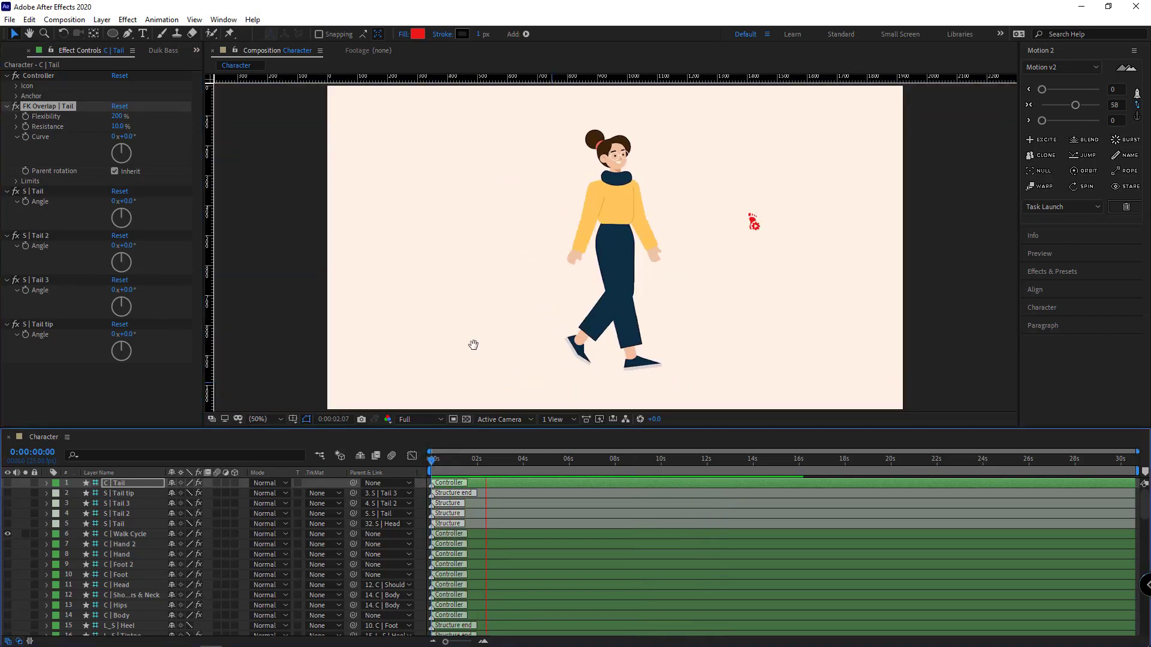
Step: Set the FK Overlap Flexibility of C | Tail to 150%
click(117, 116)
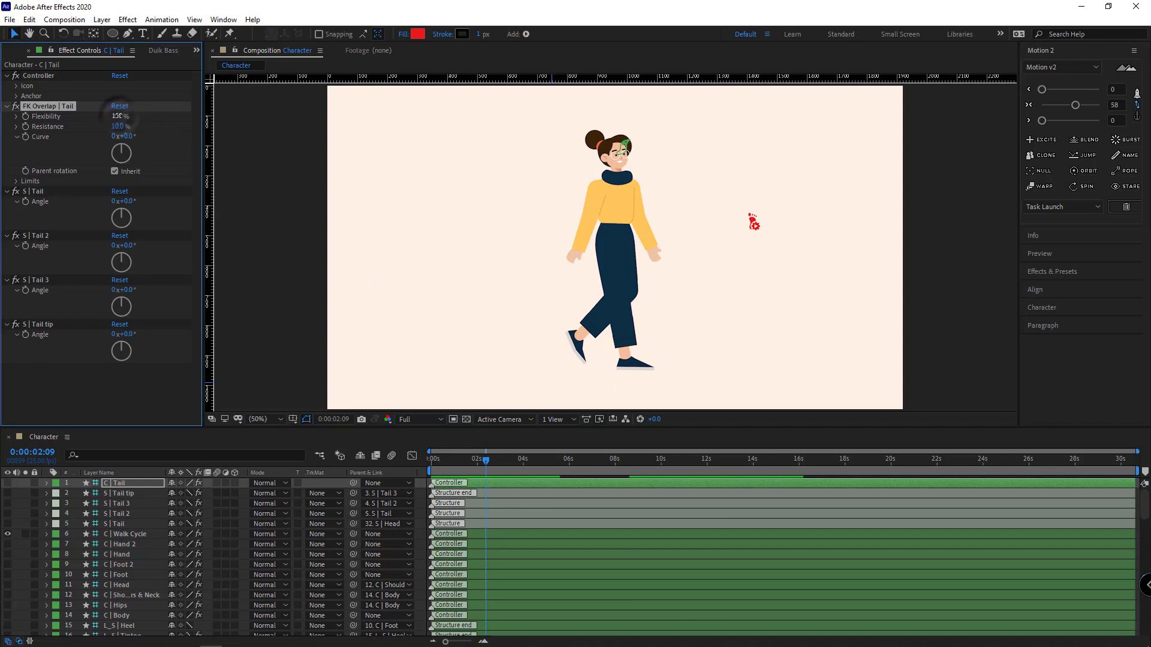
text(150)
key(Return)
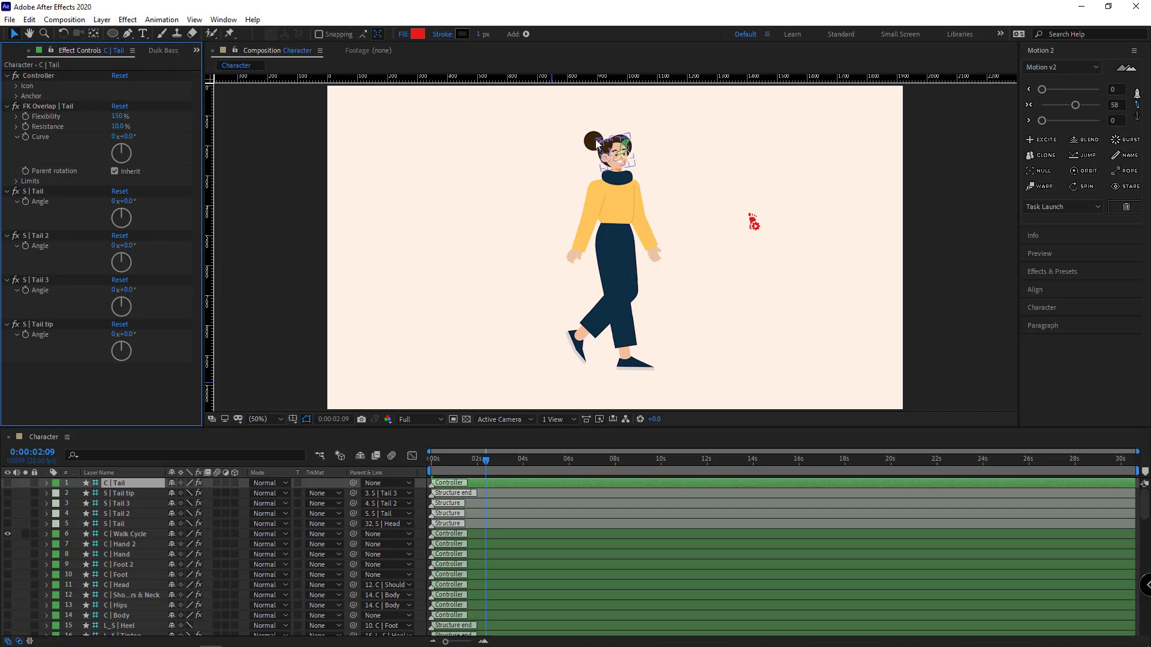
Step: Rotate the S | Tail 3 Angle of C | Tail to -37.6°, play back the walk and return to the first frame
click(48, 286)
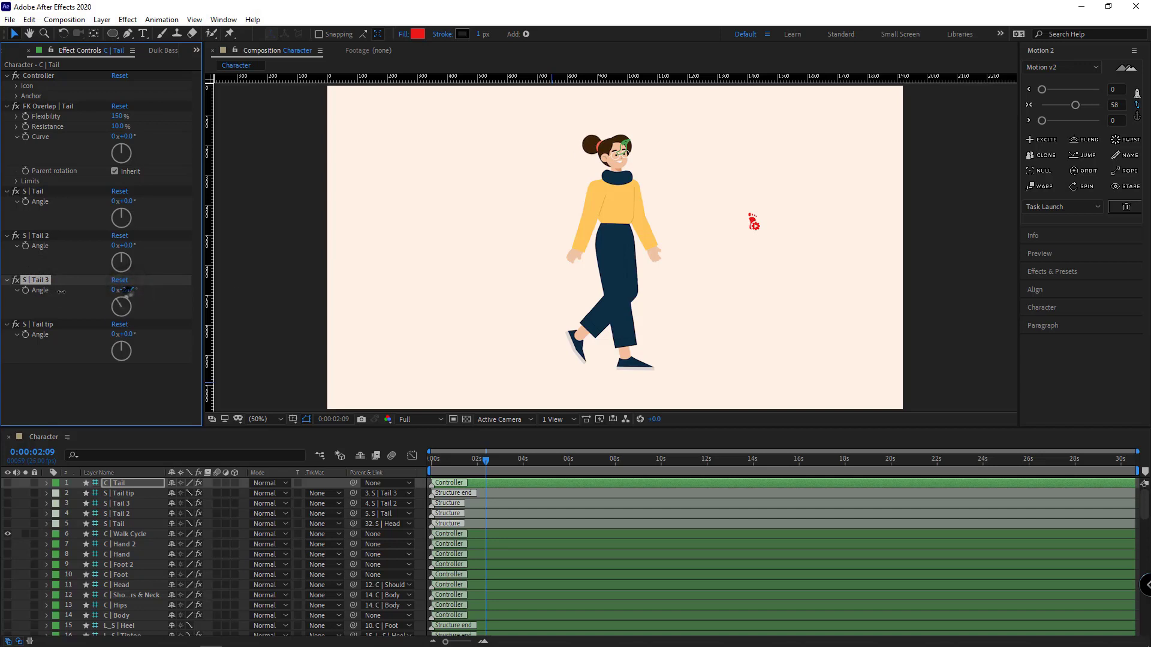
key(space)
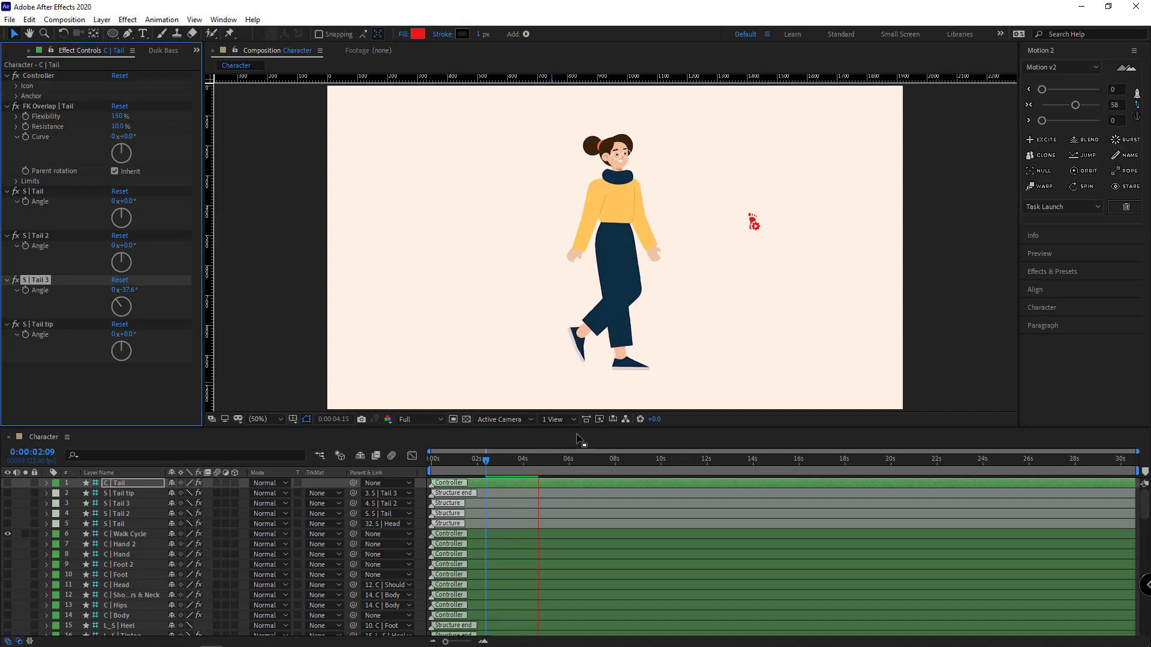
click(577, 439)
key(Home)
Step: Select the Scarf layer and make it visible
scroll(68, 523, down, 15)
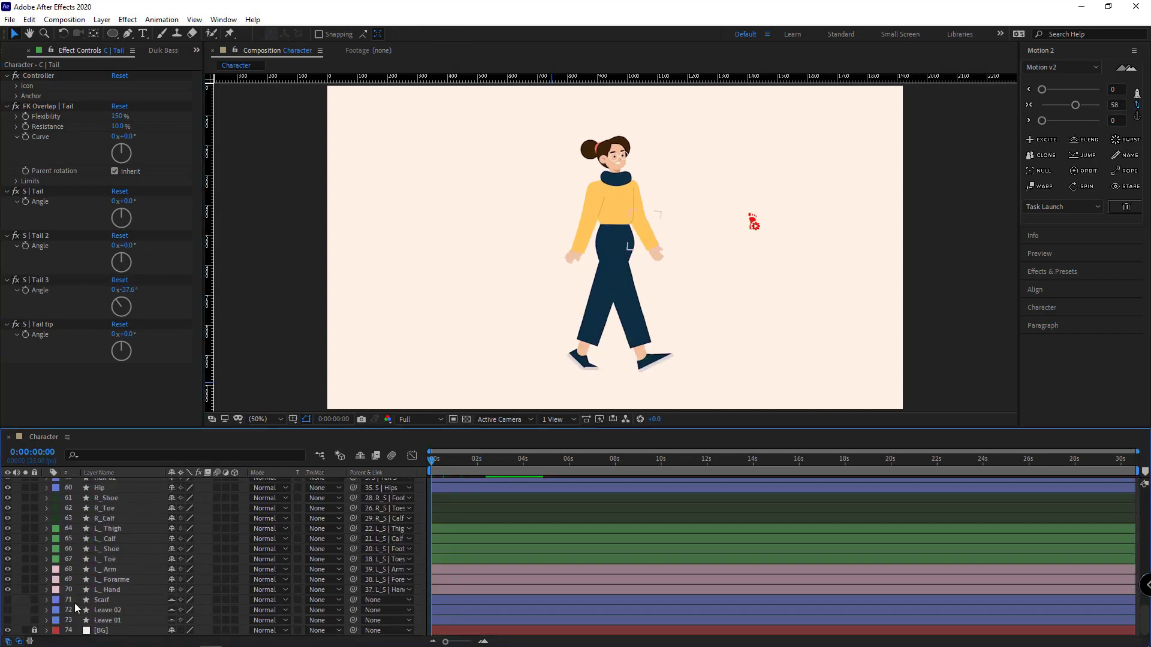
click(107, 603)
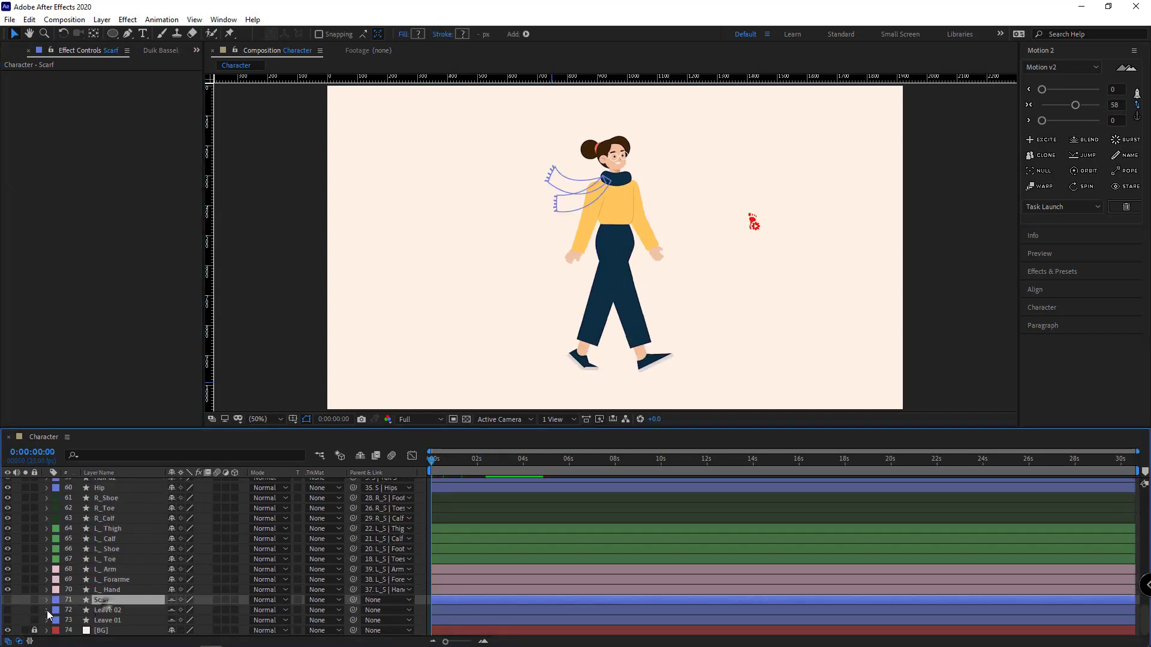
click(7, 600)
Step: Duplicate the Scarf layer and move the copy into the empty area behind the character
scroll(538, 218, up, 1)
drag(533, 183, 692, 311)
key(ctrl+d)
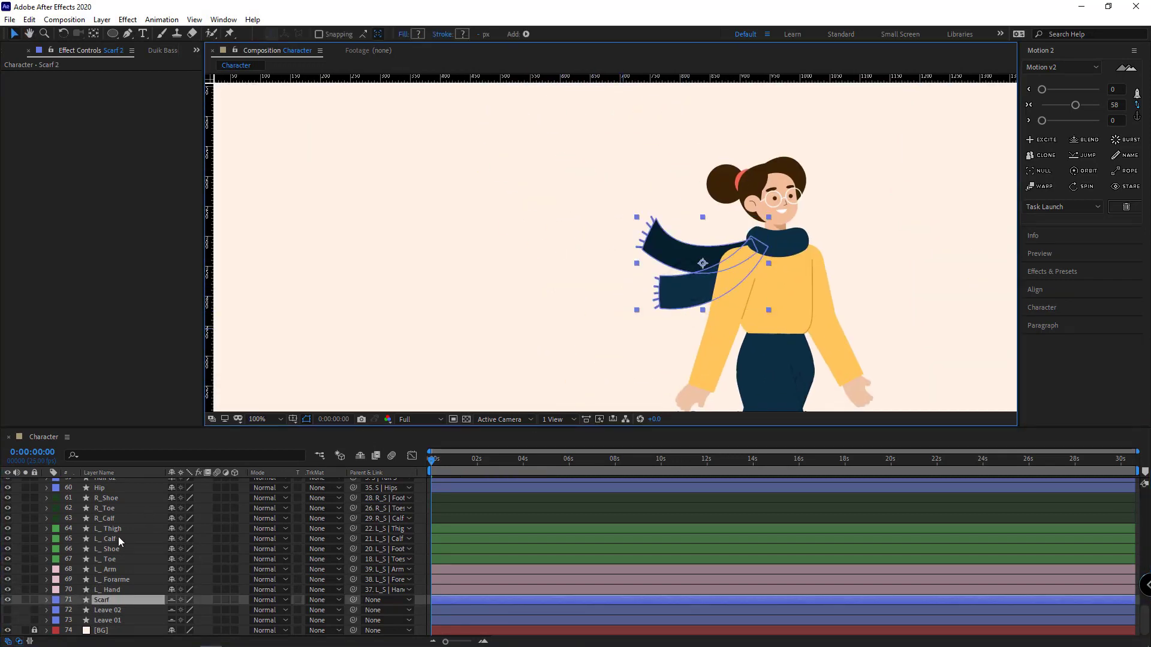
drag(713, 270, 420, 230)
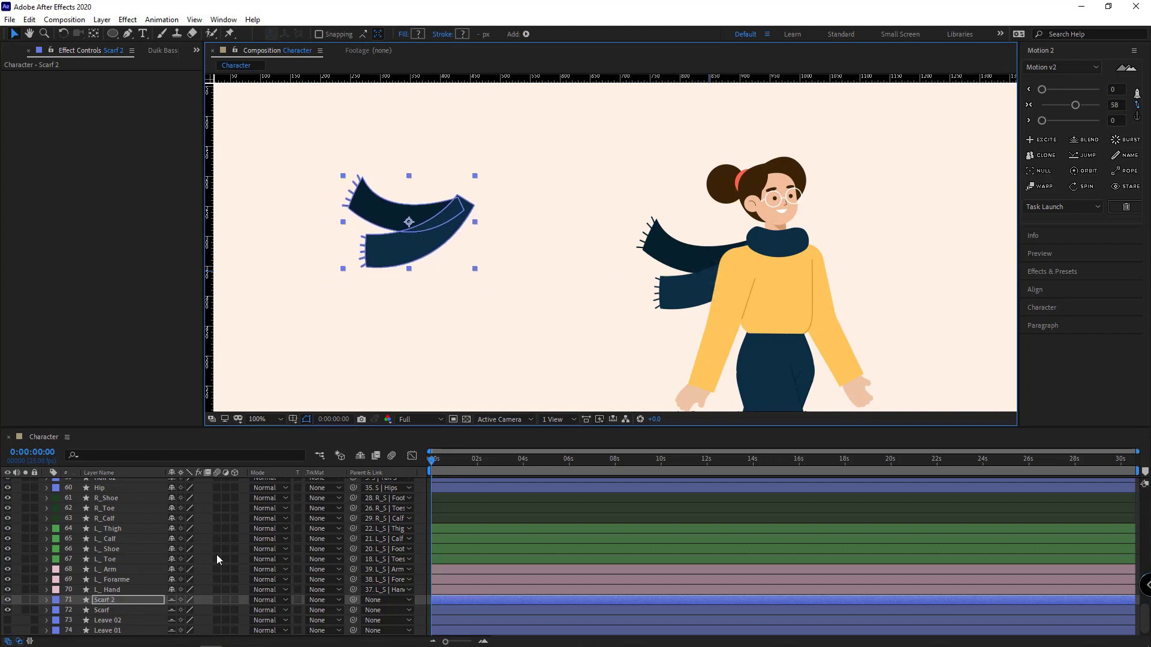
Step: Hide the original Scarf layer and delete Group 1 from the contents of Scarf 2
click(47, 599)
click(56, 611)
scroll(65, 595, down, 2)
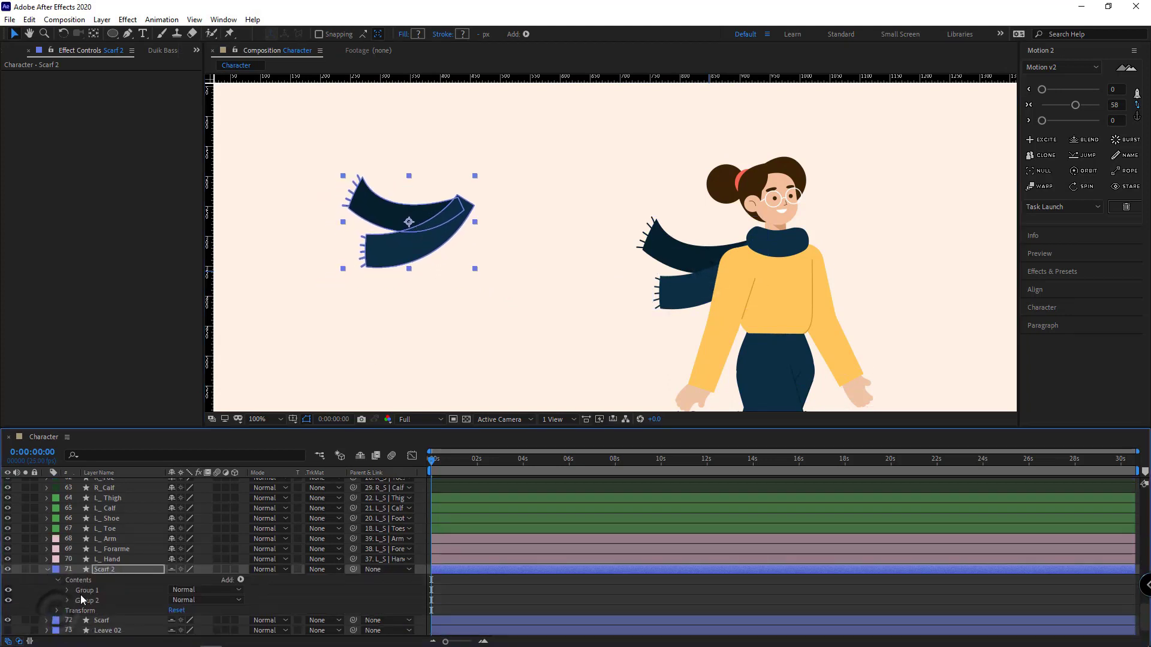
click(8, 600)
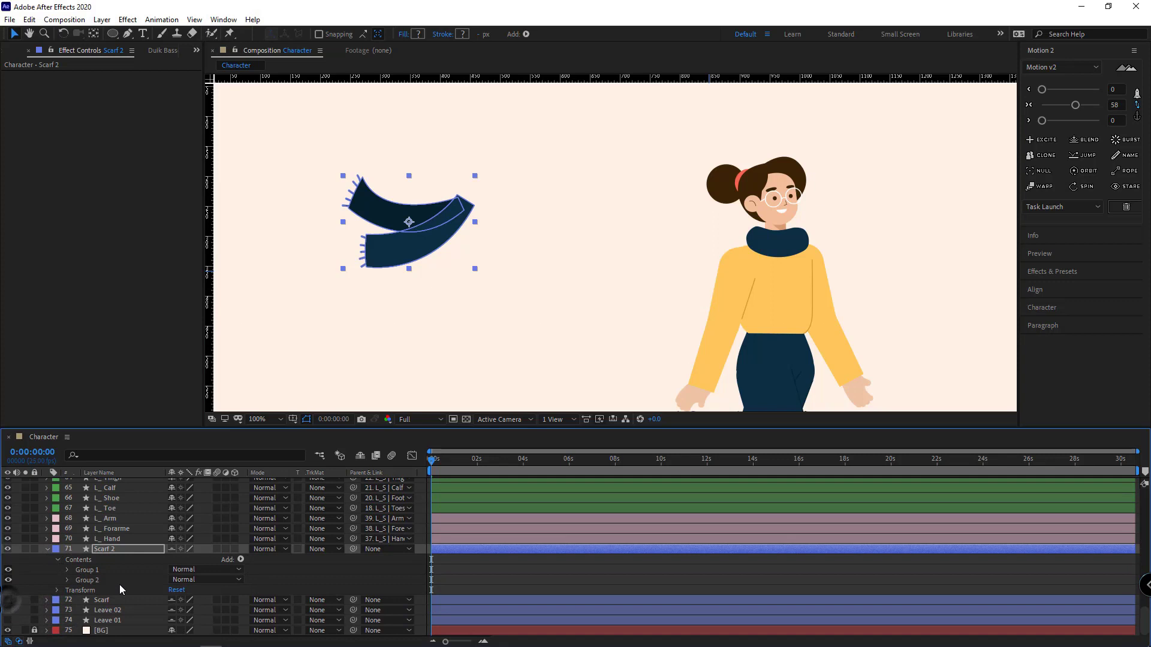
click(88, 570)
key(Delete)
Step: Straighten both long curved edges of the Scarf 2 shape with the Pen tool, raising the upper corner opposite the fringe
scroll(418, 304, up, 2)
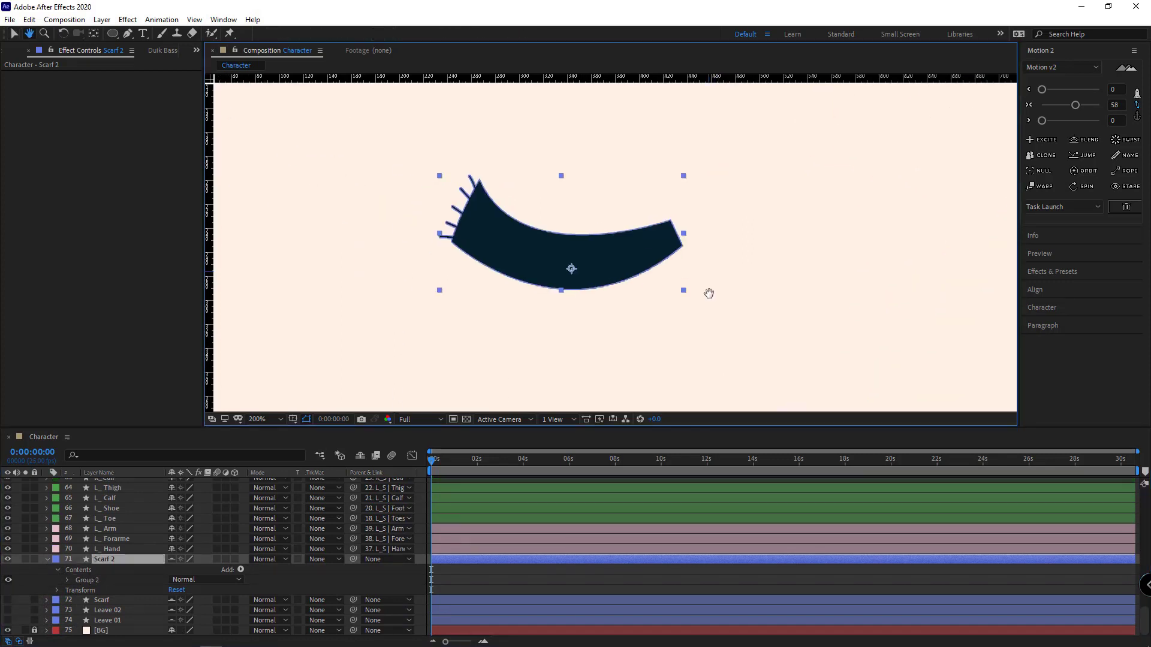
key(g)
click(675, 223)
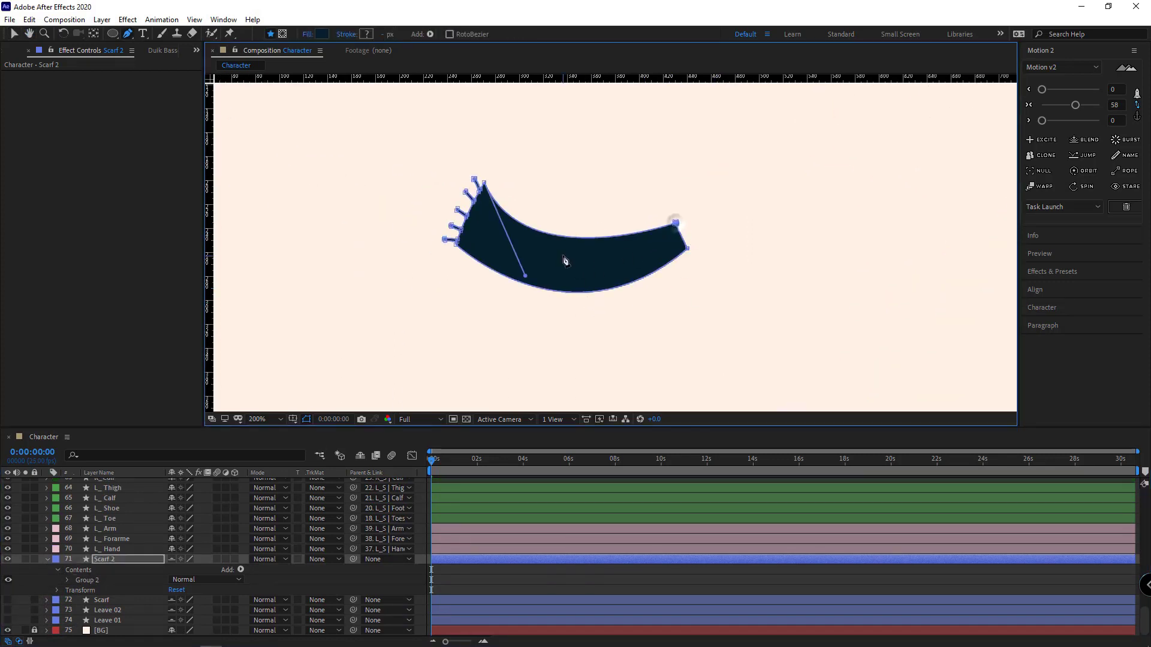
drag(526, 274, 561, 190)
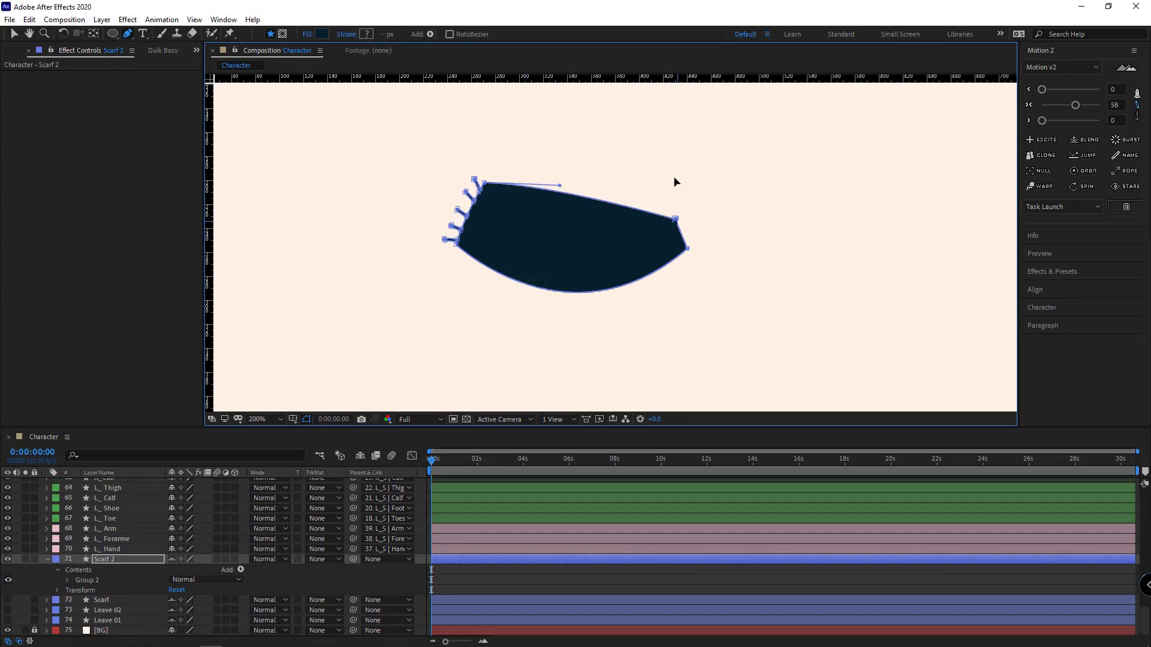
drag(675, 219, 672, 187)
alt+click(686, 251)
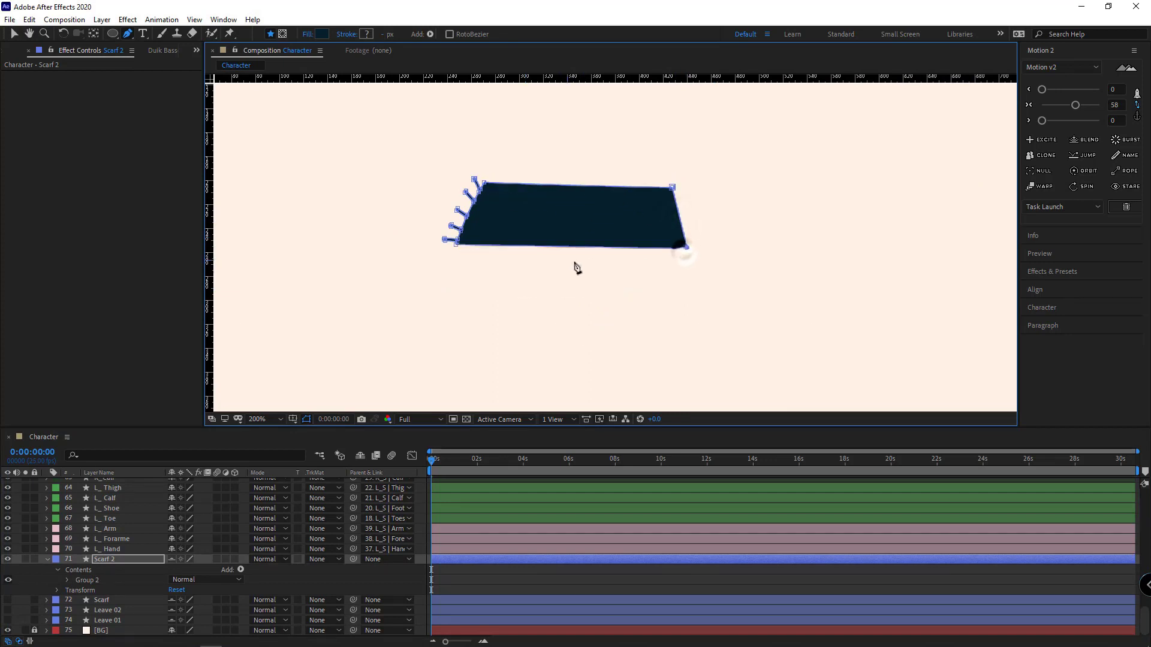
Step: Rotate the scarf's fringed end upright and extend it outward, and narrow the opposite end by moving its two corners closer together
drag(485, 183, 529, 140)
alt+click(485, 183)
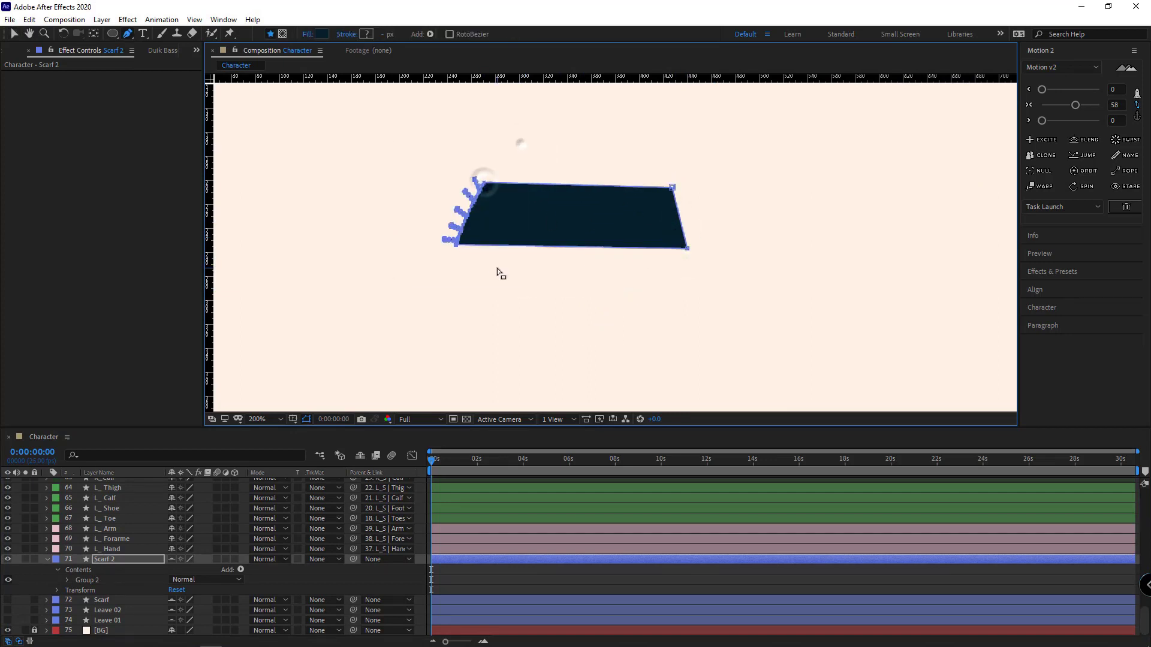
key(ctrl+t)
drag(501, 199, 506, 169)
drag(473, 219, 421, 228)
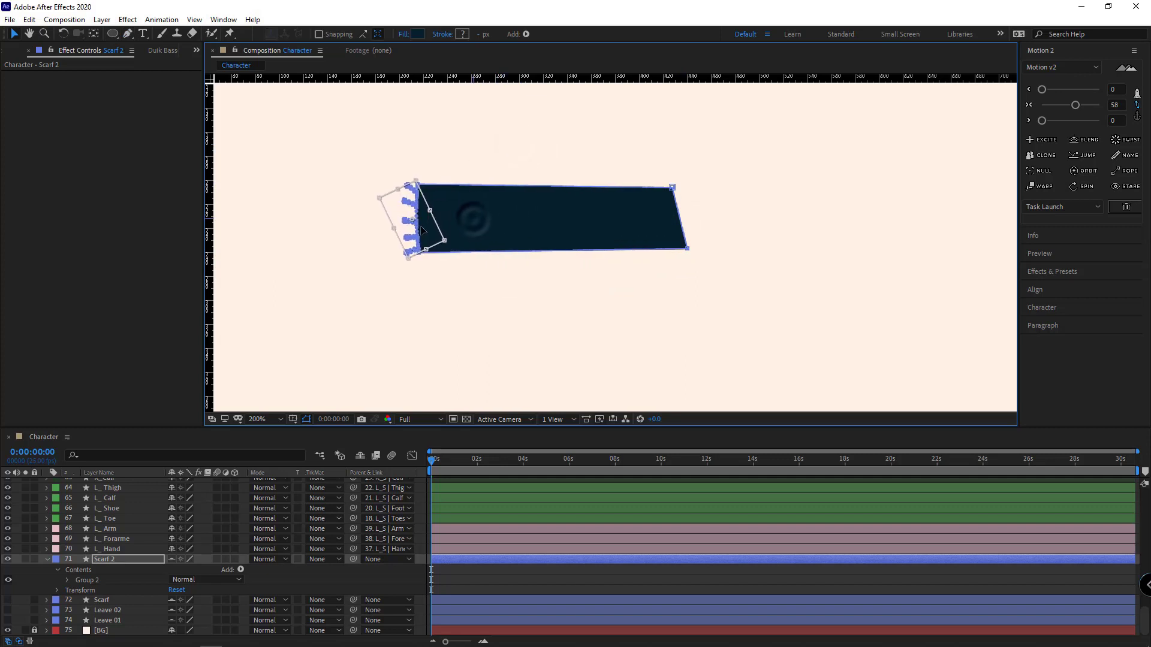
drag(673, 187, 678, 195)
drag(687, 248, 684, 239)
Step: Center the anchor point of Scarf 2 on the straightened shape and collapse the layer's contents
key(y)
click(587, 239)
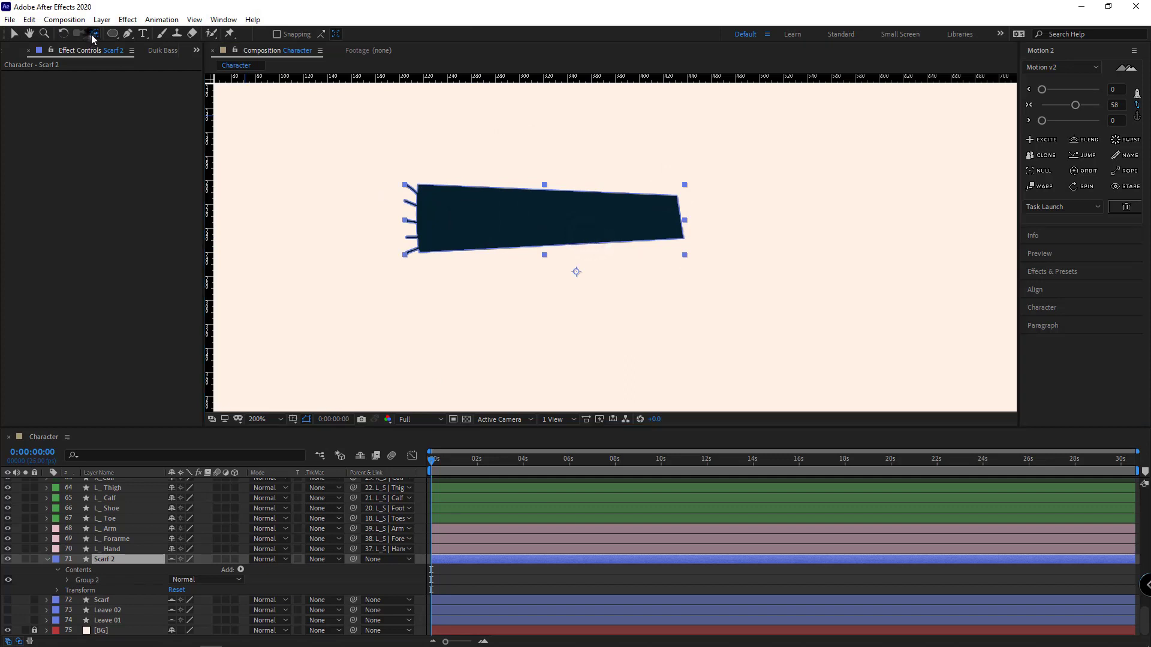
key(u)
key(v)
click(592, 273)
click(585, 222)
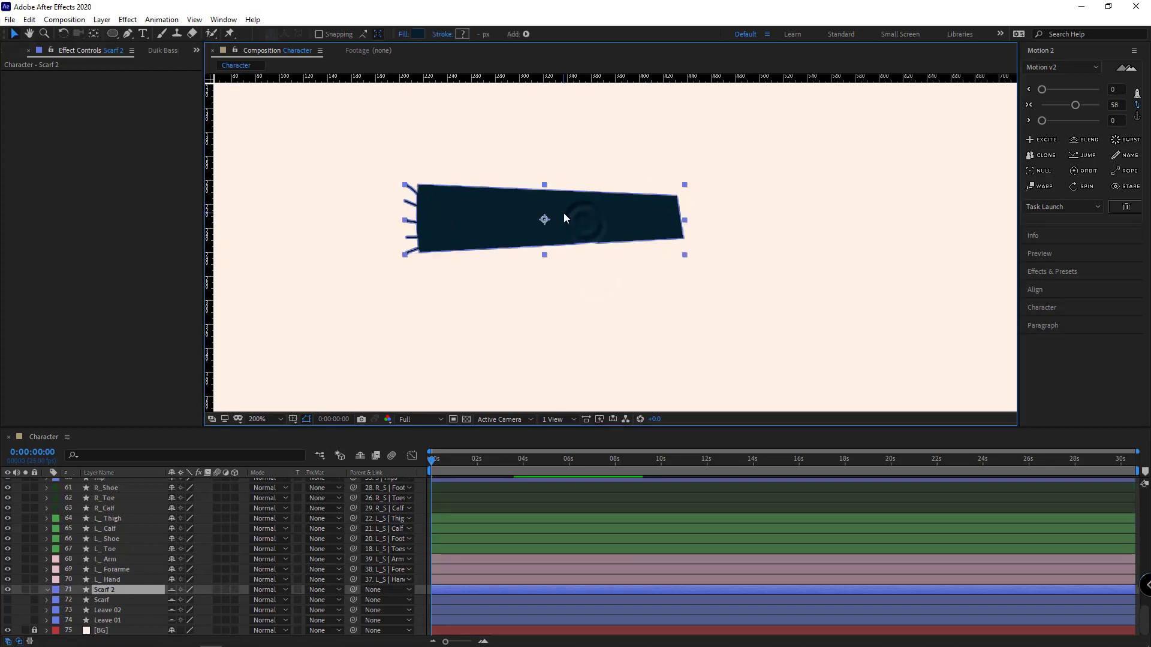
Step: Move Scarf 2 so its narrow end sits behind the neck wrap, and place puppet pins at its neck end, middle and fringed end
drag(564, 214, 874, 260)
drag(927, 249, 745, 284)
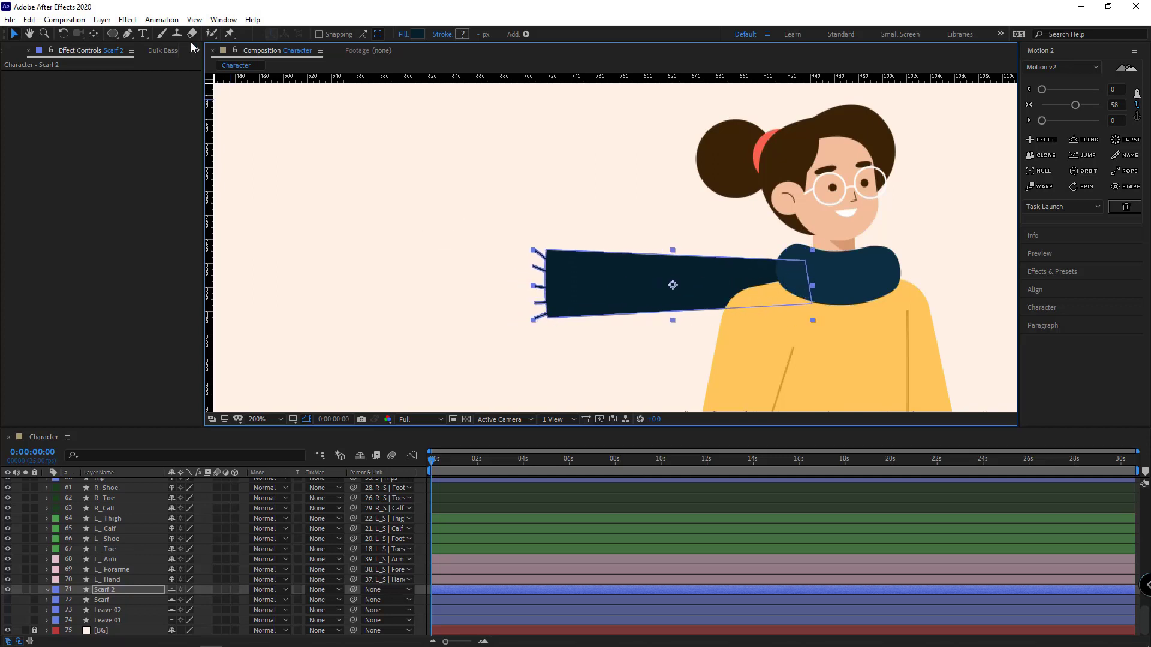
click(228, 34)
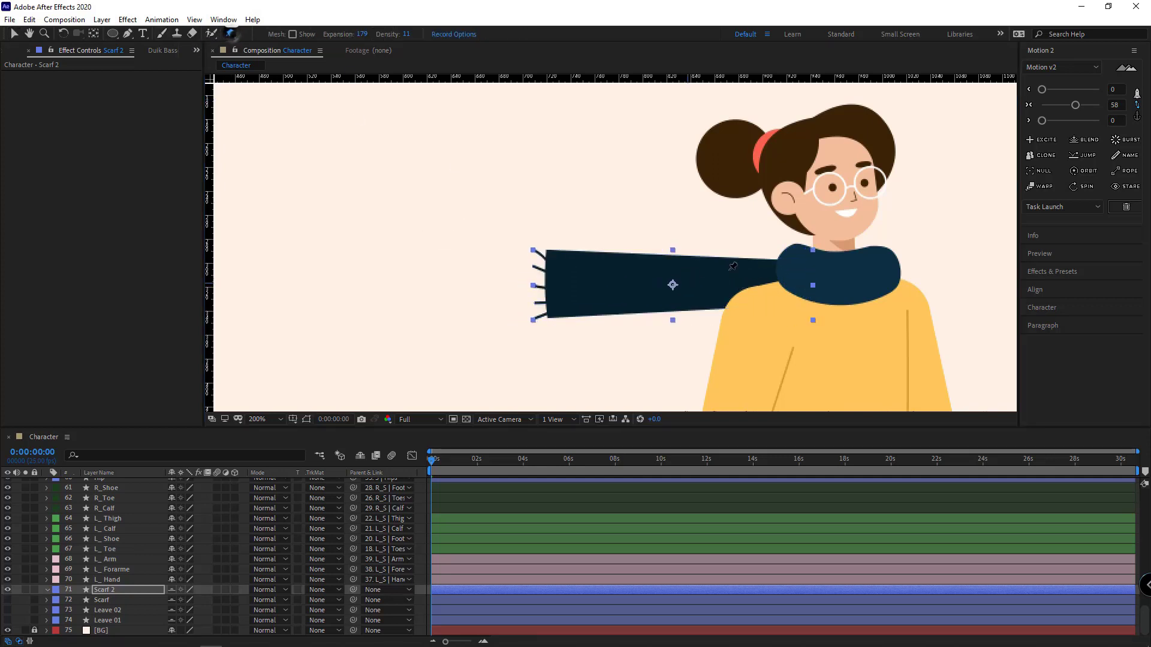
click(797, 282)
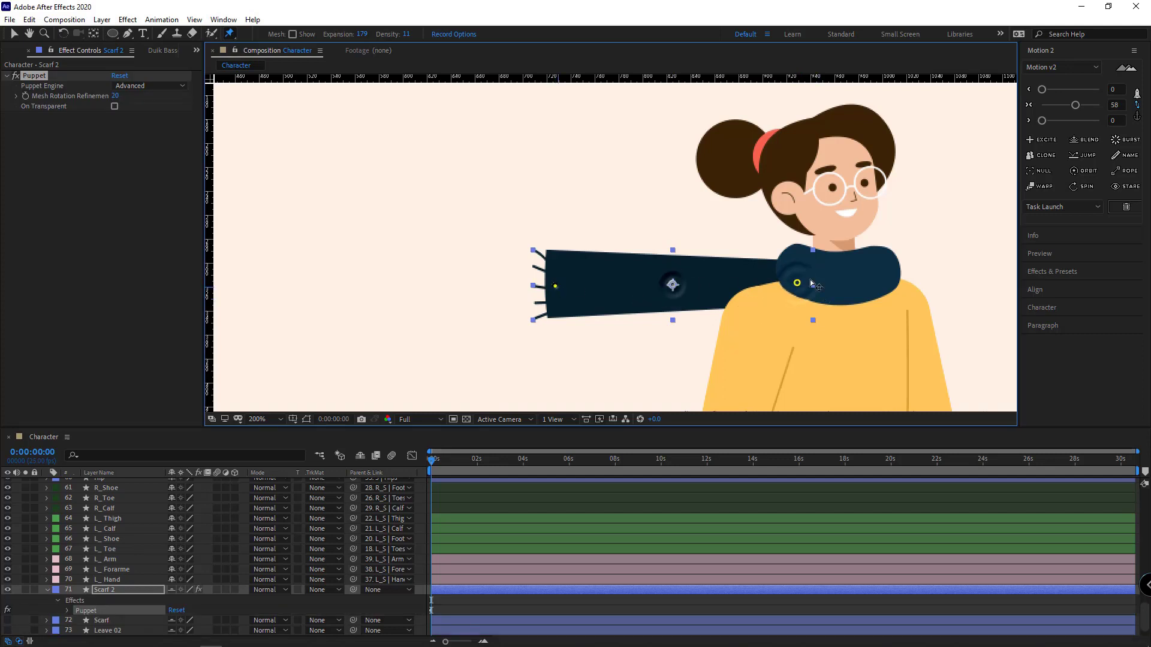
Step: Reveal the keyframed positions of the three puppet pins on Scarf 2, select them all and apply the PuppetHairFx script
key(u)
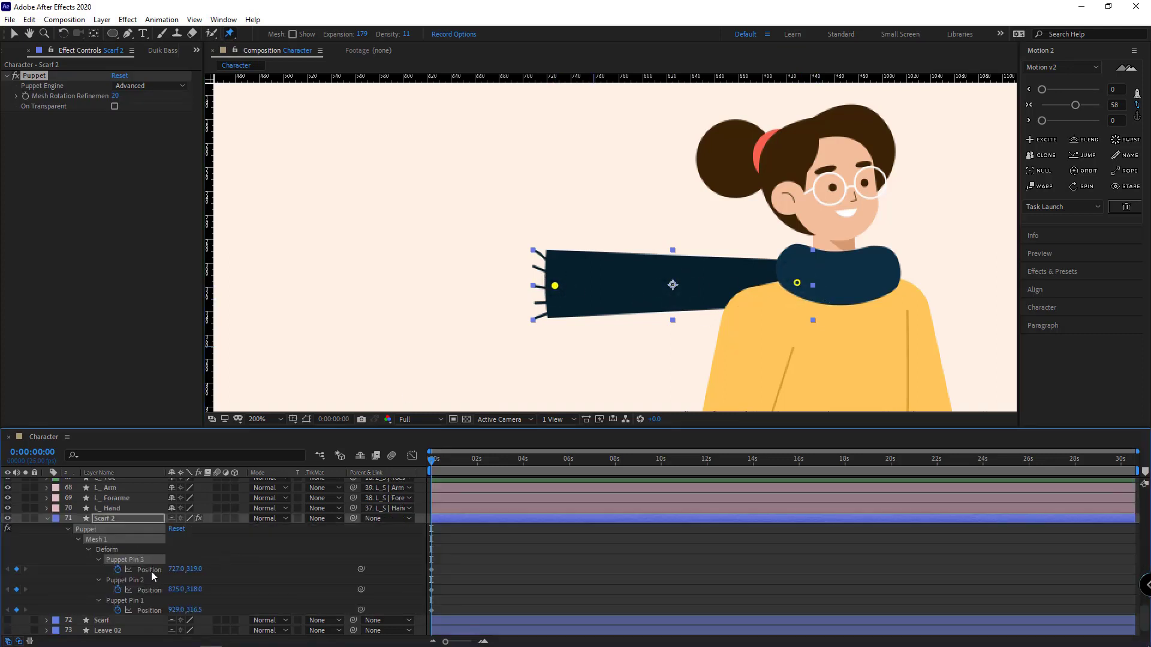
shift+click(154, 610)
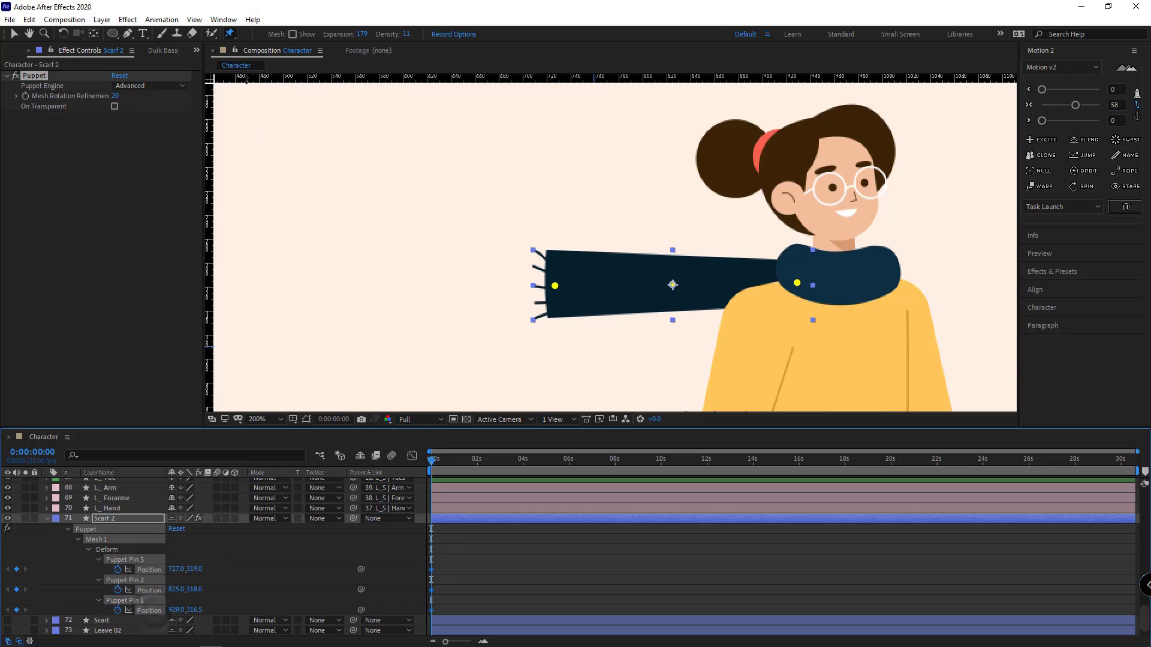
click(223, 19)
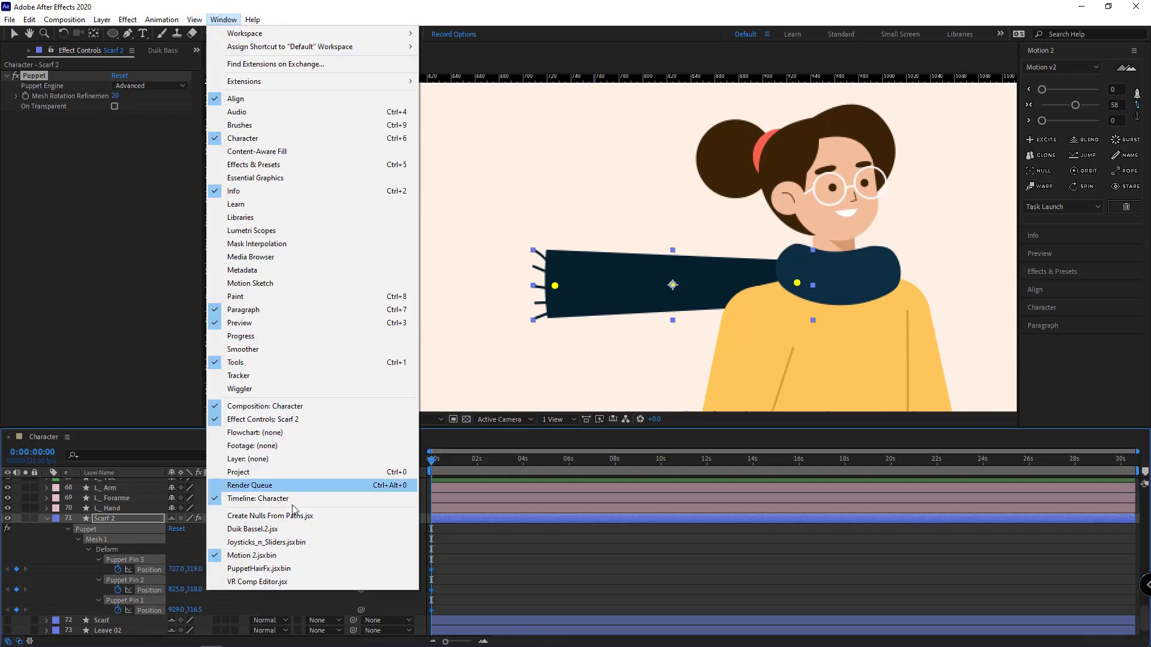
click(274, 568)
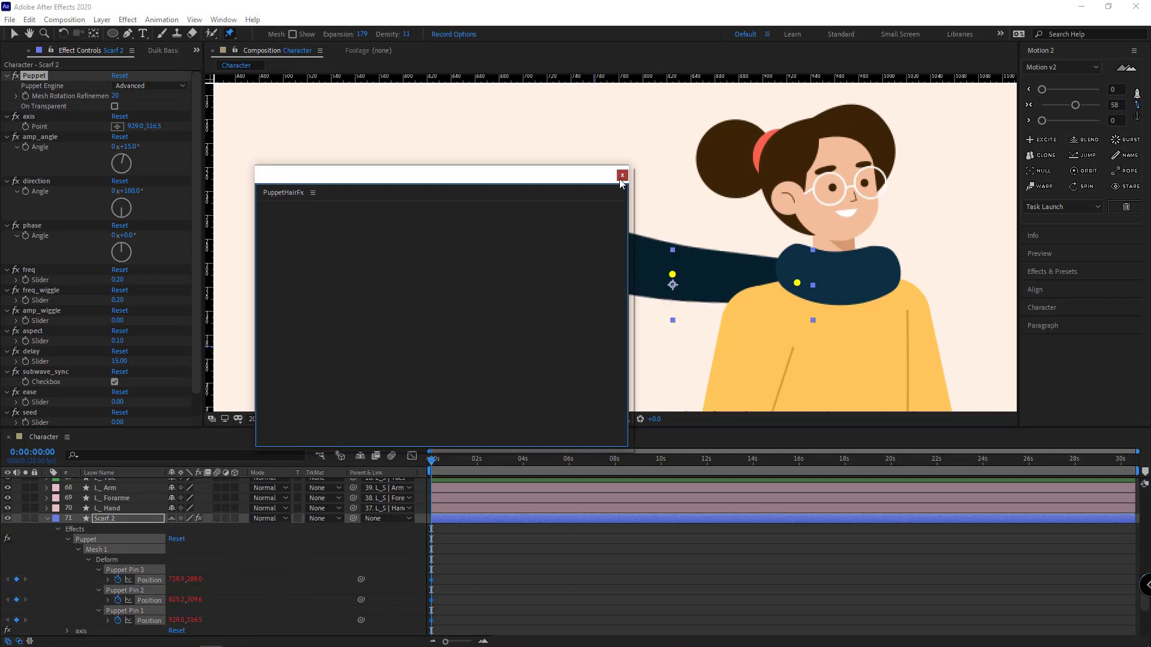
click(622, 175)
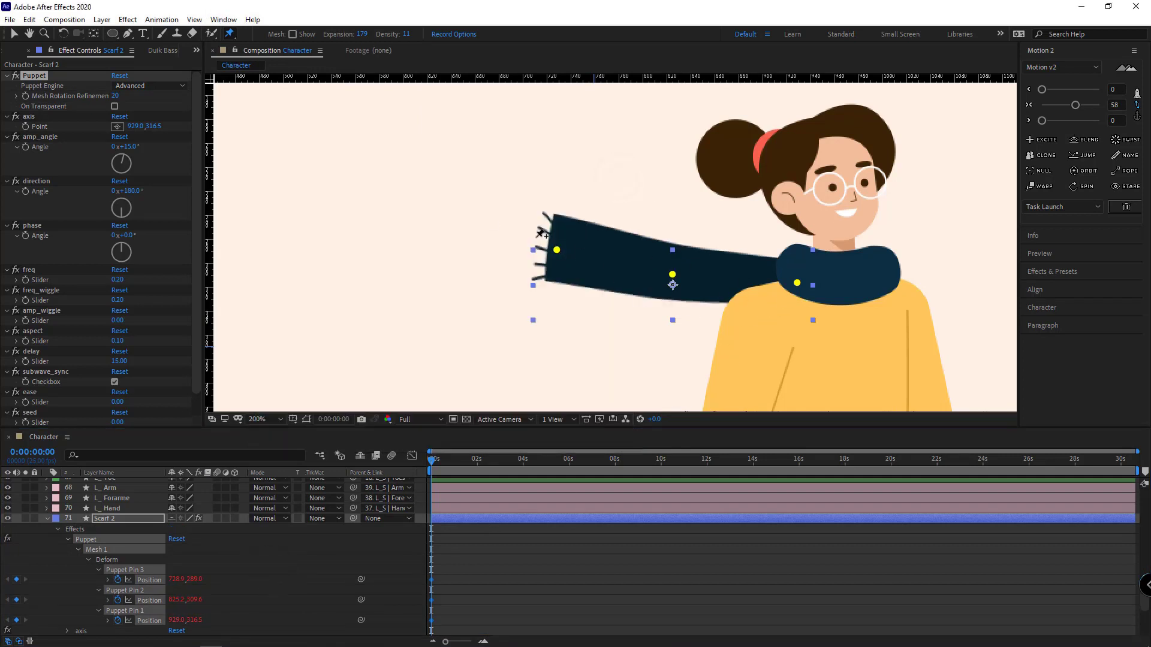
click(12, 33)
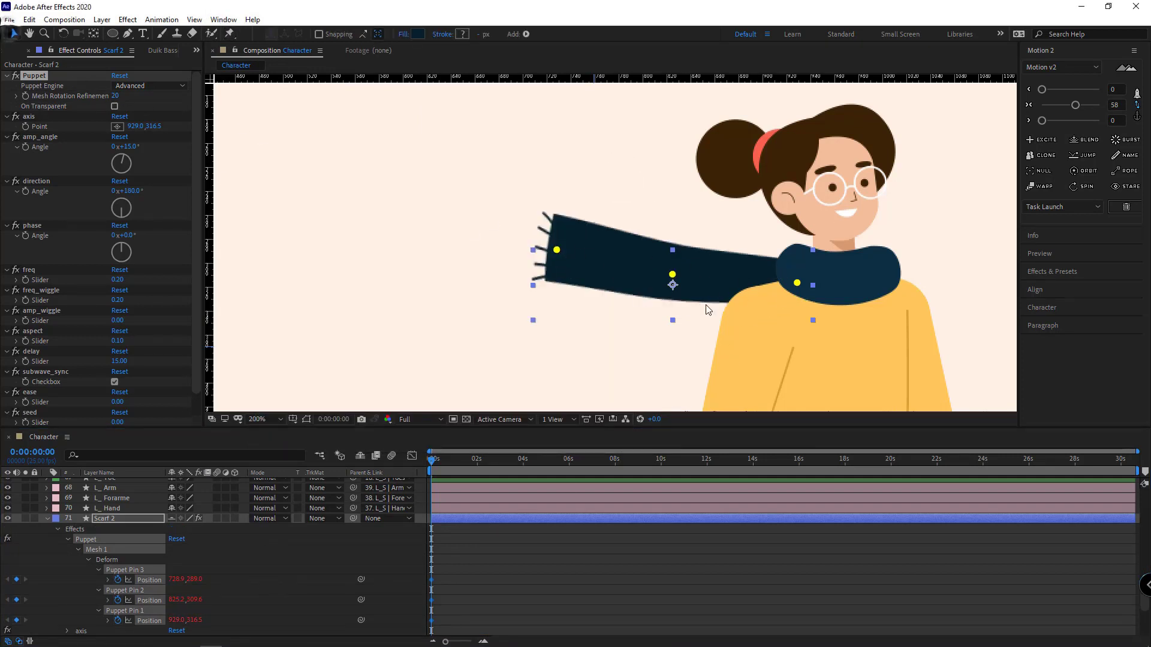
Step: Preview the waving scarf with the character, and solo Scarf 2 to review its motion from the first frame
key(space)
click(207, 541)
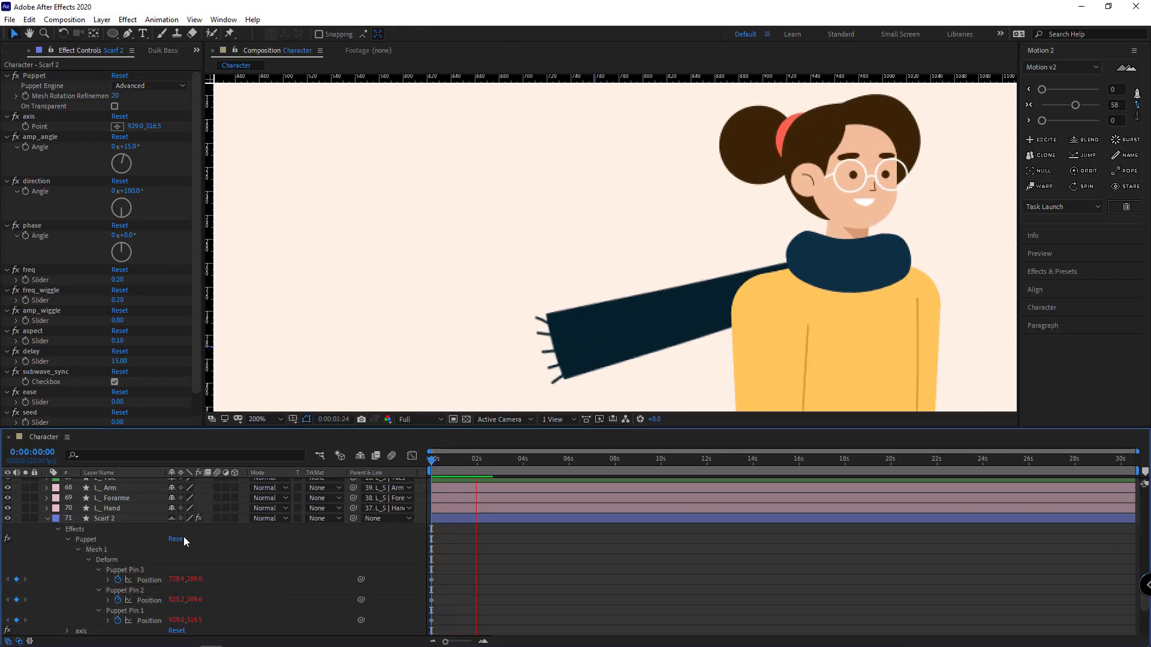
key(space)
click(26, 519)
key(Home)
key(space)
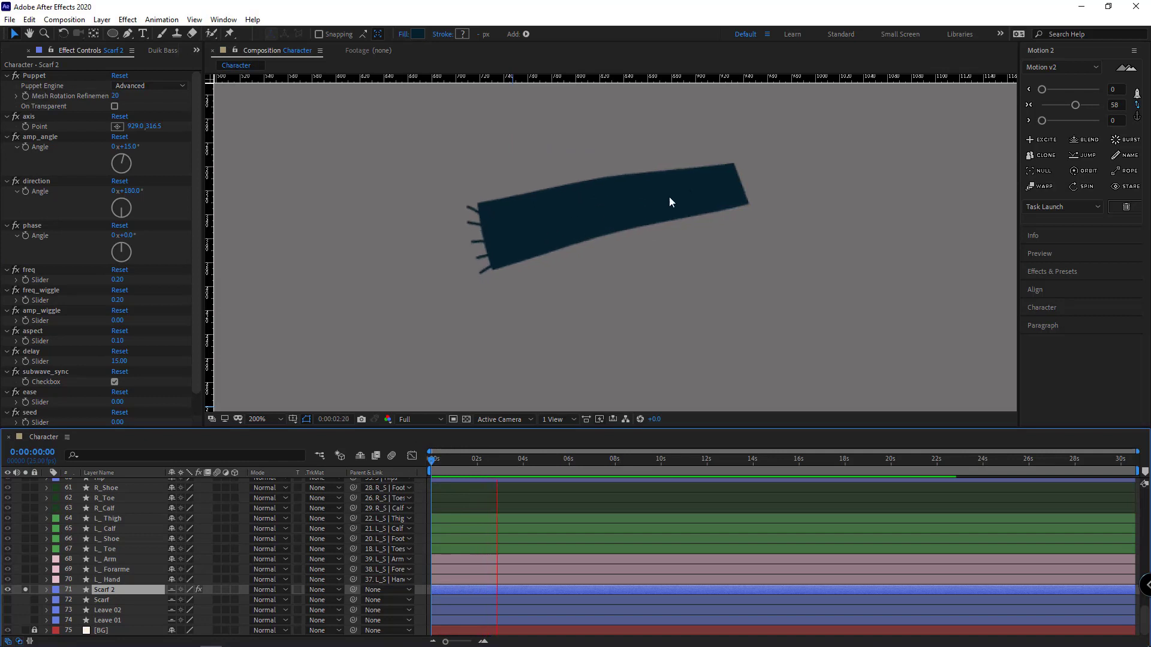
Step: Set the freq slider of Scarf 2 to 0.7 and unsolo the layer to watch it with the whole character
click(118, 280)
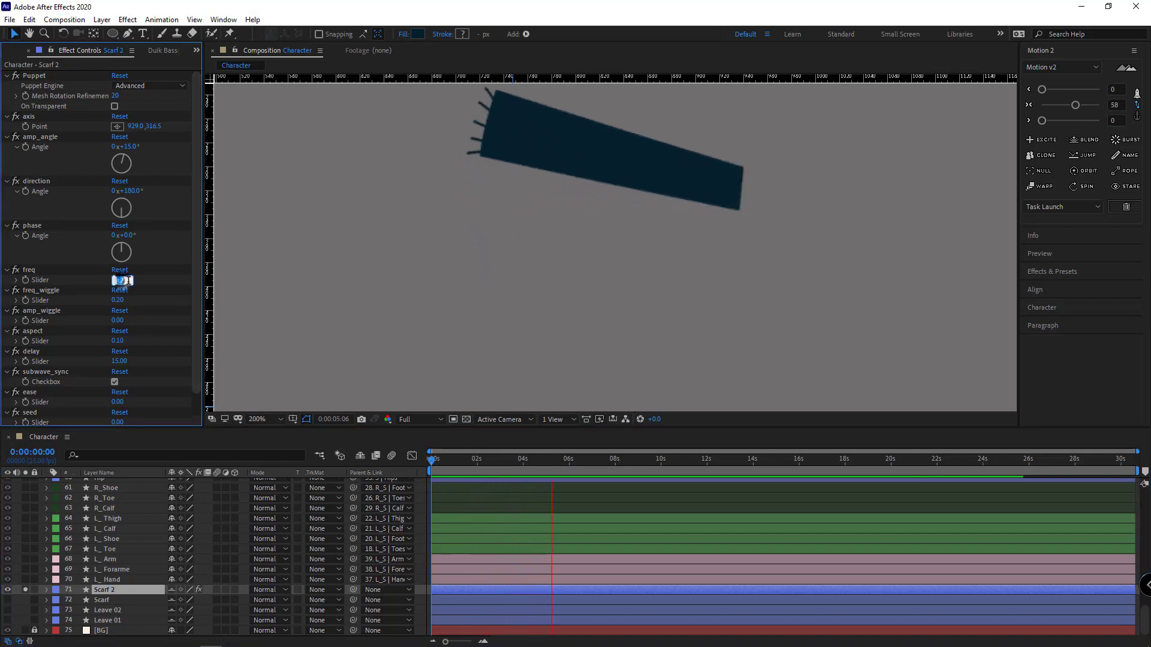
text(0.7)
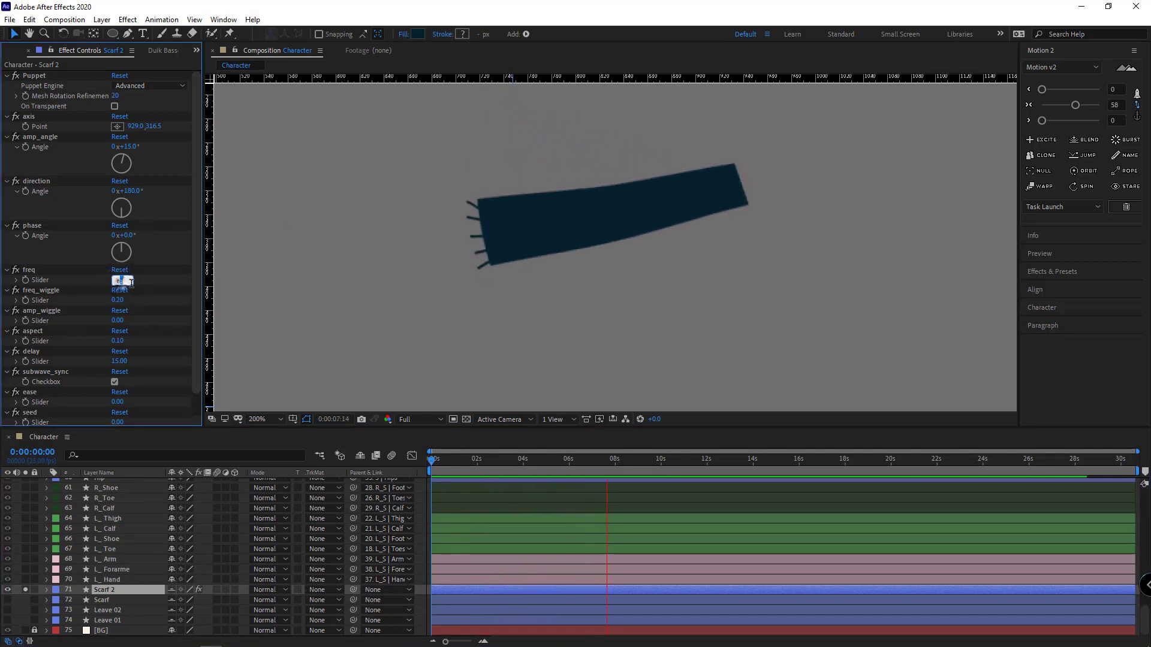
key(Return)
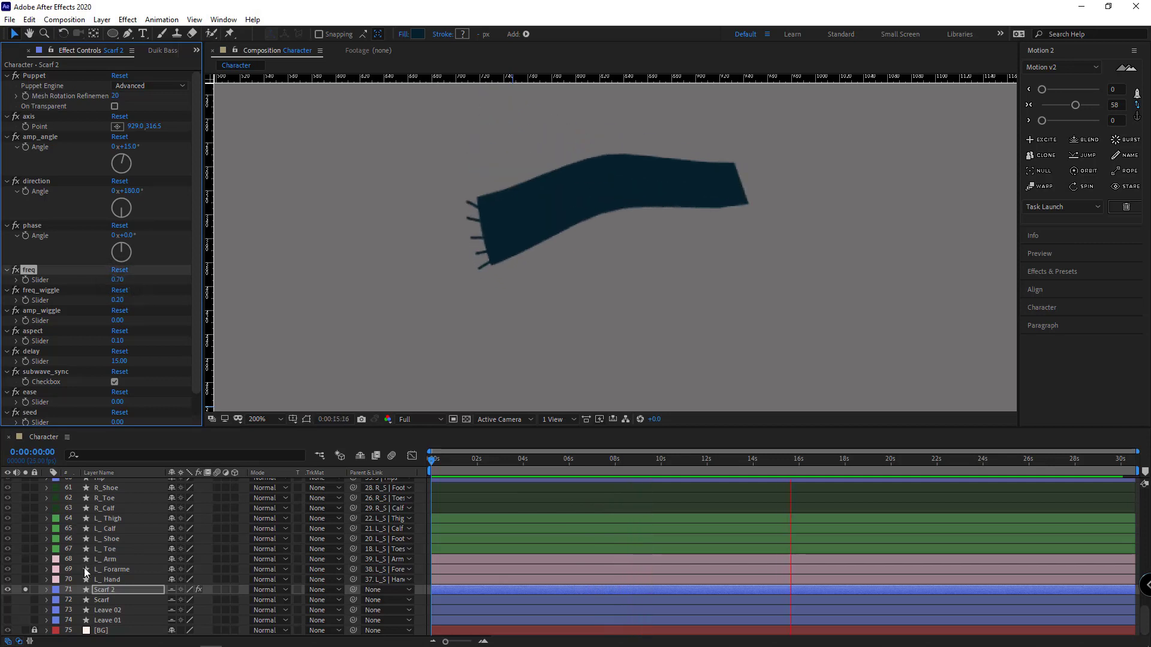
scroll(113, 569, up, 1)
scroll(113, 569, down, 2)
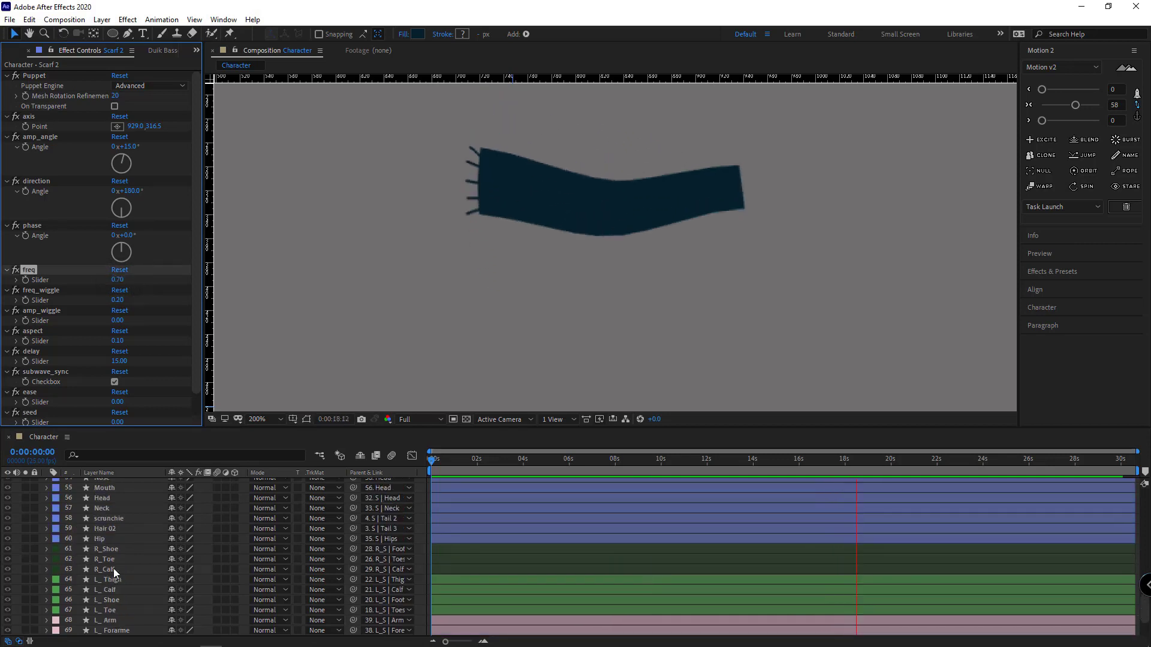
click(25, 590)
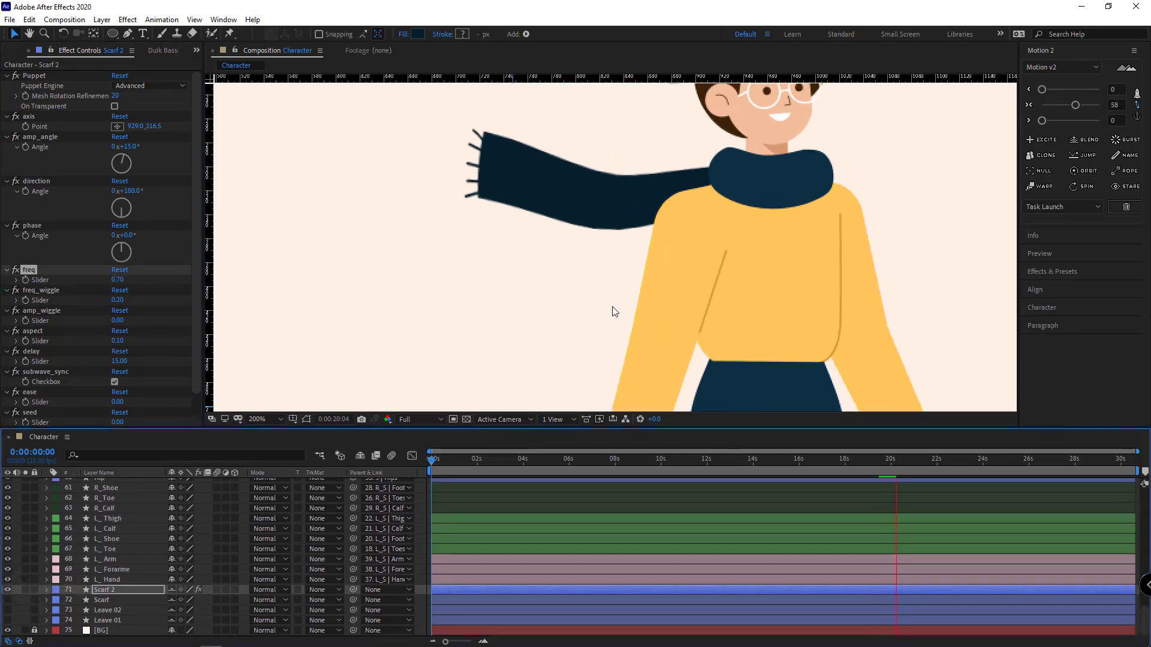
scroll(613, 311, down, 2)
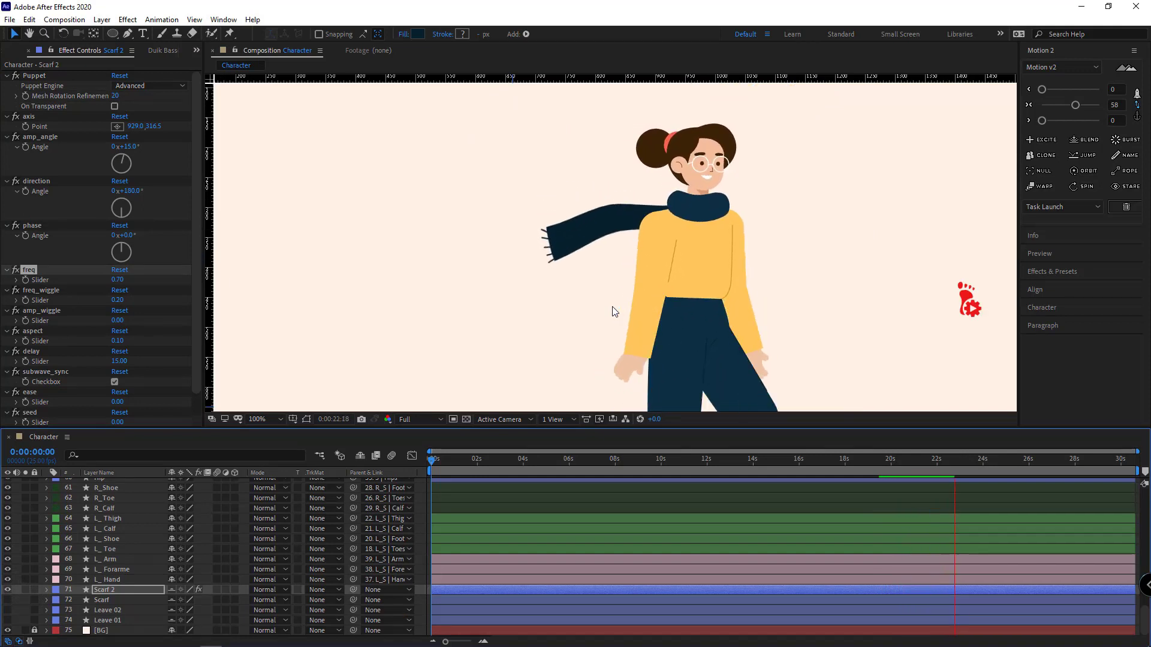
Step: Set the direction angle of Scarf 2 to 162° so the scarf hangs slightly downward, and stop the playback
drag(135, 193, 109, 197)
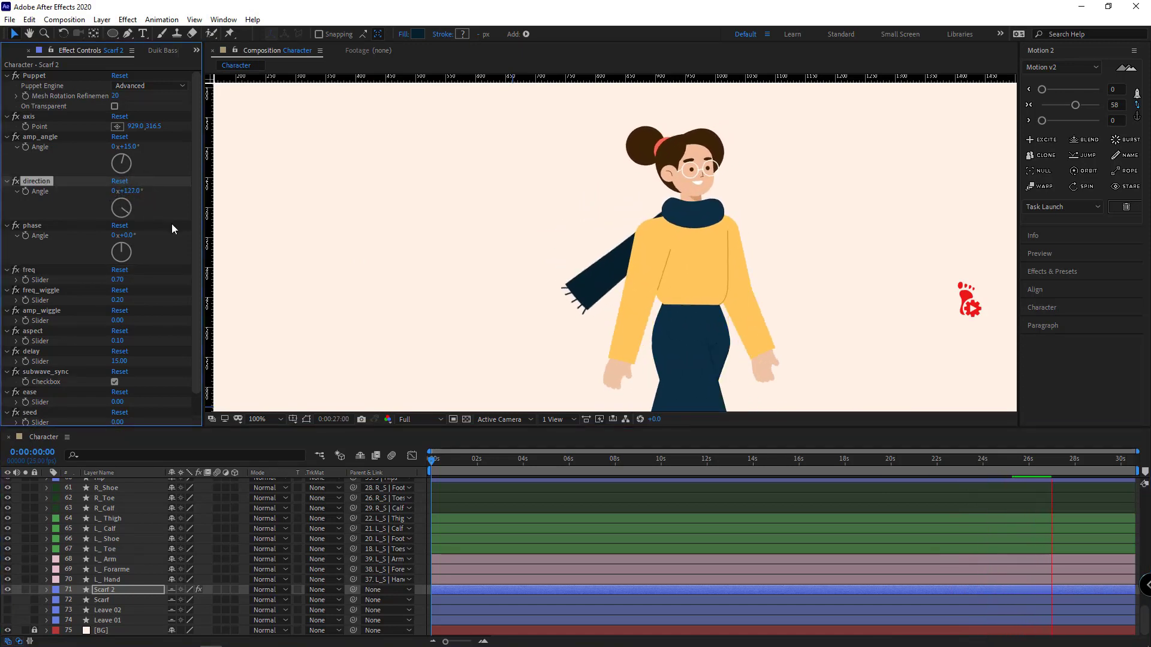
drag(130, 192, 153, 194)
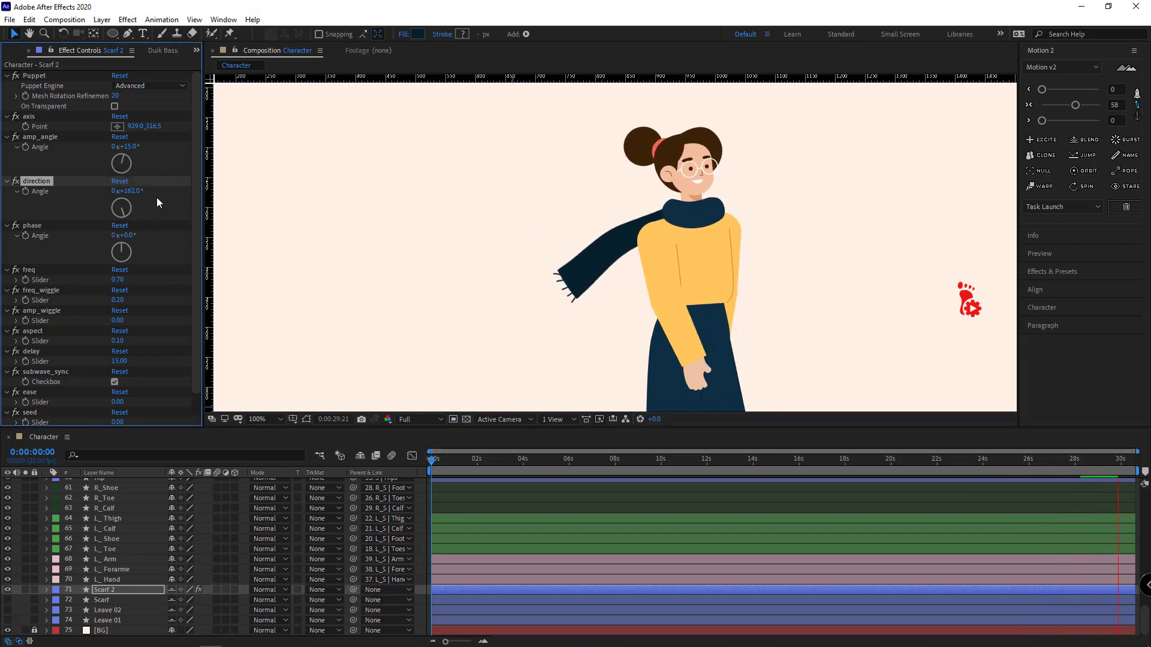
key(space)
Step: Parent Scarf 2 to the Body layer and preview the walk with the attached scarf
click(385, 592)
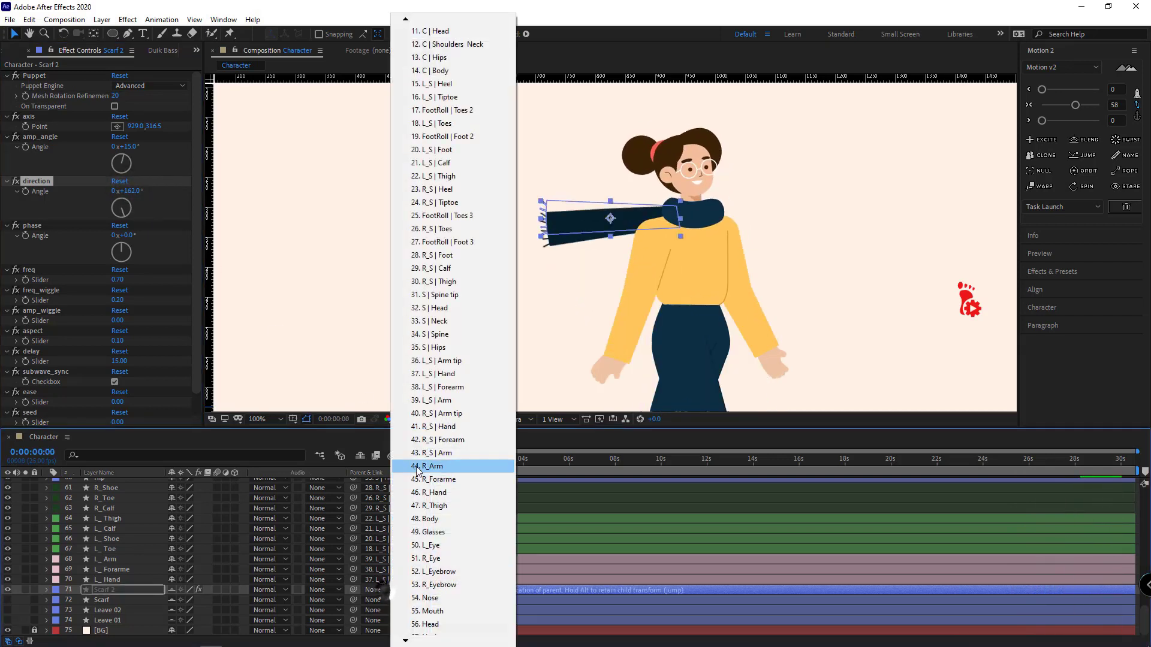
click(432, 519)
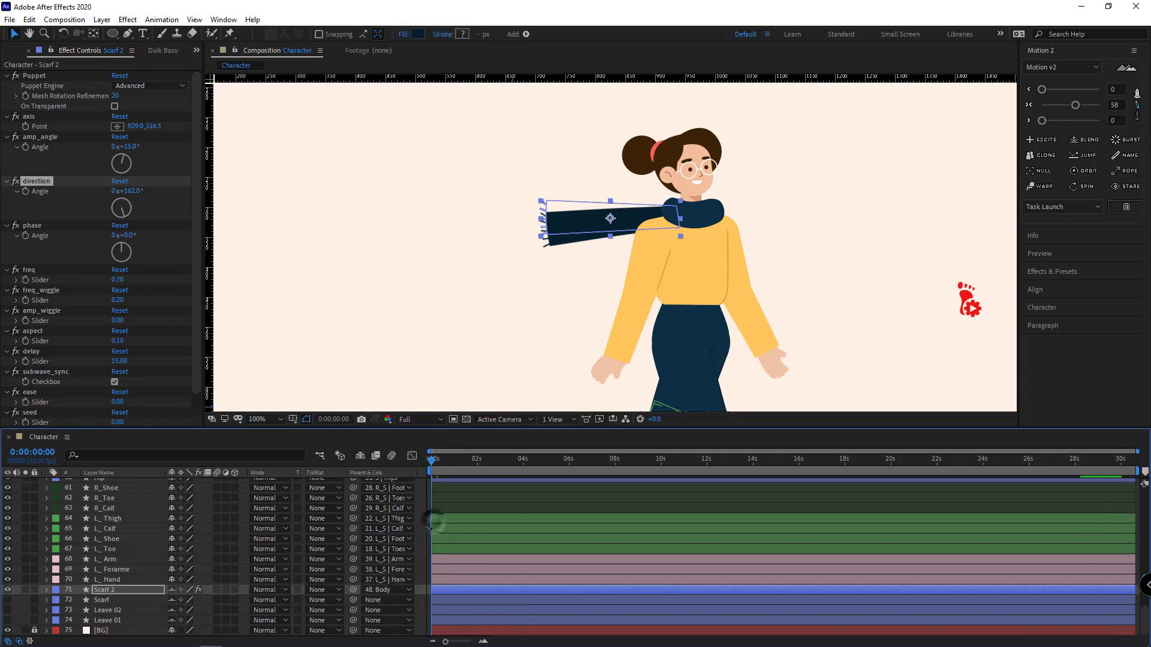
key(space)
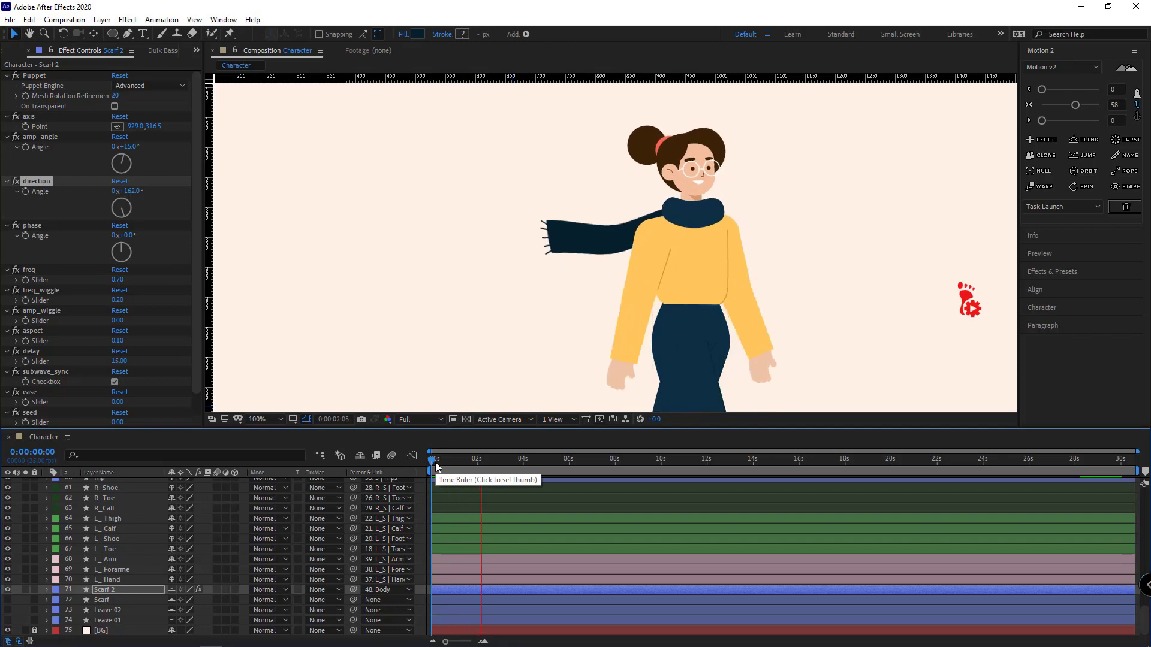
key(space)
key(space)
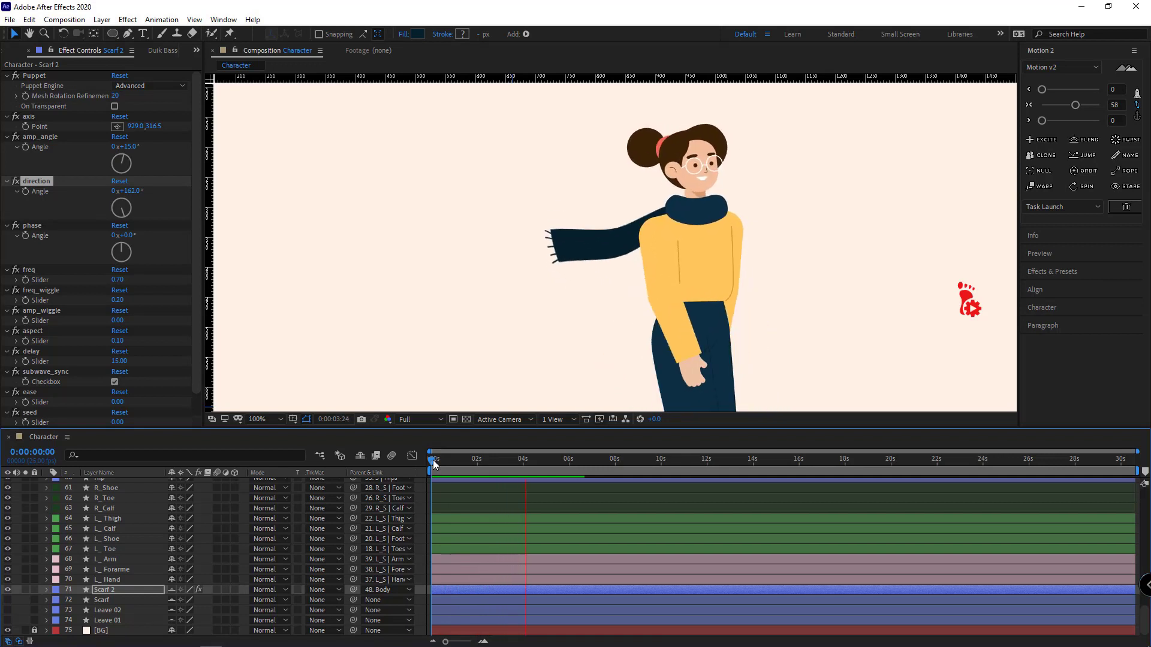
key(space)
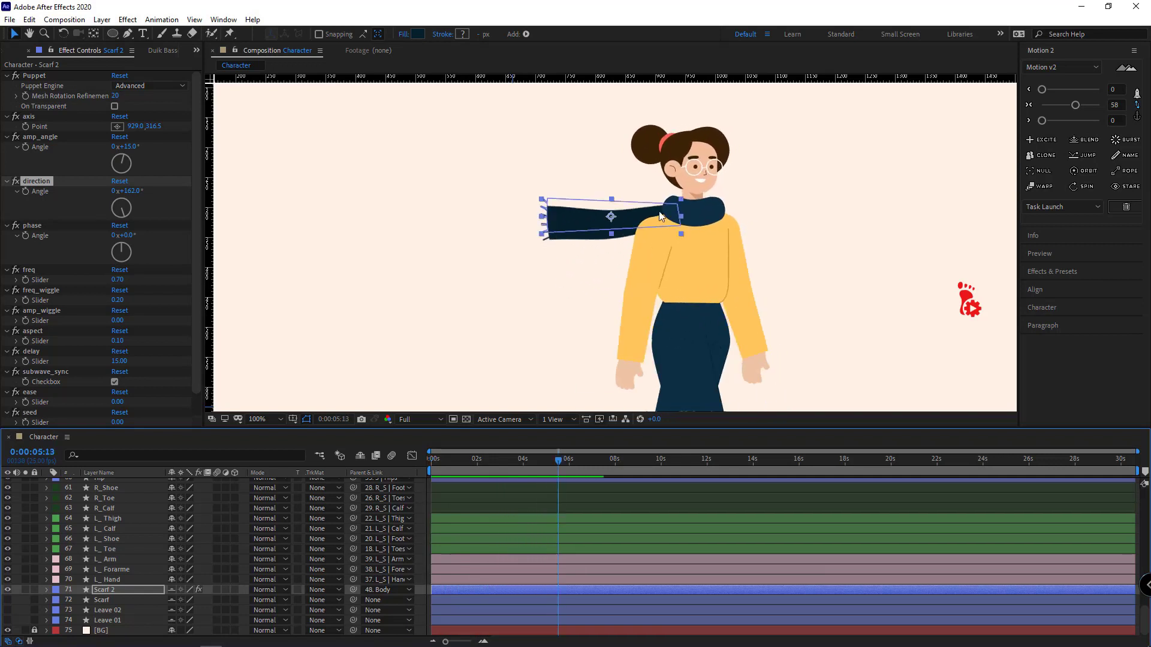
Step: Duplicate Scarf 2, set the copy's direction angle to 135°, and preview both scarf ends together
key(ctrl+d)
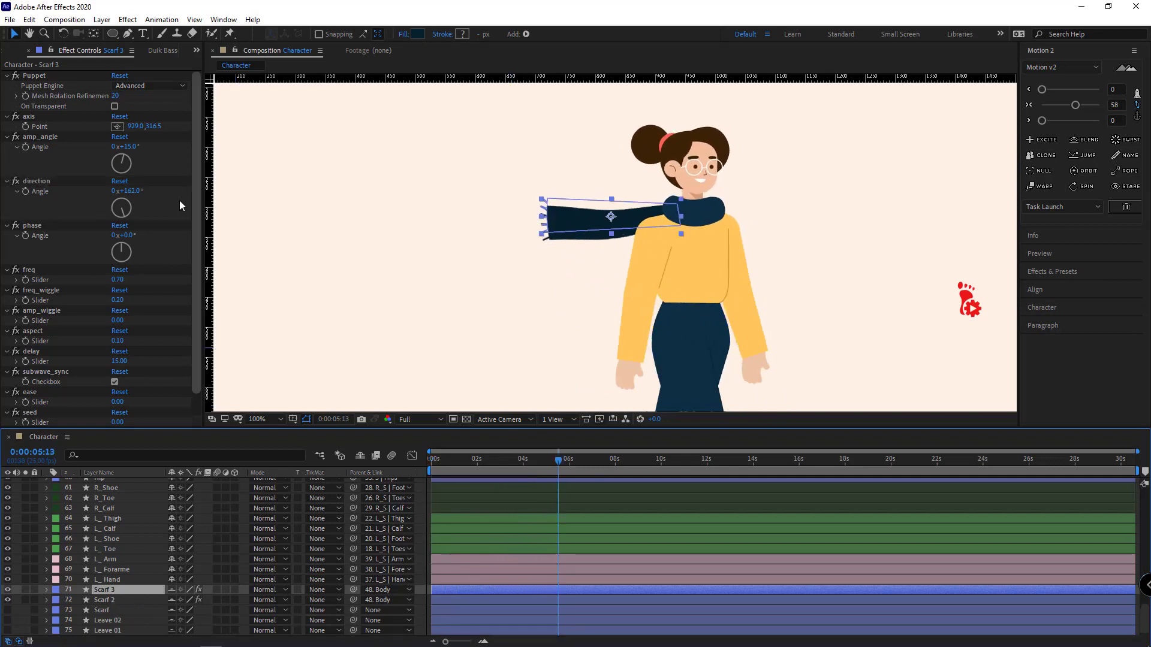
click(91, 207)
drag(123, 193, 120, 194)
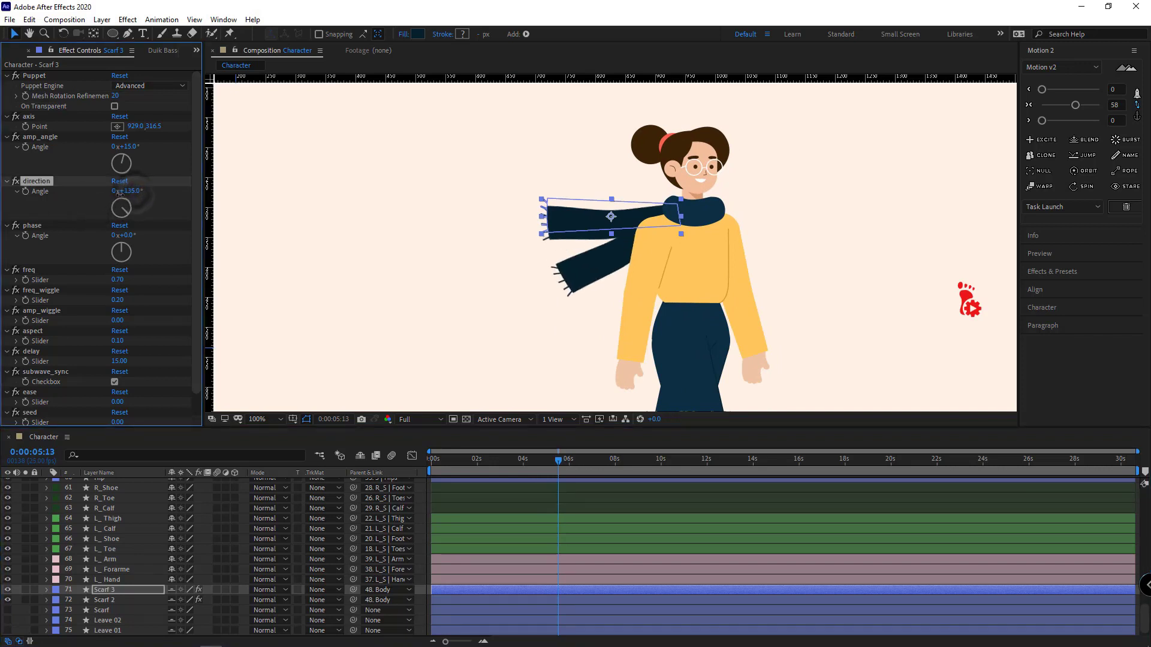
key(space)
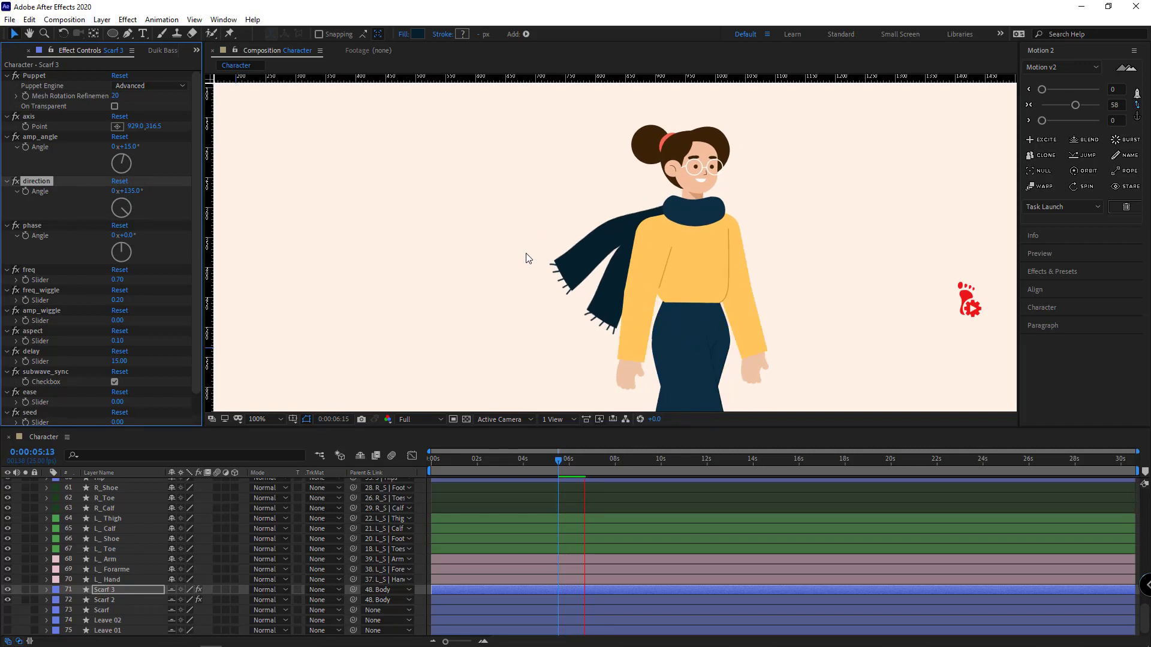
key(space)
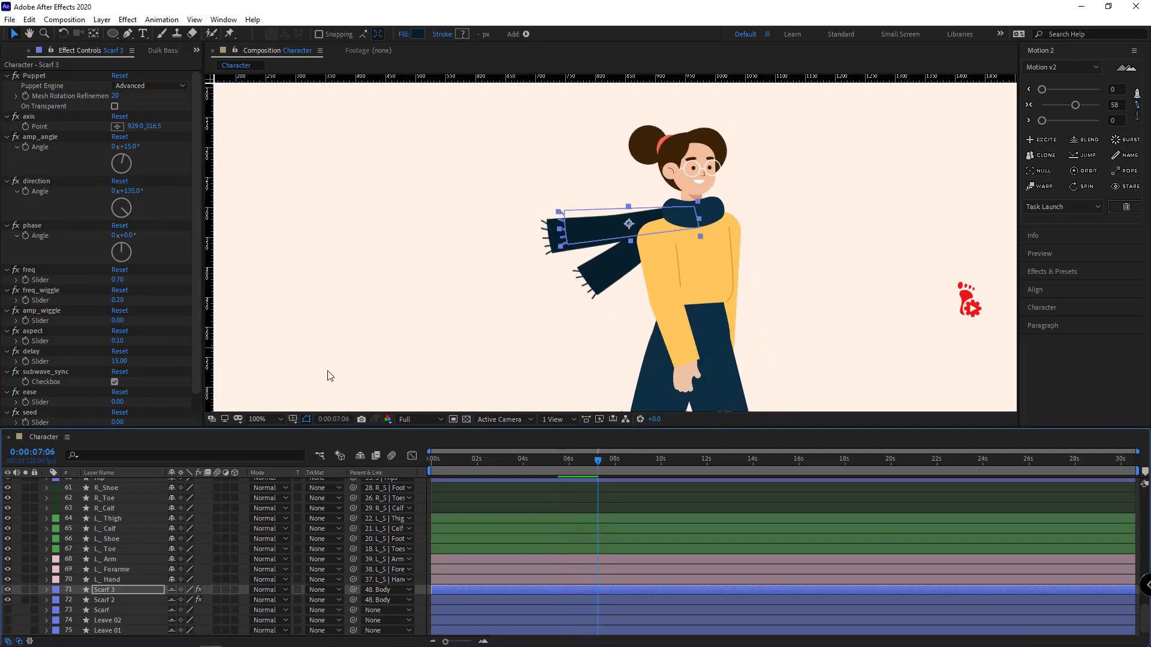
Step: At 0:00:02:20, move the axis point of Scarf 3 to 965, 324 within the neck wrap and preview the motion
drag(509, 458, 495, 458)
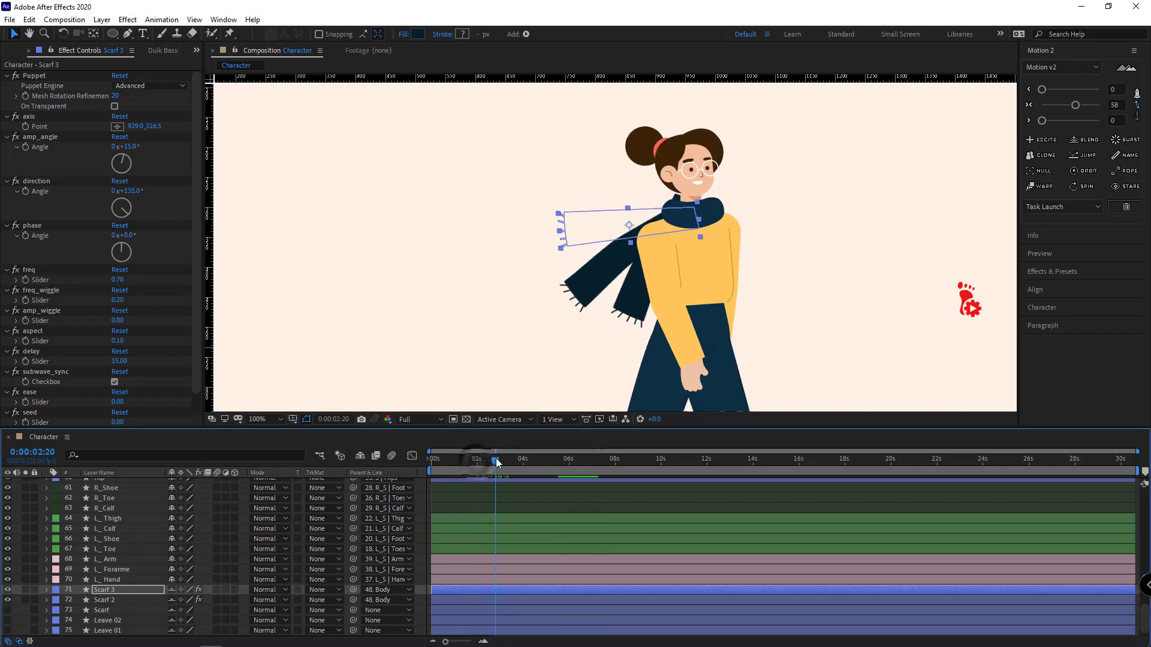
click(151, 138)
click(694, 222)
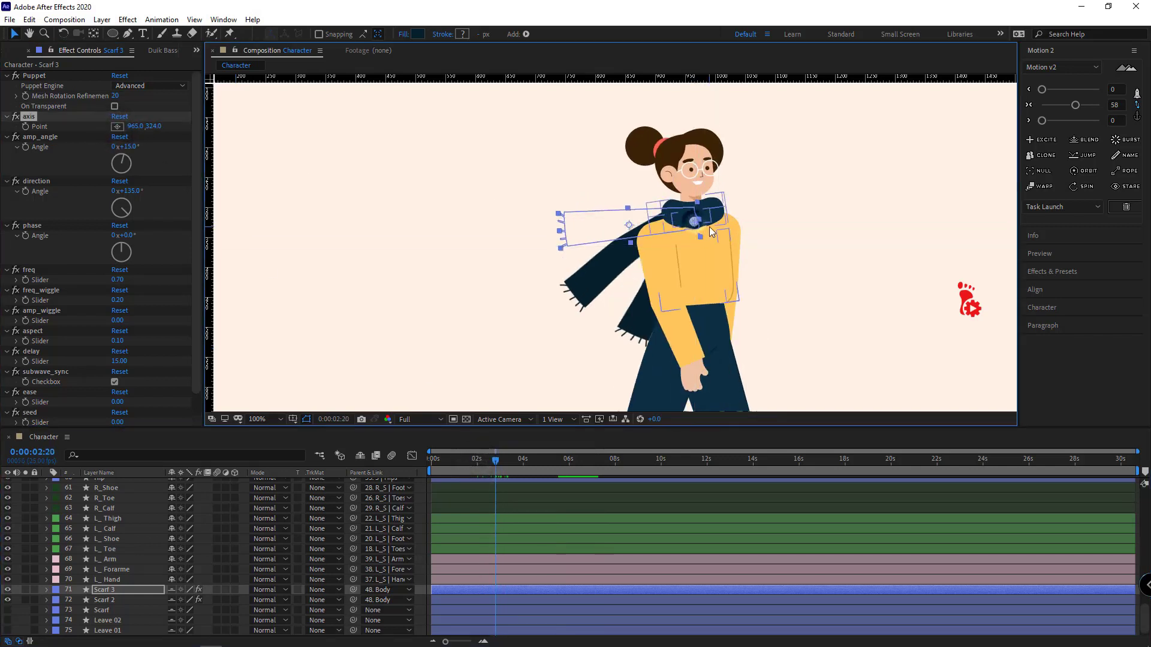
key(space)
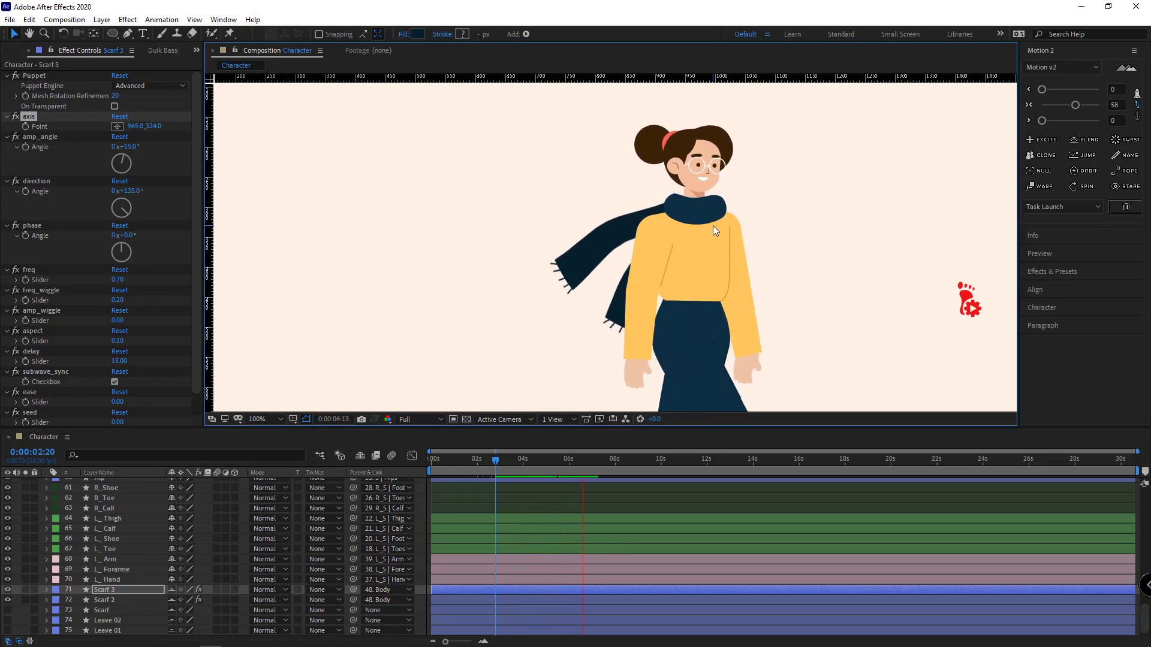
key(space)
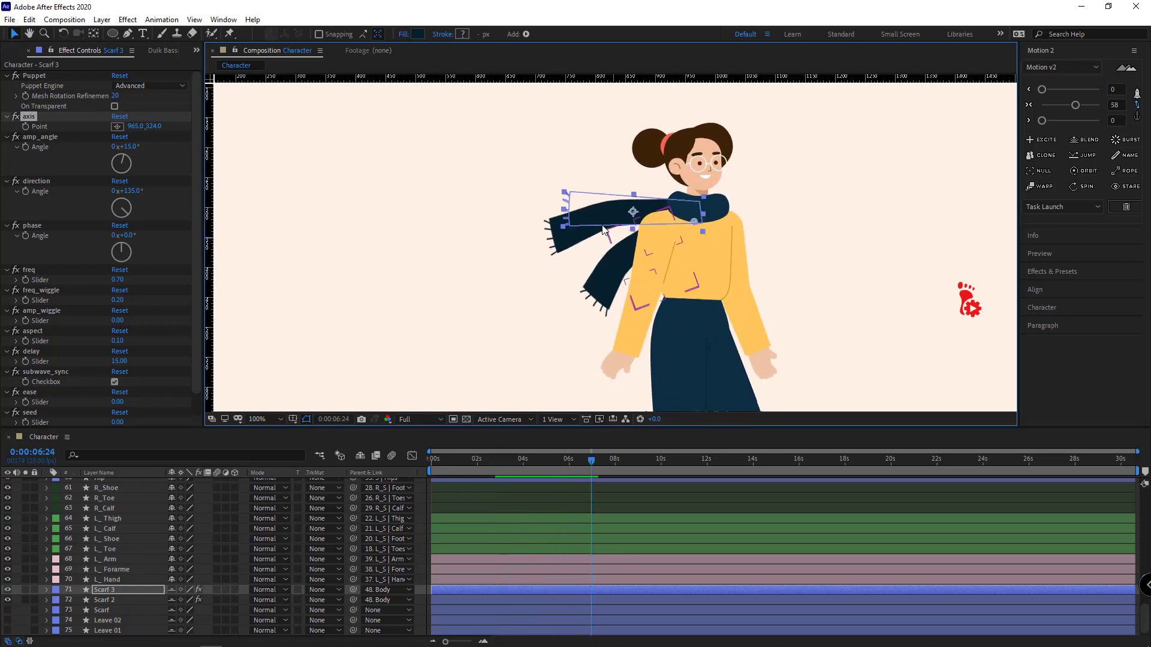
Step: Set the delay slider of Scarf 3 to 17 to offset its wave from the other scarf end
scroll(157, 310, down, 1)
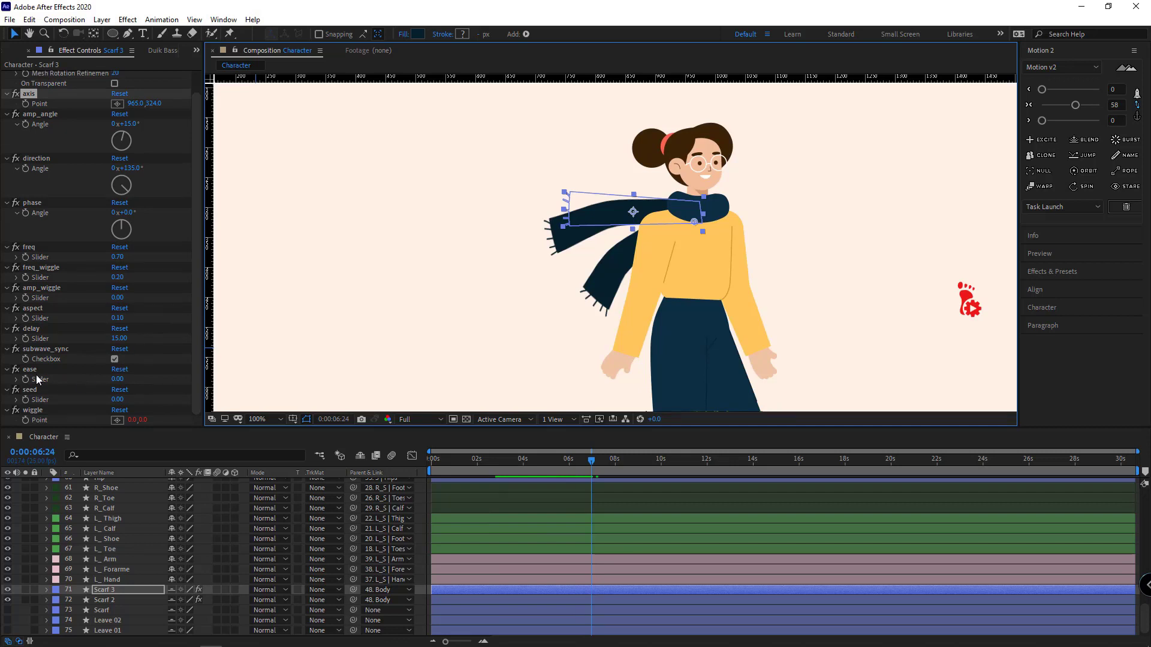
click(118, 338)
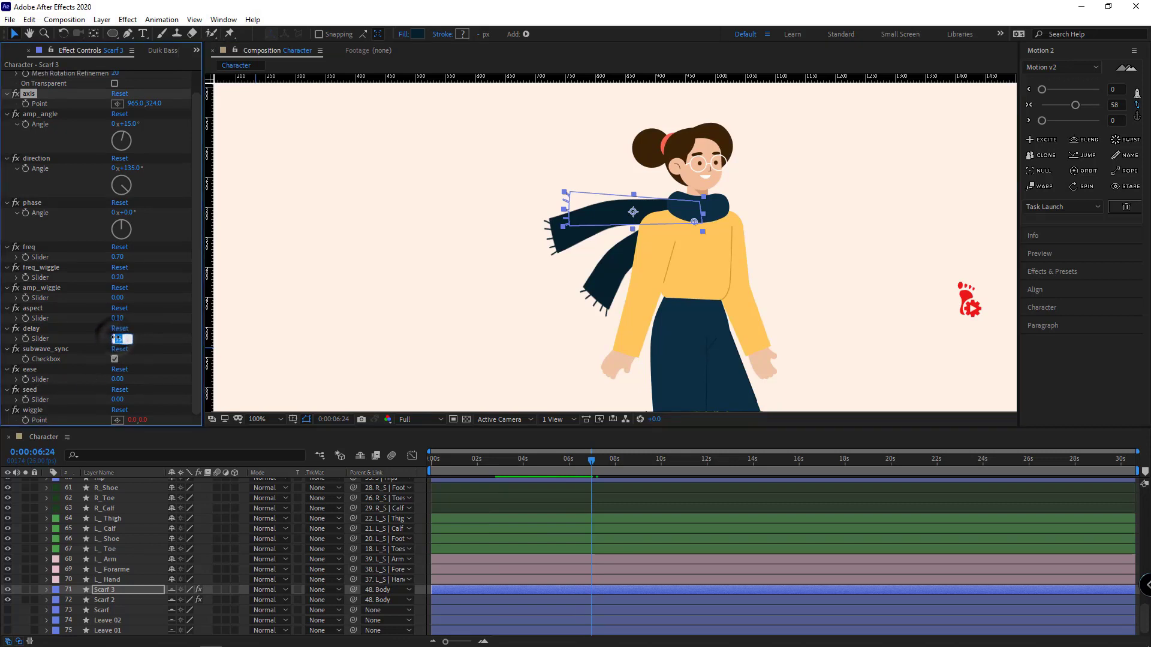
text(17)
key(Return)
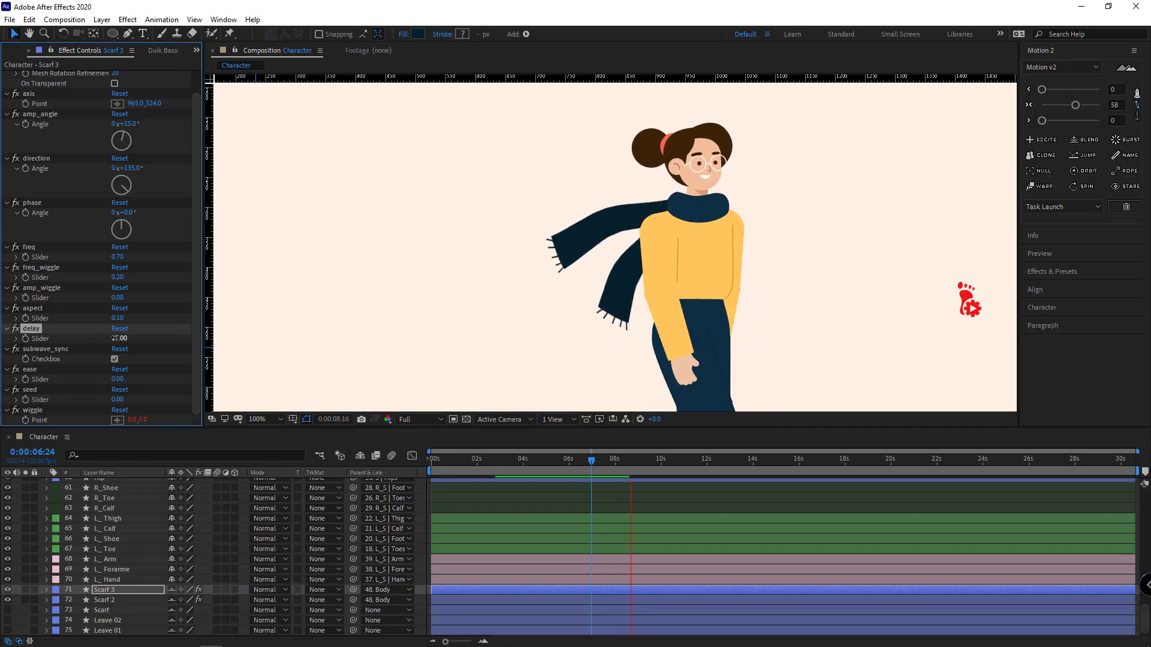
Step: Show the original Scarf layer and recolor Scarf 3's fill to 0C2F43, sampled from the original scarf's lighter end
key(space)
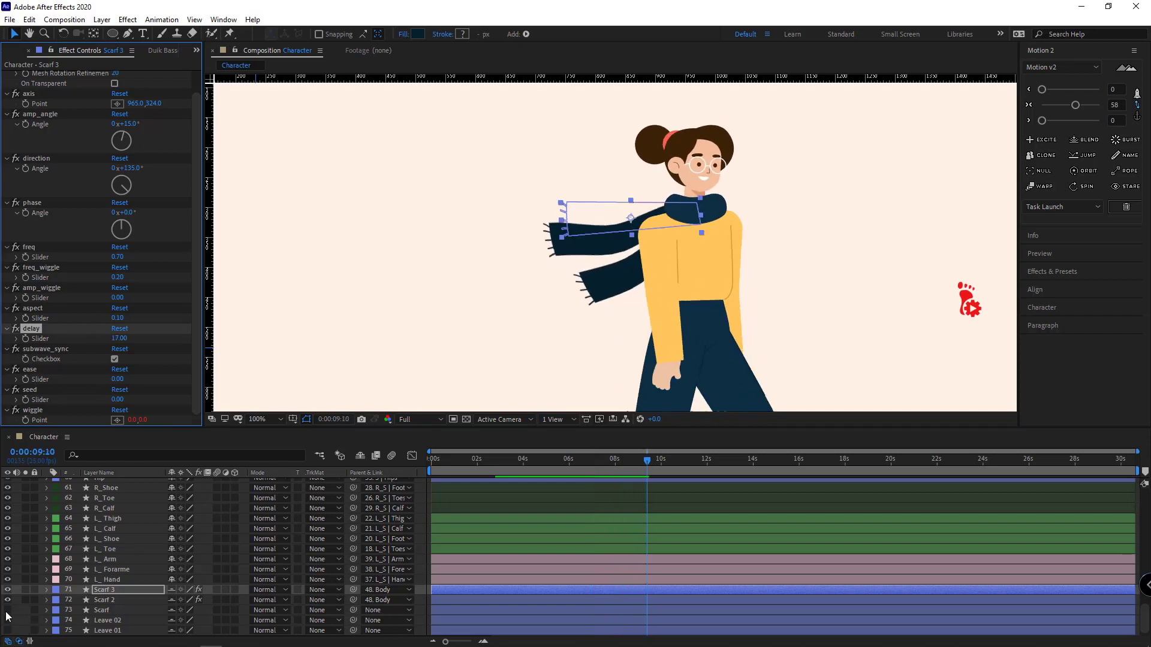
click(7, 610)
click(107, 609)
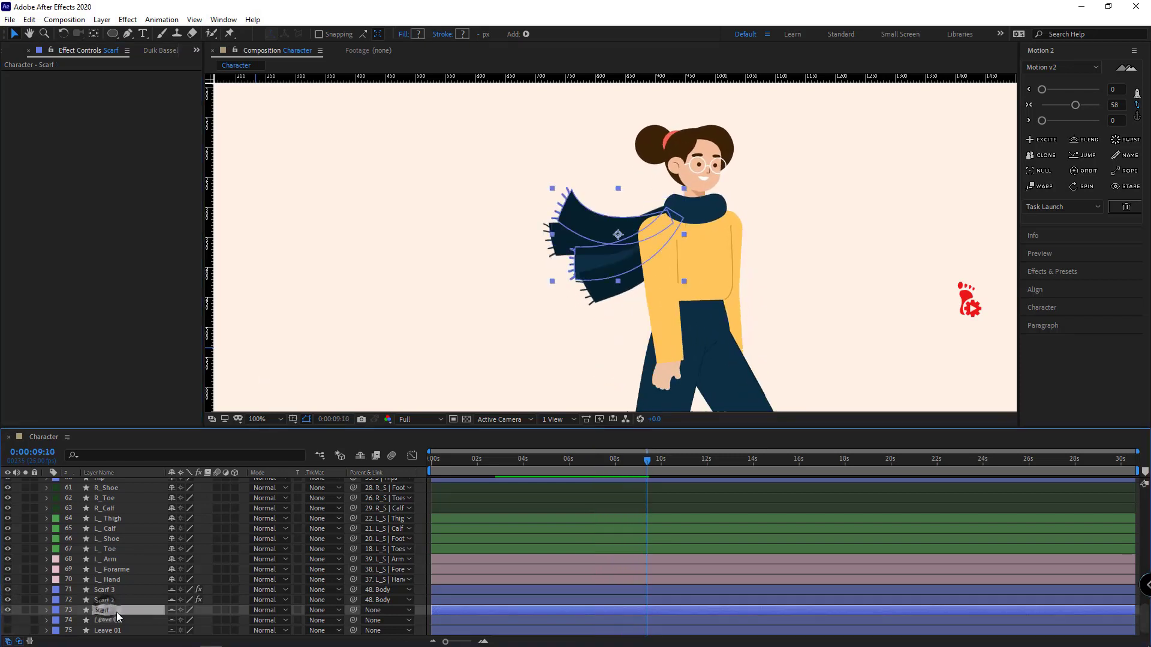
click(108, 590)
click(419, 34)
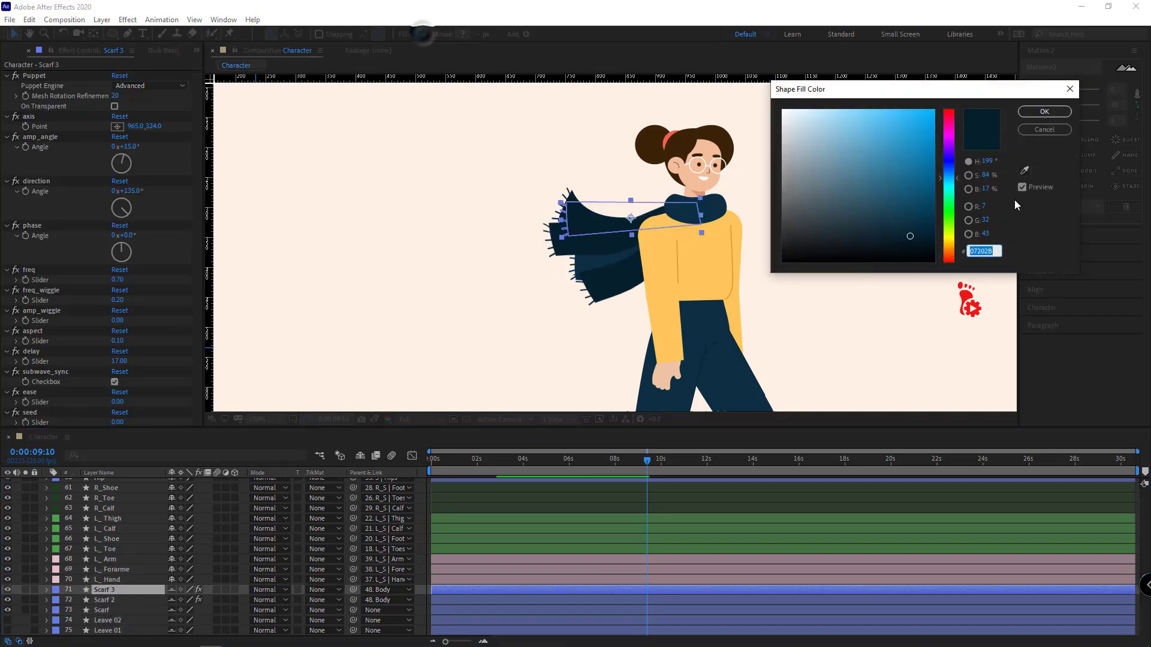
click(1025, 172)
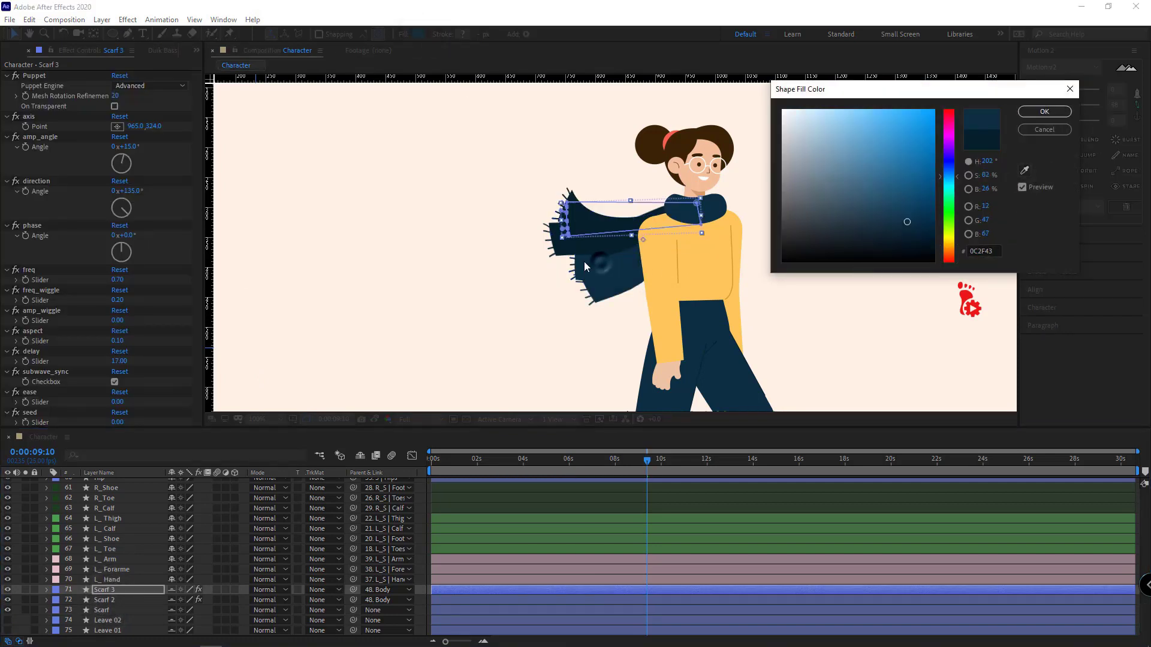
click(1044, 112)
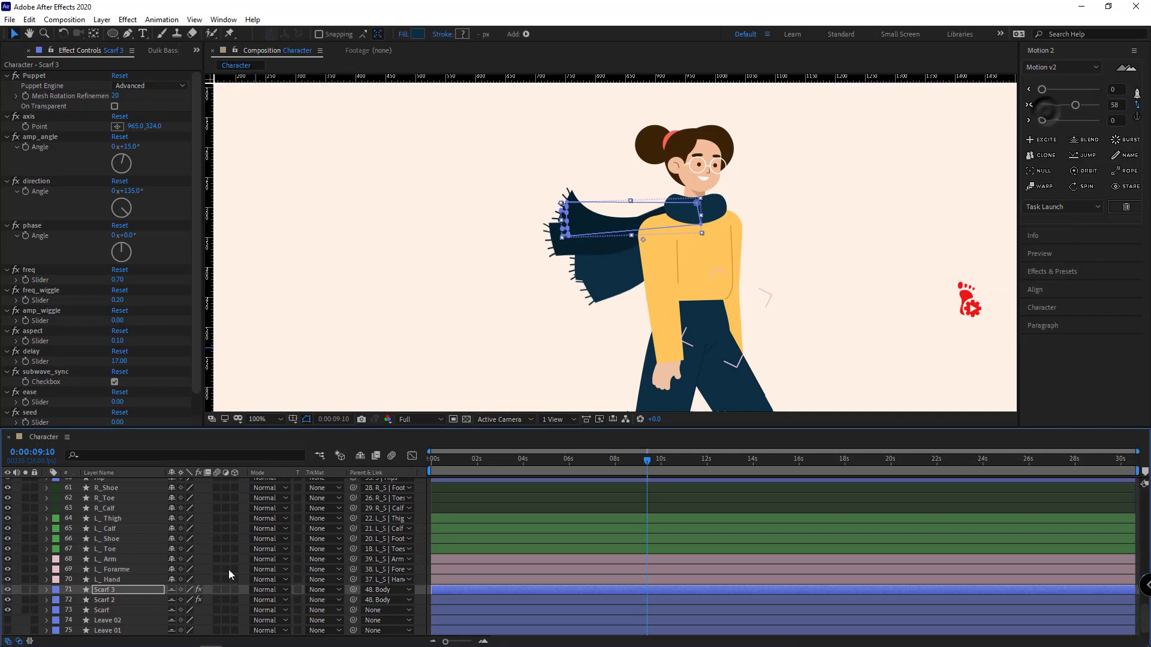
Step: Delete the original Scarf layer and preview the walk with the whole frame in view
click(115, 610)
key(Delete)
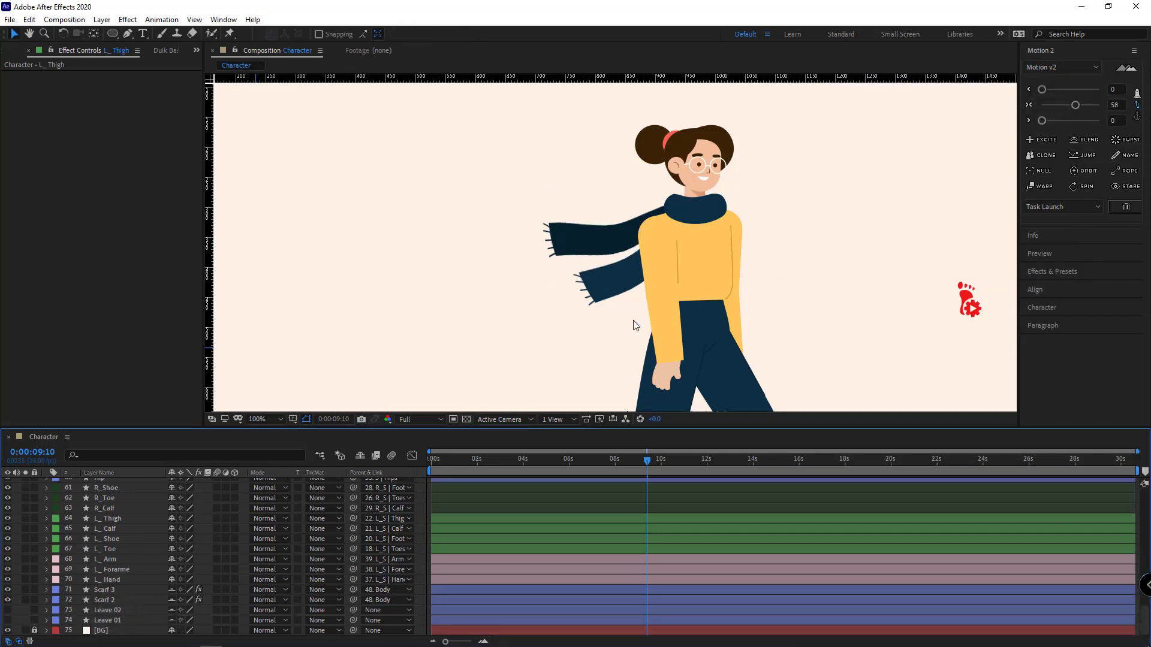
click(264, 420)
click(265, 428)
key(space)
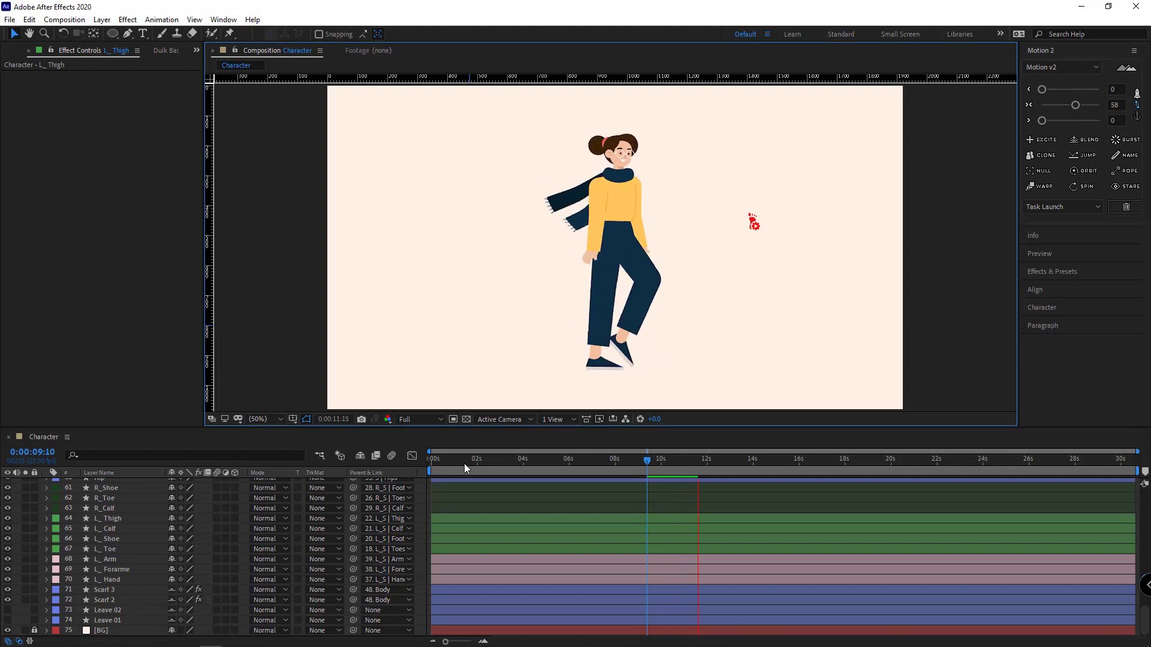
Step: End the work area at 0:00:10:00 and preview the animation from the start
click(431, 463)
click(661, 464)
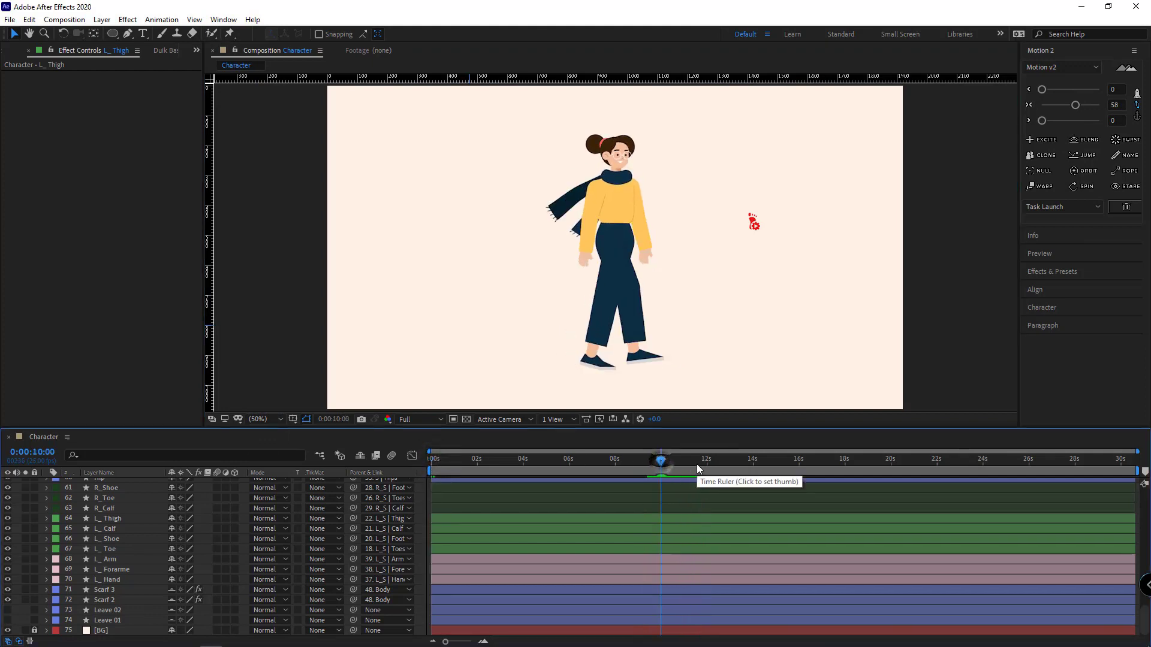
key(n)
click(640, 487)
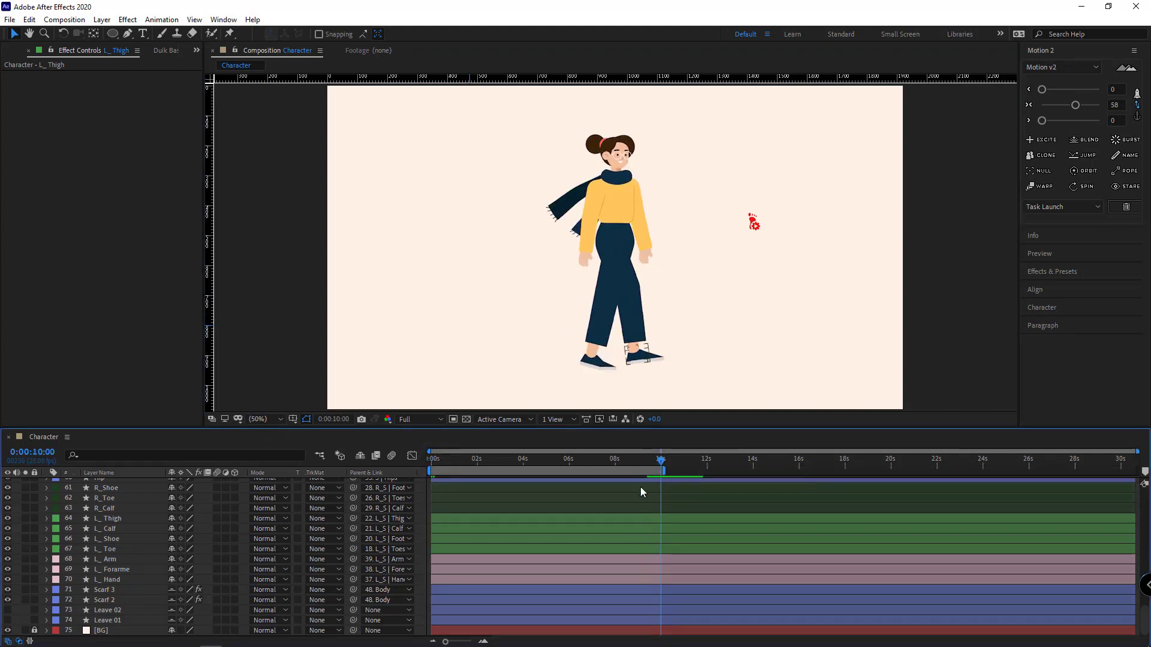
key(space)
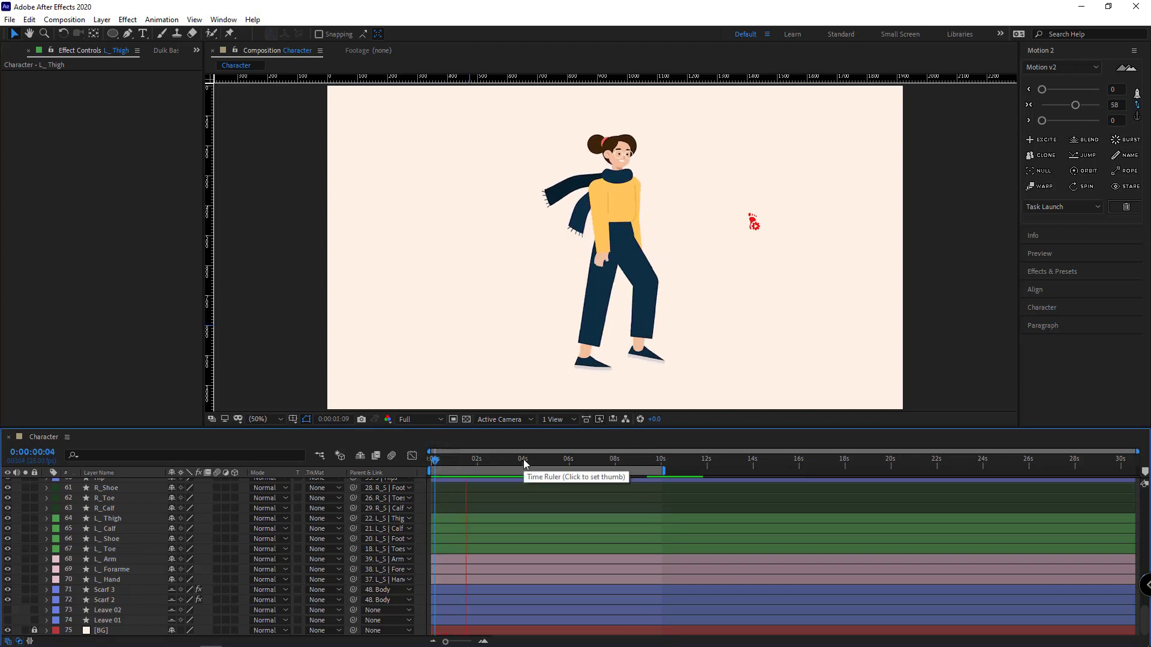
Step: Set the amp_angle of Scarf 2 to -20°
click(117, 597)
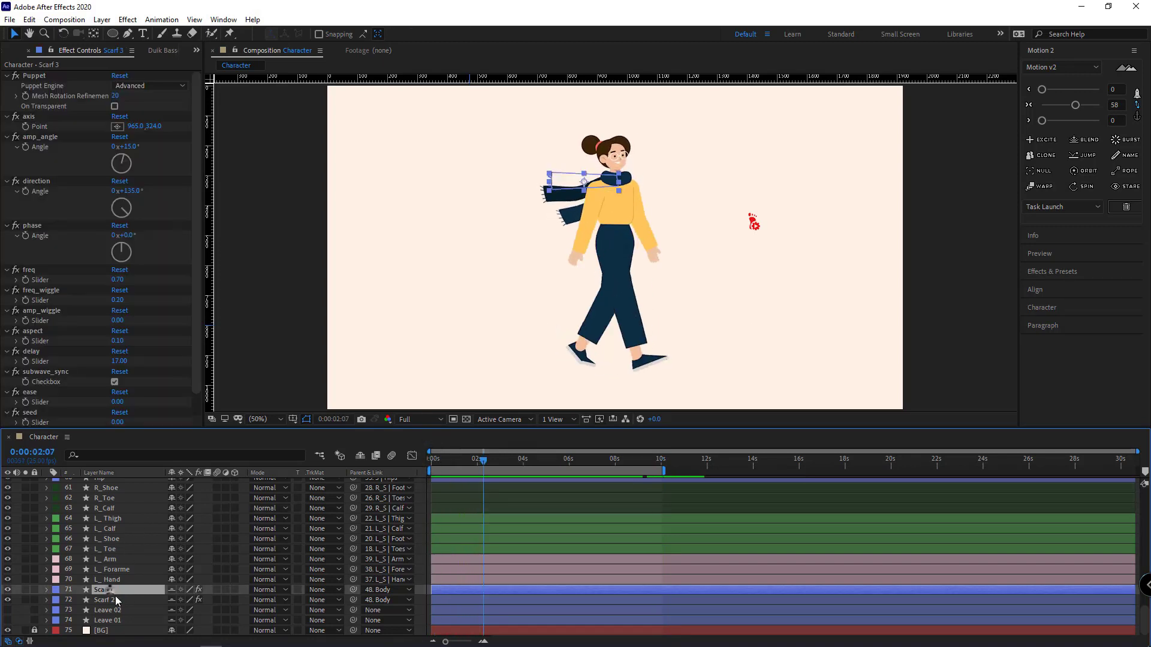
click(134, 147)
text(-)
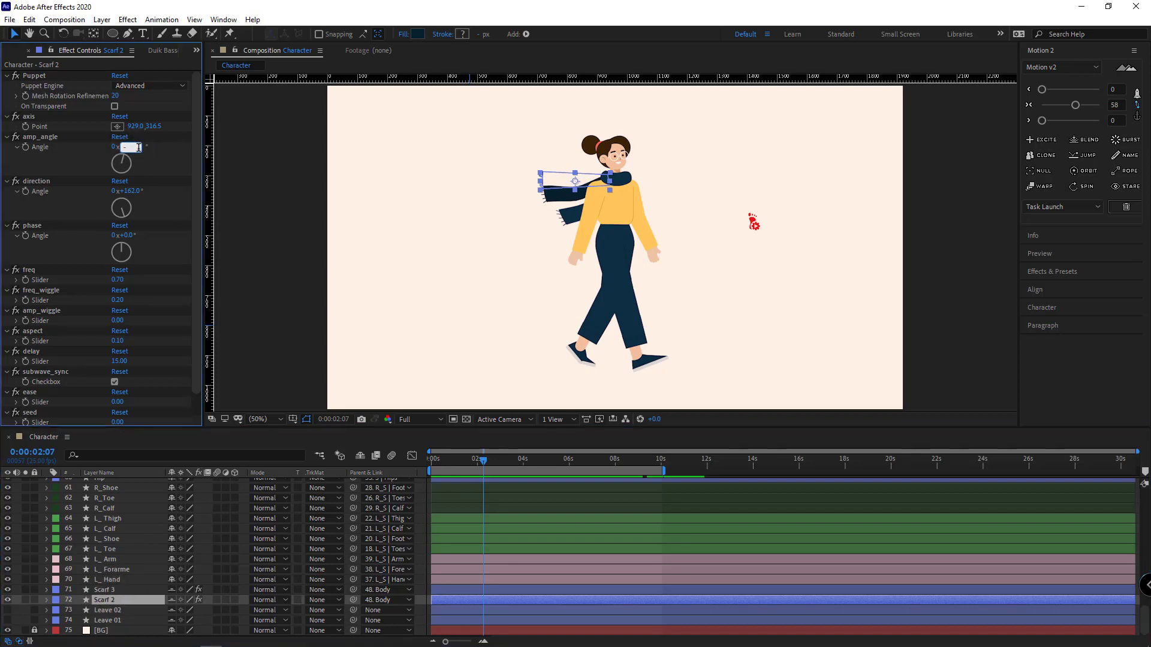
text(20)
key(Return)
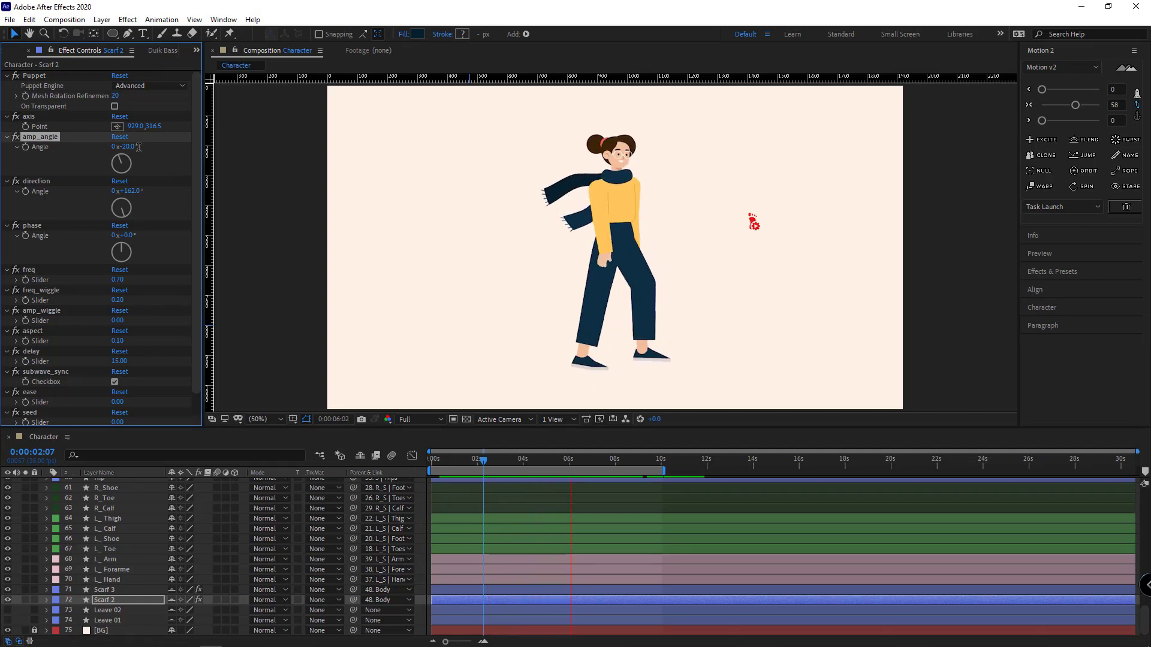
Step: Set the amp_angle of Scarf 3 to -10° and preview both scarf ends
click(107, 590)
click(129, 147)
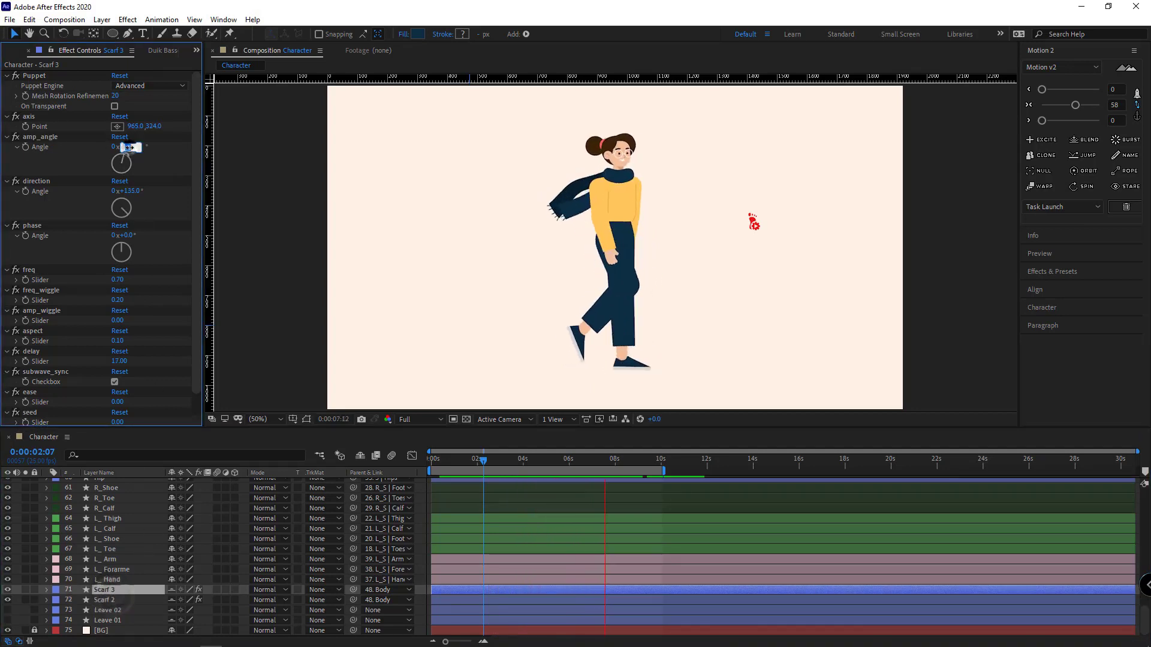
text(-10)
key(Return)
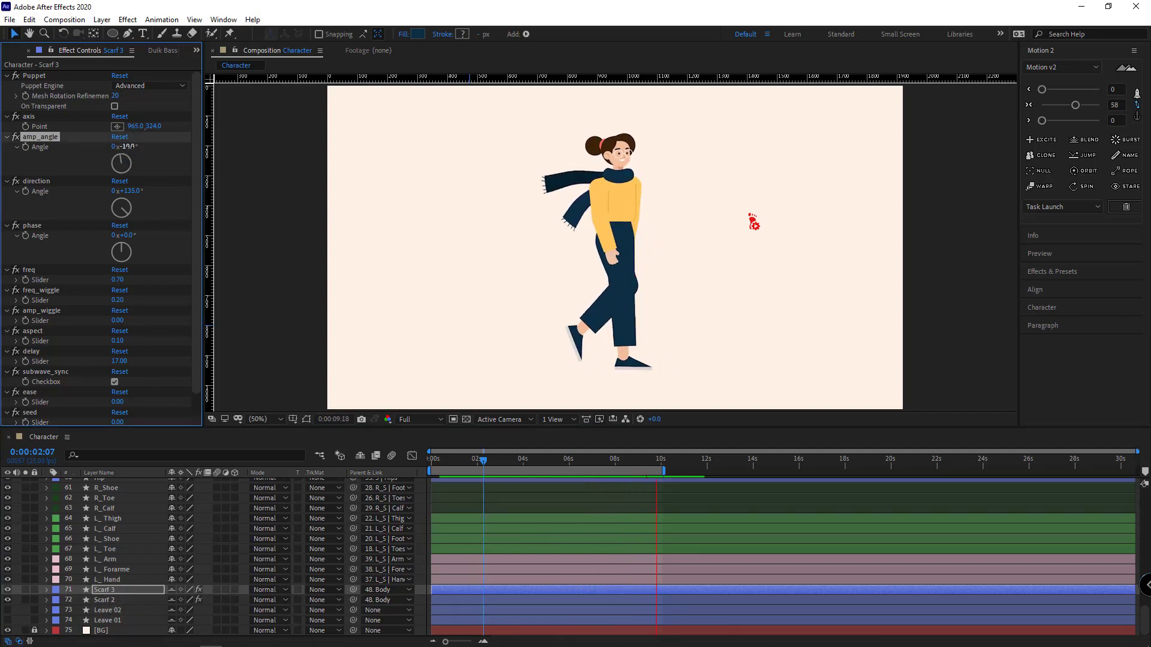
click(121, 600)
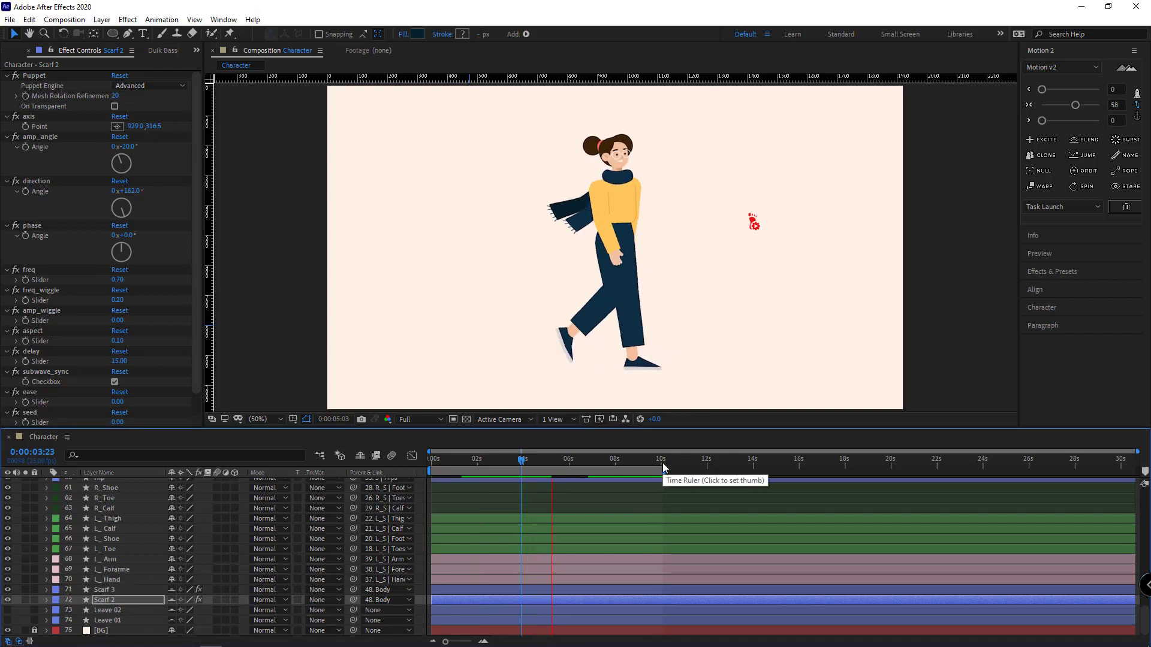
key(space)
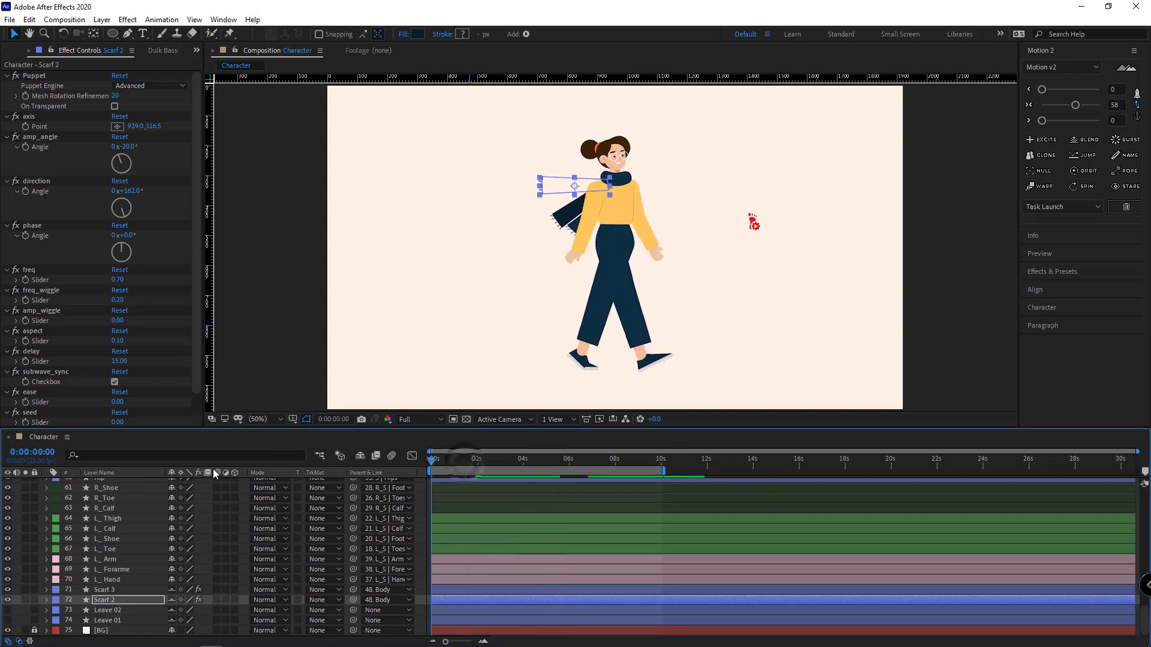
Step: Make the Leave 01 layer visible and move its leaf into the upper-left corner of the frame
click(76, 549)
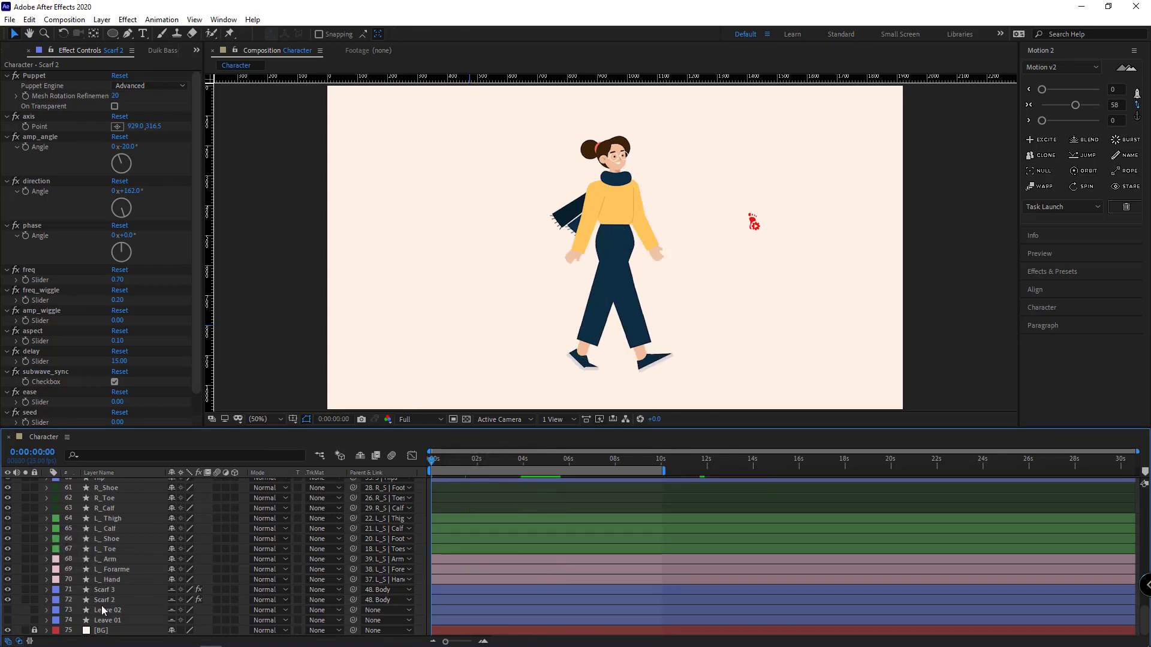
click(101, 621)
click(7, 621)
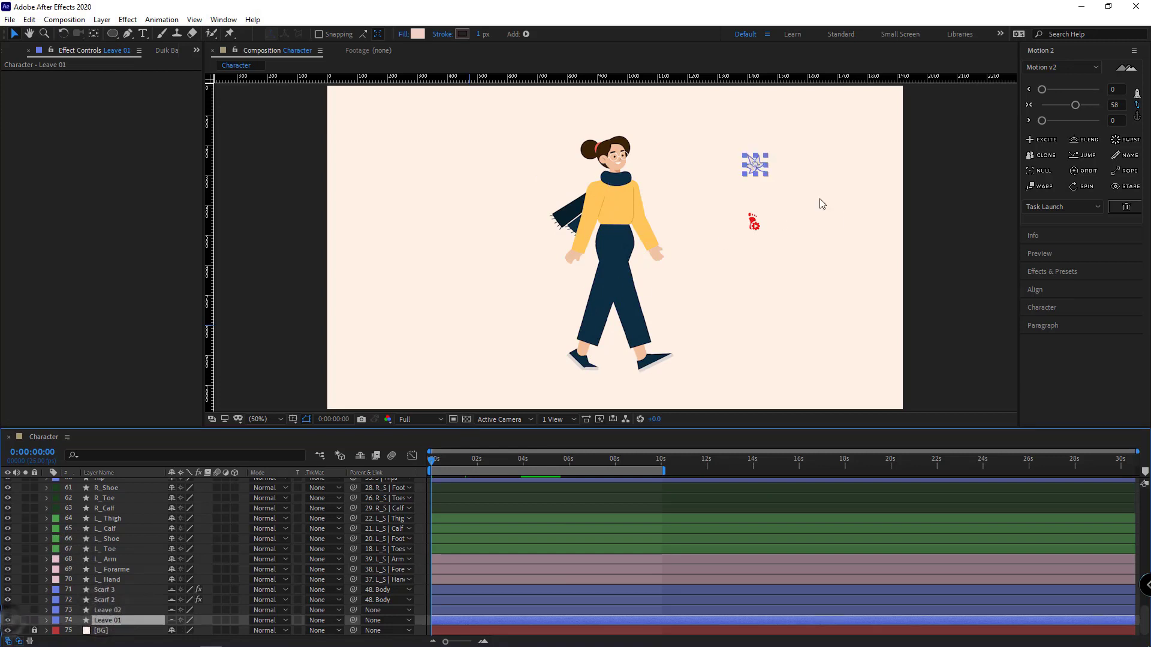
drag(755, 164, 345, 103)
click(272, 168)
click(349, 104)
Step: Set the stroke width of the Leave 01 leaf to 1.5 px
click(478, 36)
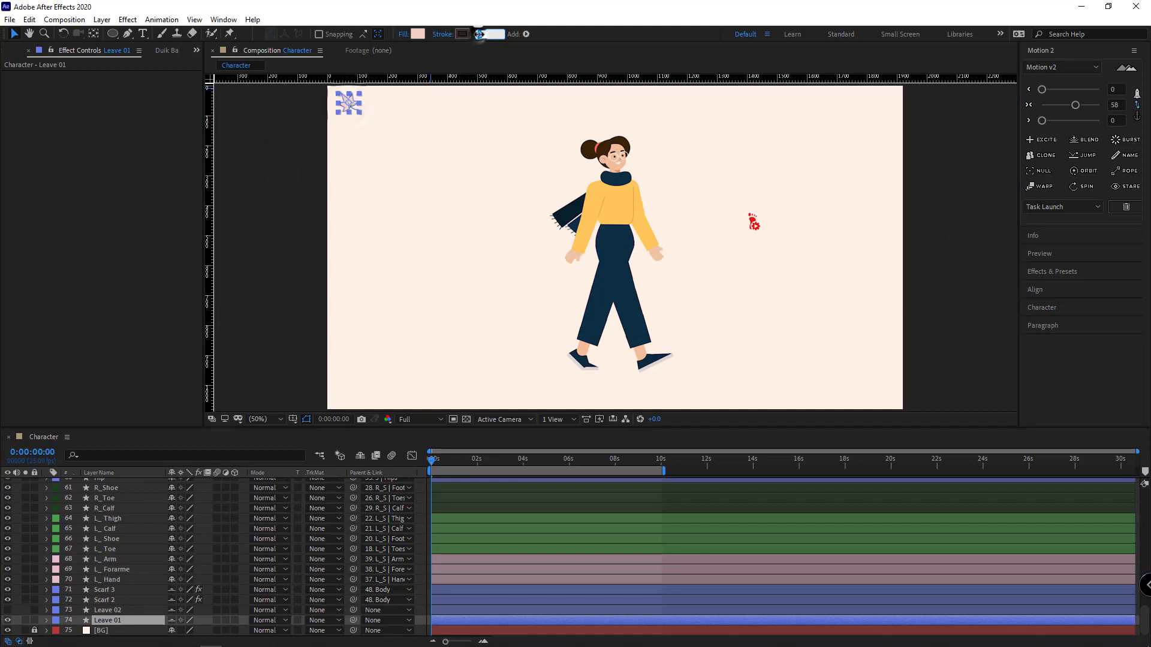
text(2)
key(Return)
click(307, 191)
scroll(520, 212, down, 2)
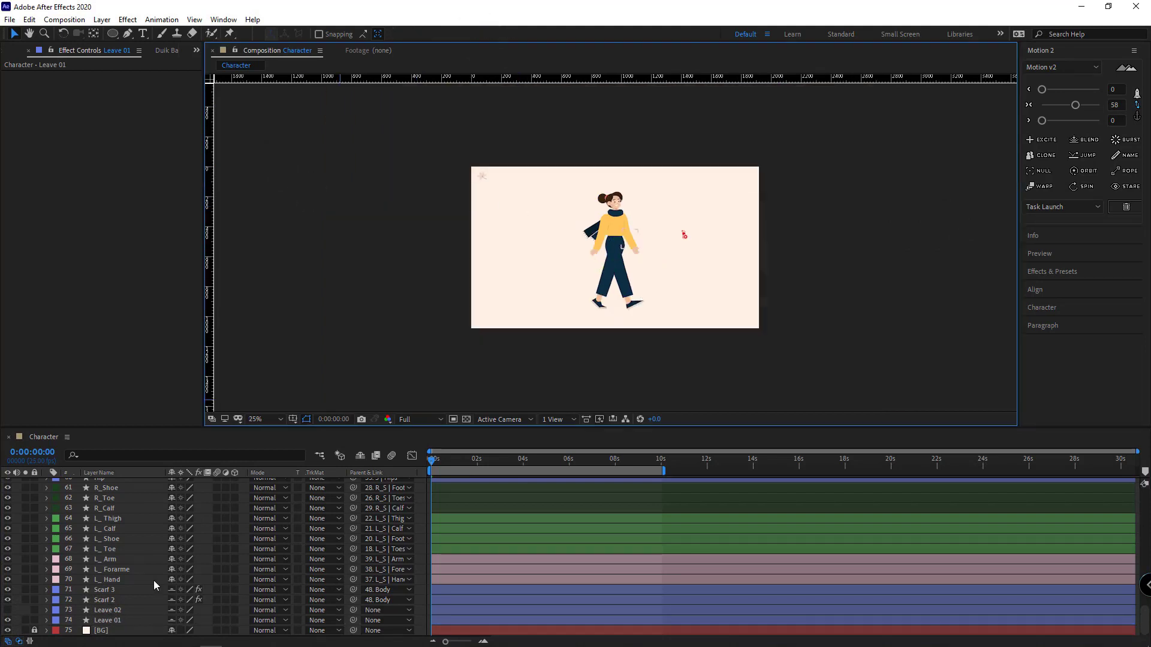
Step: Combine Group 1 and Group 2 in the contents of Leave 01 into a single group
click(114, 622)
click(47, 621)
scroll(134, 540, down, 1)
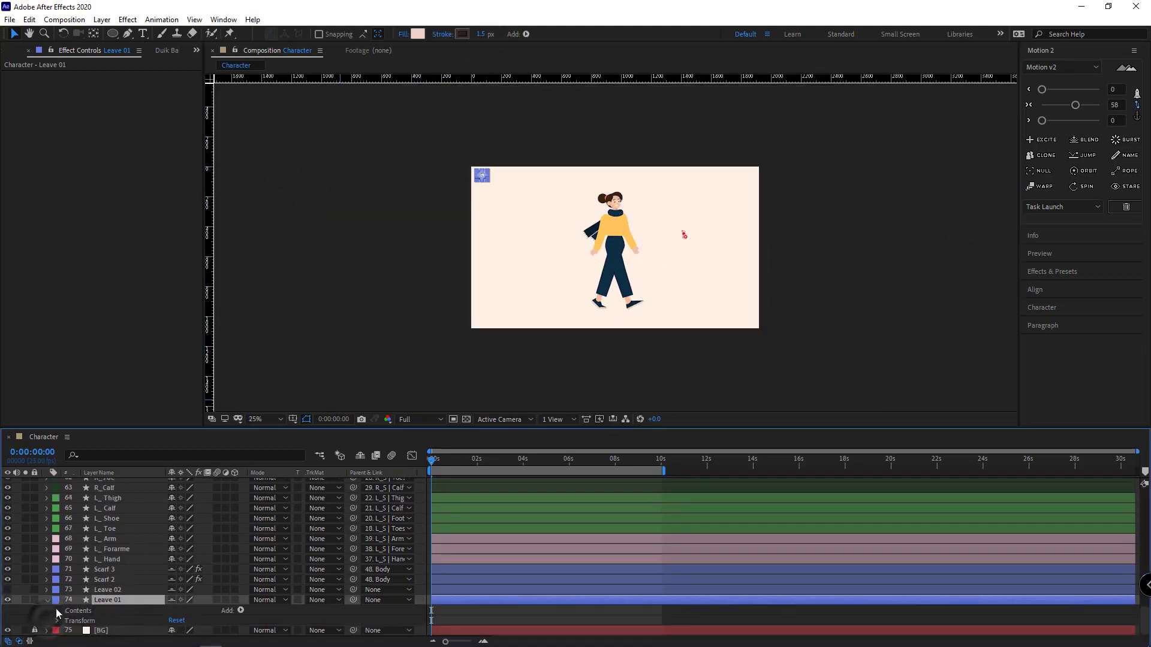
click(57, 611)
scroll(72, 612, down, 1)
click(90, 600)
shift+click(93, 611)
scroll(478, 204, up, 2)
drag(579, 272, 676, 337)
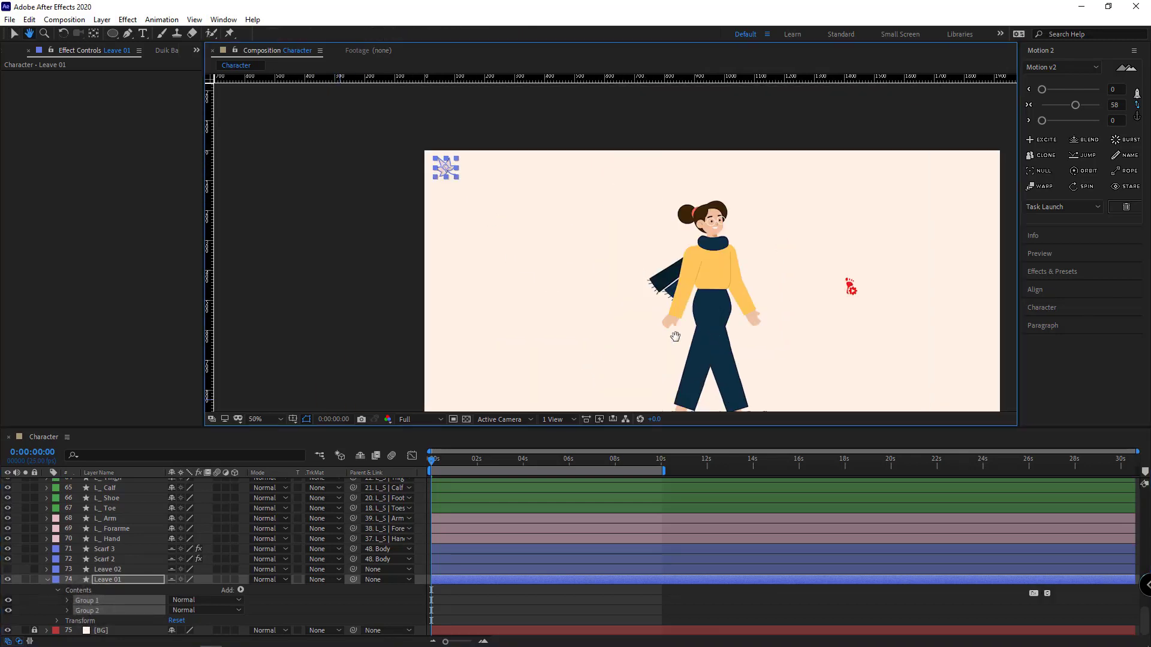
key(ctrl+g)
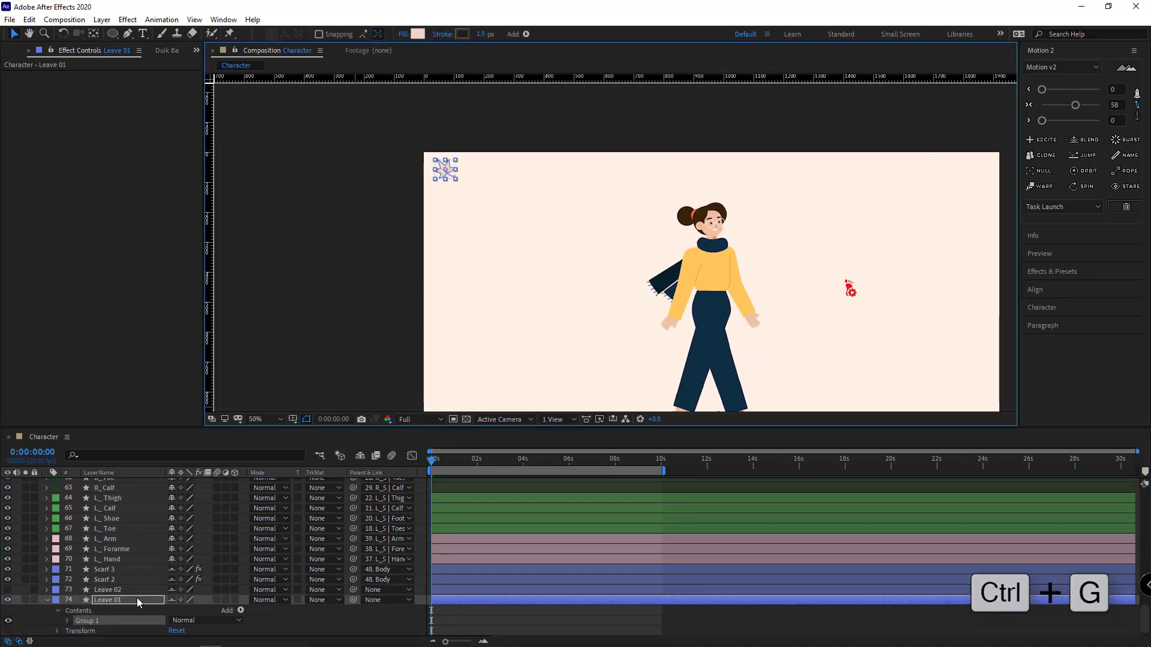
Step: Add a Repeater to the contents of Leave 01
click(76, 611)
click(241, 611)
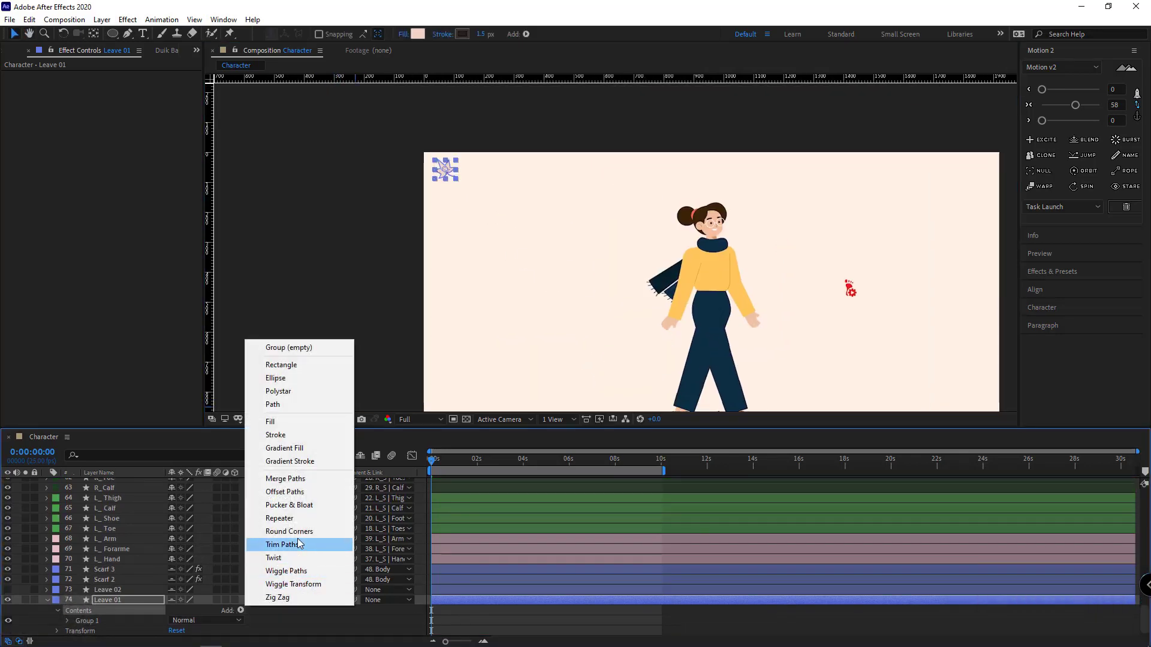
click(279, 518)
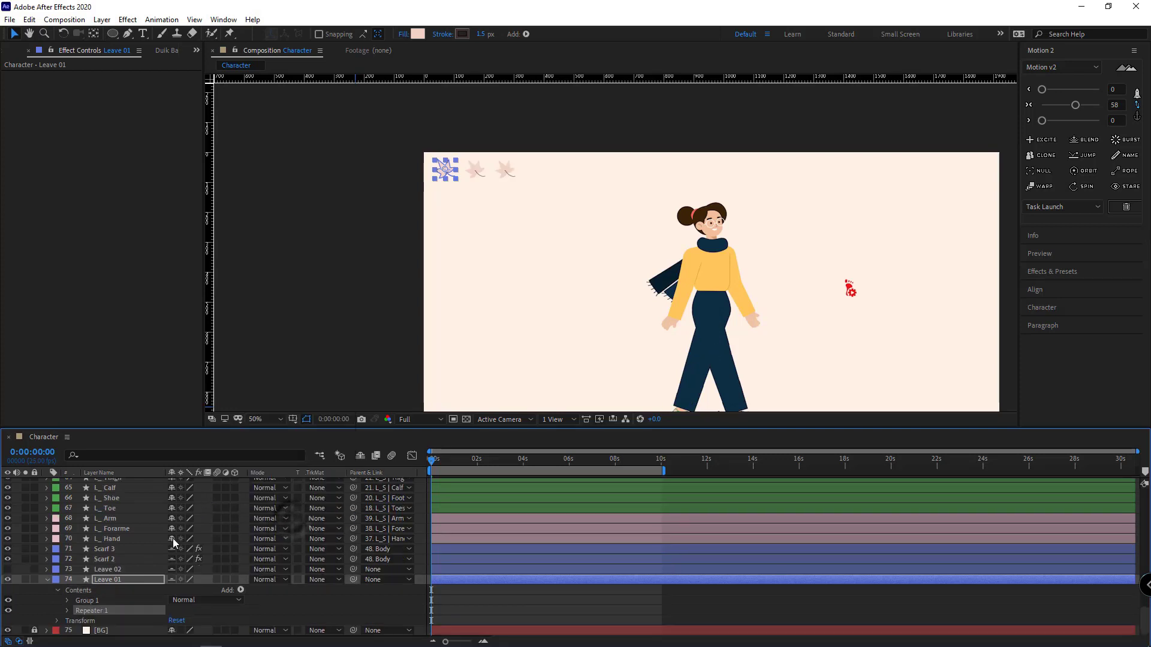
Step: Set the transform position of Repeater 1 to 0, 300 to stack the leaf copies vertically
click(64, 612)
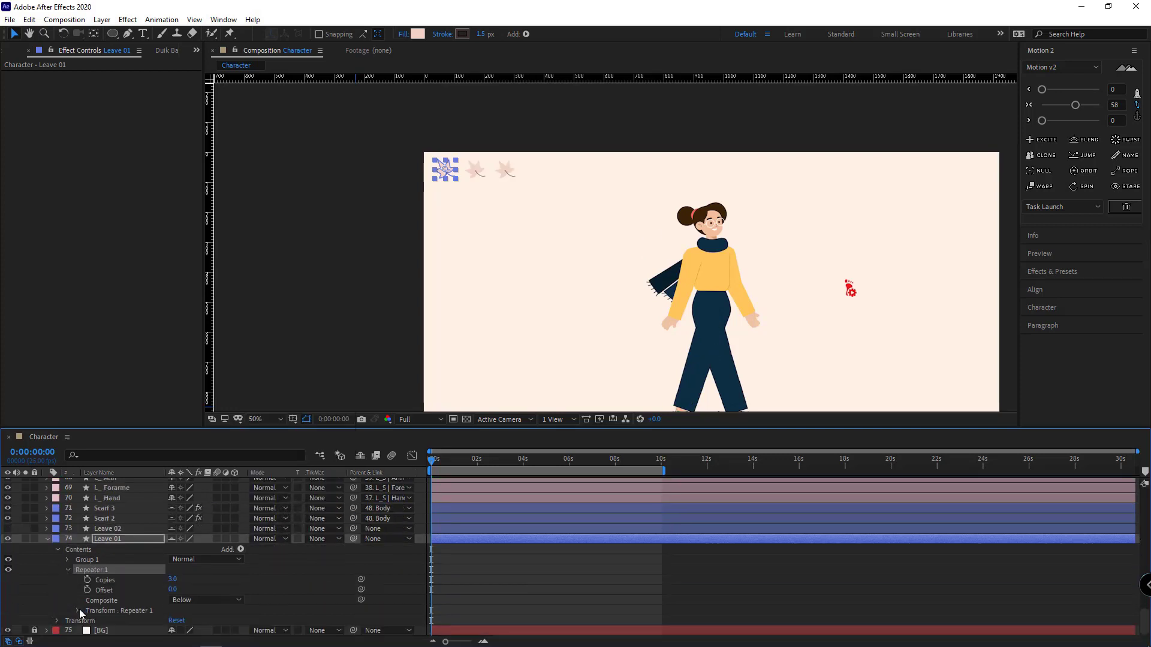
click(76, 611)
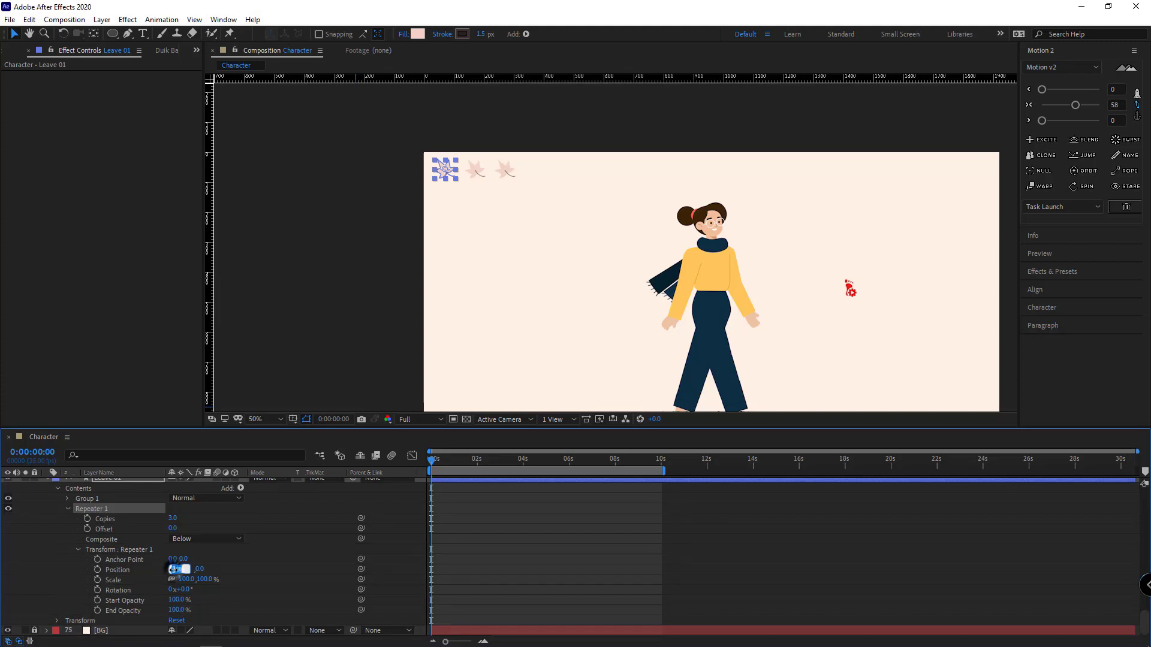
text(0)
click(207, 574)
drag(188, 569, 254, 565)
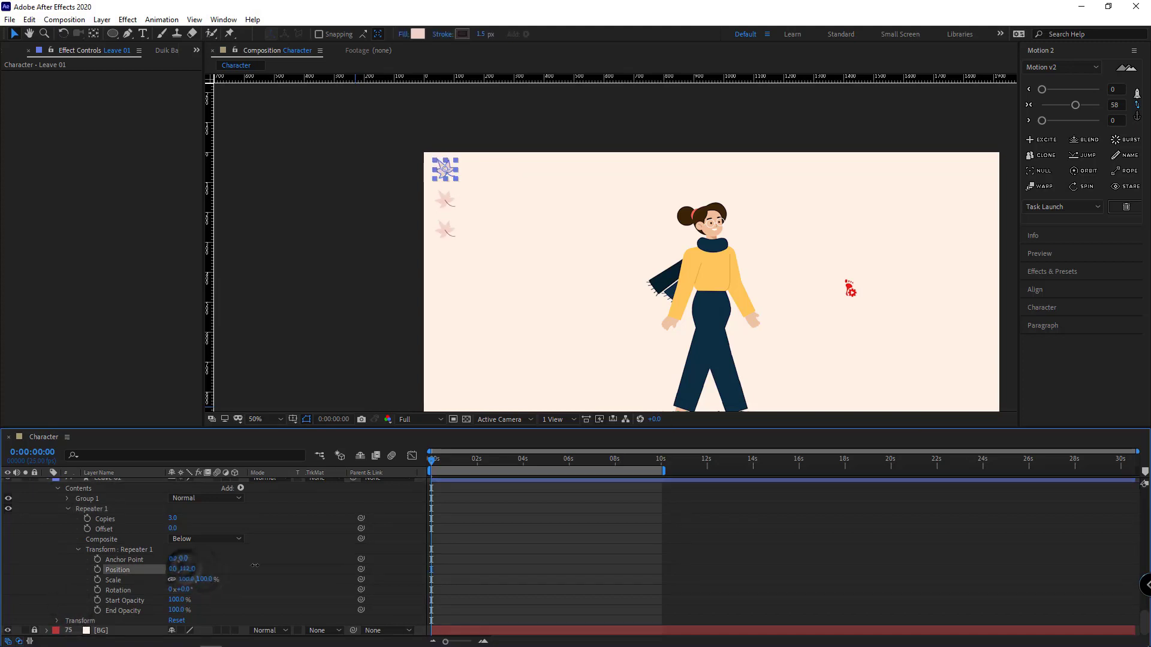
click(187, 568)
text(300)
key(Return)
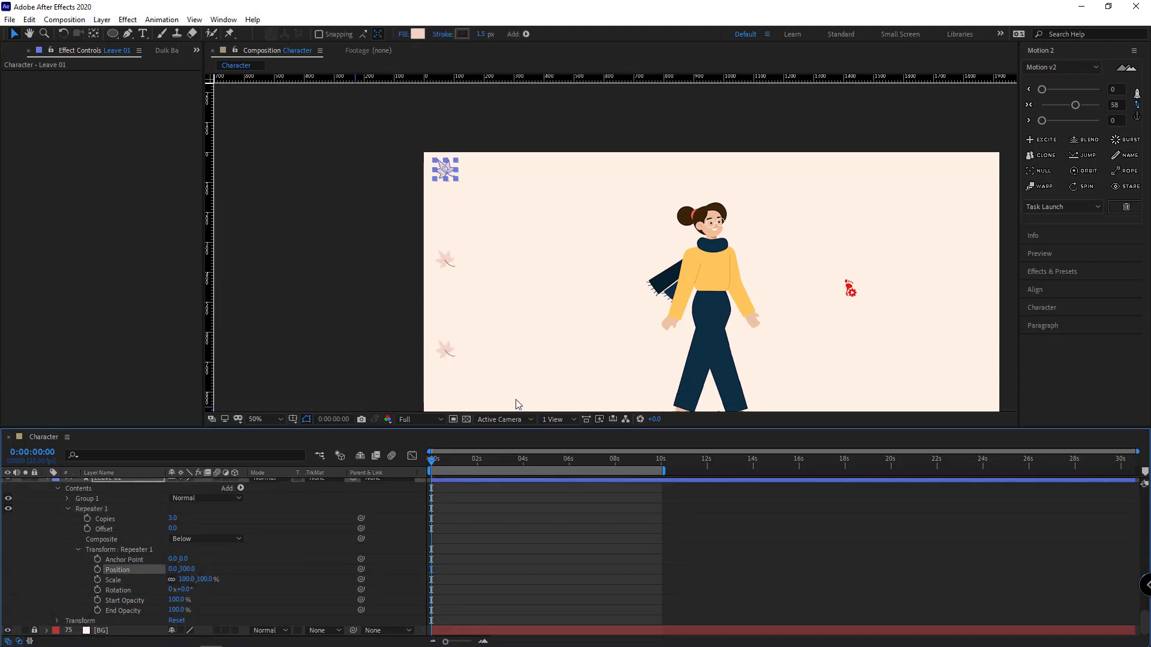
Step: Set Repeater 1 to 4 copies and its transform rotation to -40°
key(comma)
text(4)
key(Return)
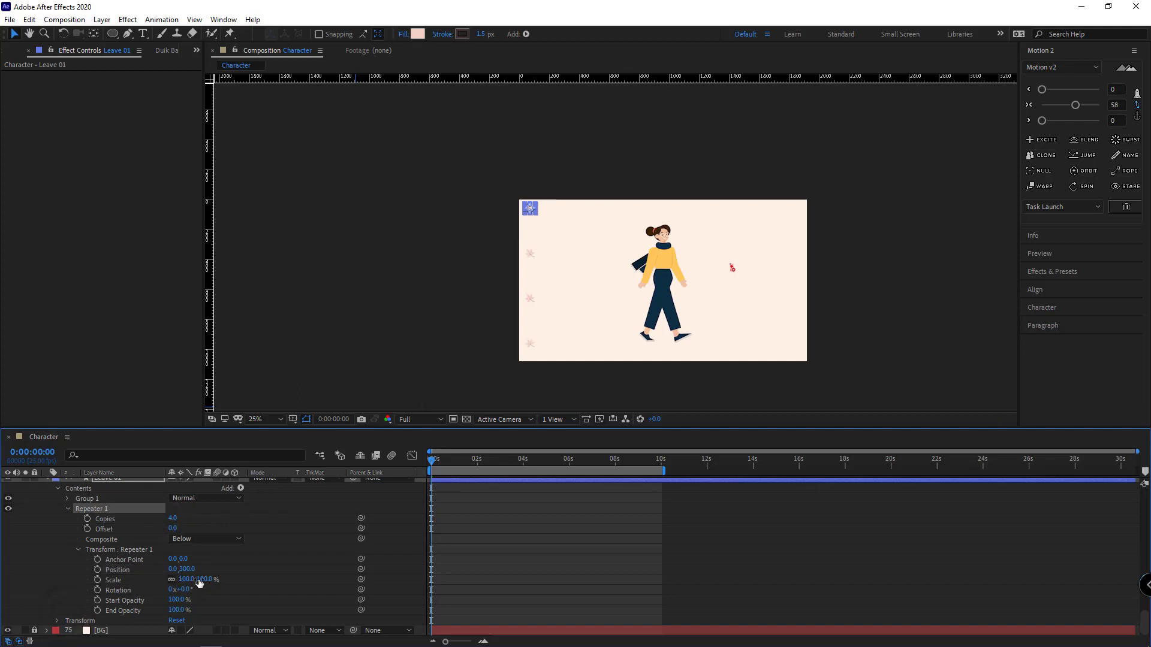
drag(185, 595, 154, 585)
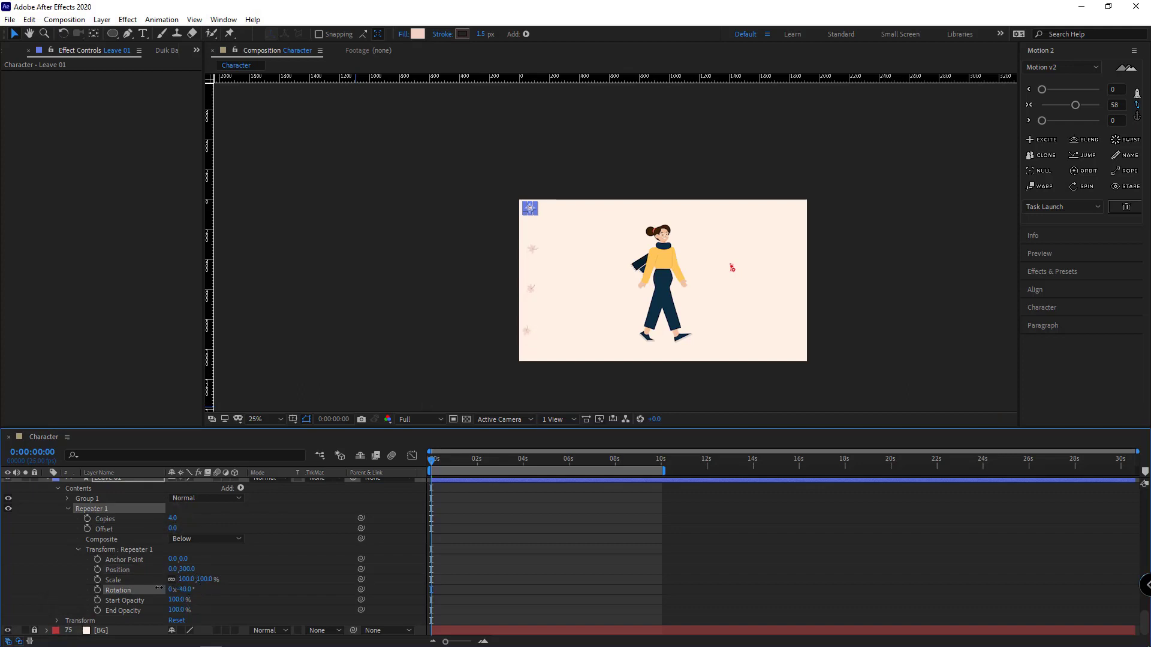
Step: Duplicate Repeater 1 of Leave 01 and set the duplicate, Repeater 2, to 10 copies
click(68, 508)
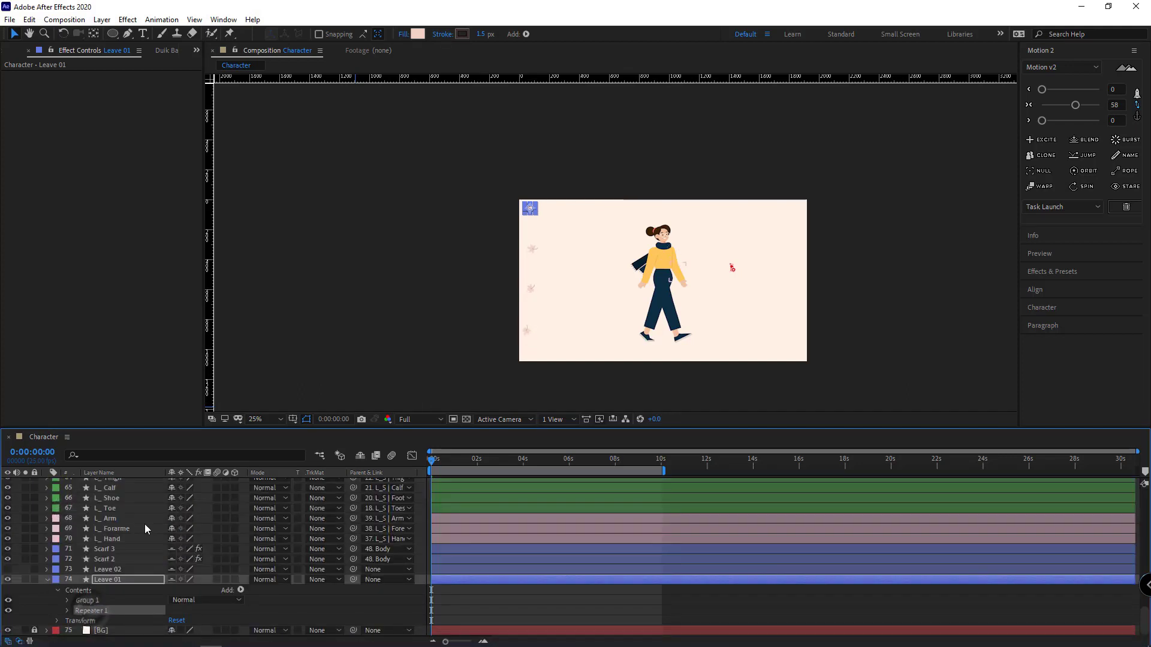
key(ctrl+d)
click(67, 611)
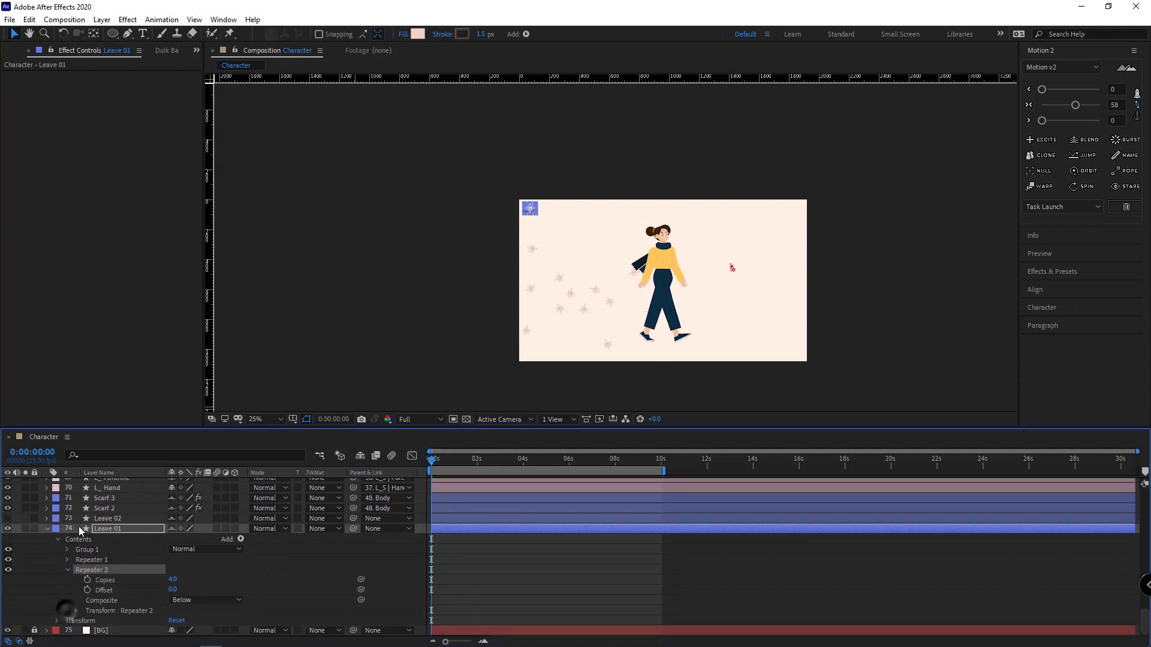
click(76, 610)
click(175, 519)
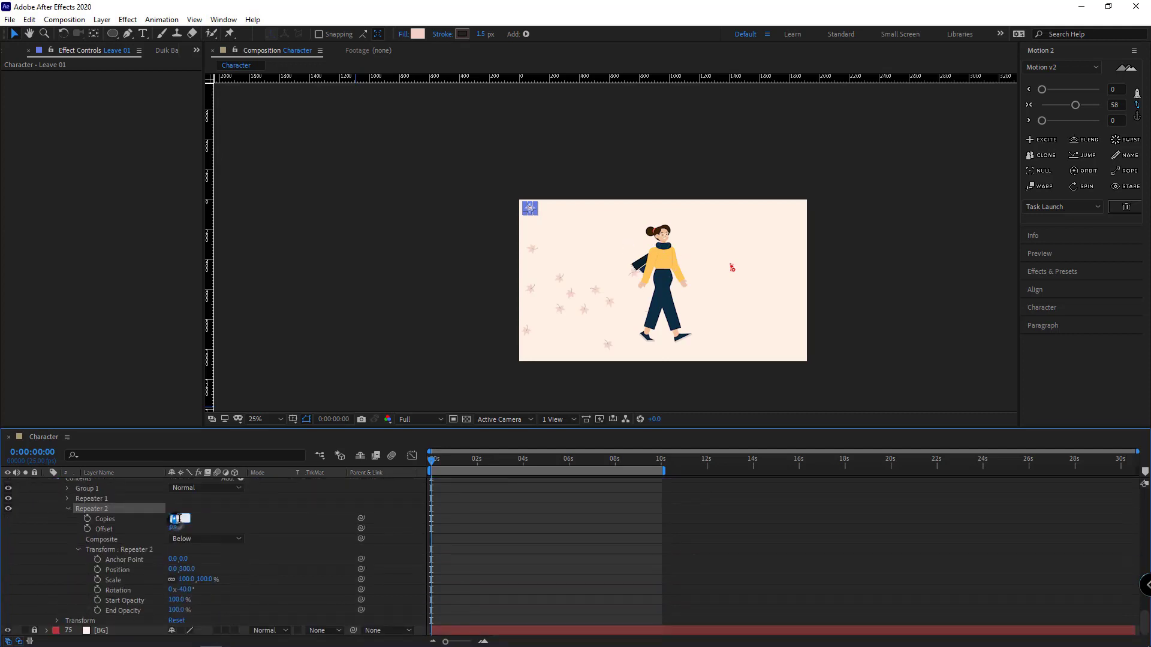
text(10)
key(Return)
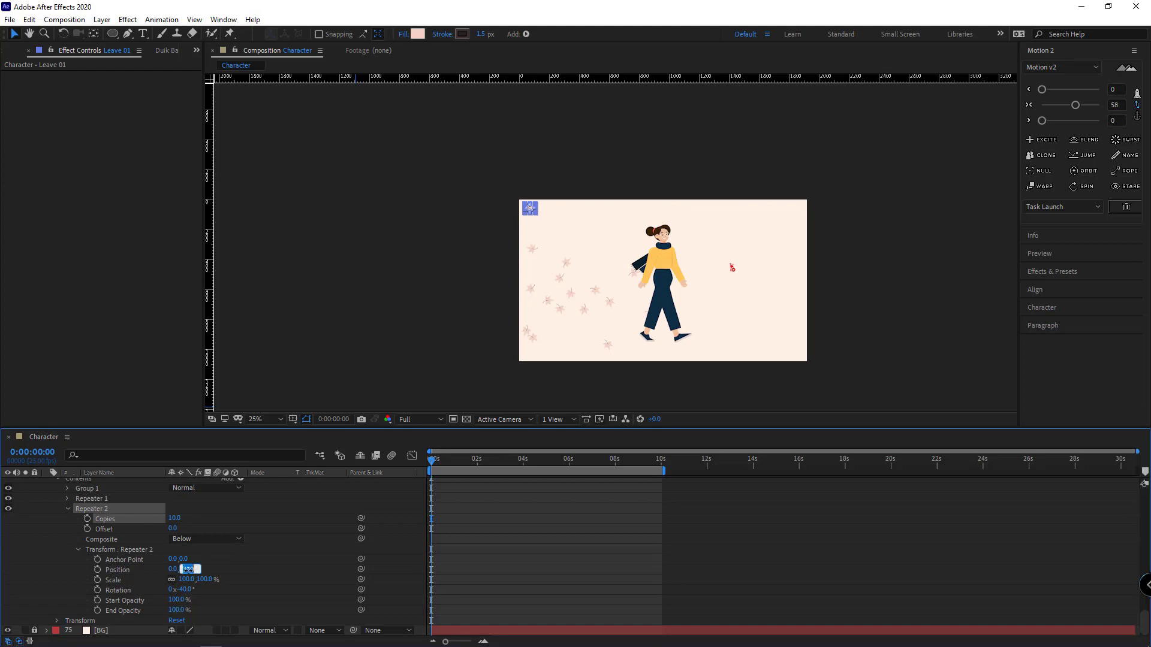
Step: Set the transform position of Repeater 2 to 300, 74 and its rotation to about -63°
text(310)
key(Return)
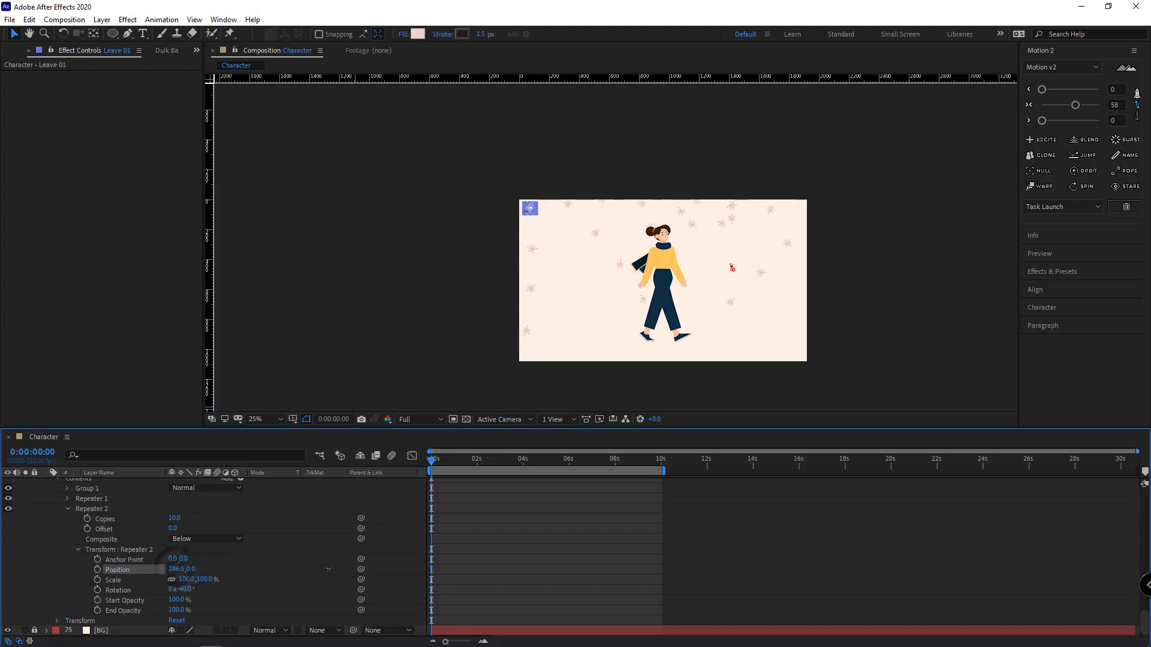
text(300)
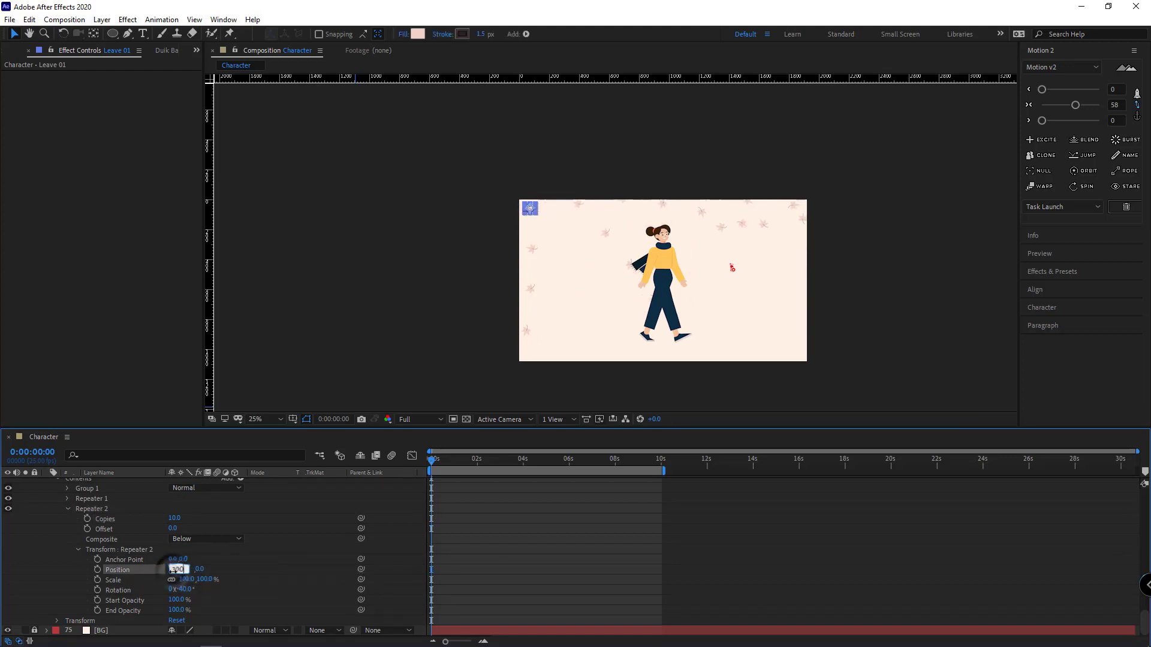
key(Return)
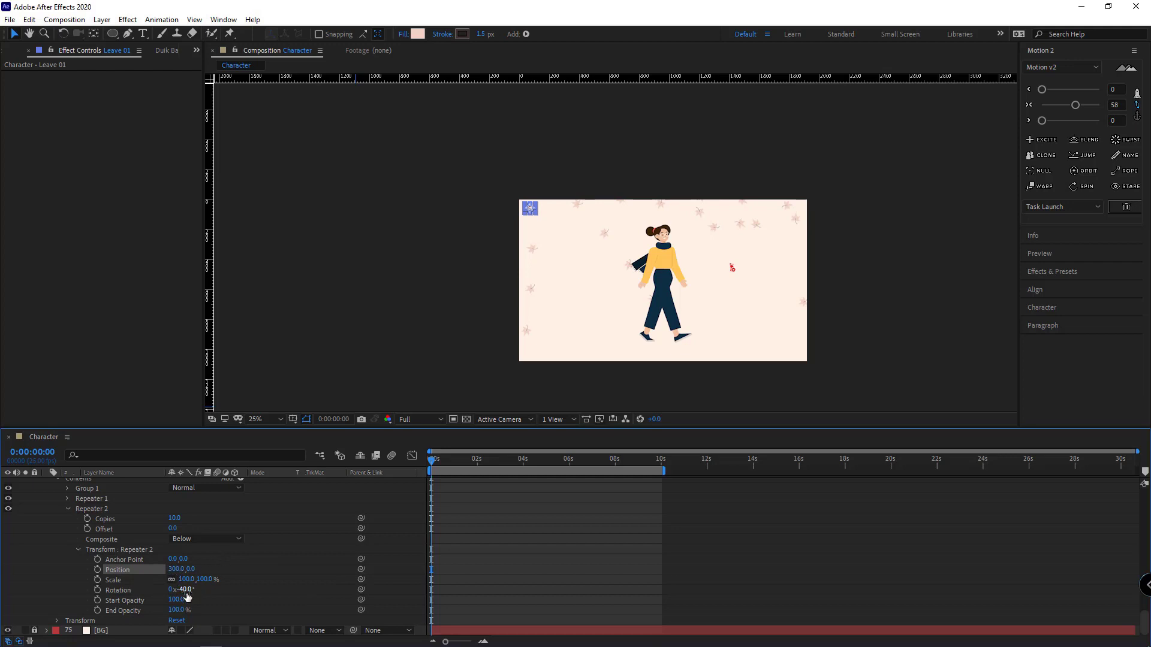
drag(185, 590, 244, 567)
Step: Shift the horizontal transform position of Repeater 1 to about -265 to scatter the leaf copies
click(67, 499)
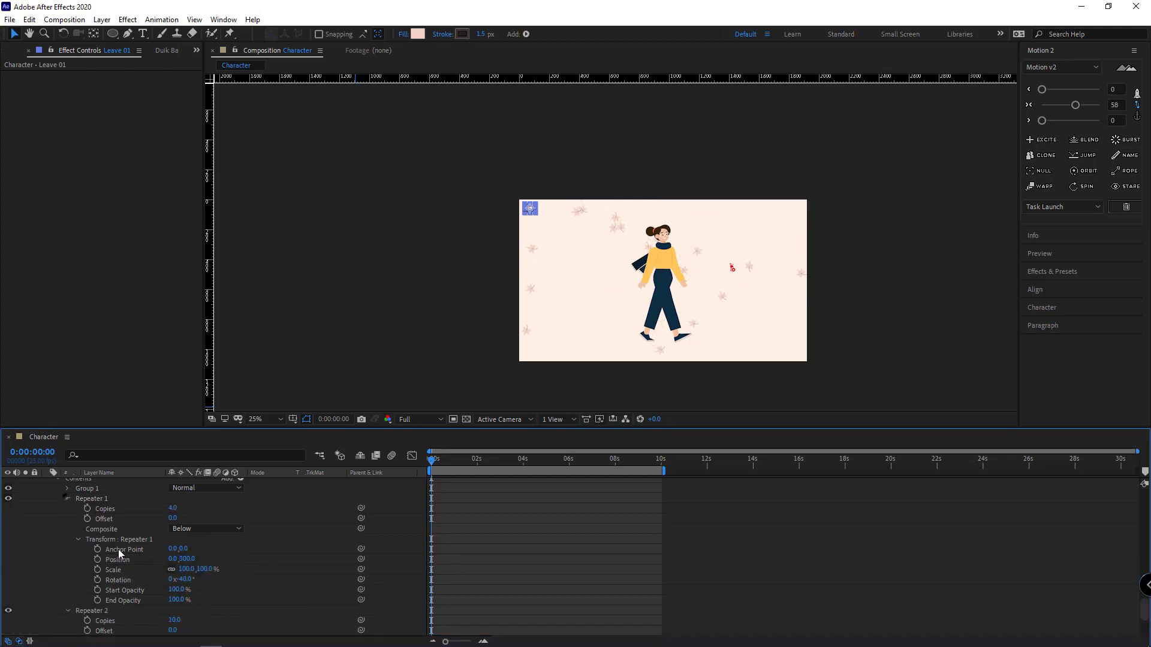
drag(177, 559, 2, 534)
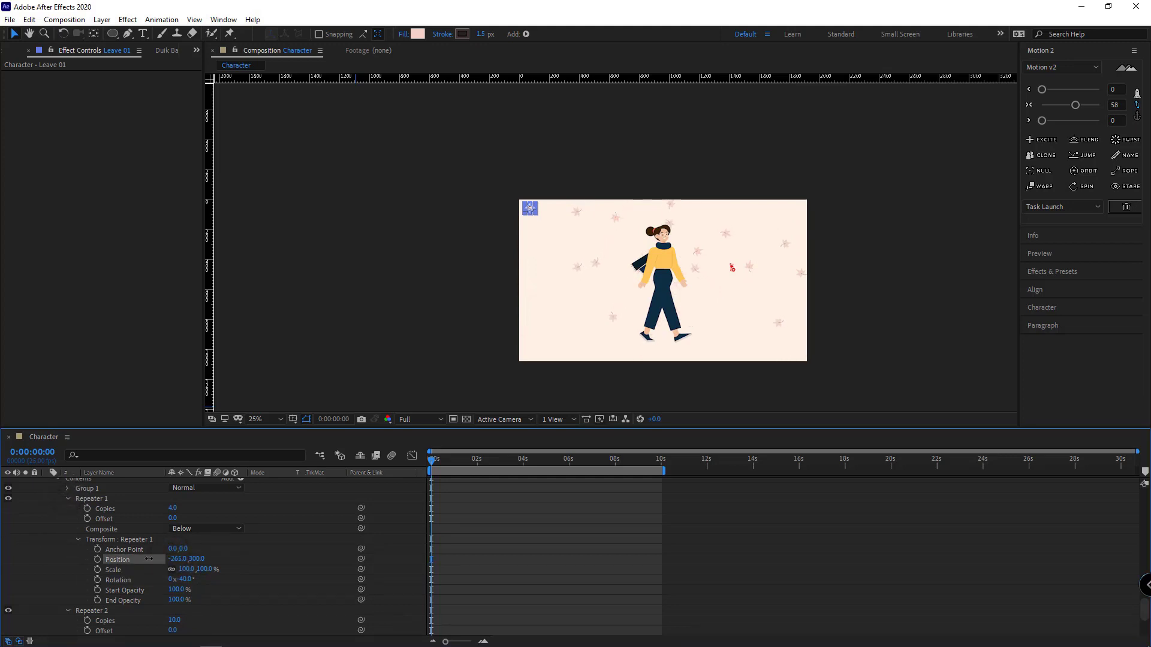
drag(149, 560, 168, 558)
click(67, 499)
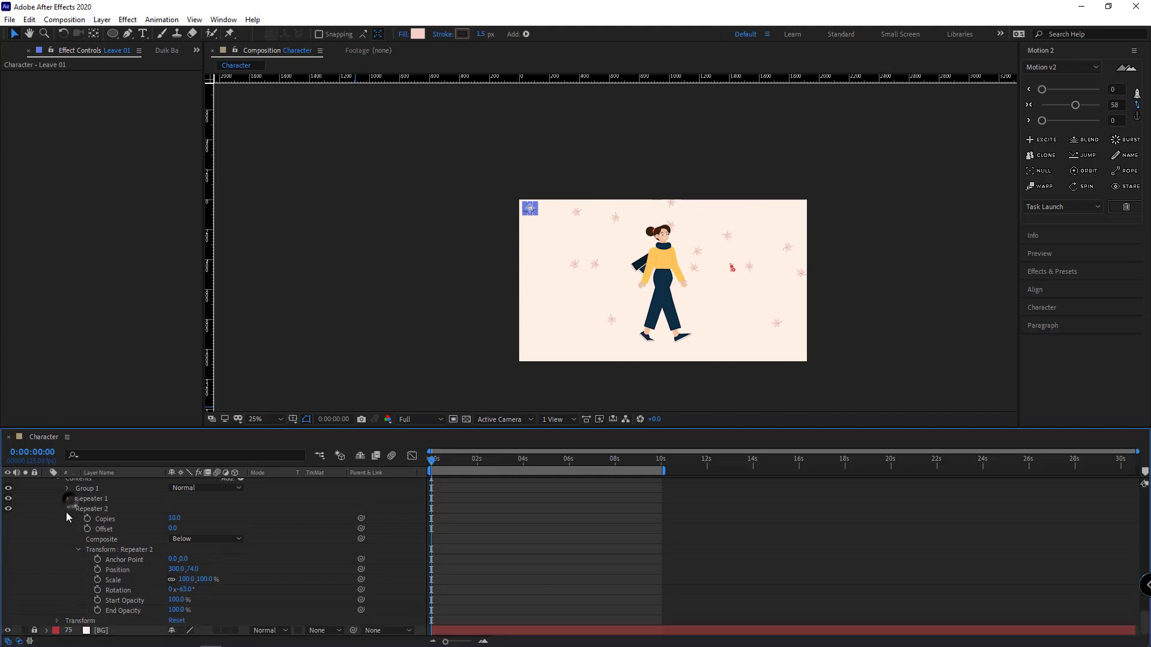
Step: Duplicate Repeater 2 and set the duplicate, Repeater 3, to 1 copy
click(67, 509)
click(96, 611)
key(ctrl+d)
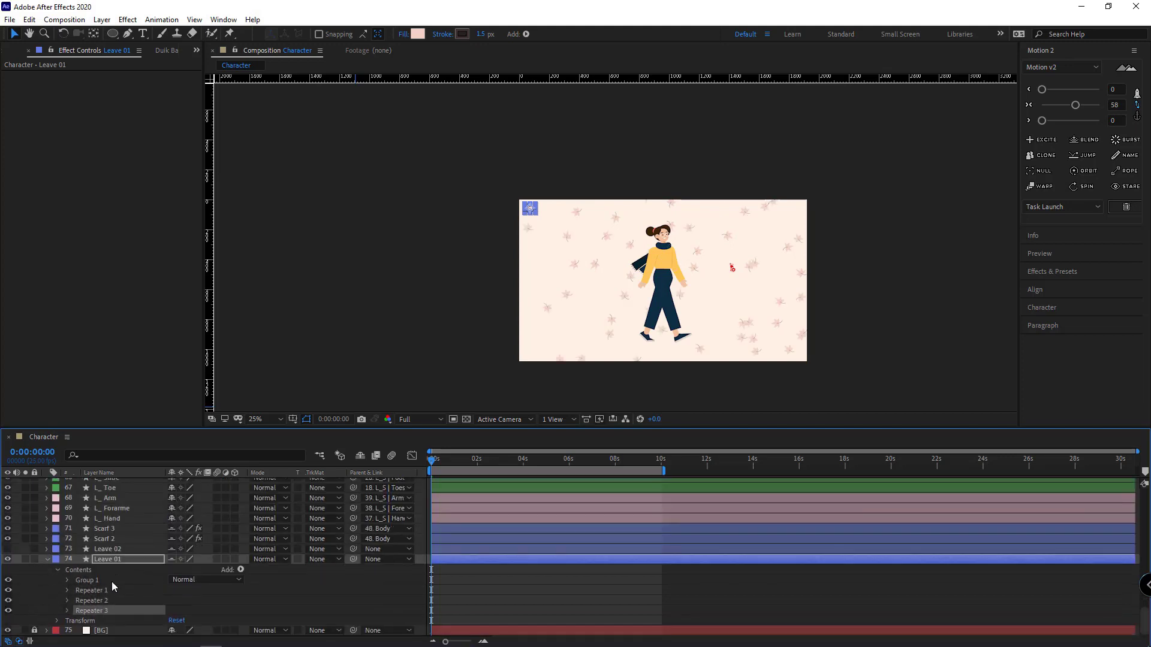
click(67, 610)
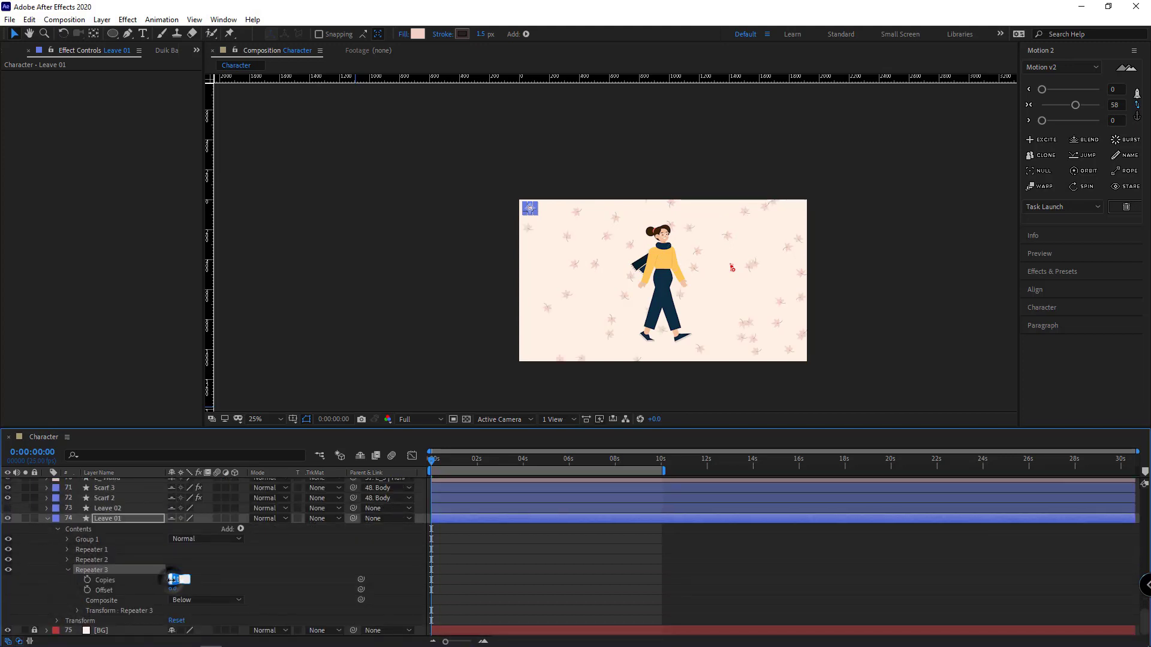
text(1)
key(Return)
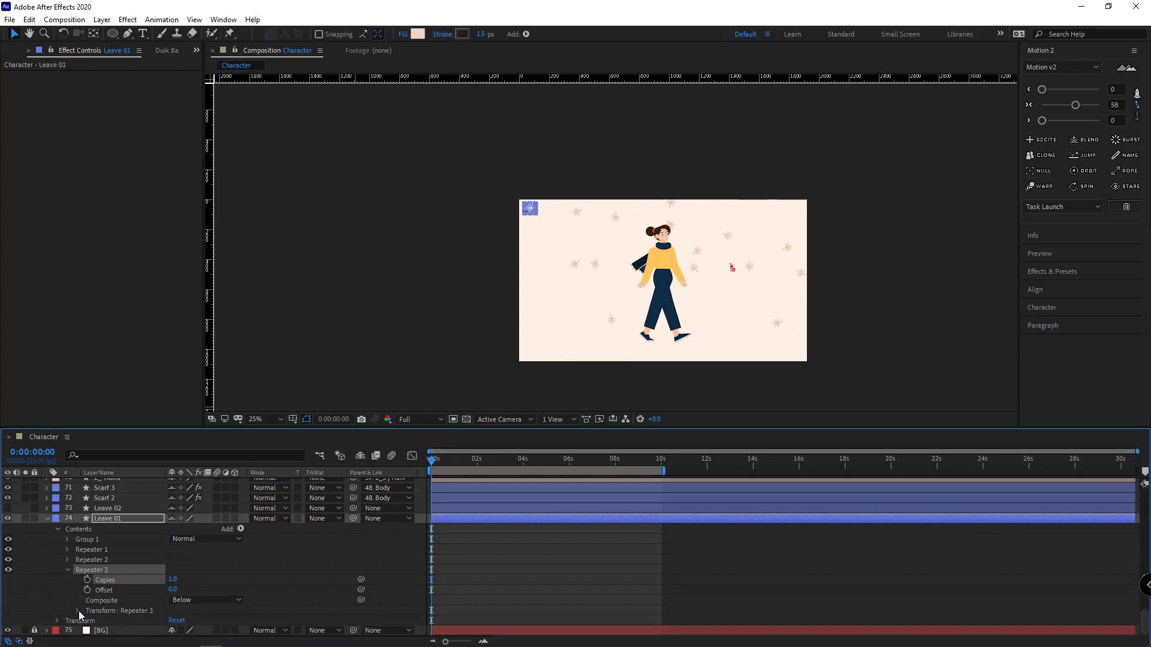
Step: Set the transform rotation of Repeater 3 to 0° and its position to 100, 0
click(78, 611)
click(182, 590)
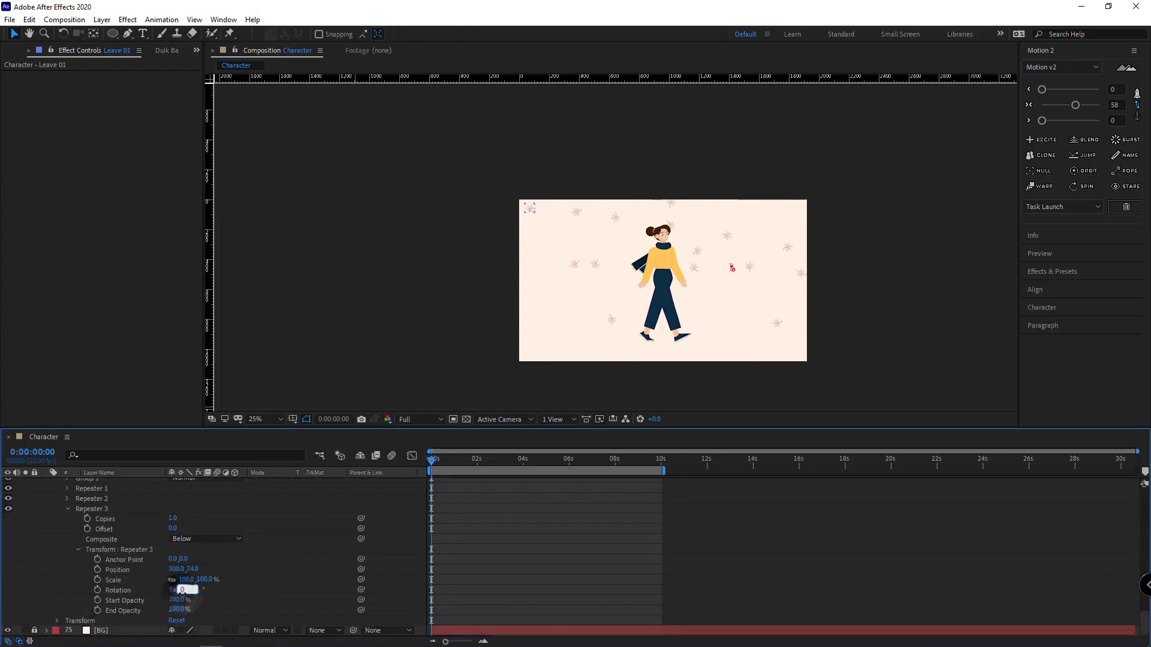
click(259, 568)
click(195, 569)
text(100)
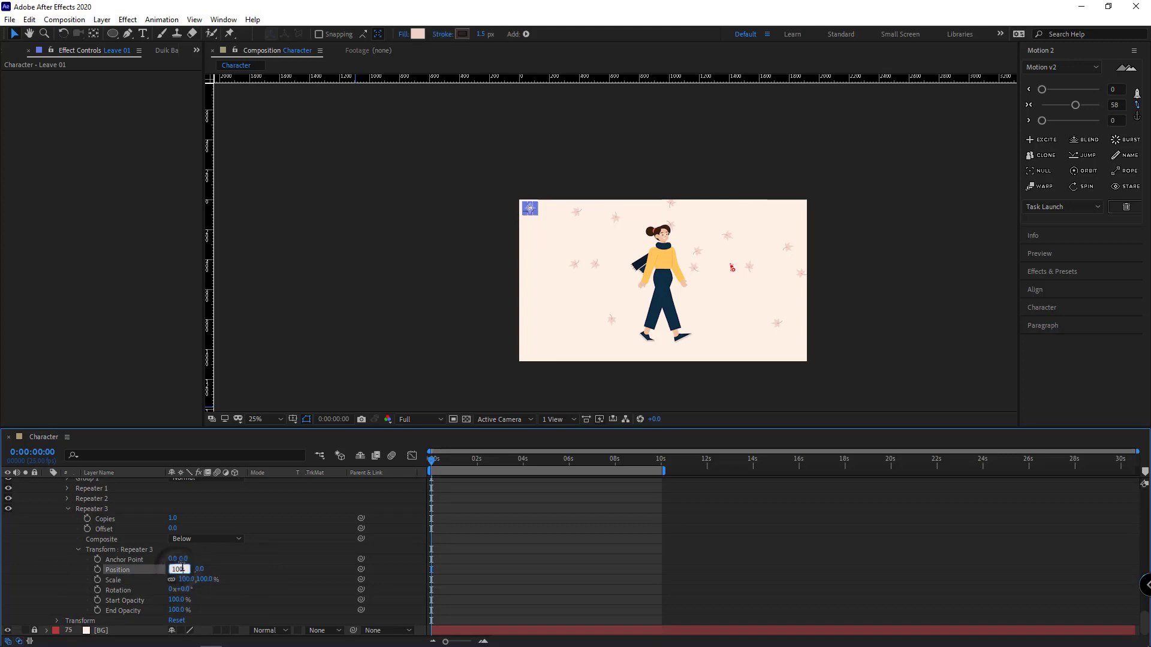
key(Return)
Step: Test how the leaves travel by varying the offset of Repeater 3 and leaving it at 3.8
scroll(181, 569, up, 1)
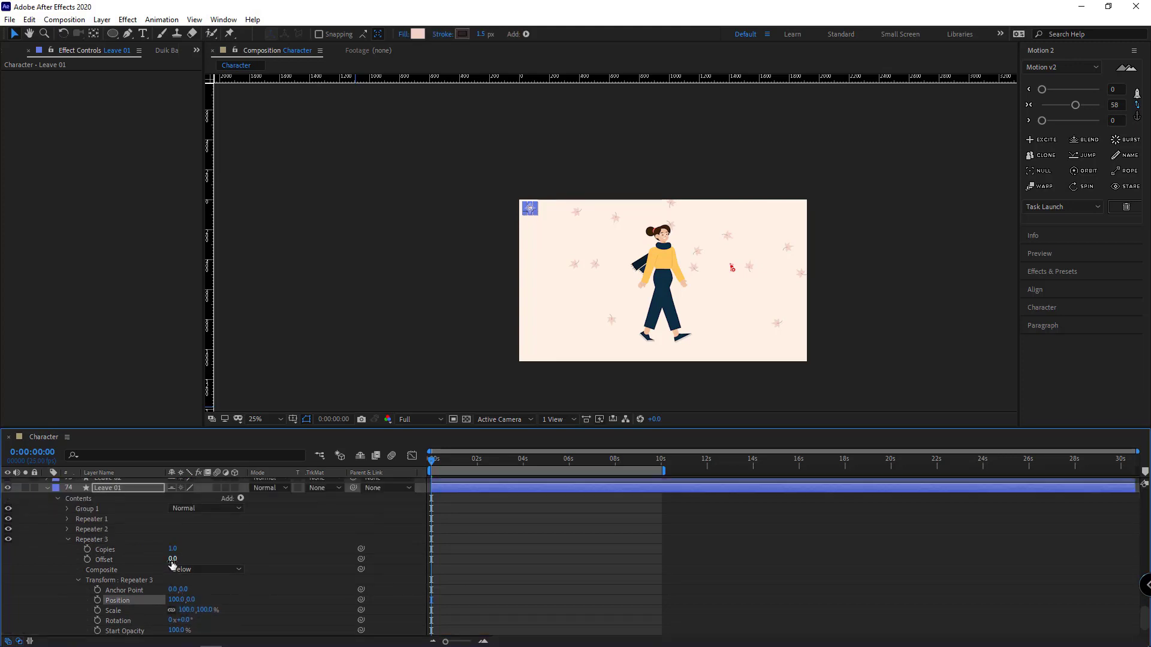
drag(175, 562, 9, 559)
drag(119, 563, 199, 560)
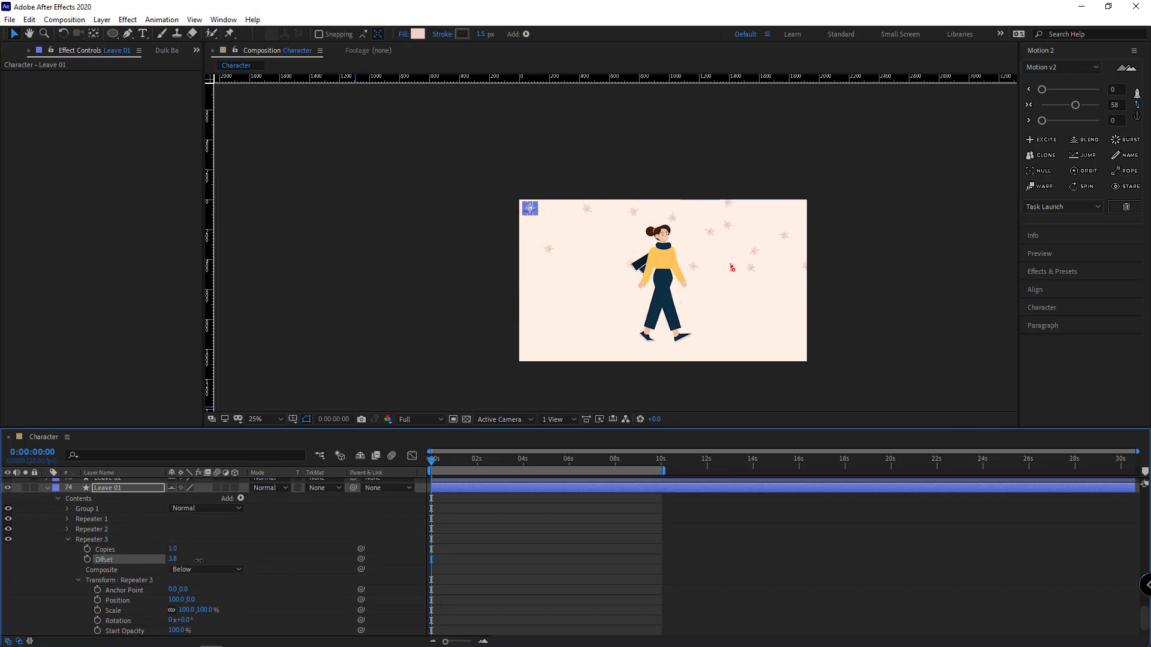
Step: Set the transform position of Repeater 2 to 300, 169 to spread the leaves vertically
scroll(221, 592, up, 1)
click(67, 559)
scroll(90, 559, down, 2)
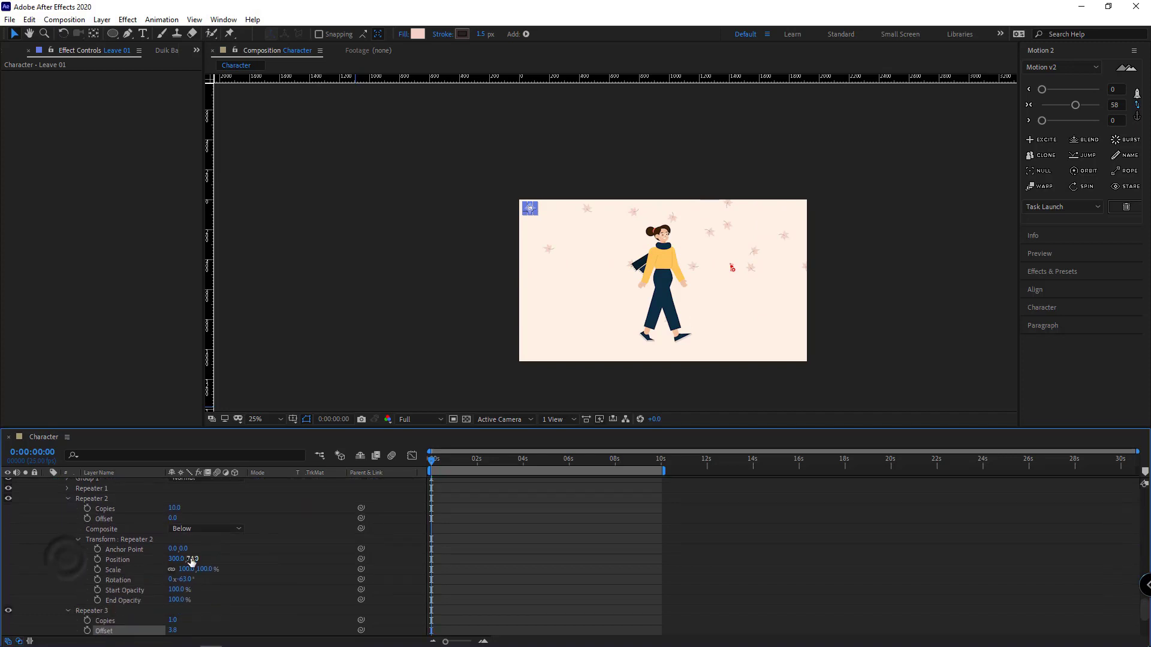
drag(192, 559, 486, 509)
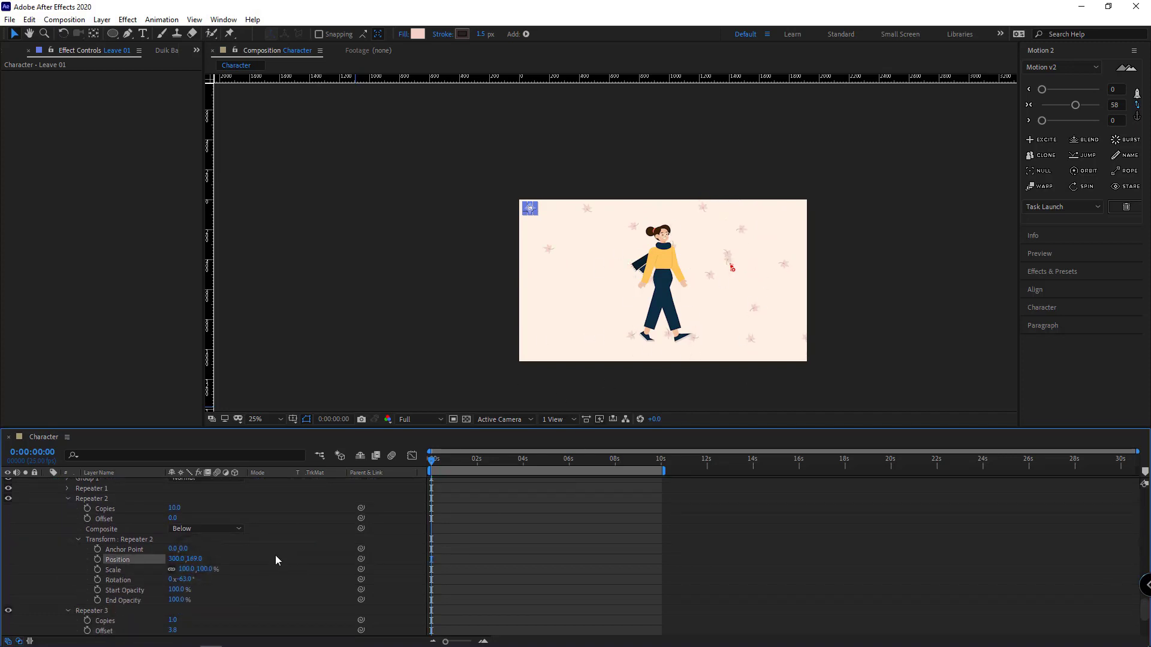
Step: Add the expression time*-10 to the offset of Repeater 3 and preview the leaf motion from the first frame
scroll(275, 555, down, 4)
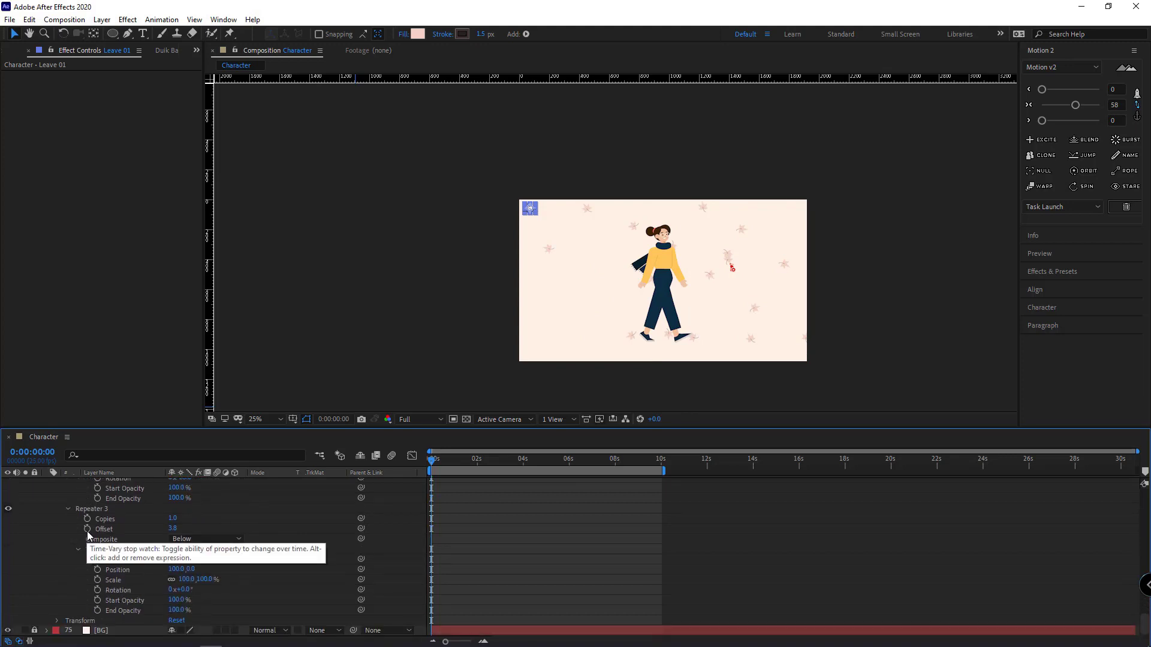
alt+click(88, 530)
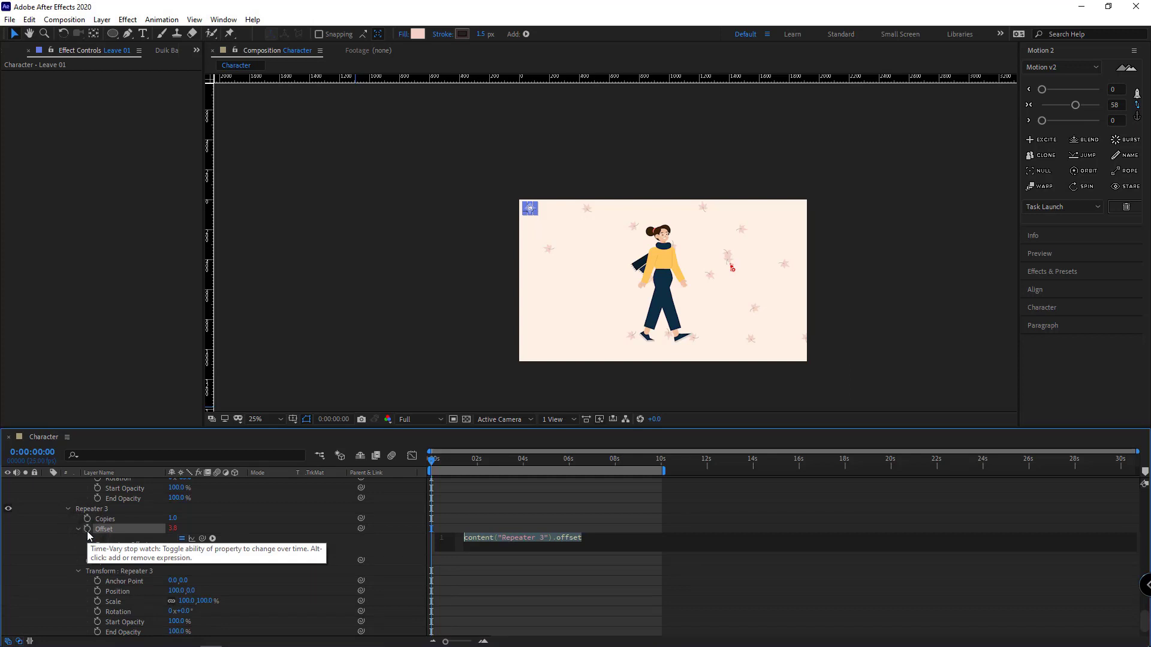
text(time)
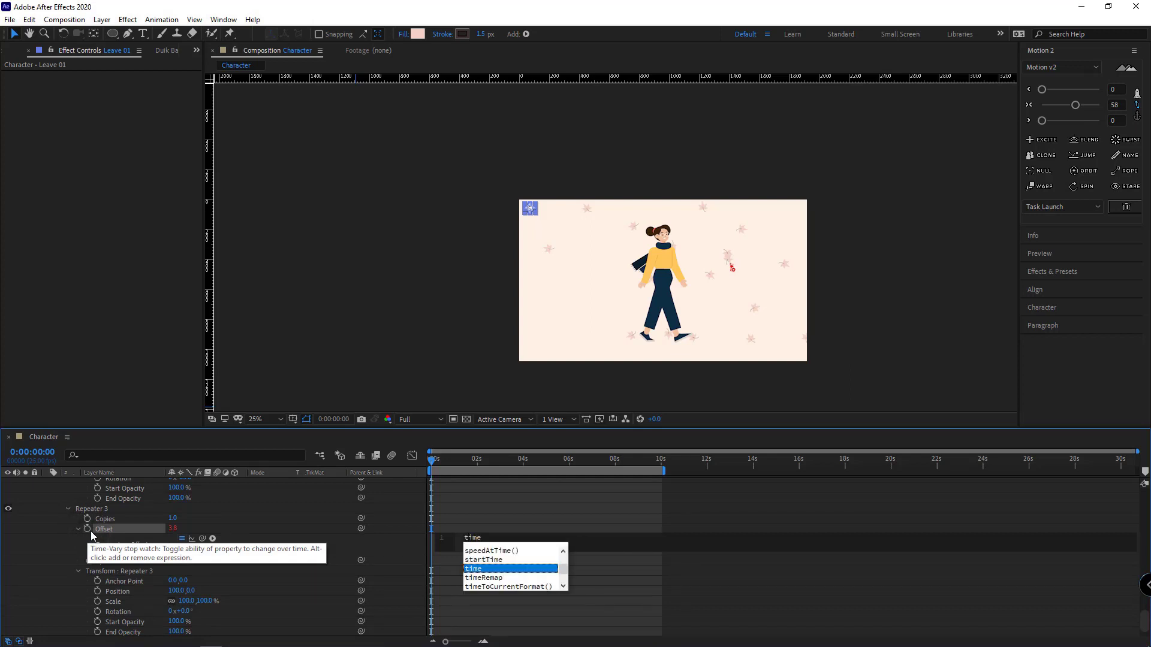
click(493, 540)
key(space)
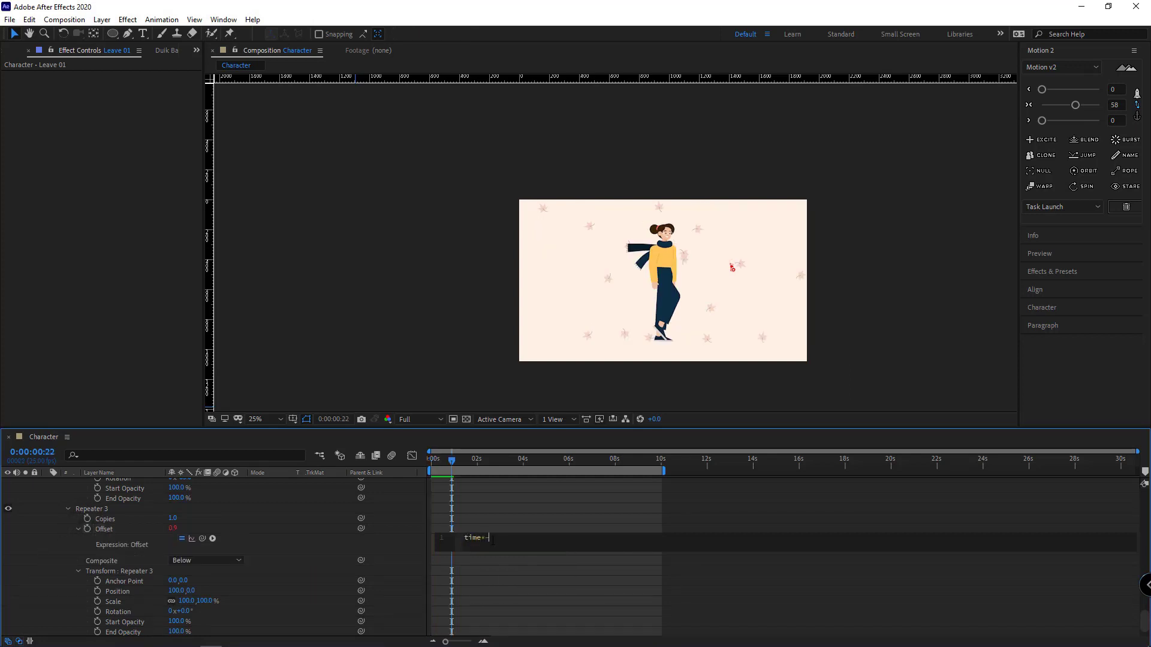
click(44, 554)
drag(441, 460, 394, 423)
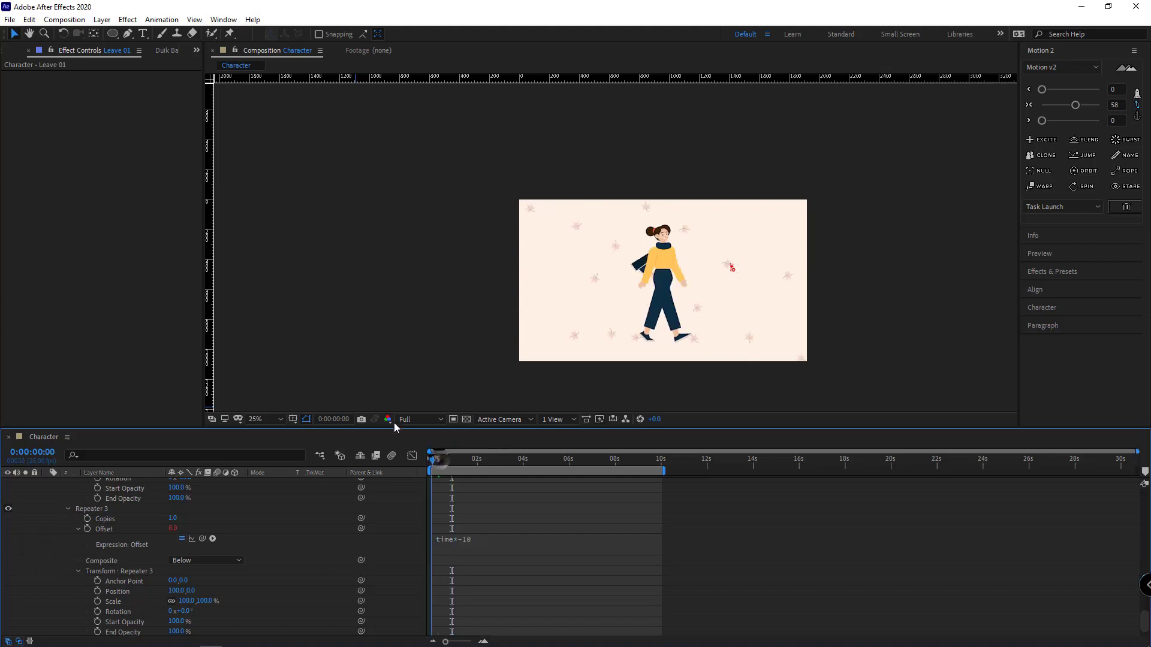
key(space)
key(space)
Step: Slow the leaves by changing the offset expression of Repeater 3 to time*-2
click(477, 544)
drag(489, 539, 518, 538)
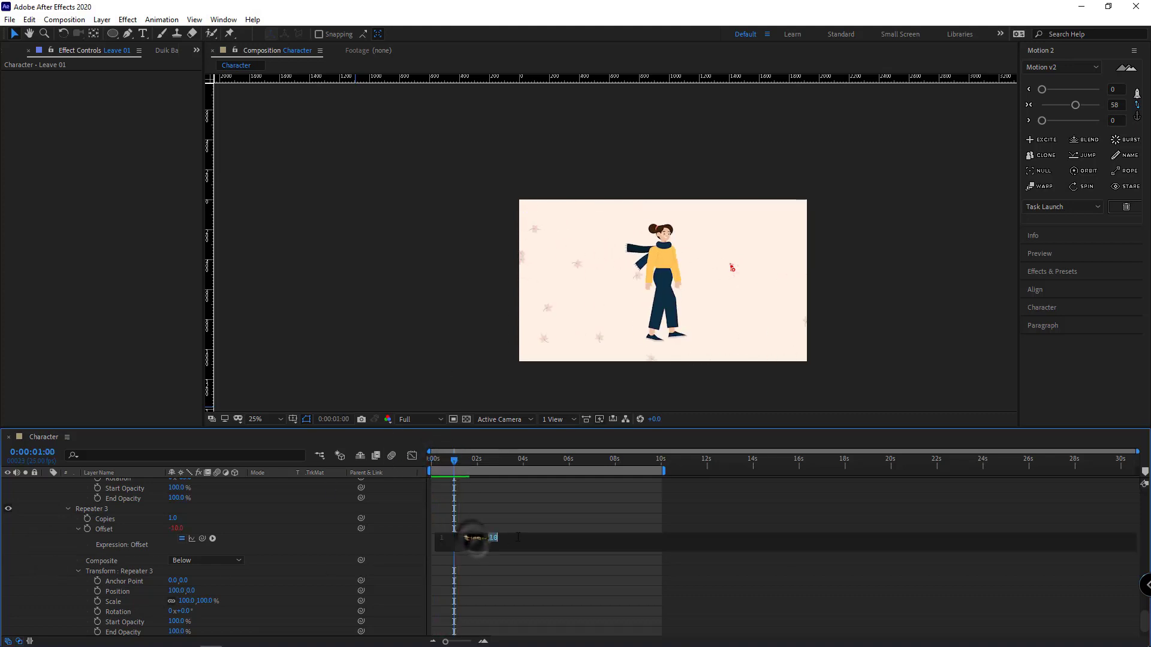
text(2)
key(KP_Enter)
Step: Preview the walk with the slower leaf motion from the start of the timeline
key(space)
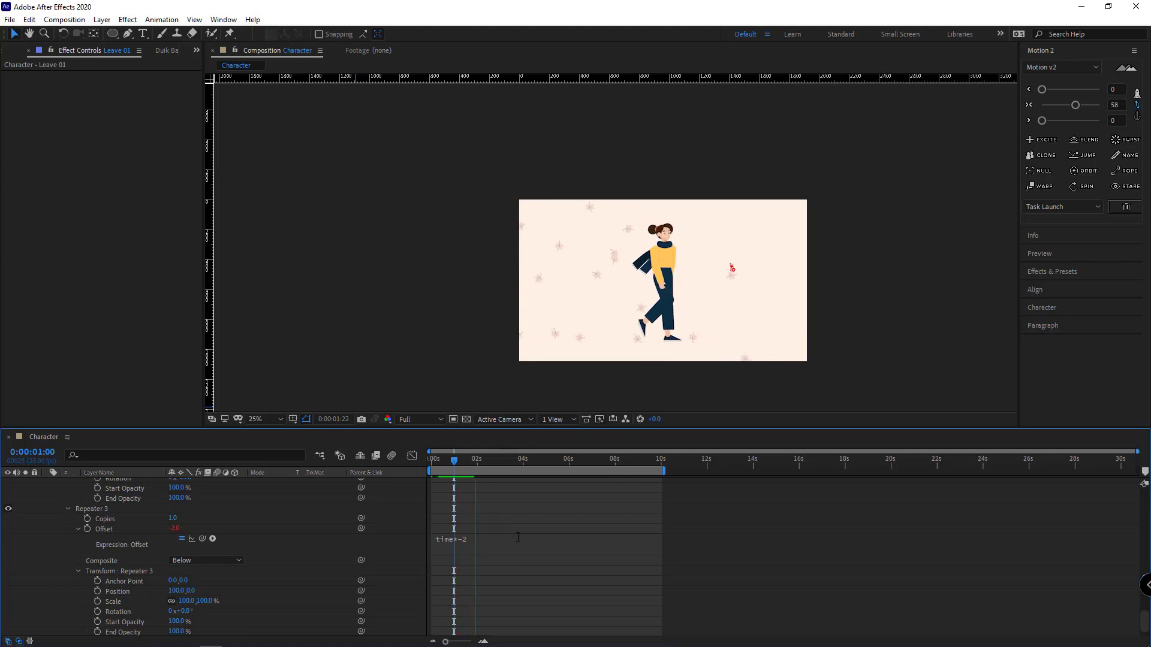
drag(453, 461, 387, 461)
key(space)
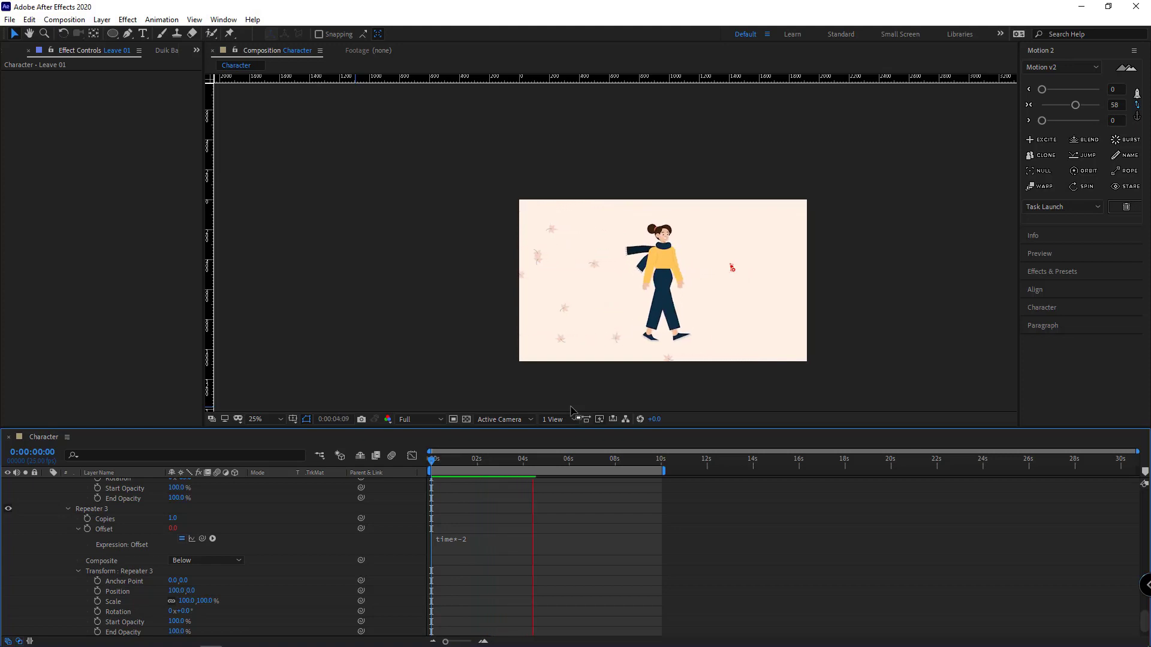
key(space)
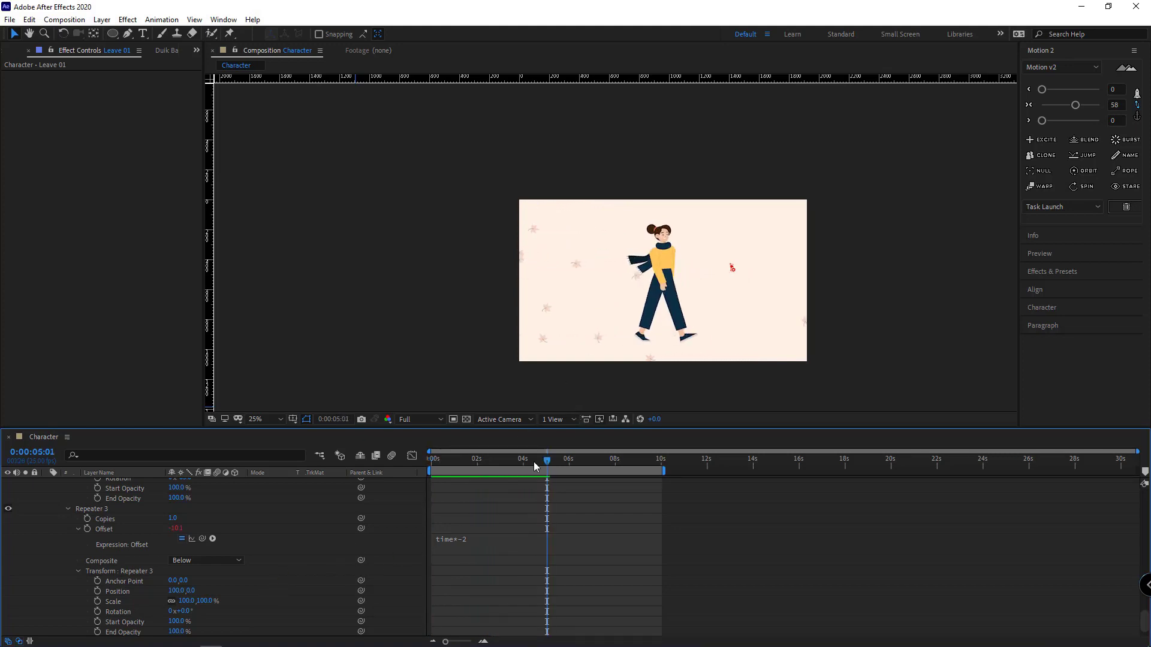
click(441, 463)
key(space)
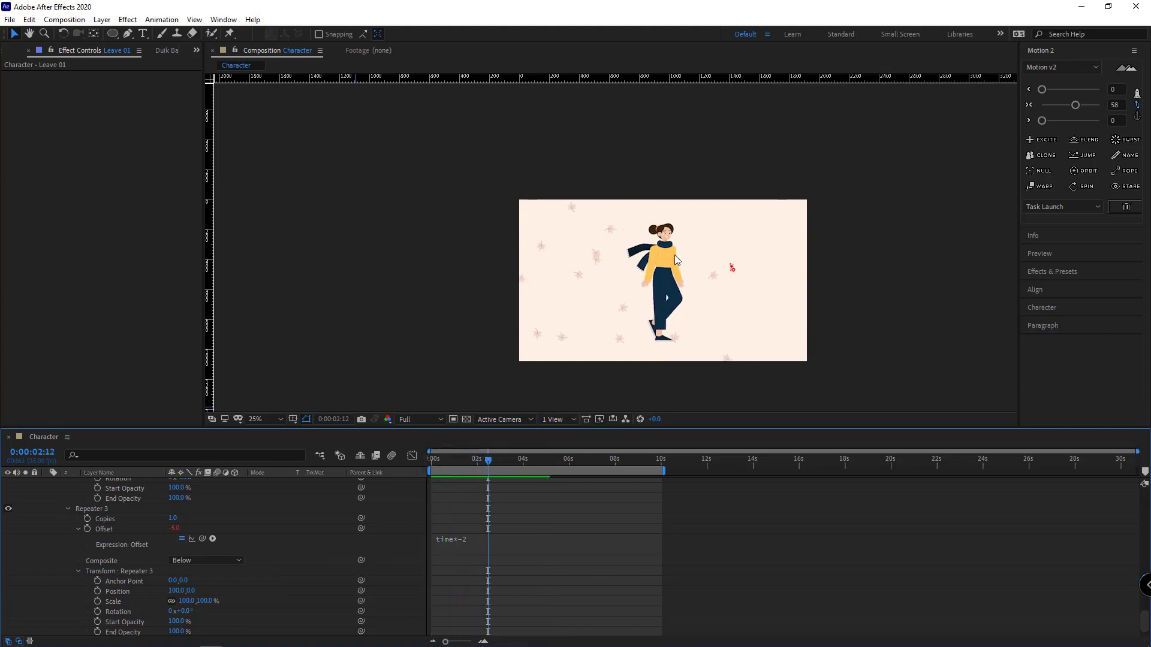
Step: Give the leaves a vertical drift by setting the transform position of Repeater 3 to 100, -20, previewing the motion from the start
mouse_move(189, 591)
mouse_down()
mouse_move(48, 574)
mouse_move(2, 587)
mouse_up()
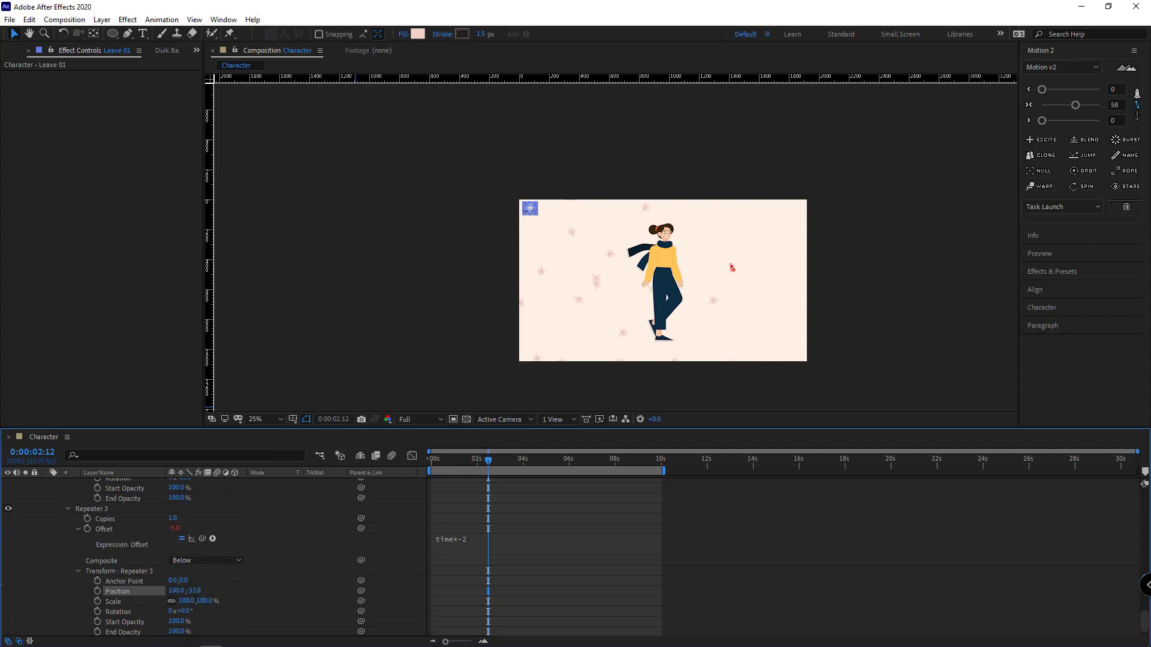
click(430, 461)
key(space)
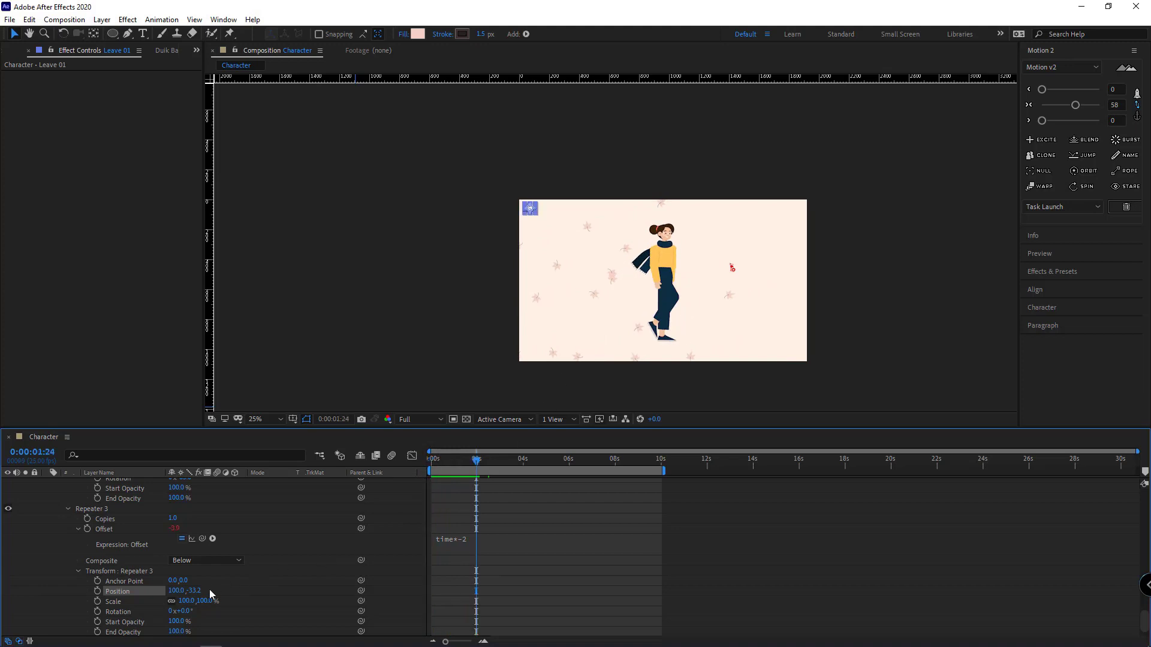
text(-20)
key(Return)
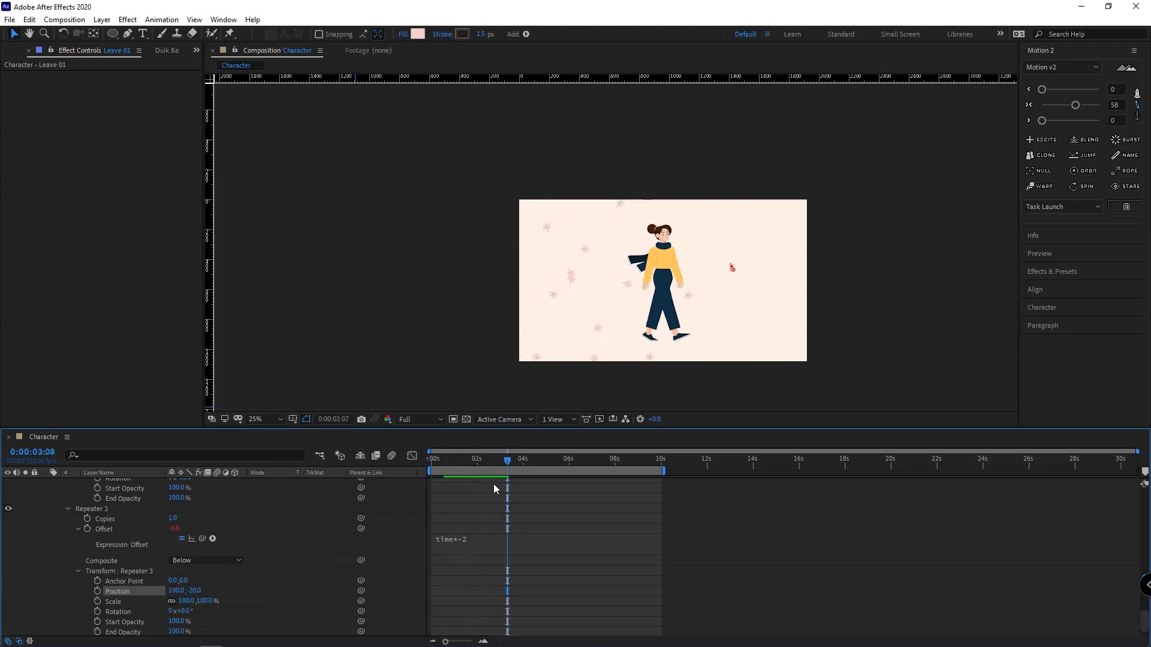
Step: Add the expression time to the rotation of Leave 01's Group 1 and preview the spinning leaves
scroll(214, 555, up, 5)
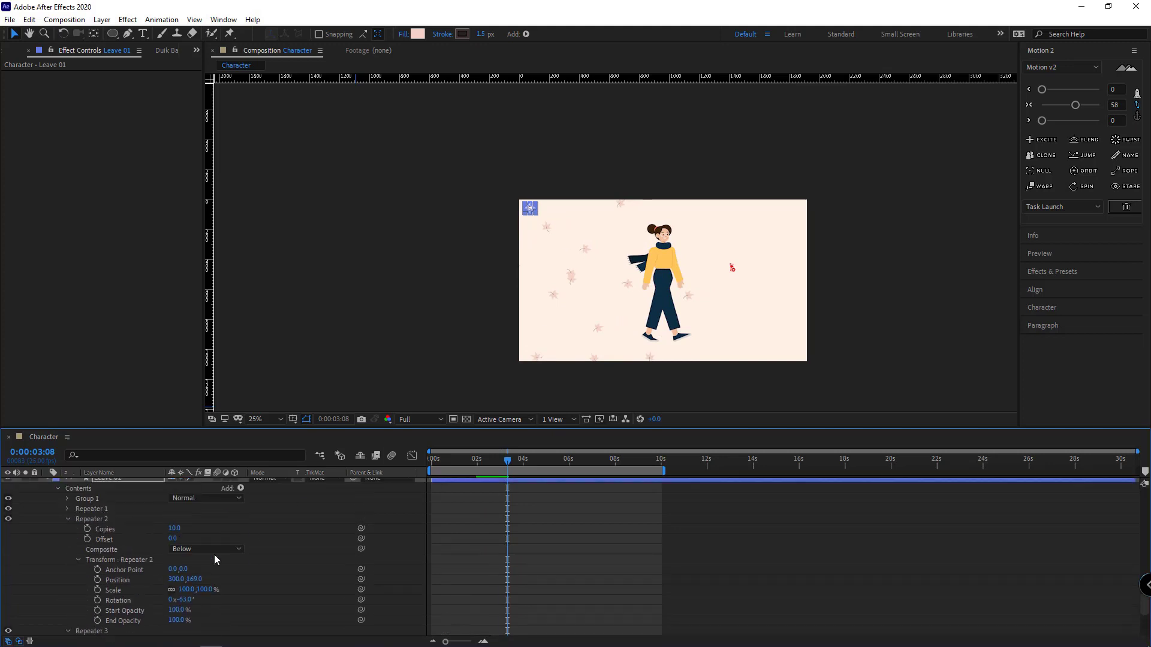
click(67, 529)
click(78, 560)
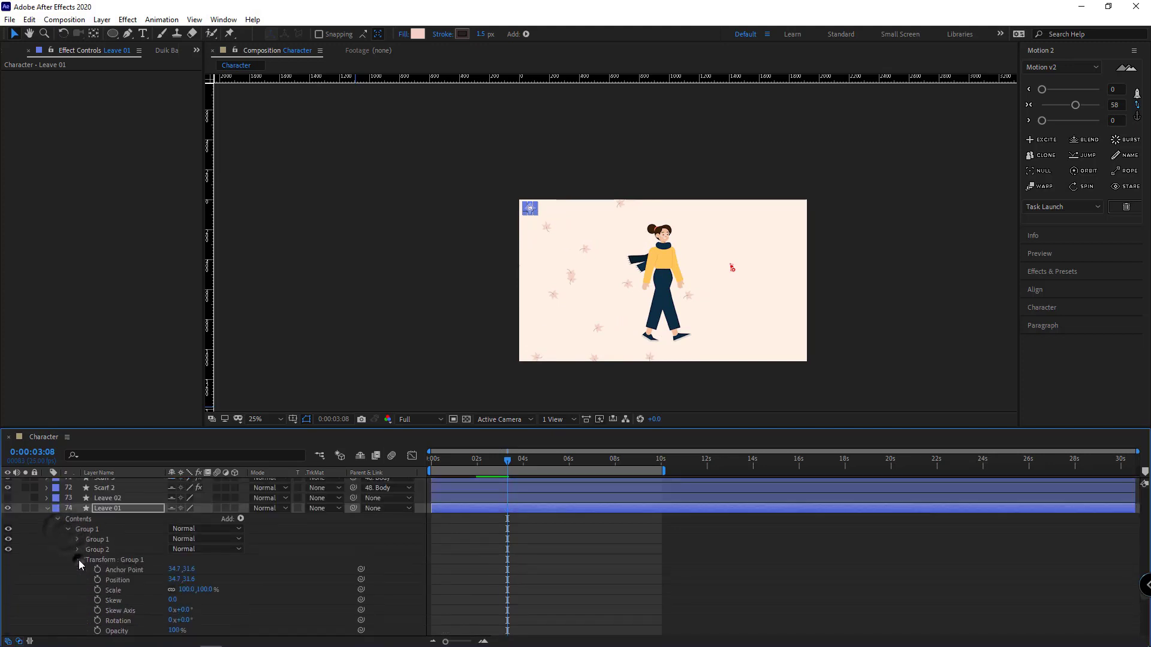
scroll(123, 607, down, 1)
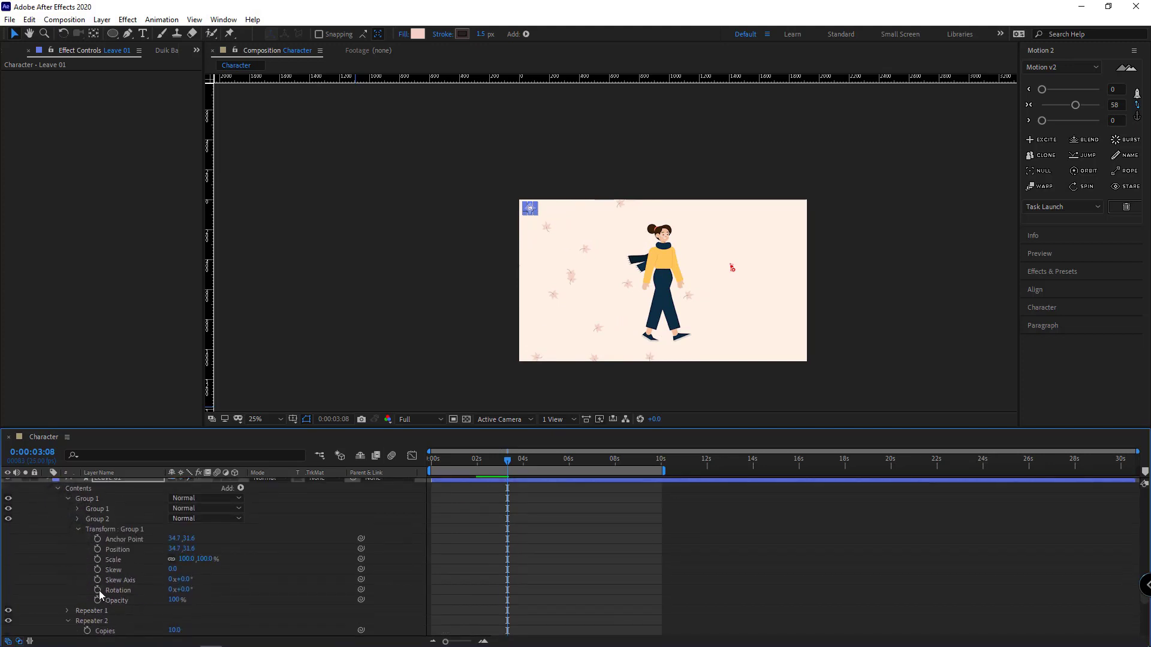
alt+click(97, 591)
text(time)
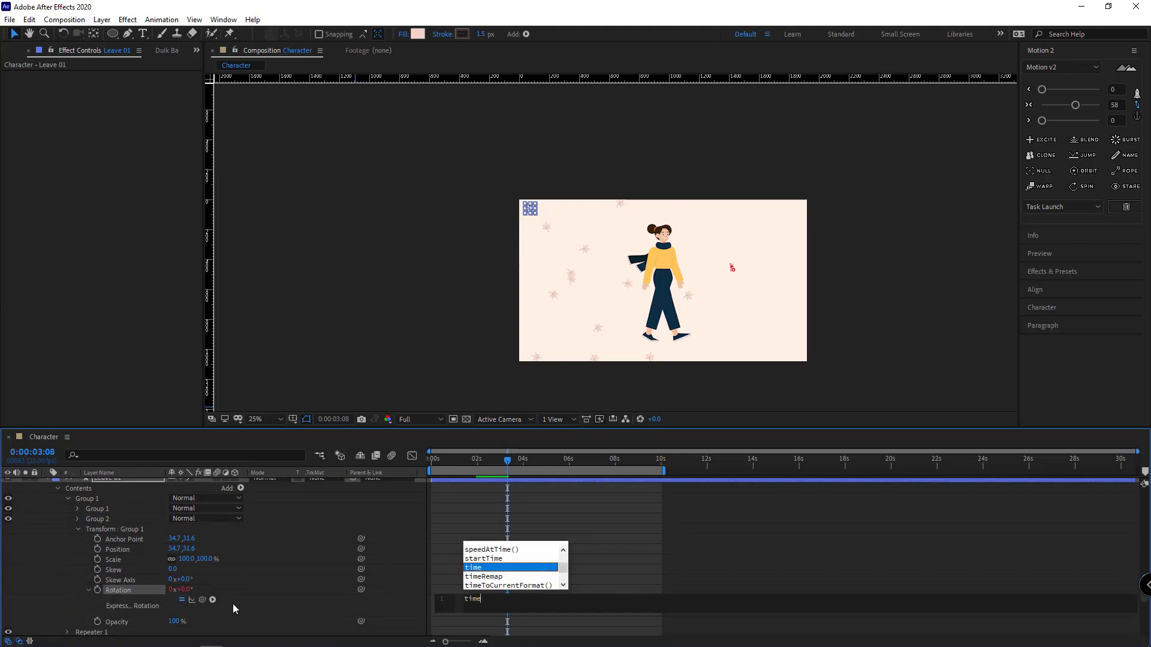
click(33, 561)
key(space)
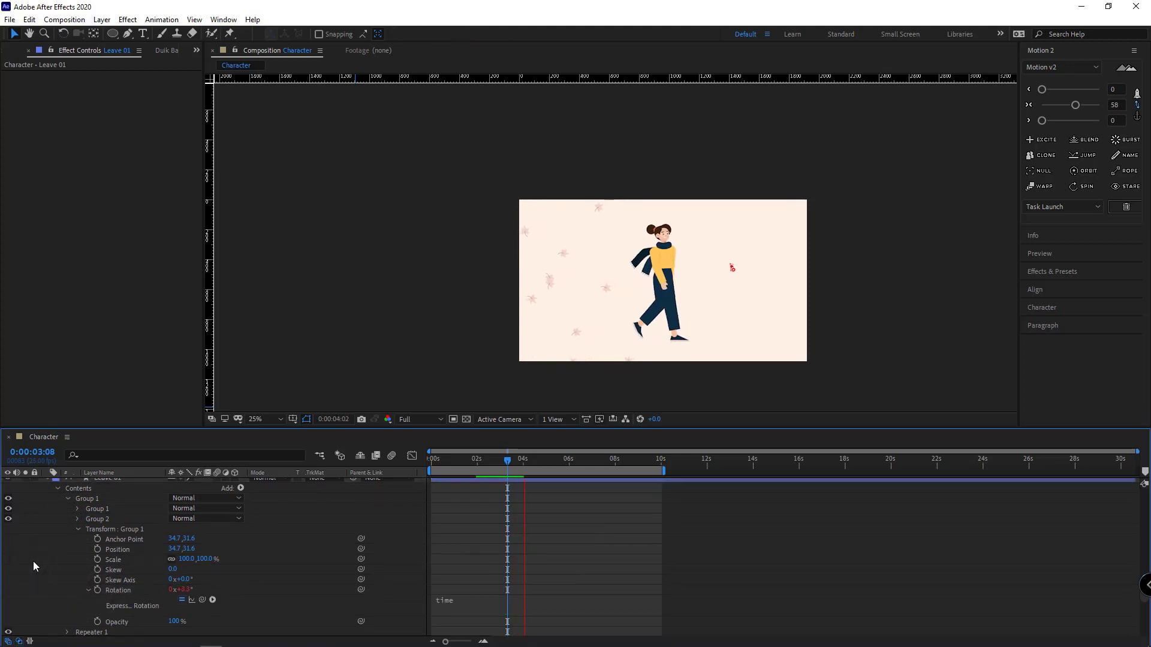
Step: Speed up the leaf spin by changing Group 1's rotation expression to time*100, previewing the motion
click(454, 600)
text(*100)
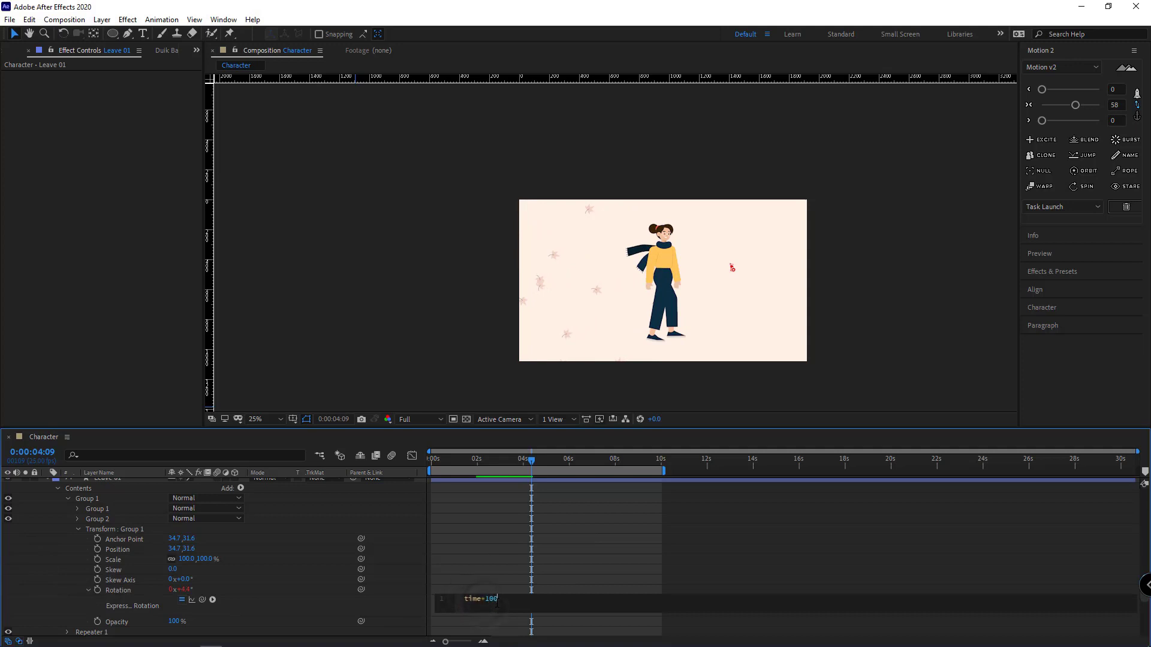
click(47, 558)
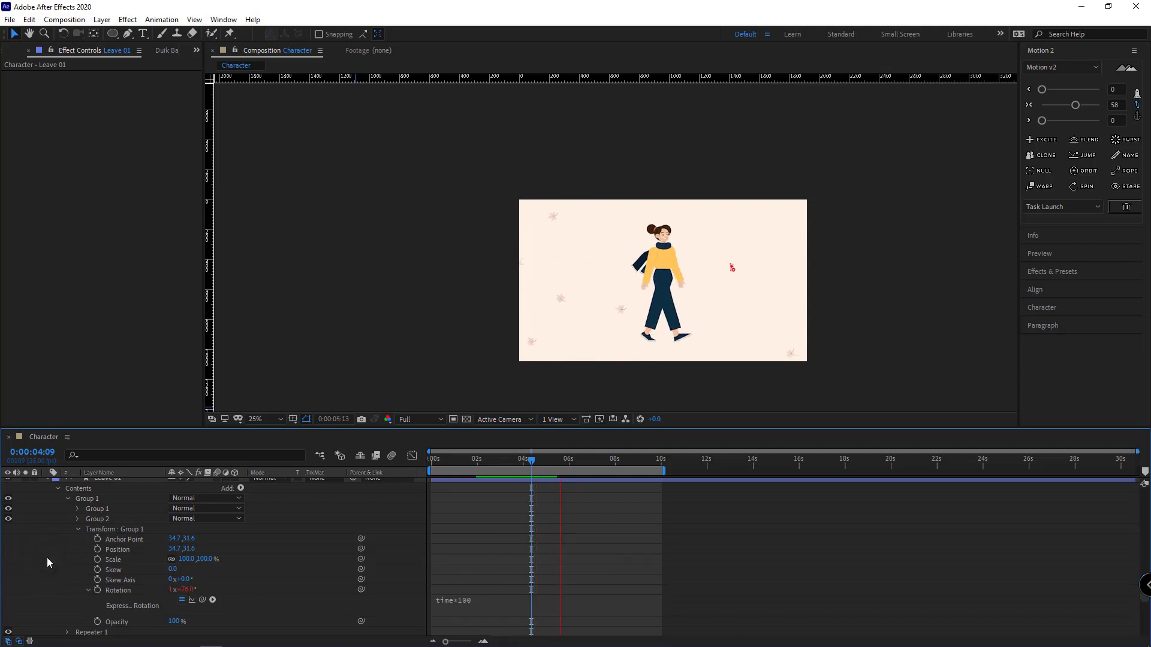
Step: Reverse the leaf spin by changing Group 1's rotation expression to time*-100, previewing it from the first frame
click(486, 601)
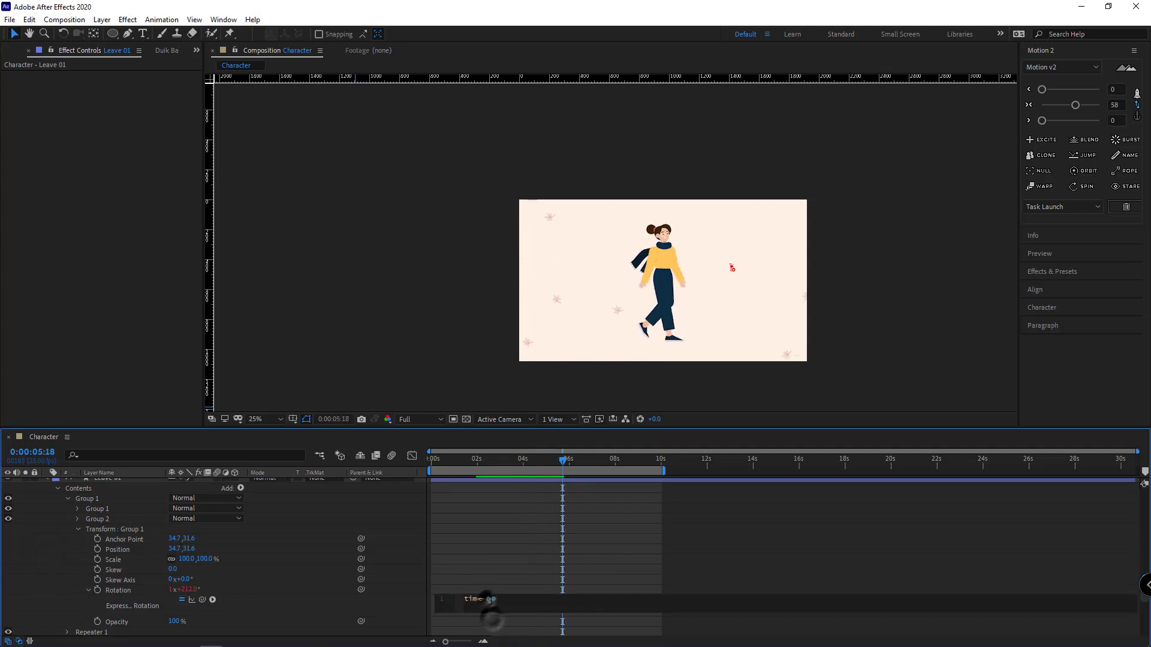
click(52, 556)
click(466, 457)
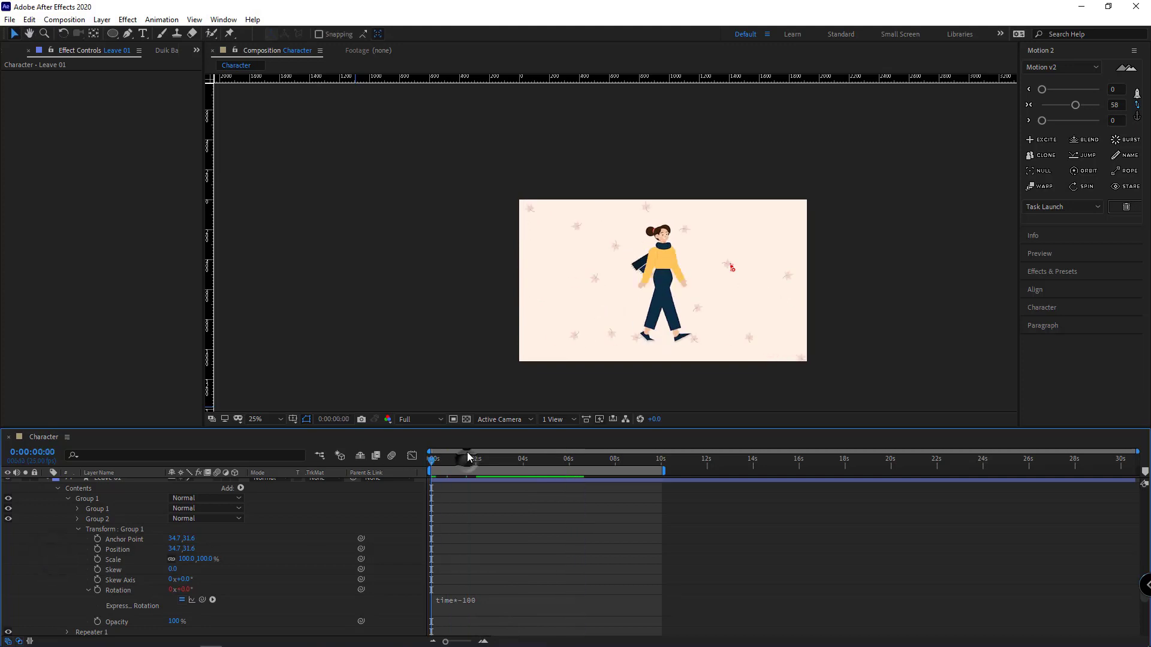
key(space)
drag(458, 463, 639, 467)
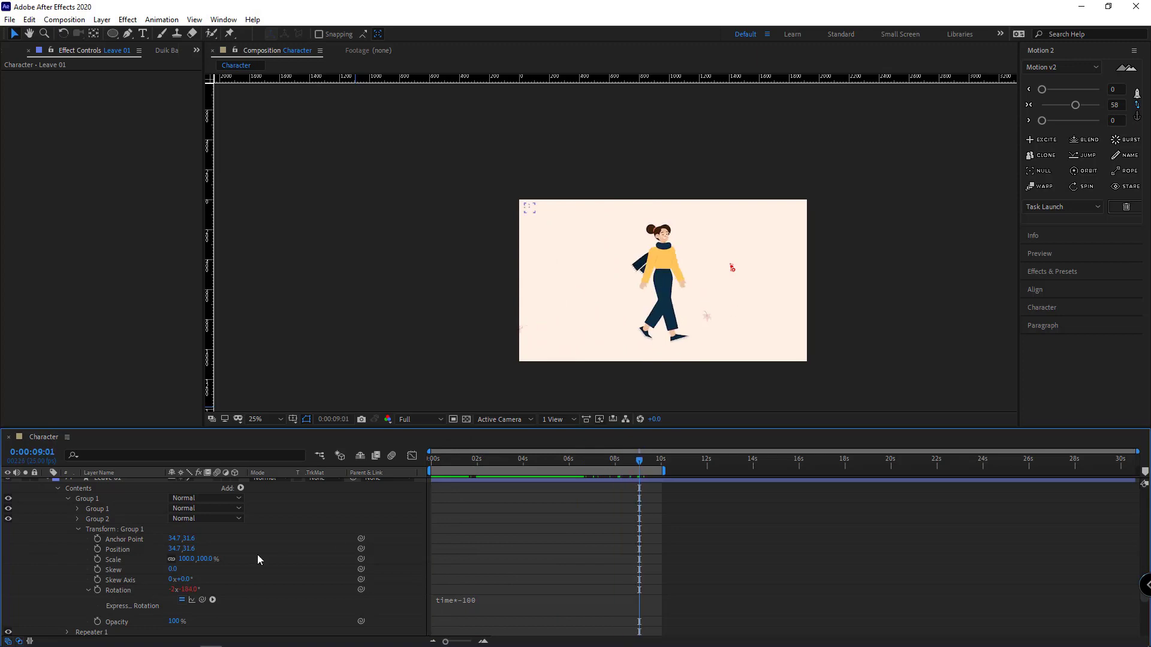
Step: Rearrange the leaves by setting Repeater 2's transform position to 373, 26 and check the spread across the timeline
click(78, 529)
scroll(102, 525, down, 4)
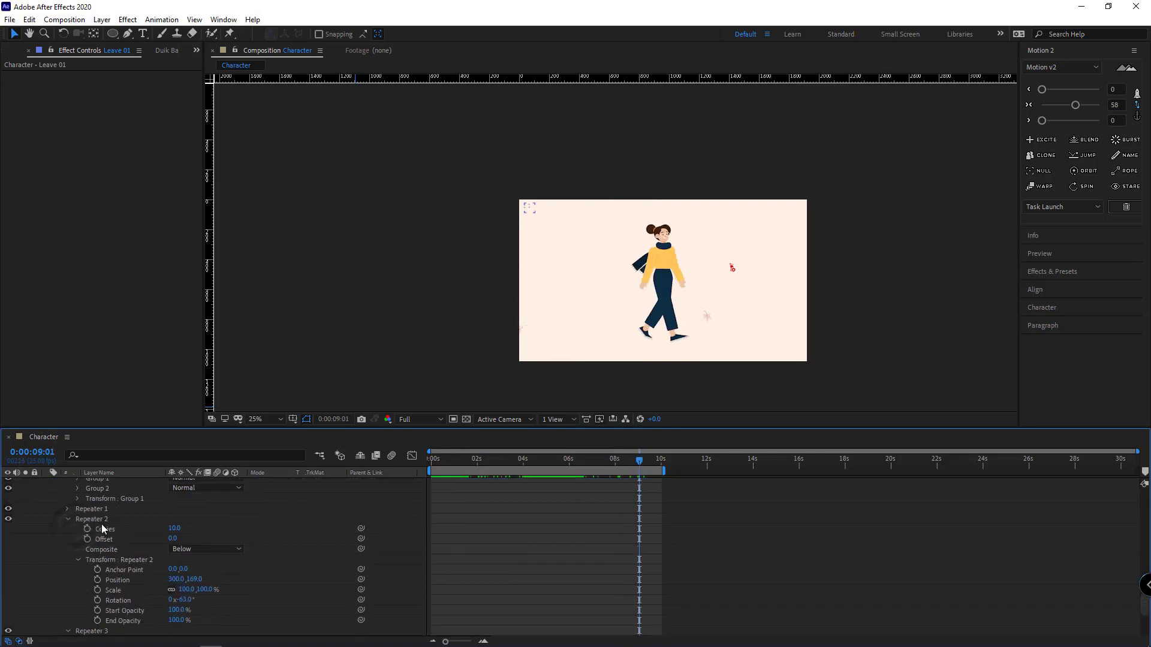
mouse_move(176, 572)
mouse_down()
mouse_move(199, 575)
mouse_move(185, 574)
mouse_up()
key(space)
drag(479, 464, 508, 463)
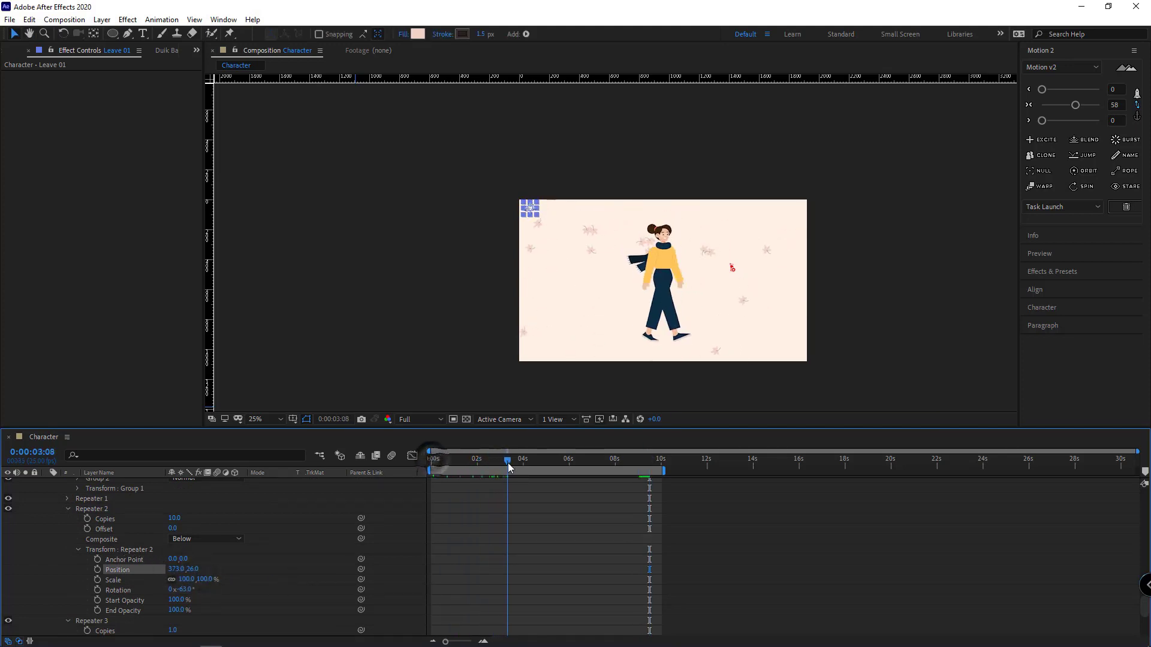
Step: Set the horizontal transform position of Repeater 1 to -152 and check the leaf spread across the whole animation
scroll(81, 524, up, 3)
click(68, 559)
scroll(68, 559, down, 2)
drag(182, 560, 178, 561)
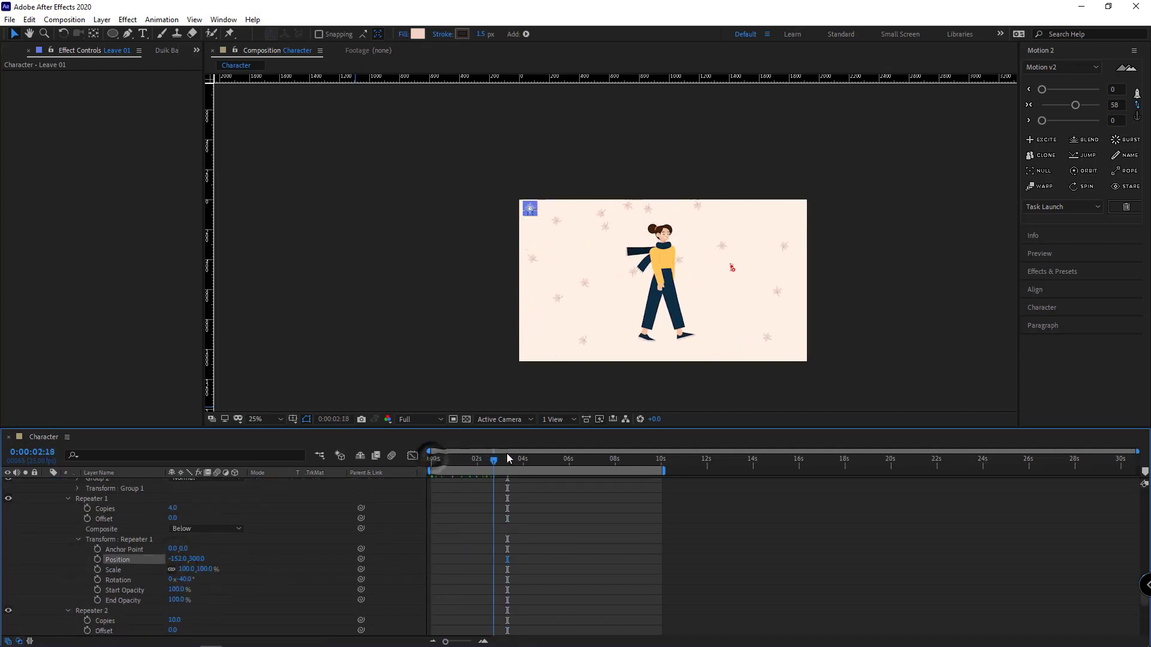
drag(506, 455, 659, 460)
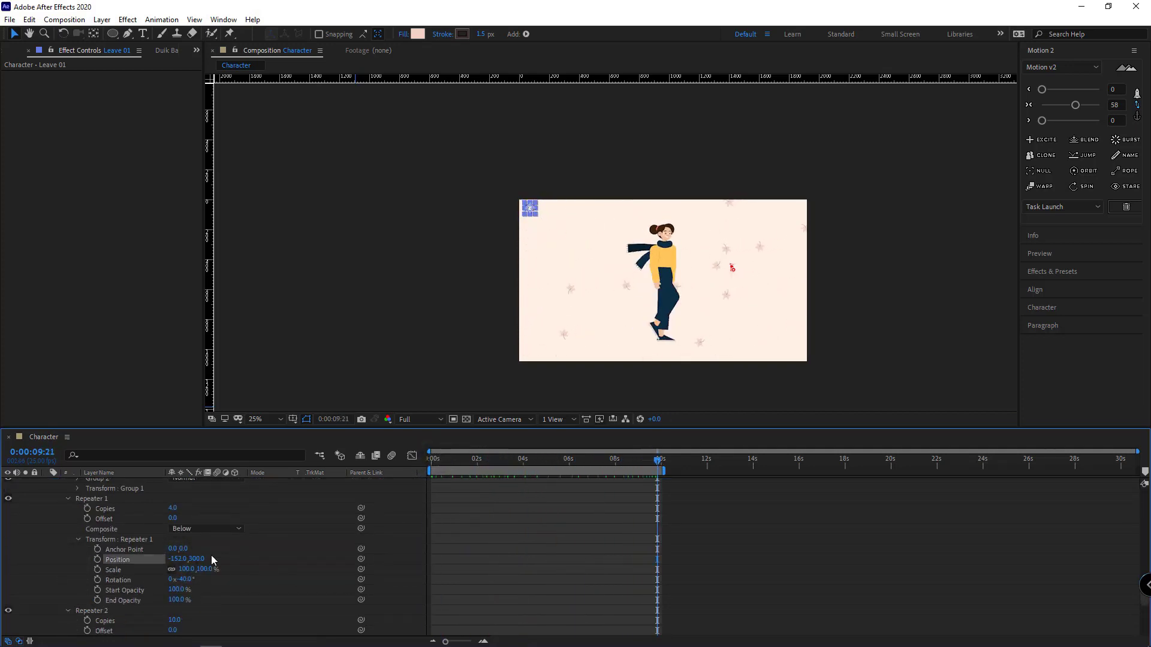
Step: Preview the rearranged leaf pattern from the first frame
scroll(68, 555, up, 3)
click(67, 549)
key(space)
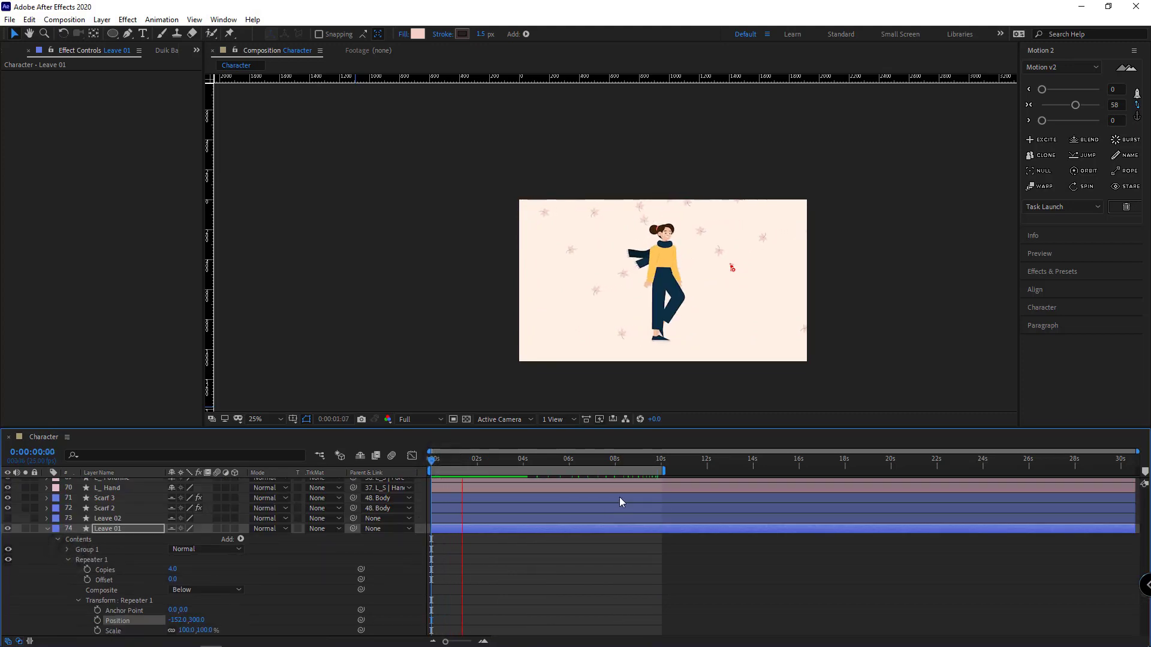
key(space)
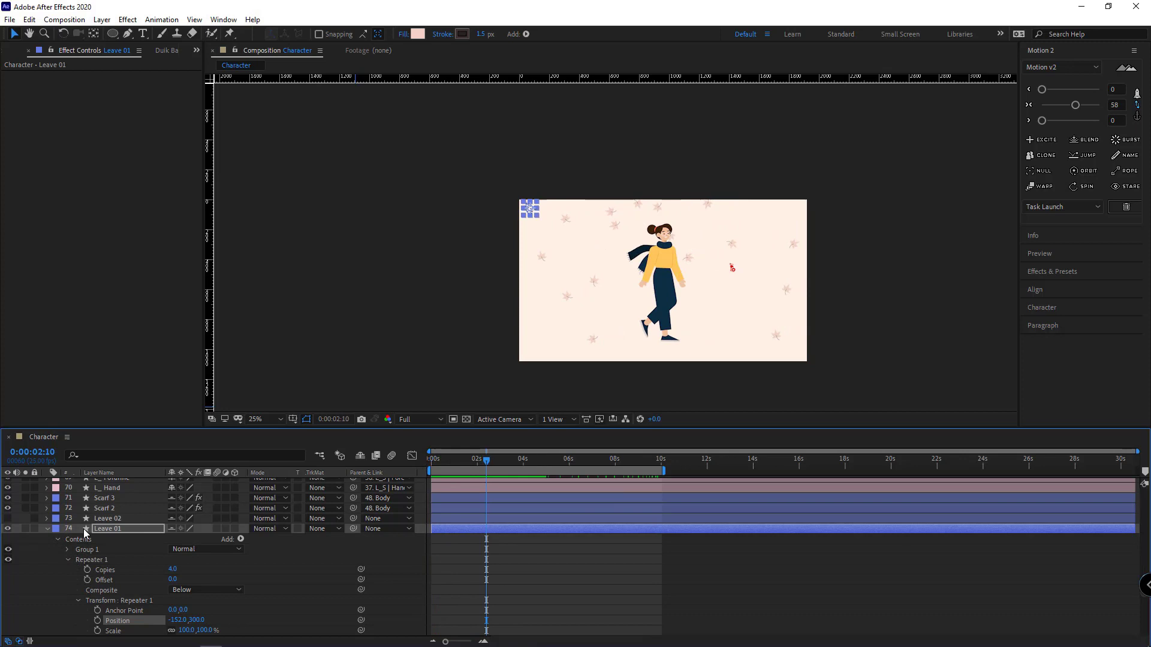
Step: Collapse the Leave 01 properties and duplicate the layer to make a second set of leaves
click(46, 529)
click(125, 621)
click(47, 621)
scroll(123, 568, down, 3)
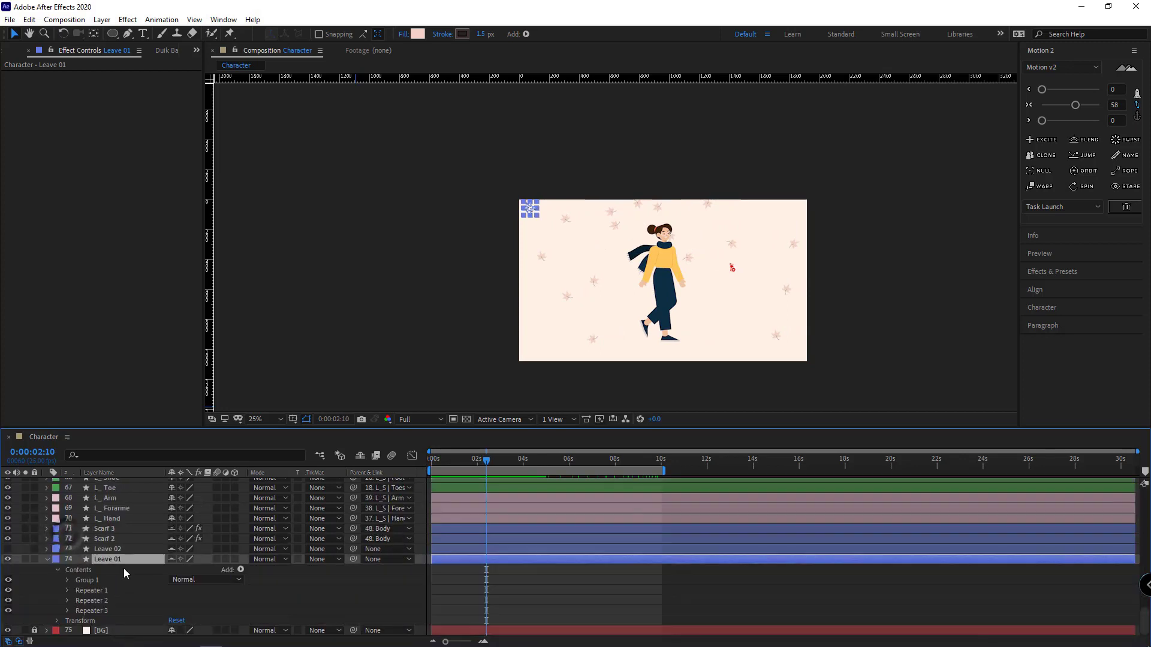
key(ctrl+d)
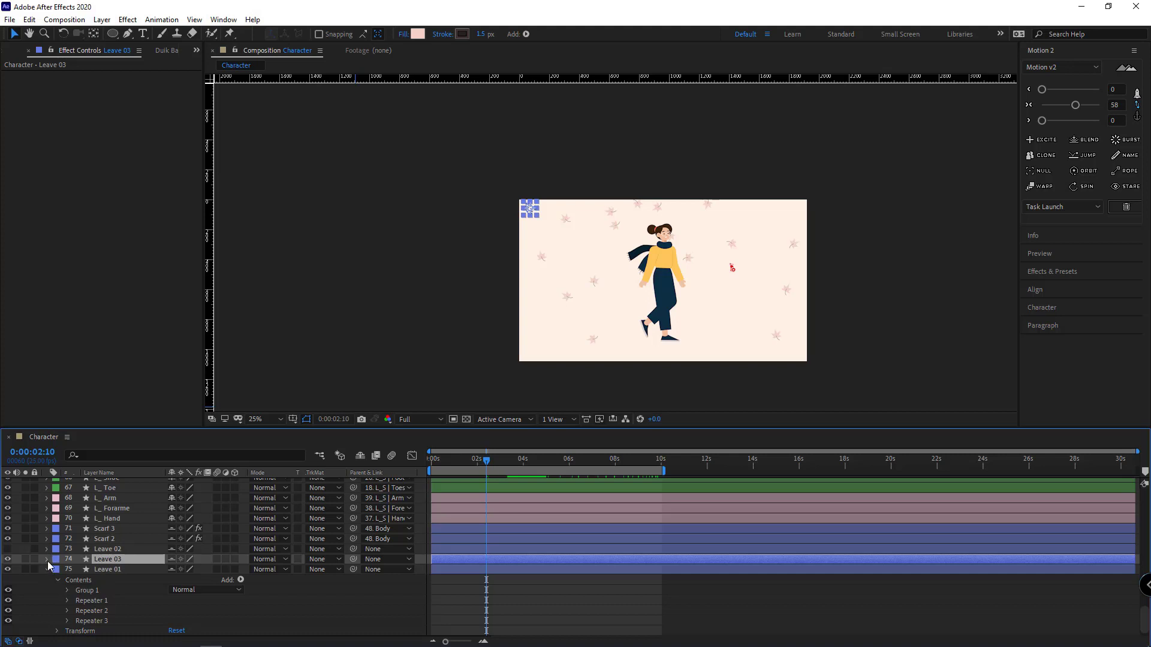
Step: Shrink the duplicated leaves by setting the Group 1 scale of Leave 03 to 60%
click(47, 559)
scroll(130, 551, down, 1)
click(57, 540)
click(68, 550)
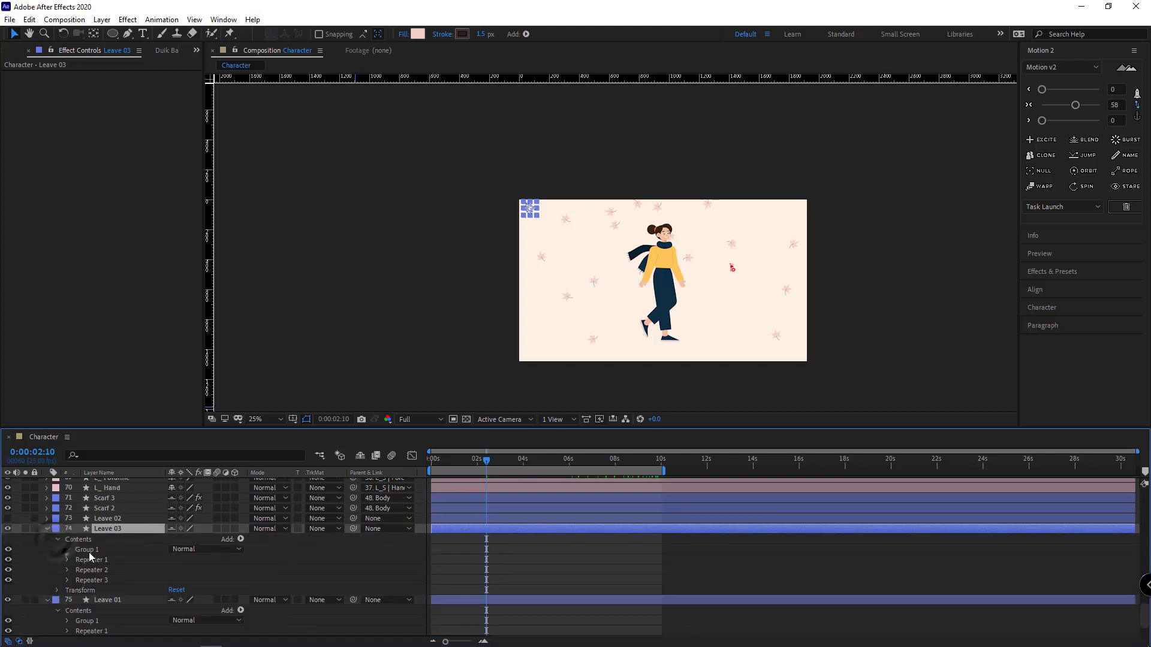
scroll(84, 552, down, 1)
click(76, 550)
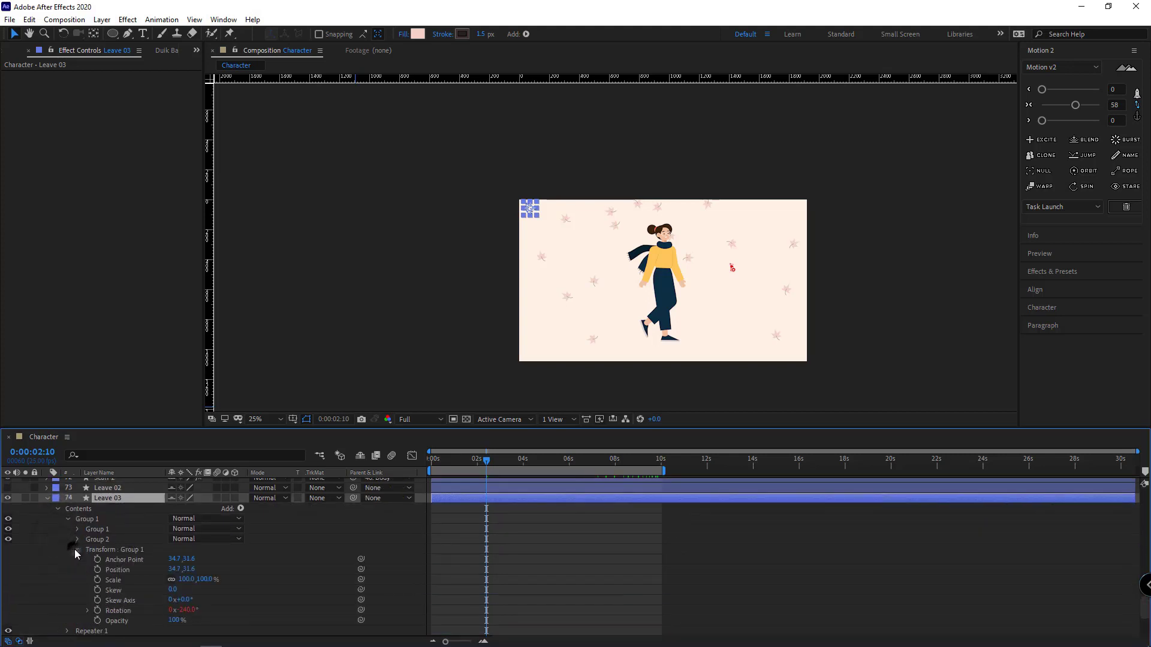
click(187, 580)
text(60)
key(Return)
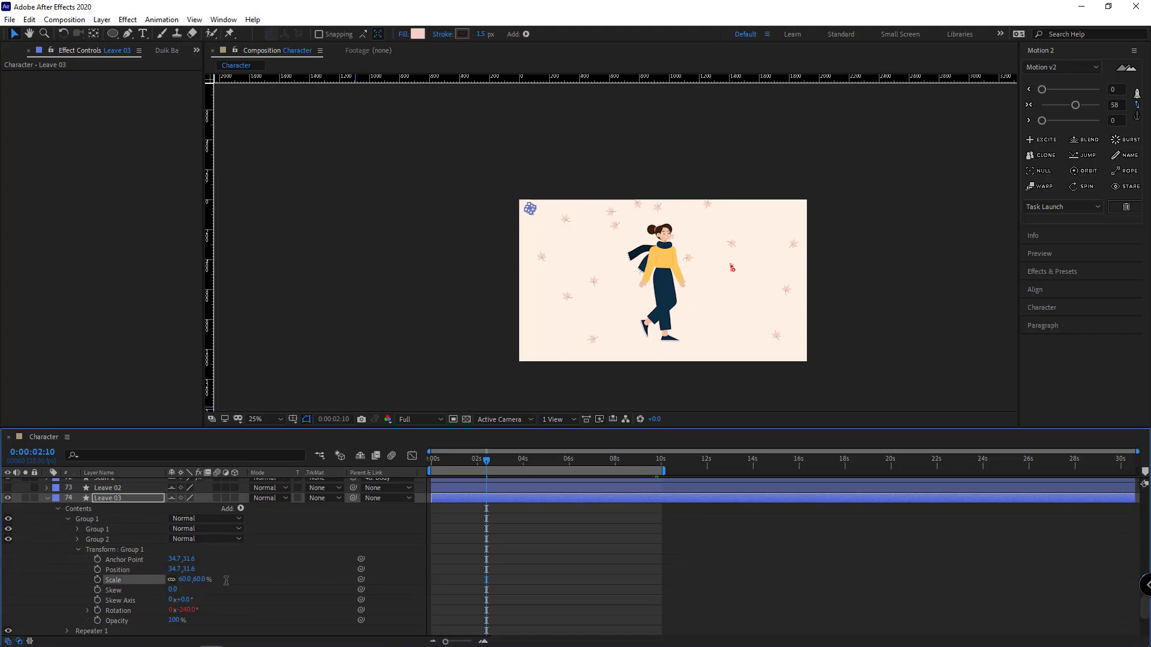
Step: Offset the small leaves by setting Leave 03's Repeater 3 transform position to about 69, 4, and preview the motion
scroll(132, 546, down, 2)
scroll(92, 518, up, 1)
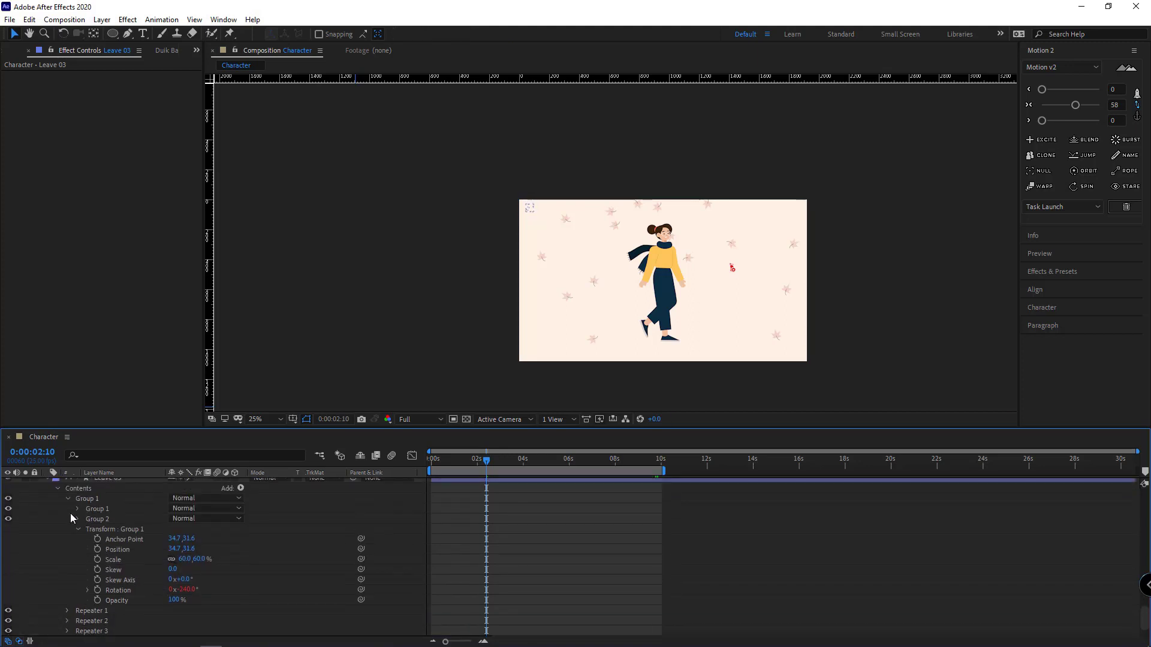
click(69, 499)
click(67, 602)
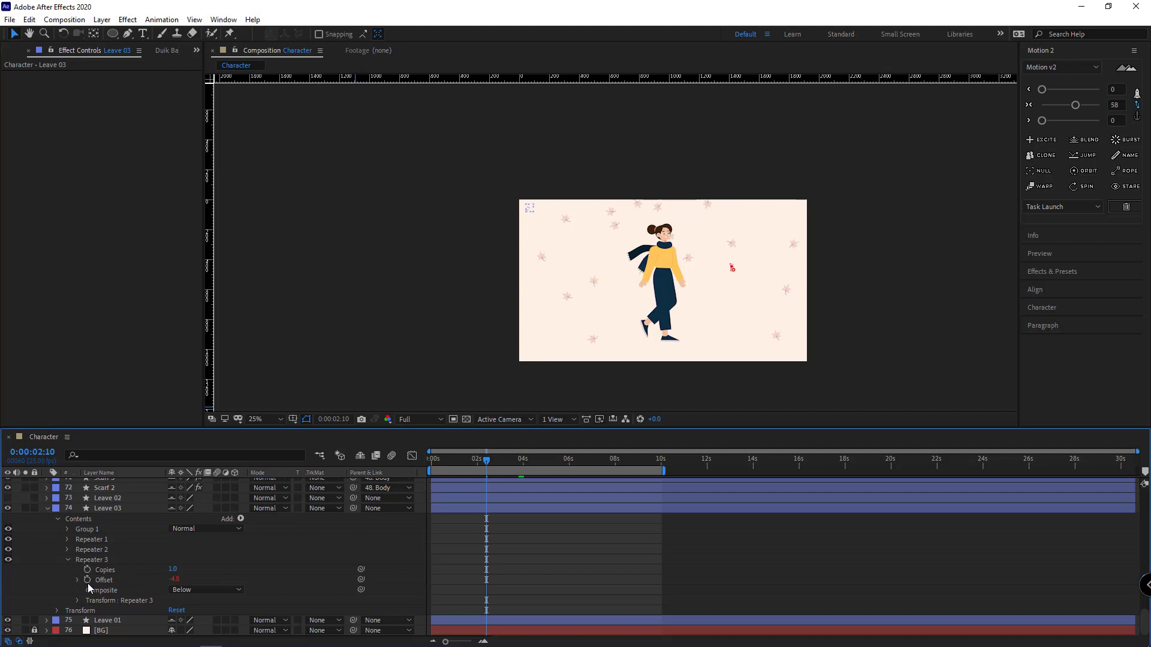
click(77, 601)
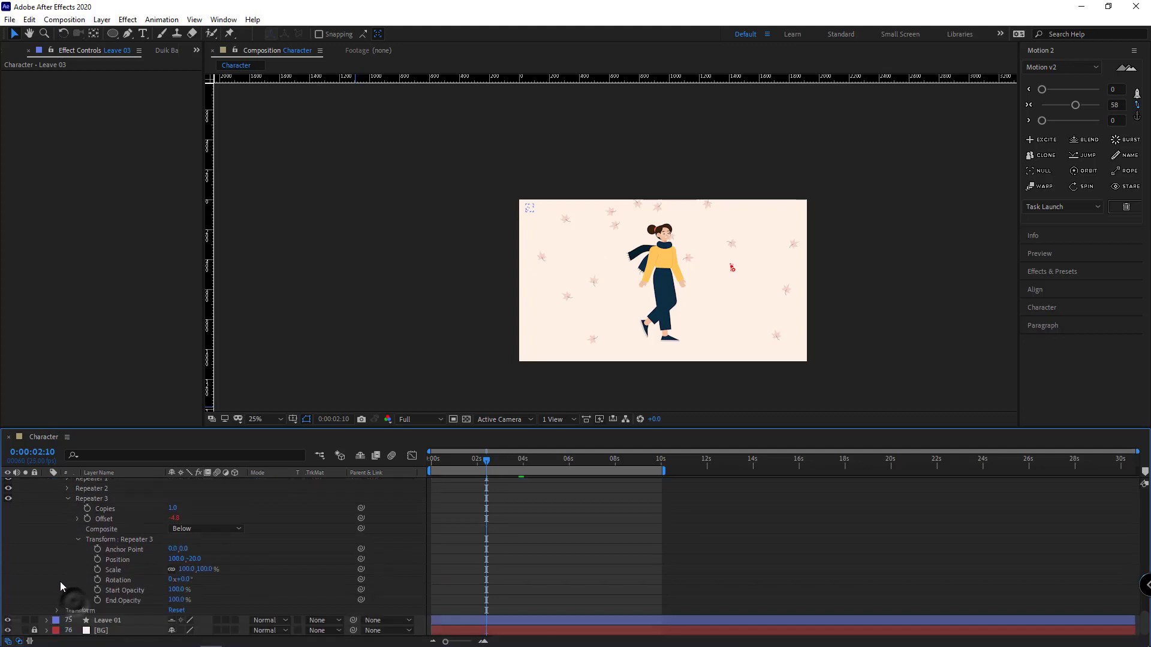
drag(190, 564, 217, 558)
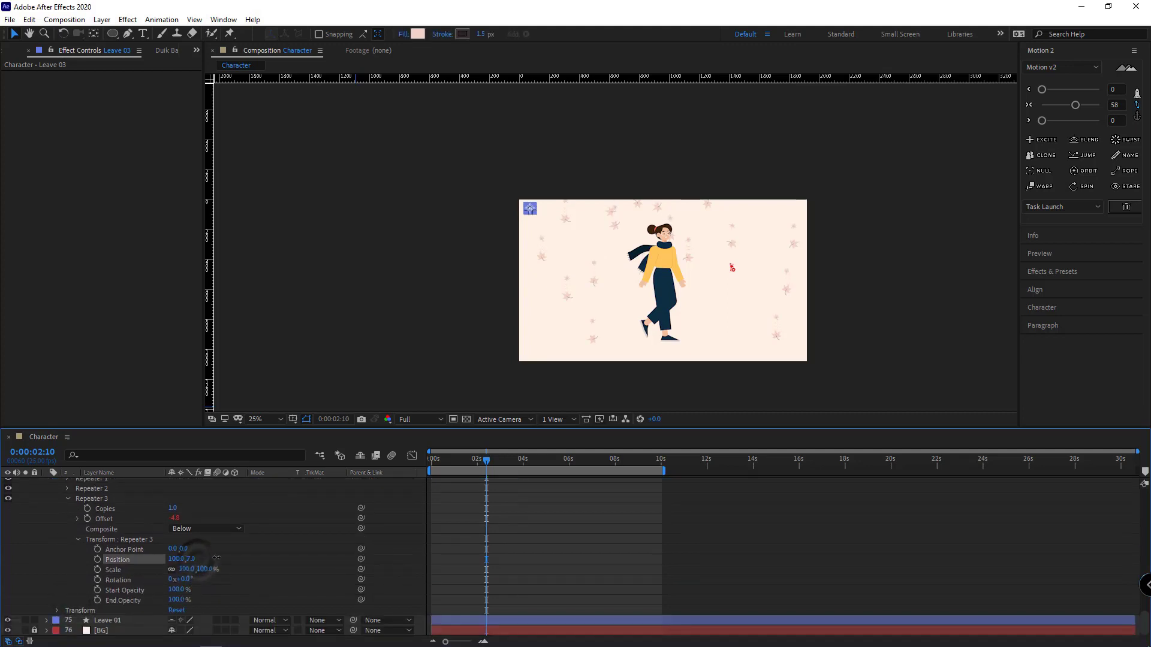
drag(38, 558, 5, 572)
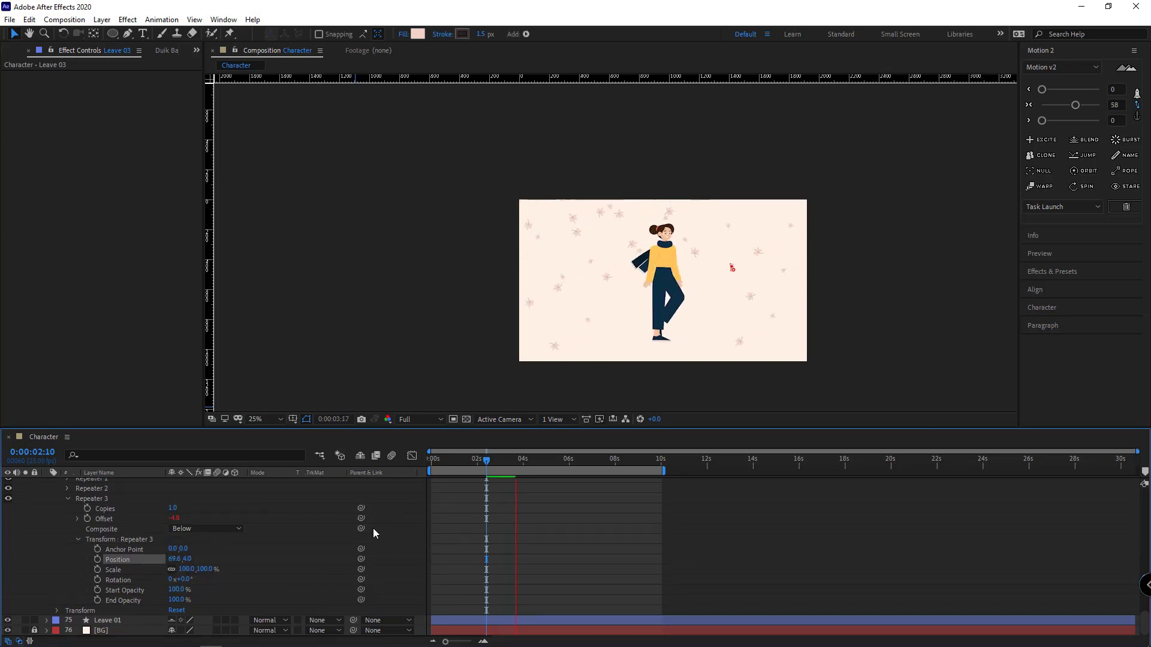
Step: Rename the Leave 03 layer as Leave S and the Leave 01 layer as Leave L
scroll(130, 546, up, 3)
click(49, 508)
click(124, 609)
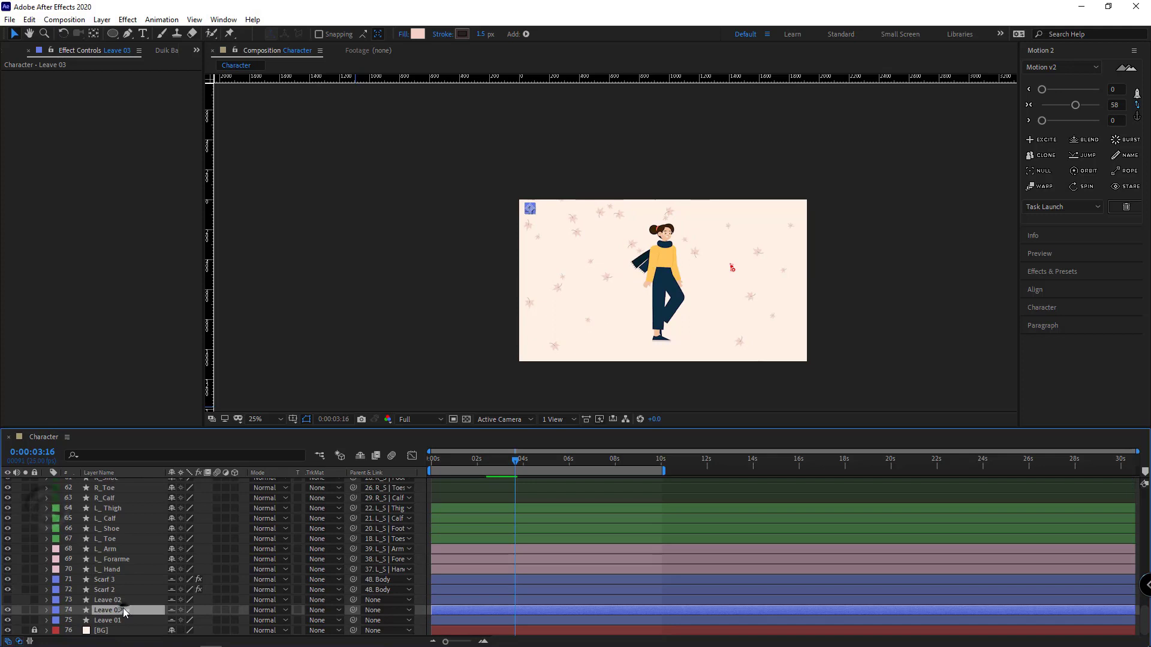
key(Return)
text(Leave )
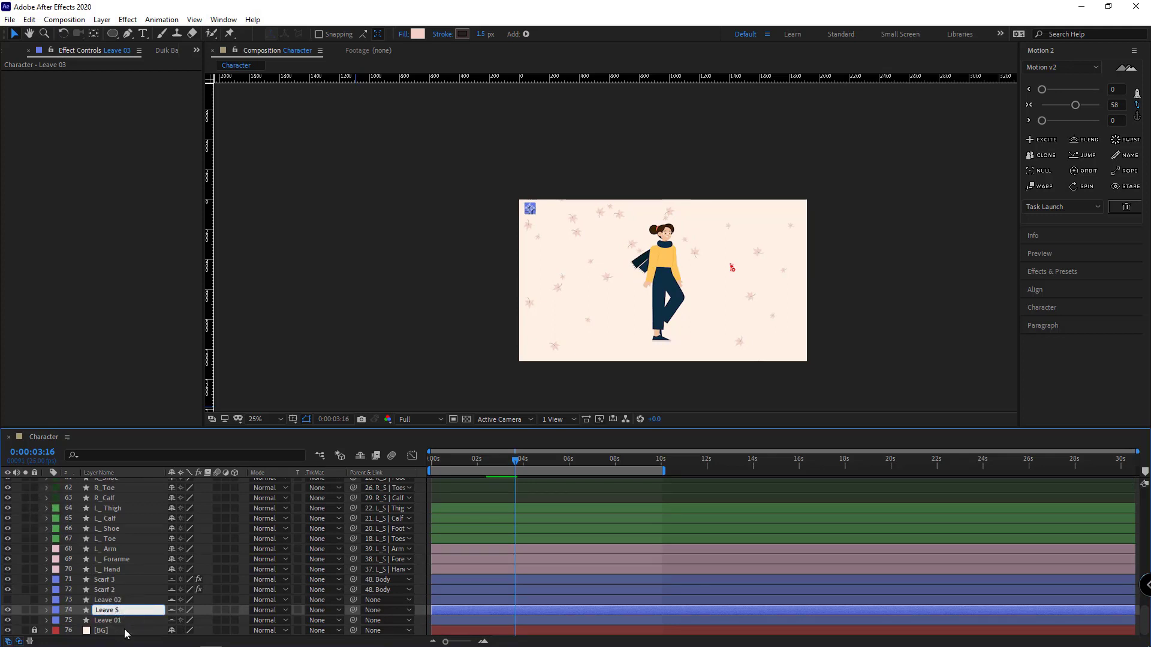
text(S)
click(118, 621)
key(Return)
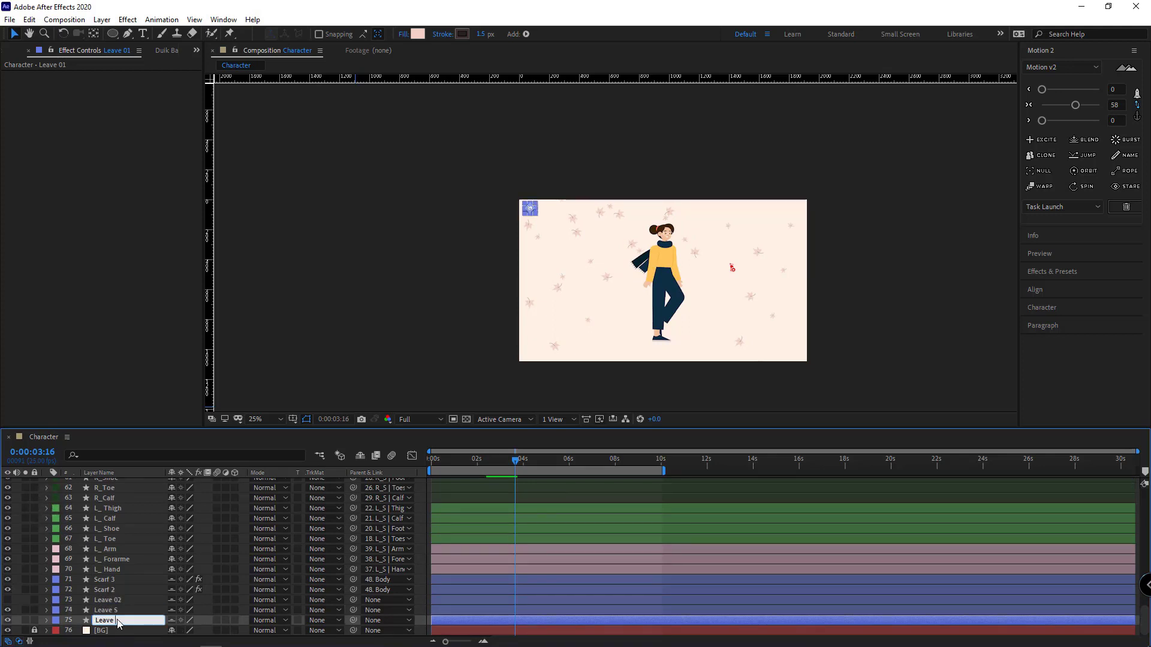
key(Return)
Step: Move the Leave L layer above R_Arm in the layer stack and preview the leaves passing in front of the character
drag(106, 621, 139, 561)
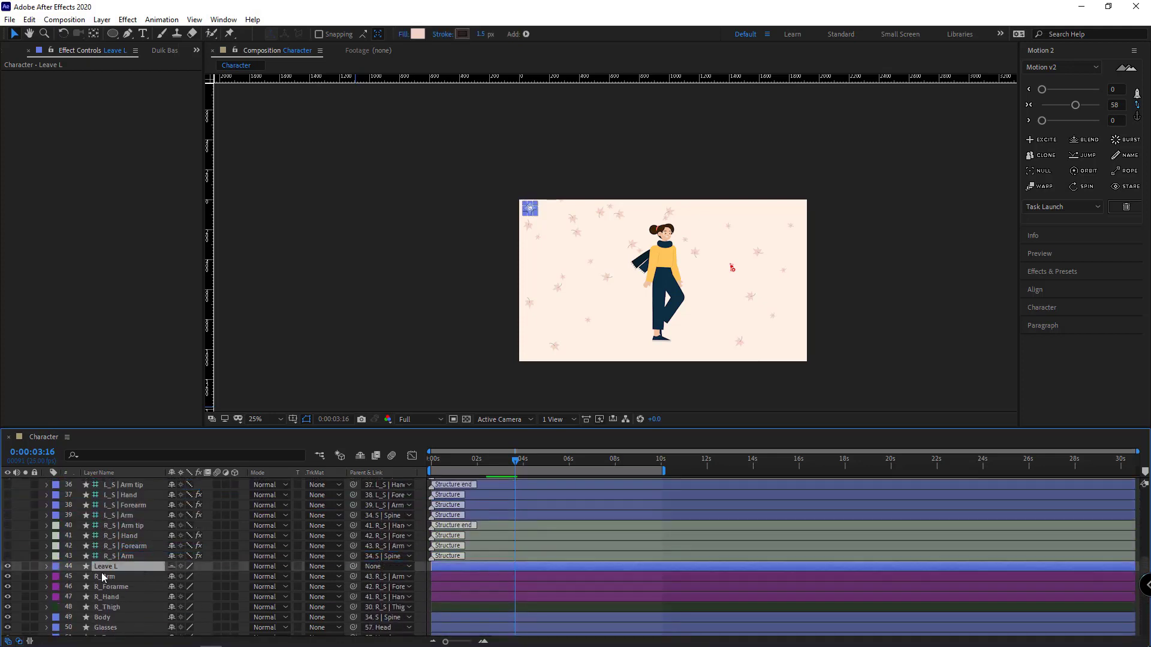
key(ctrl+shift+a)
key(space)
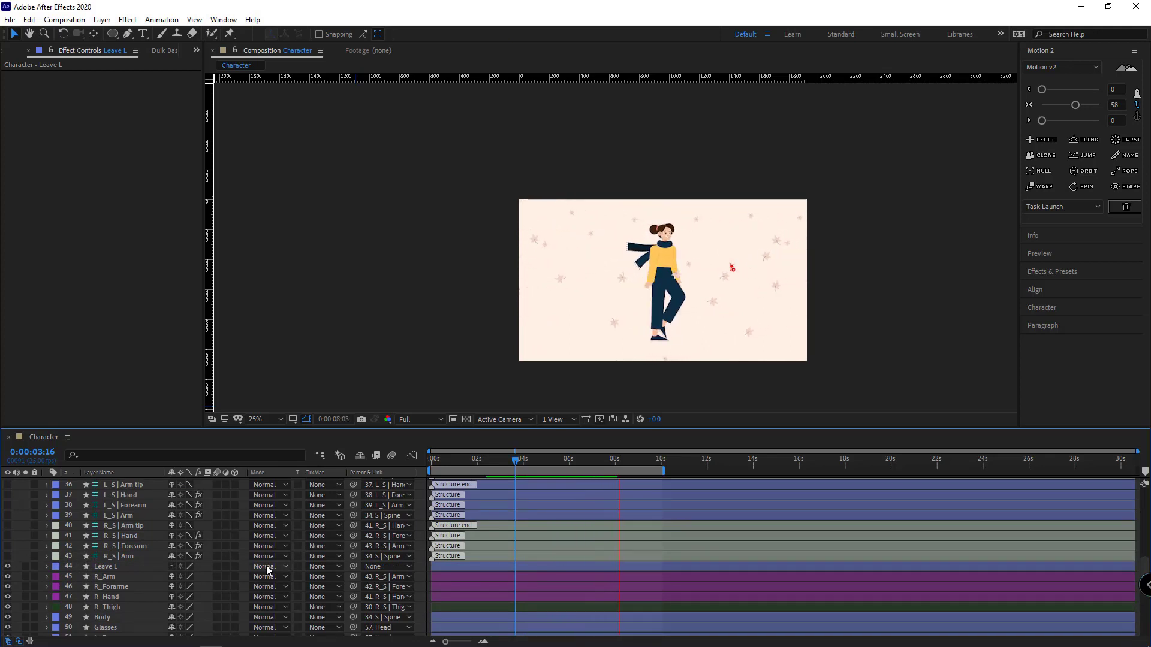
key(space)
Step: Duplicate the Leave L layer and expand the copy's properties
click(102, 565)
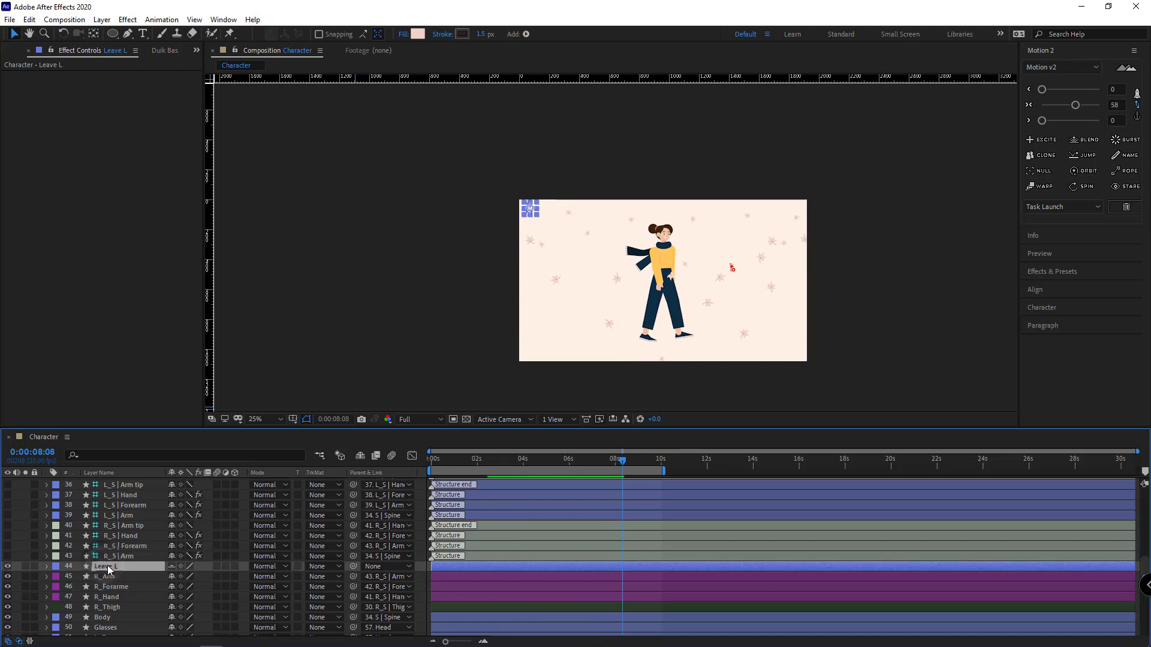
key(ctrl+d)
click(47, 566)
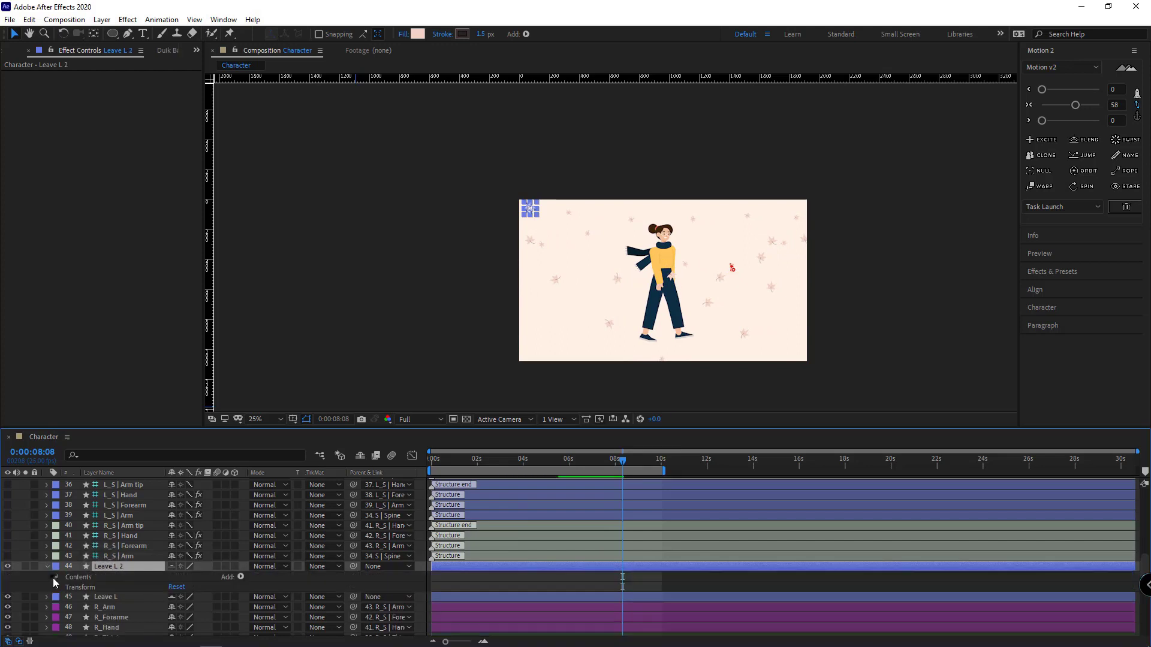
Step: Group the two shape groups inside the Leave 02 layer's contents into a single group
scroll(111, 581, down, 8)
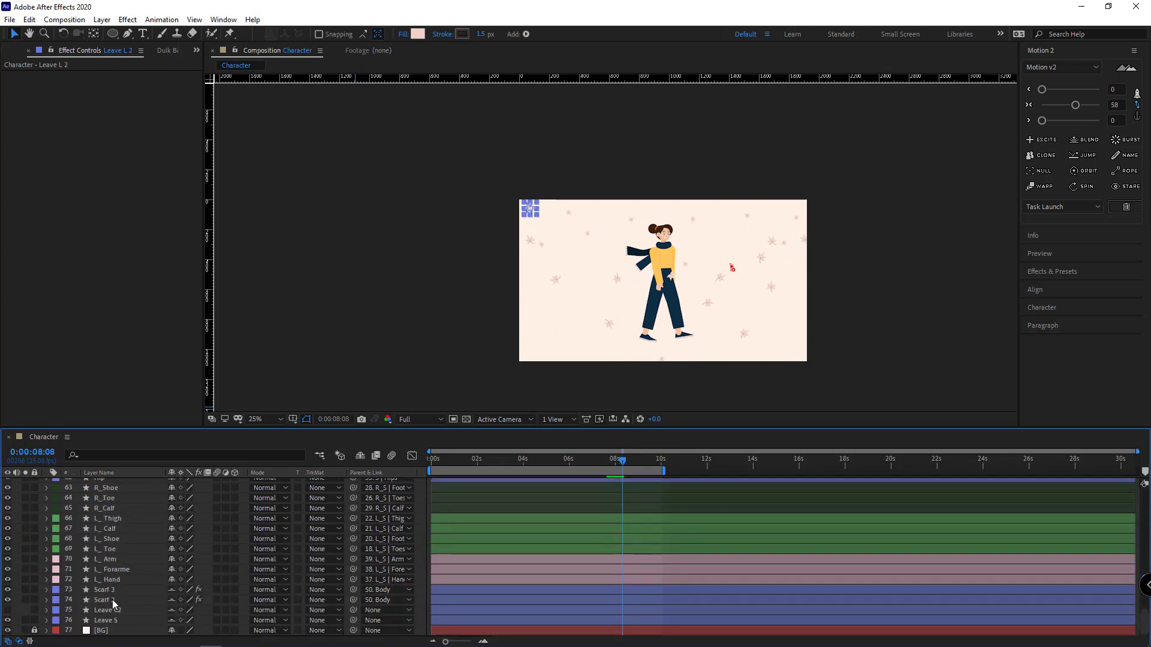
click(107, 610)
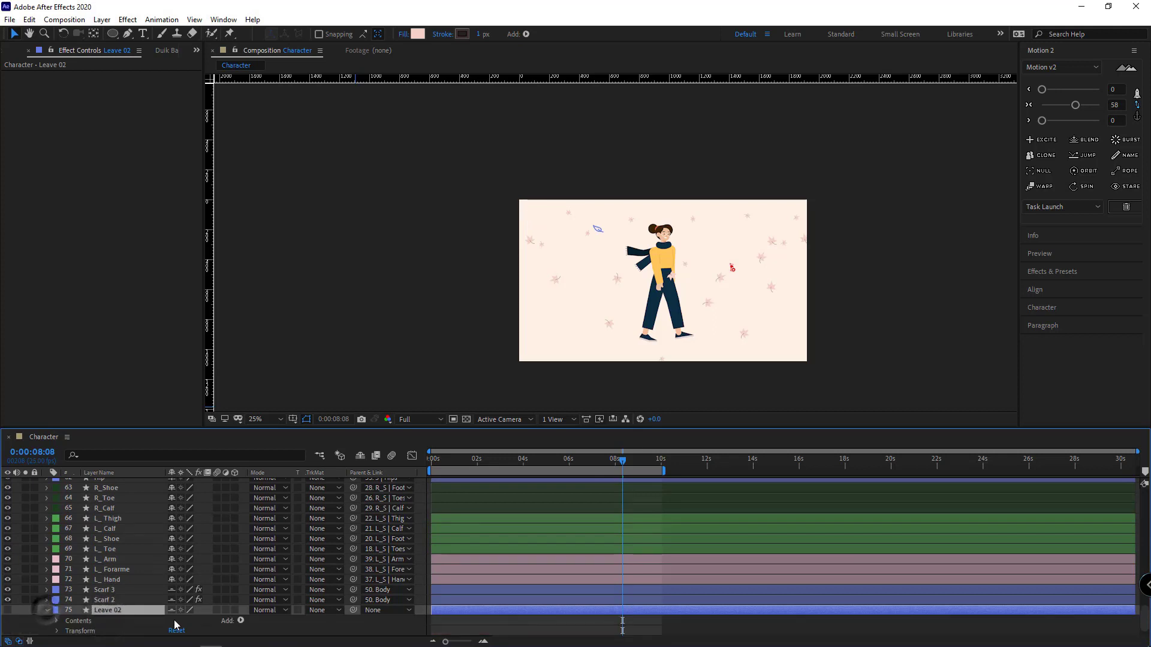
click(46, 611)
scroll(71, 589, down, 1)
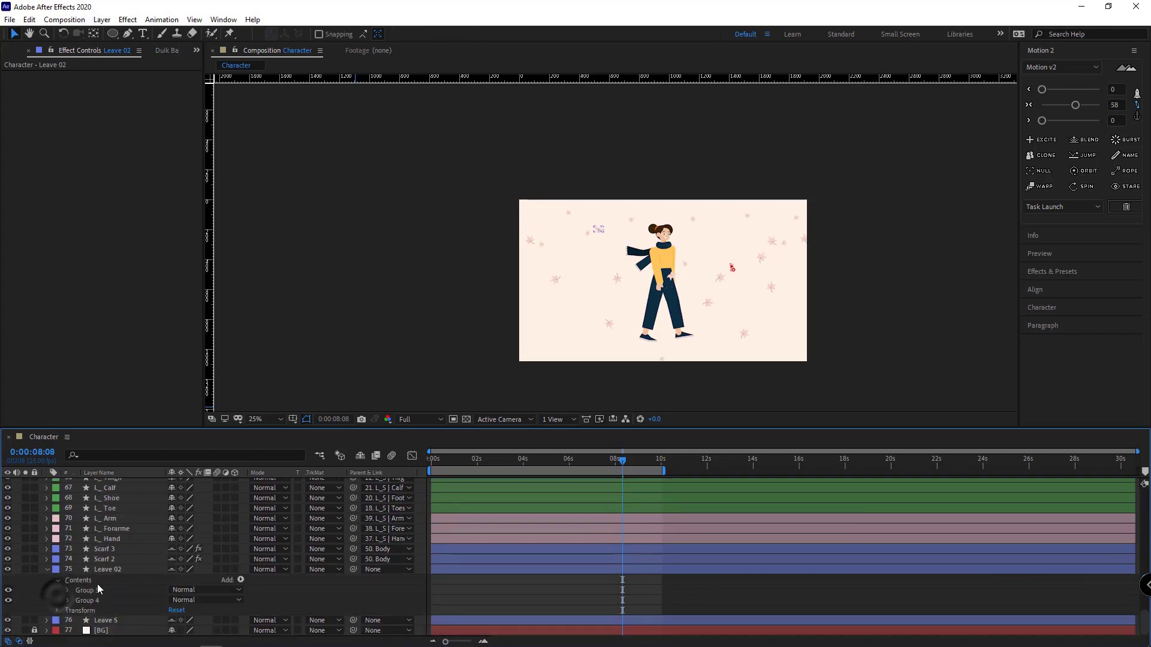
click(88, 591)
shift+click(87, 601)
key(ctrl+g)
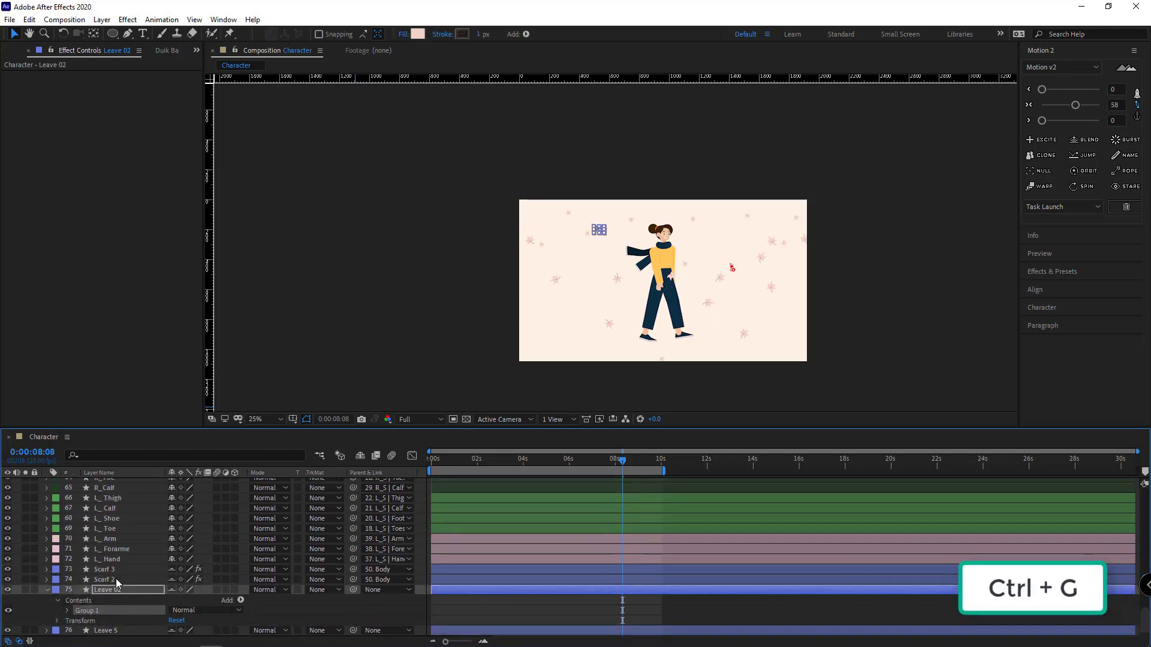
Step: Copy the grouped Leave 02 shapes into the Leave L 2 layer's contents above the repeaters and delete its original Group 1
key(ctrl+c)
scroll(110, 595, up, 5)
scroll(110, 594, up, 6)
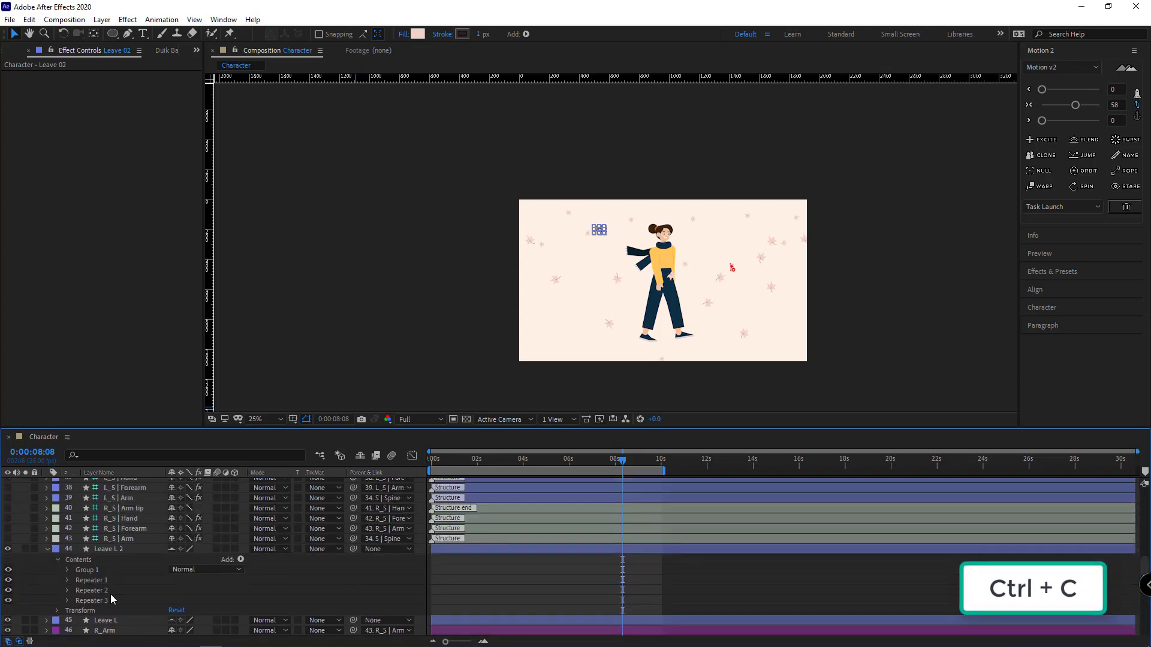
scroll(111, 595, down, 1)
click(84, 532)
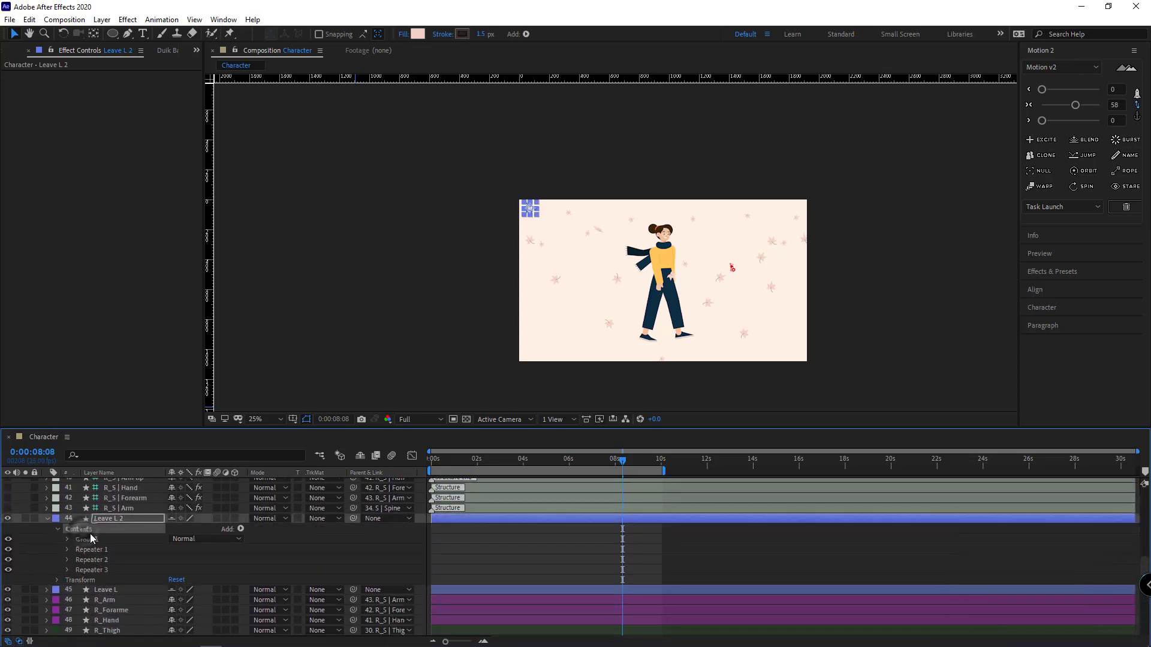
key(ctrl+v)
drag(87, 580, 91, 544)
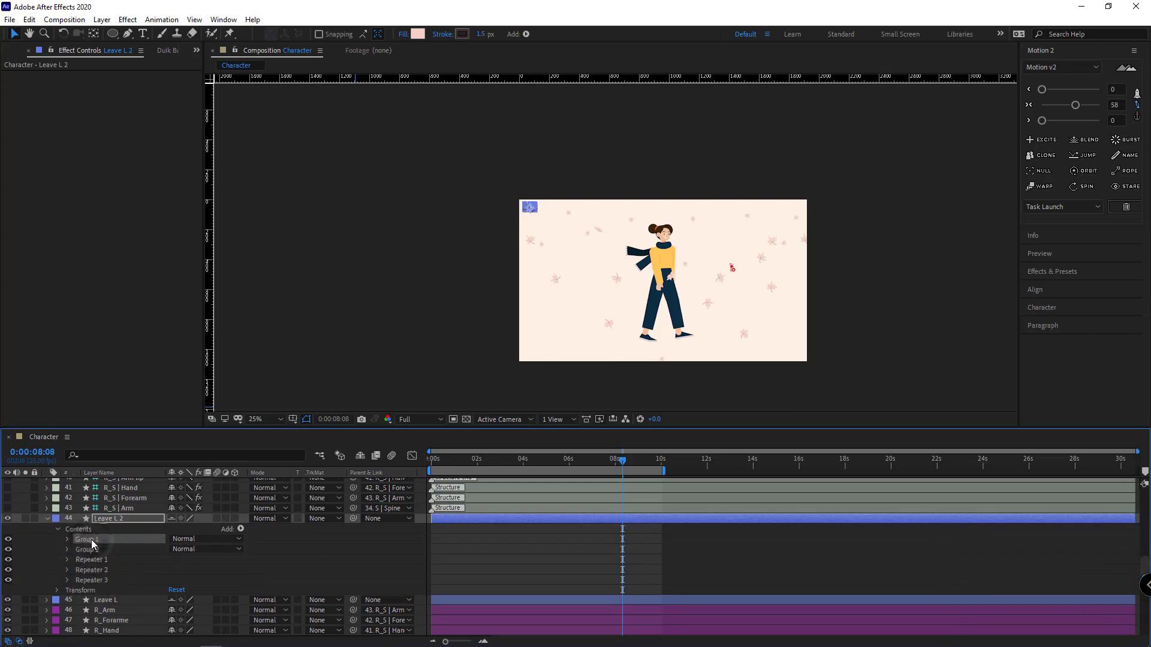
key(Delete)
Step: Set the Leave L 2 layer's Repeater 3 transform position to 98, 0 and preview the motion
click(49, 556)
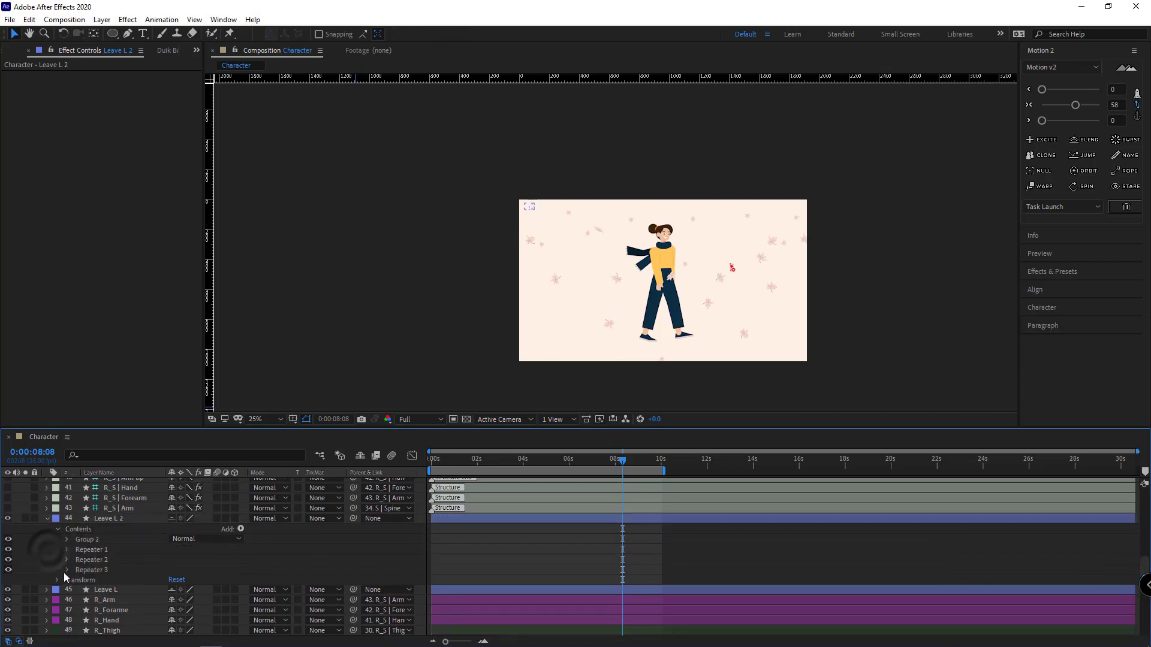
click(66, 570)
scroll(62, 561, down, 1)
click(77, 580)
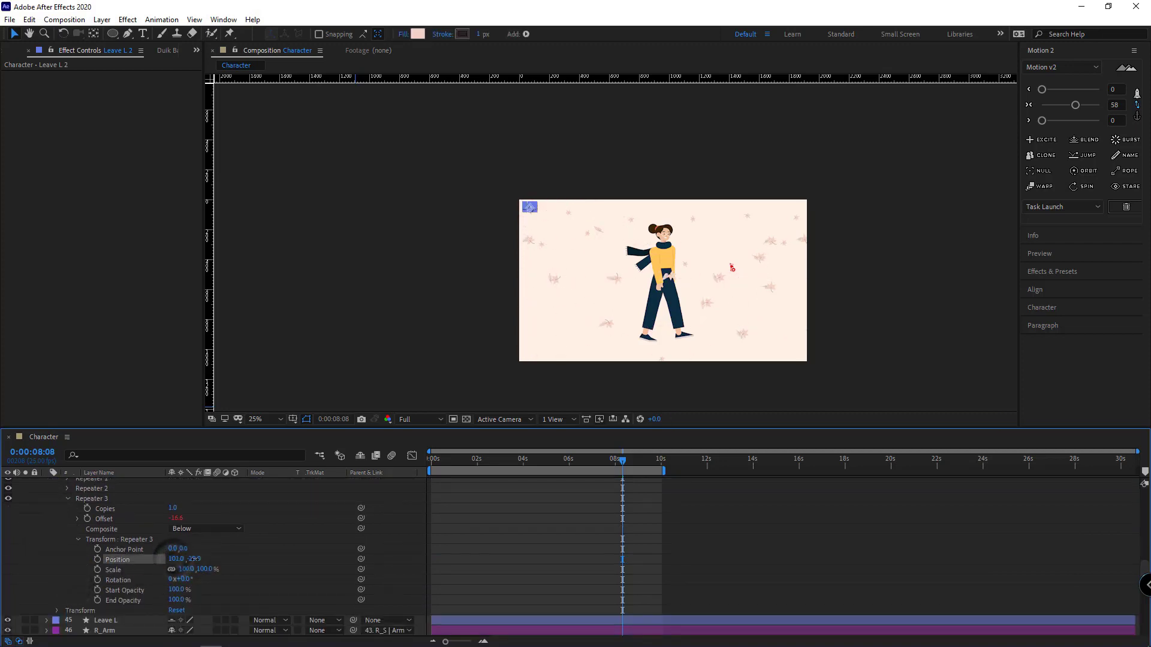
key(space)
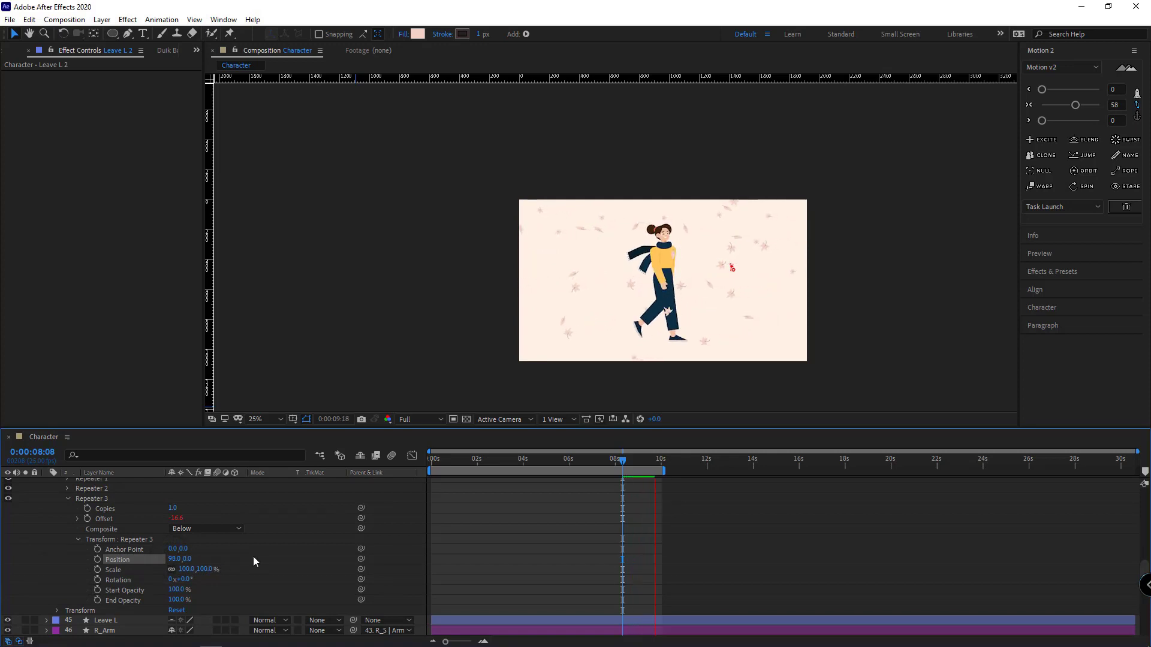
Step: Add the expression time*-150 to the rotation of Leave L 2's Group 2 transform and preview the spinning leaves
scroll(80, 513, up, 3)
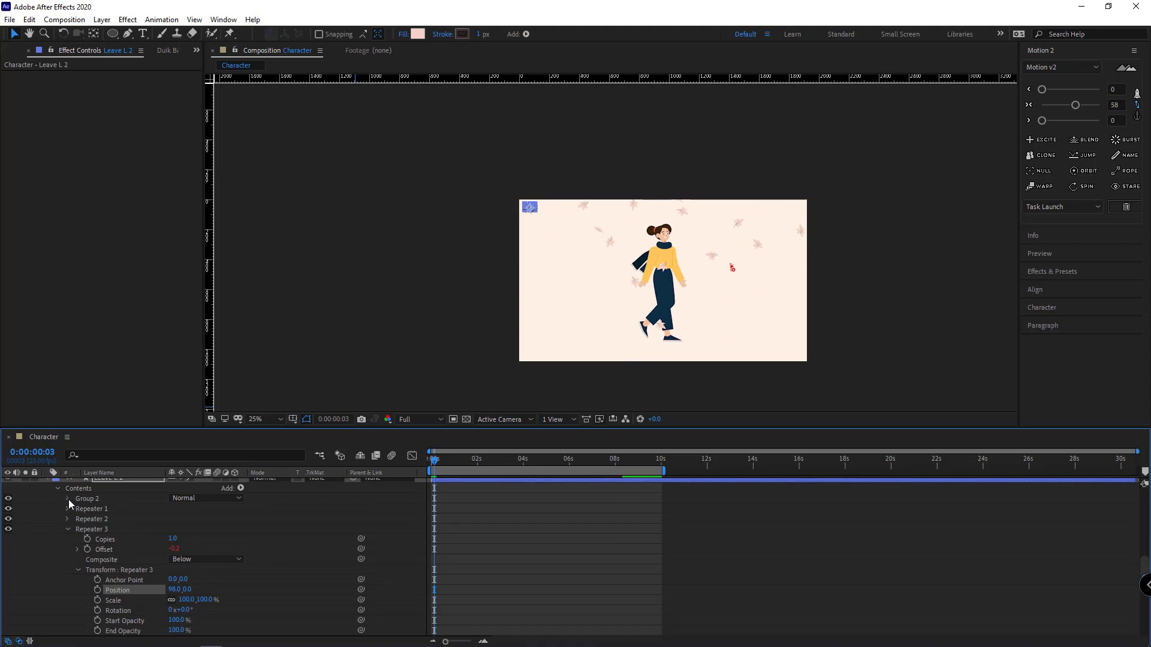
click(67, 498)
click(76, 528)
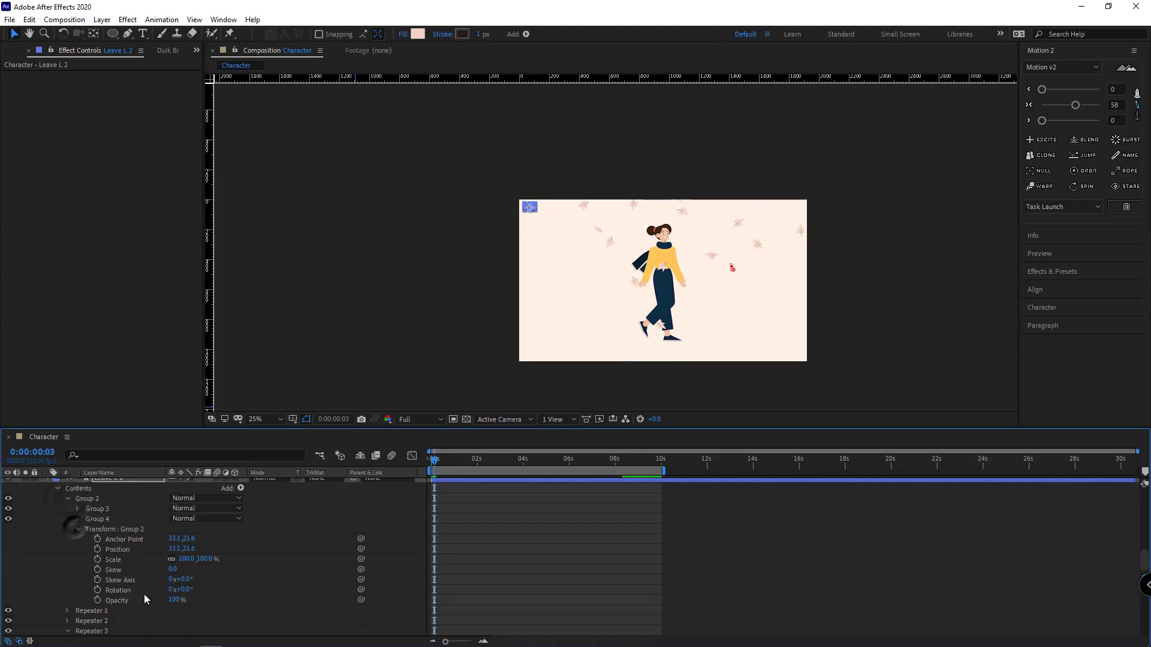
alt+click(98, 590)
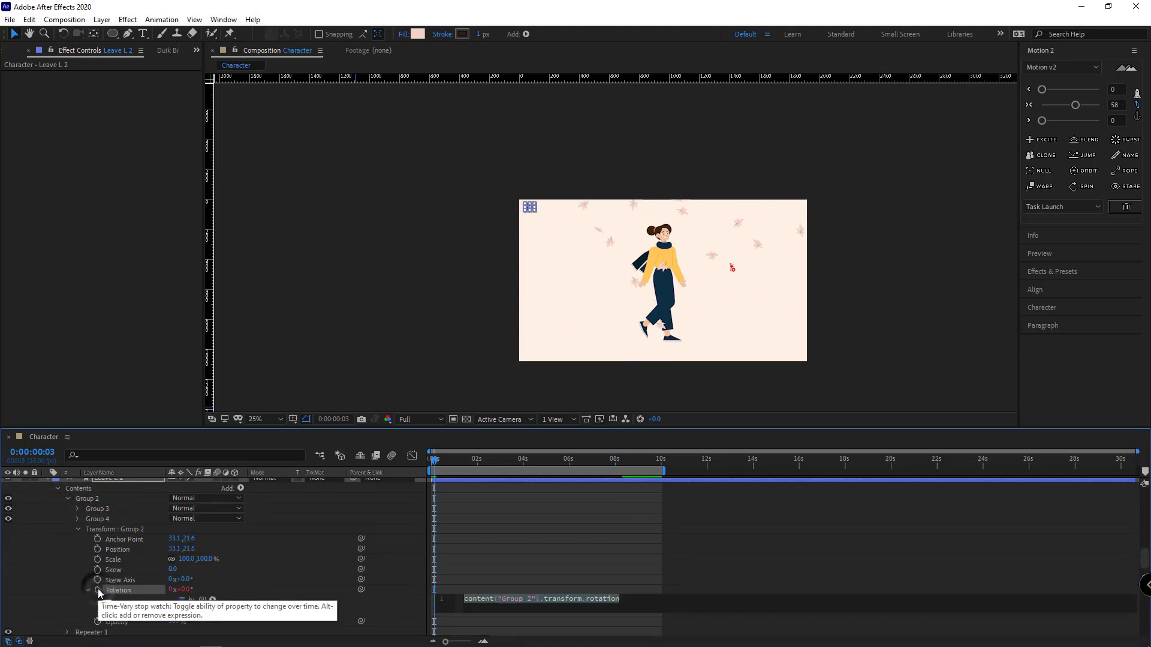
text(time*-1)
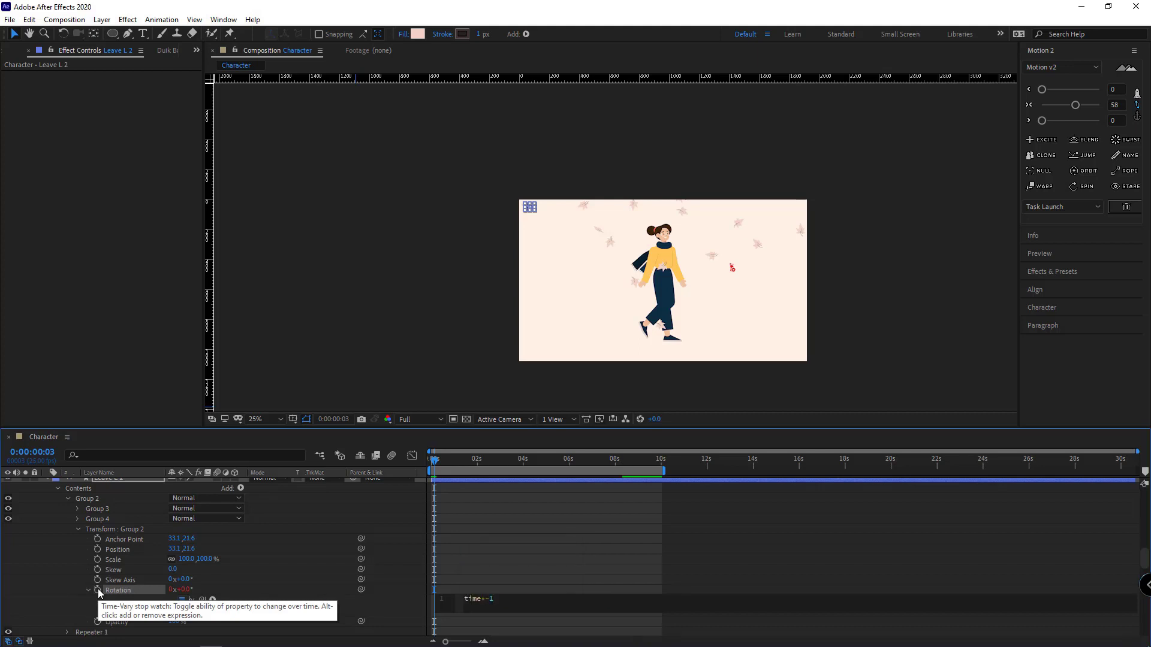
text(50)
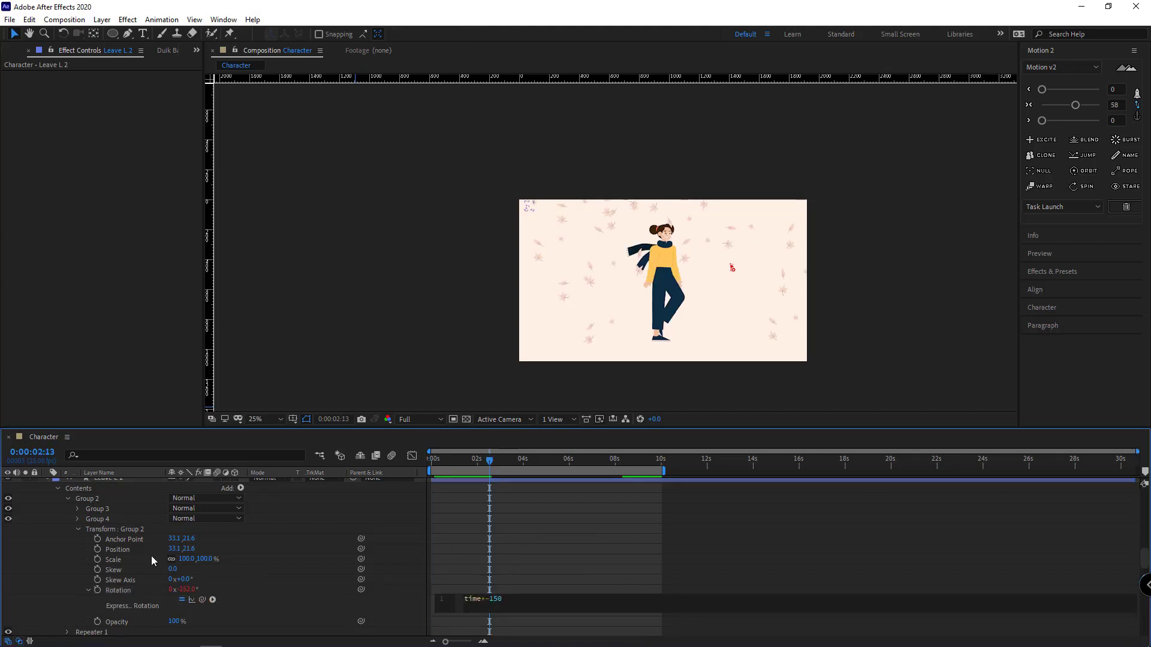
click(55, 574)
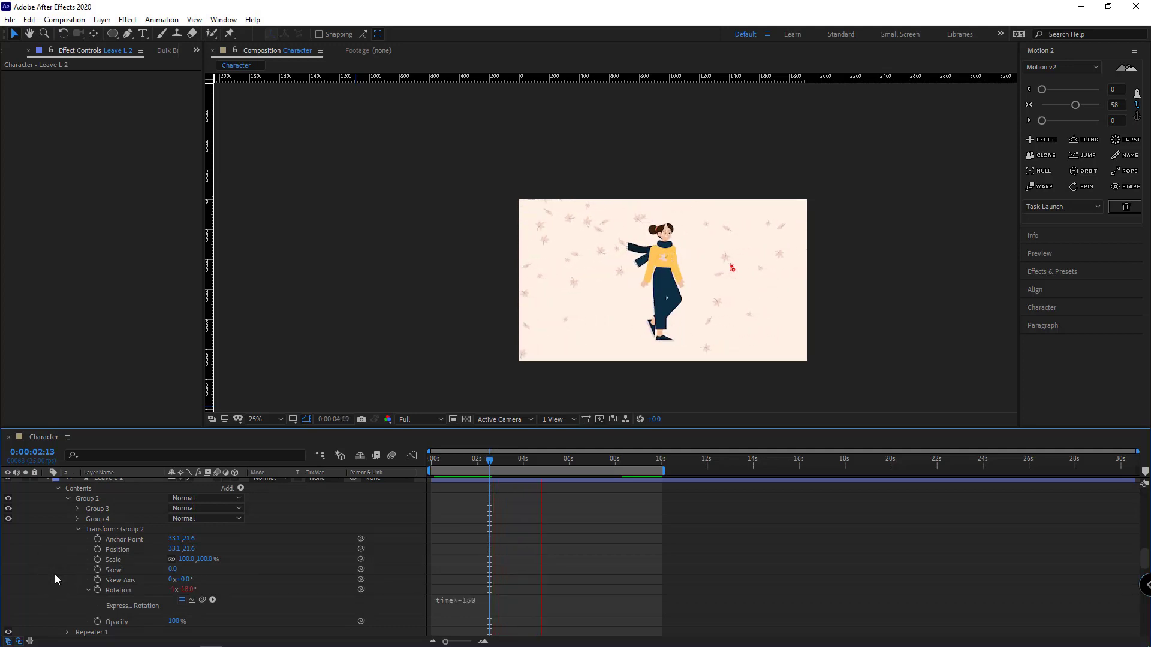
Step: Set the number of copies in the Leave L 2 layer's Repeater 2 to 5
click(78, 530)
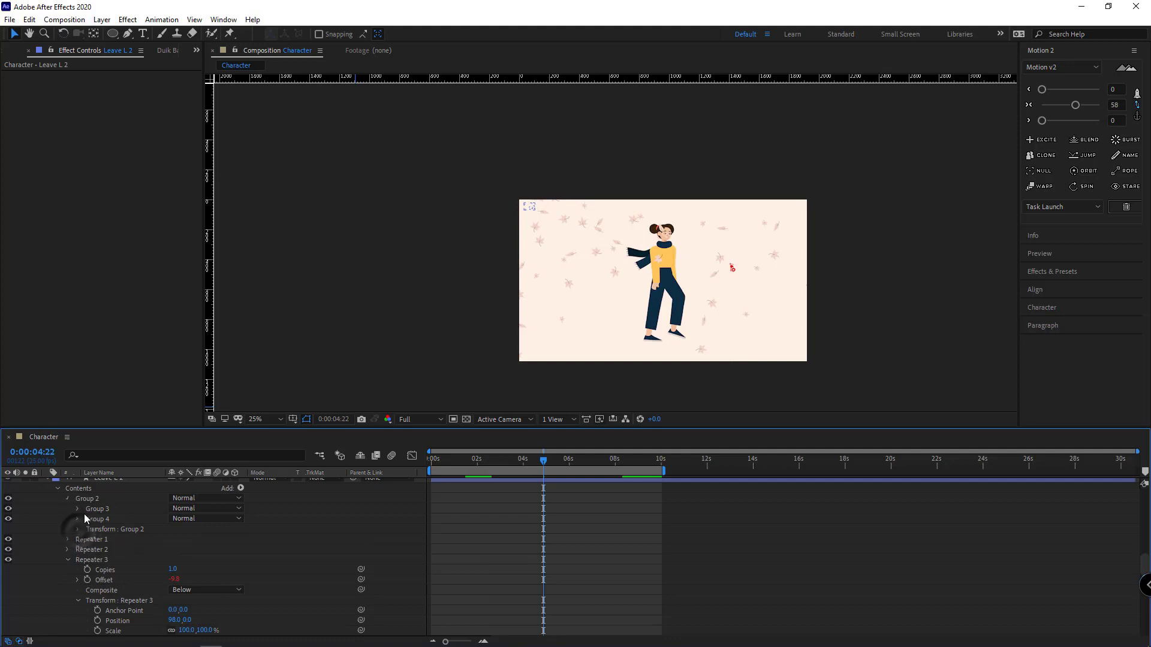
click(67, 499)
click(68, 529)
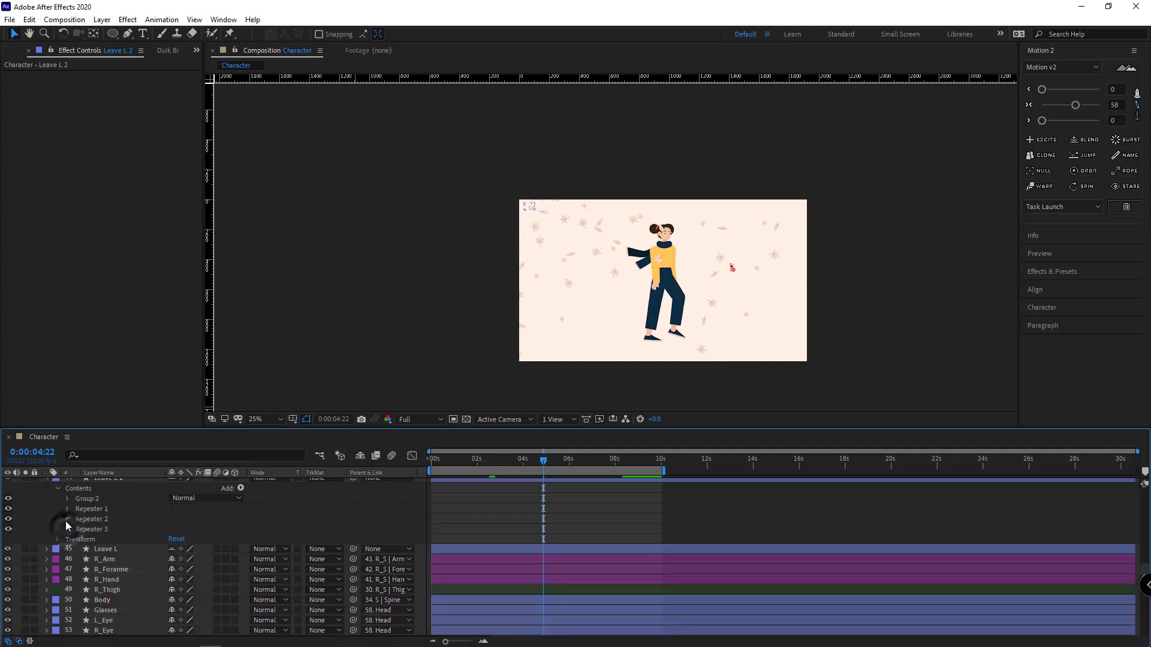
click(67, 519)
text(5)
key(Return)
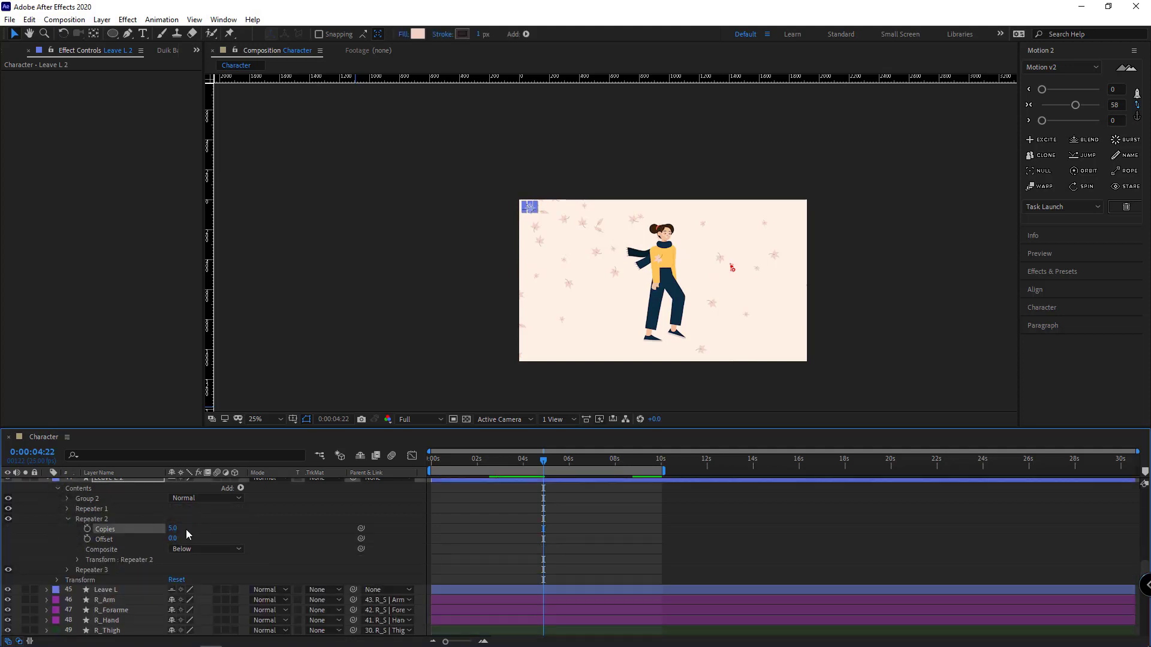
Step: Spread the Leave L 2 leaves by setting Repeater 2's horizontal transform position to about 714
click(76, 559)
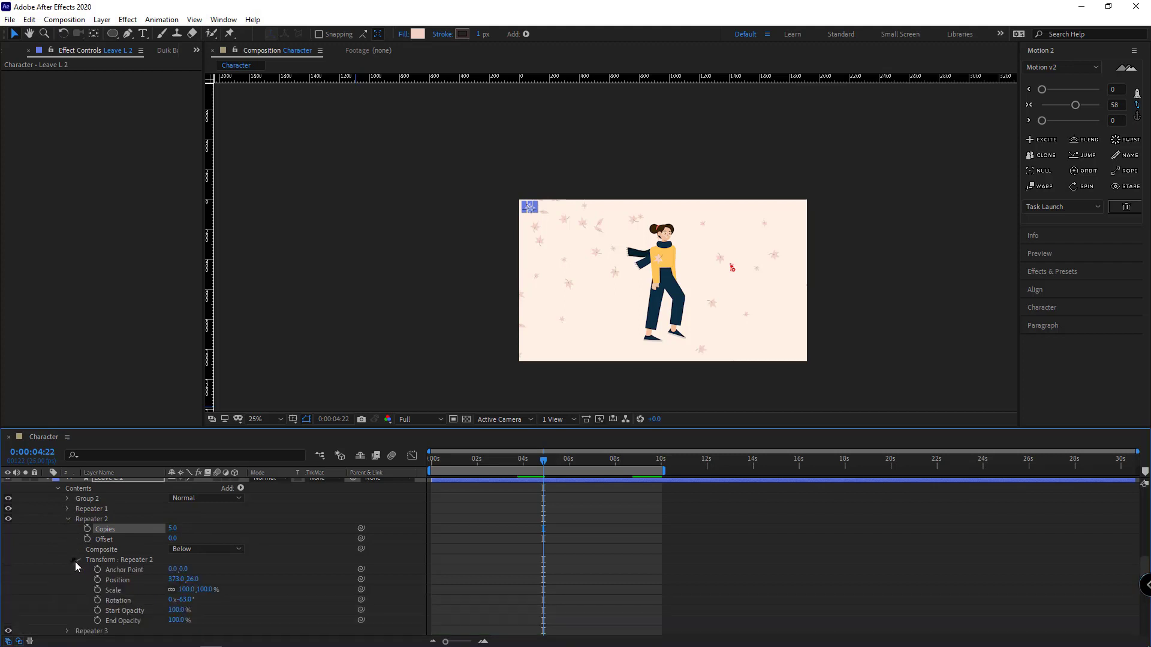
click(77, 560)
click(77, 560)
drag(170, 580, 228, 579)
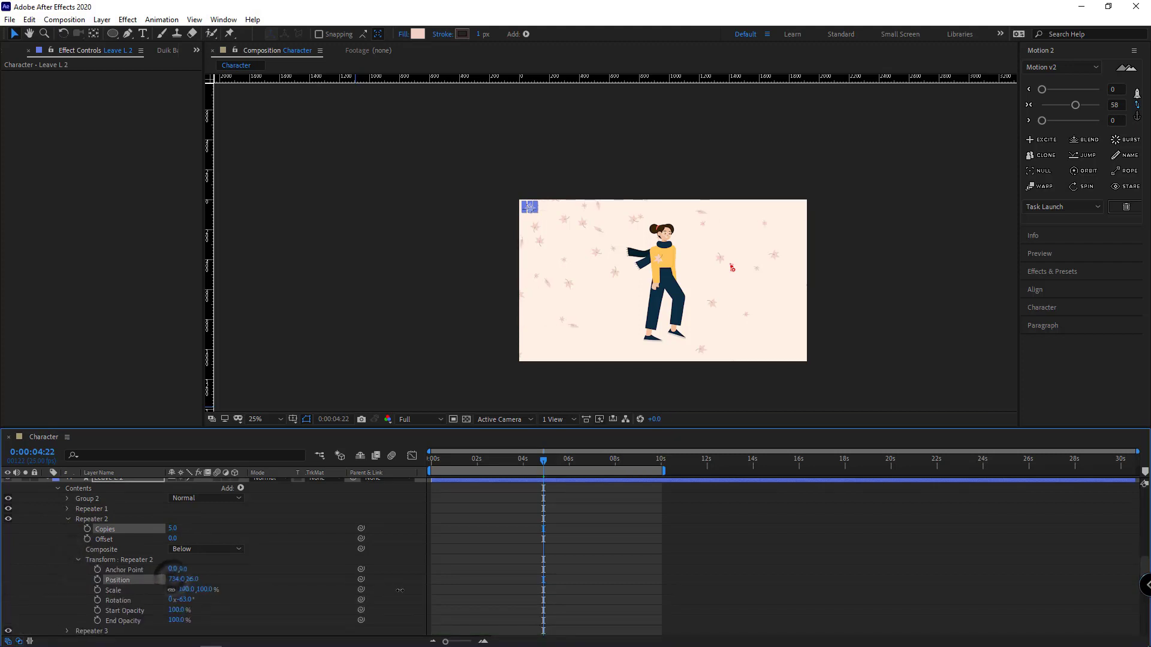
drag(400, 591, 403, 590)
Step: Set the Leave L layer's Repeater 2 to 5 copies with a horizontal transform position of about 743
scroll(114, 579, up, 1)
click(47, 509)
click(113, 520)
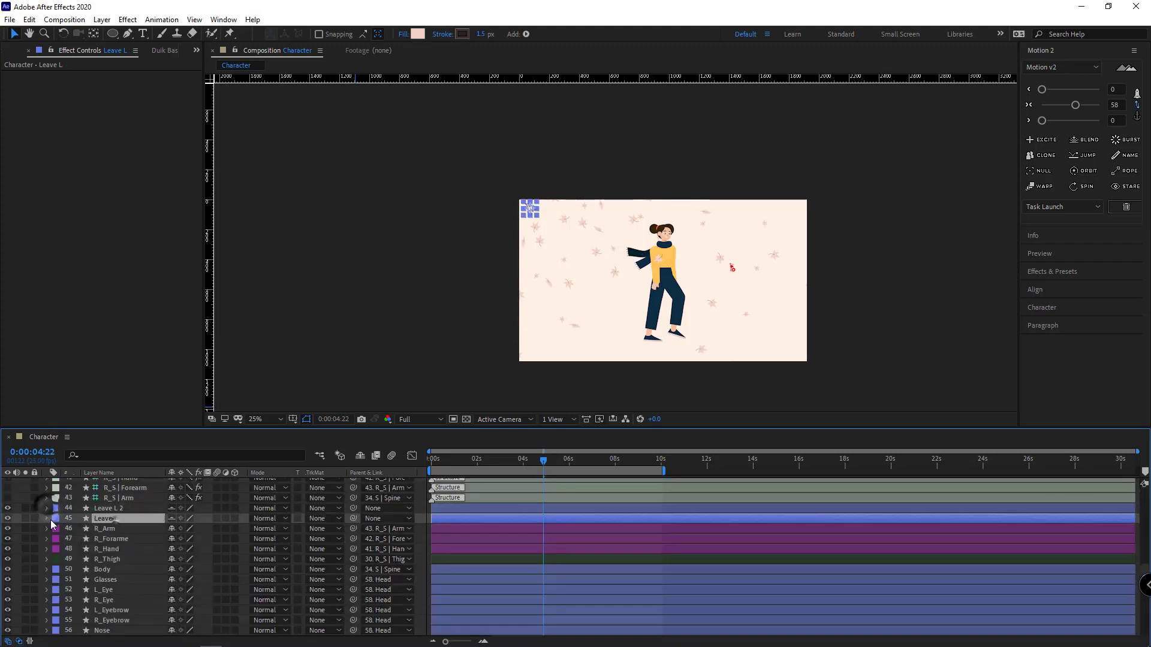
click(47, 518)
click(67, 540)
click(68, 540)
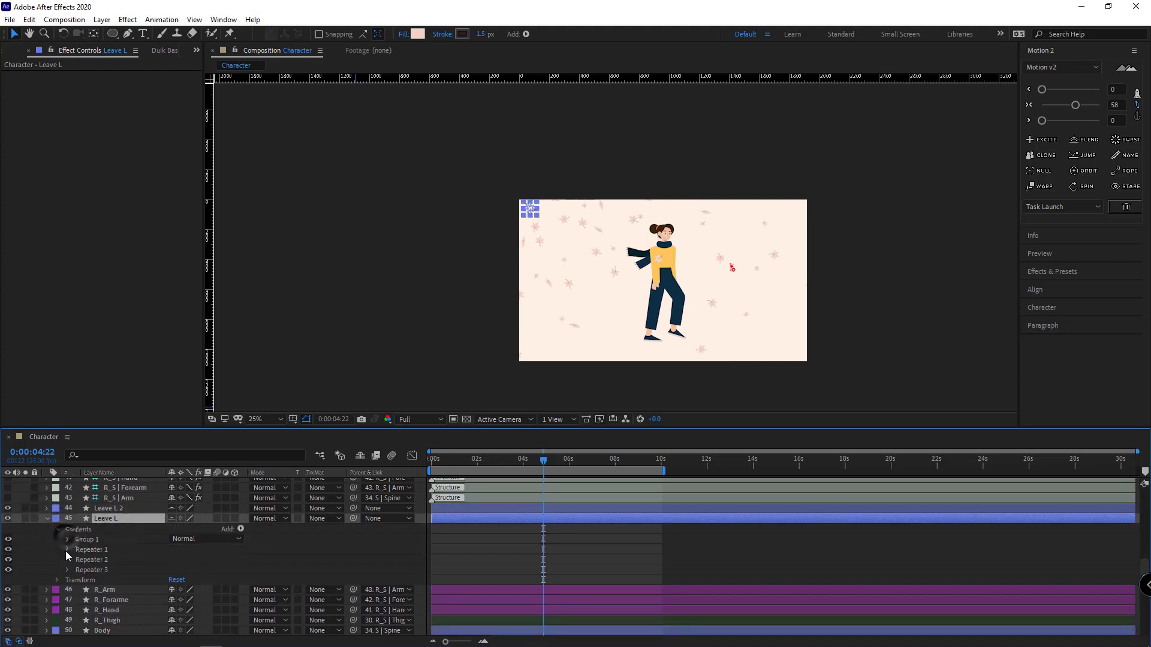
click(67, 560)
scroll(67, 562, down, 1)
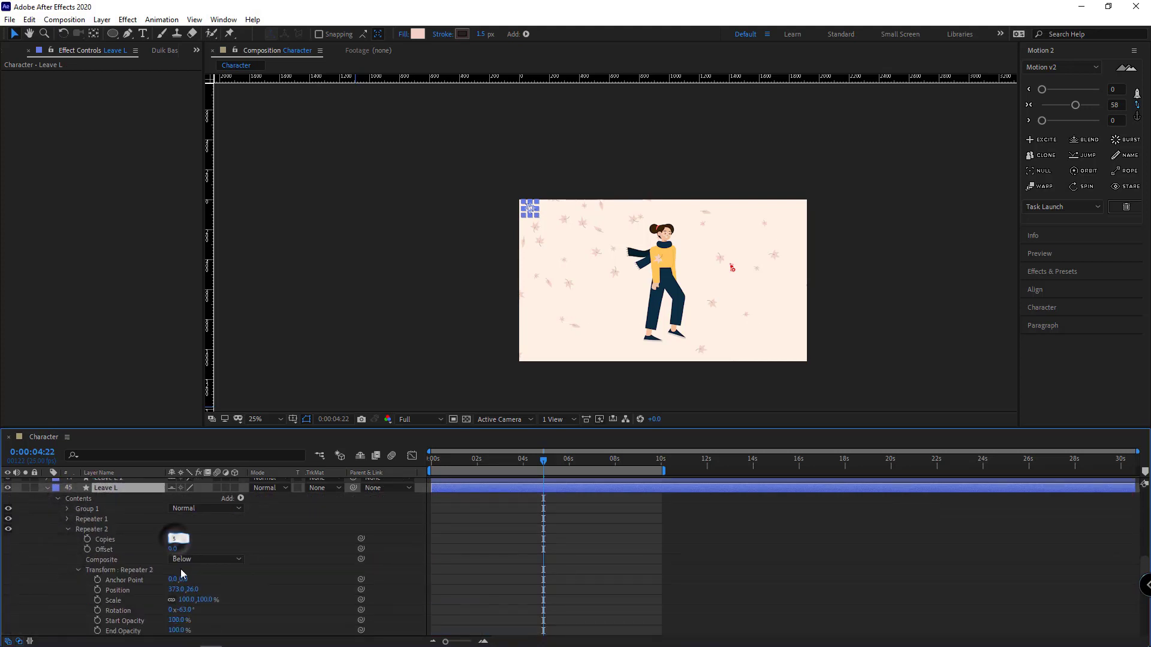
click(176, 590)
text(600)
key(Return)
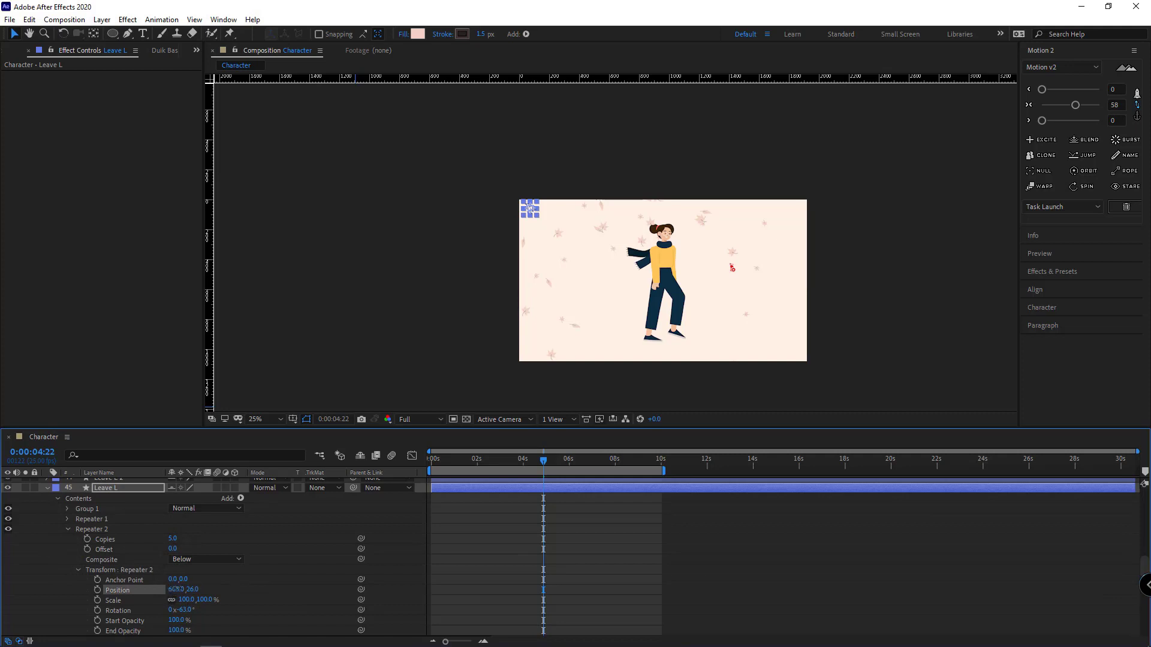
drag(176, 589, 259, 591)
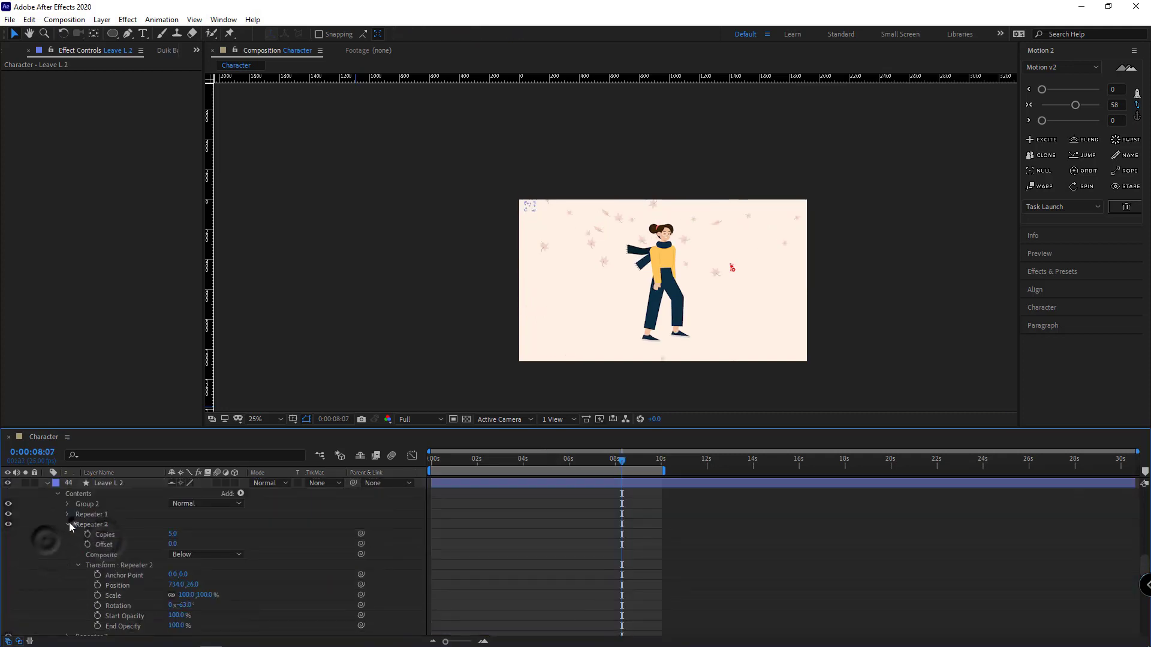
Step: Set the Leave L 2 layer's Repeater 3 vertical transform position to about -49
click(68, 524)
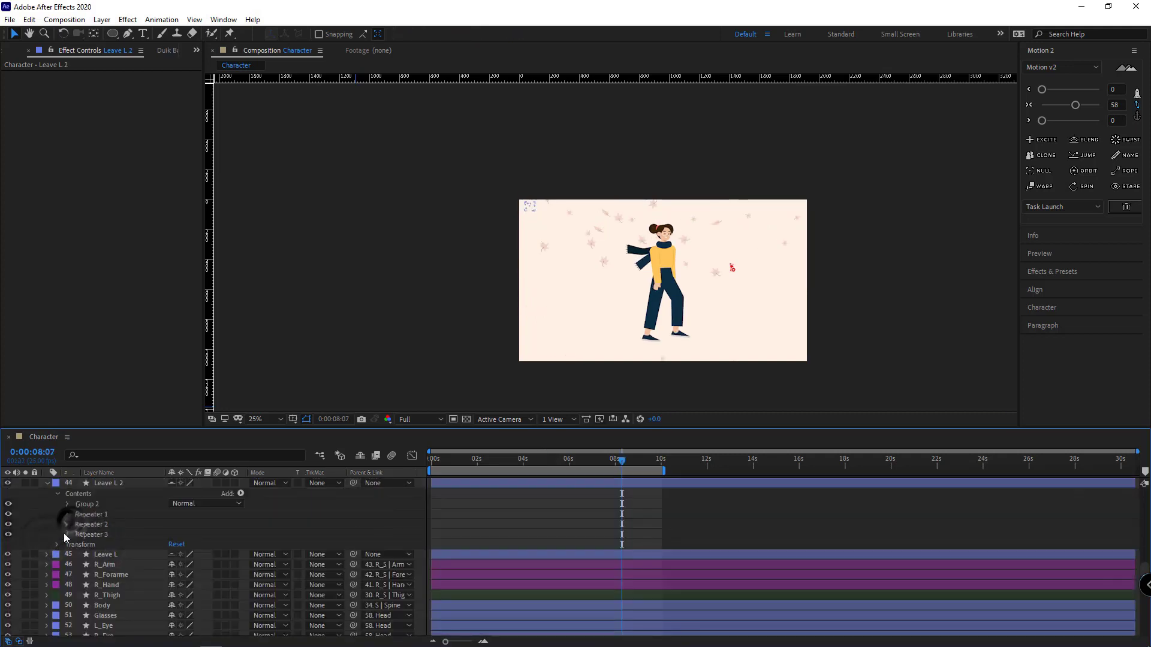
click(68, 535)
drag(189, 589, 219, 588)
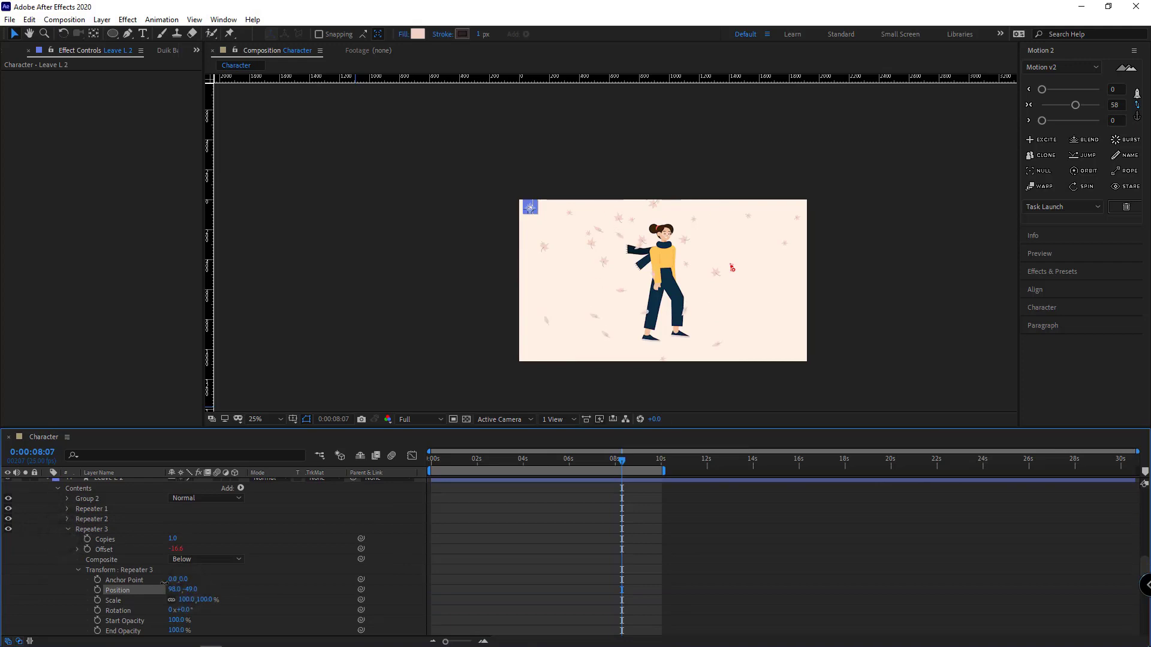
click(67, 529)
Step: Set the Leave L layer's Repeater 3 transform position to about 97, -34
scroll(68, 530, up, 3)
scroll(67, 564, down, 4)
click(48, 519)
scroll(64, 551, down, 1)
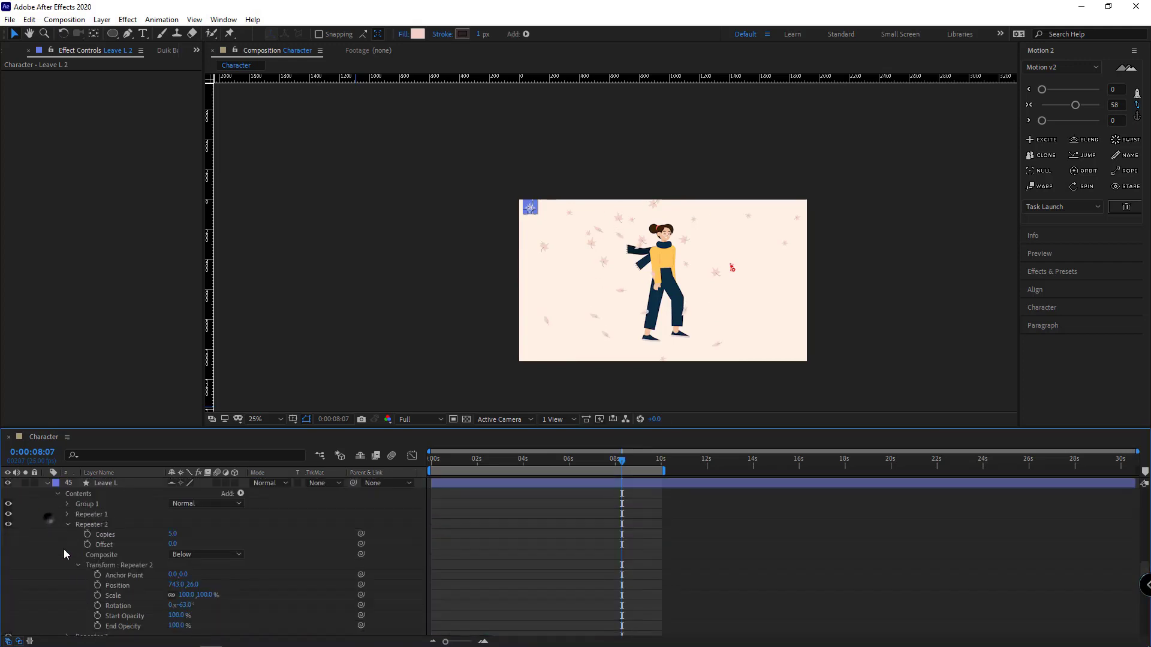
scroll(196, 590, down, 2)
click(68, 574)
scroll(70, 573, down, 3)
drag(192, 560, 173, 561)
scroll(187, 592, up, 3)
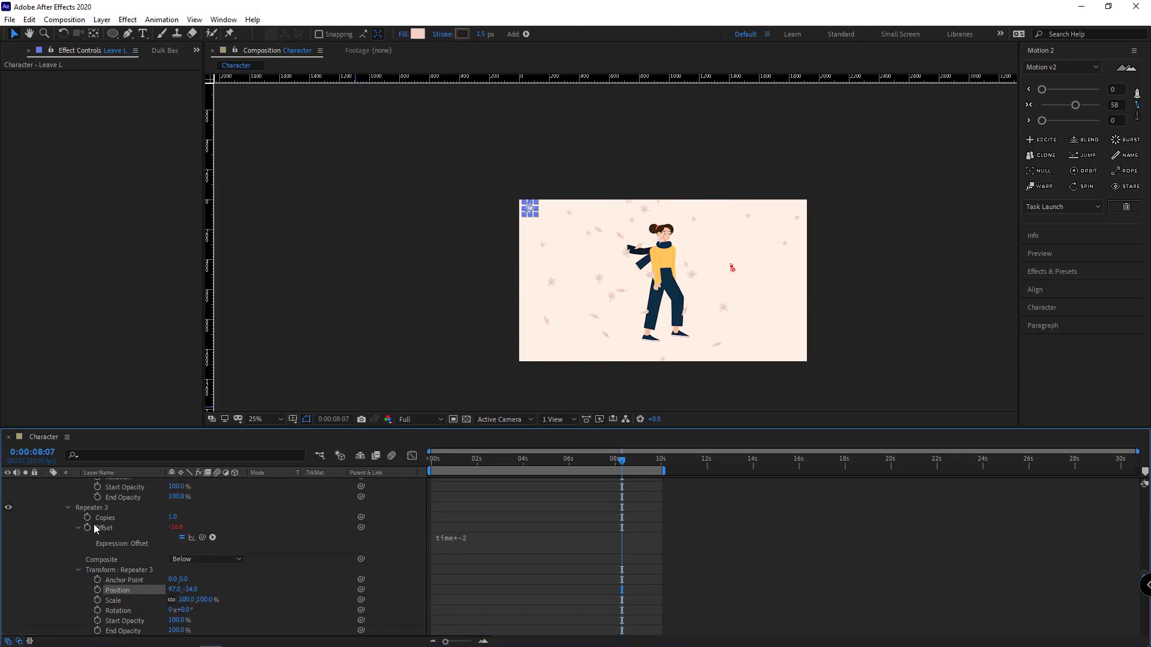
Step: Set Leave L's Repeater 2 transform to rotation -47°, position 736, 44 and anchor point 0, -151, and preview from the start
mouse_move(217, 509)
mouse_down()
mouse_move(191, 511)
mouse_move(213, 517)
mouse_up()
scroll(188, 531, up, 2)
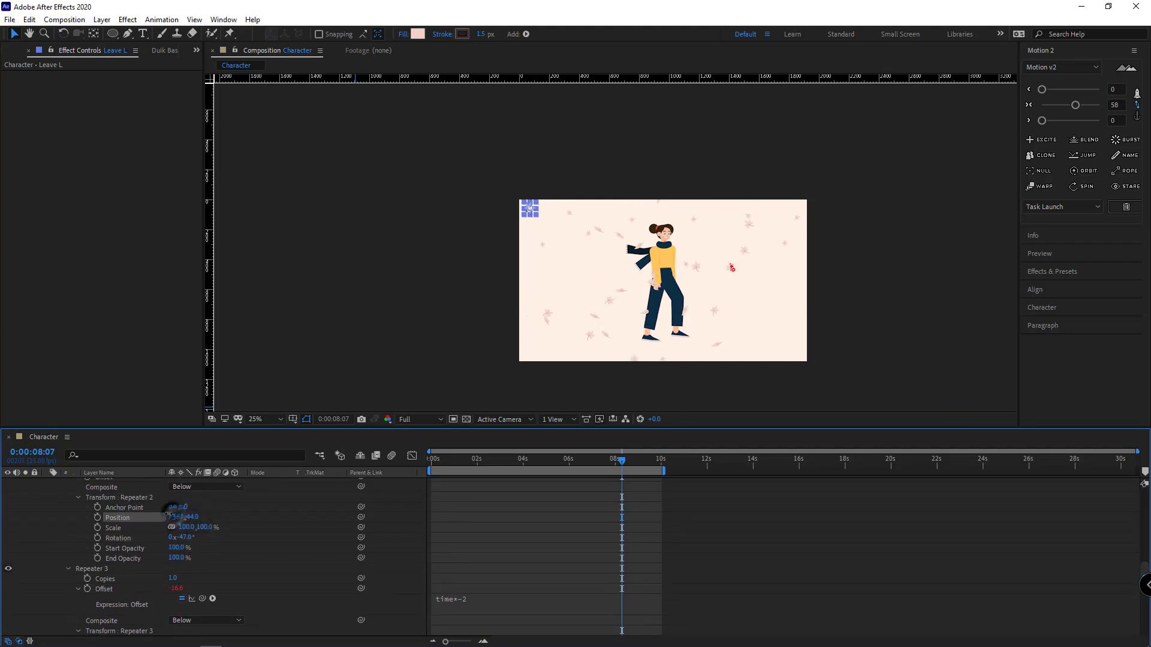
scroll(199, 572, up, 3)
drag(256, 569, 215, 569)
key(space)
click(433, 461)
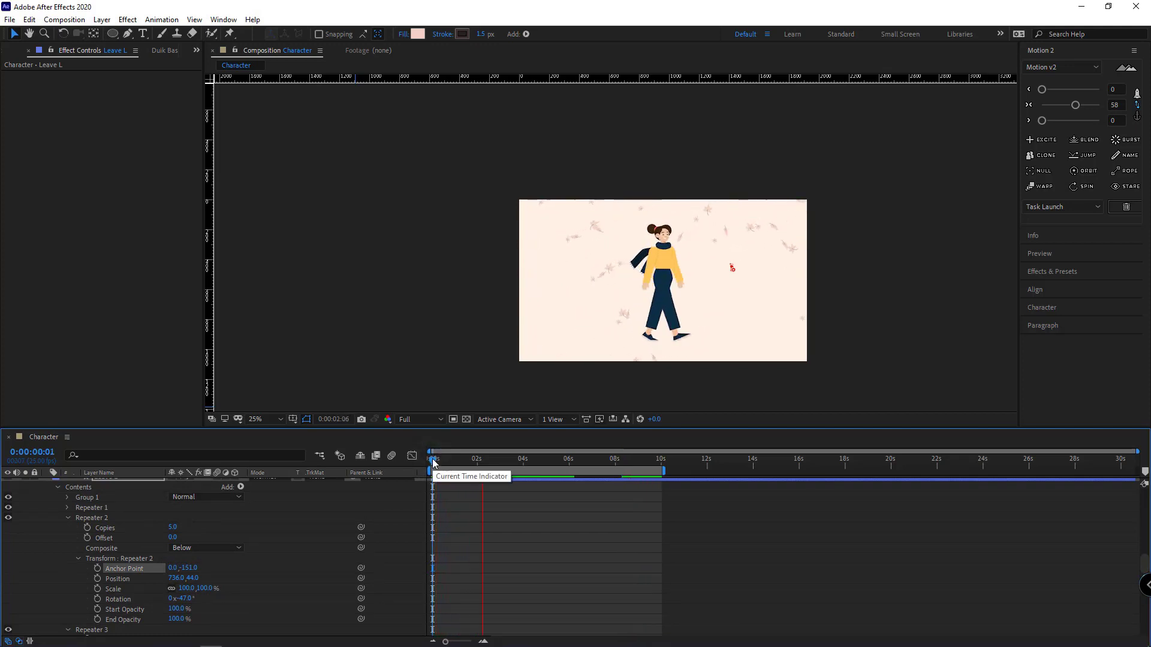
Step: Collapse the expanded Leave L and Leave L 2 layers and duplicate the Leave S layer
scroll(84, 532, up, 1)
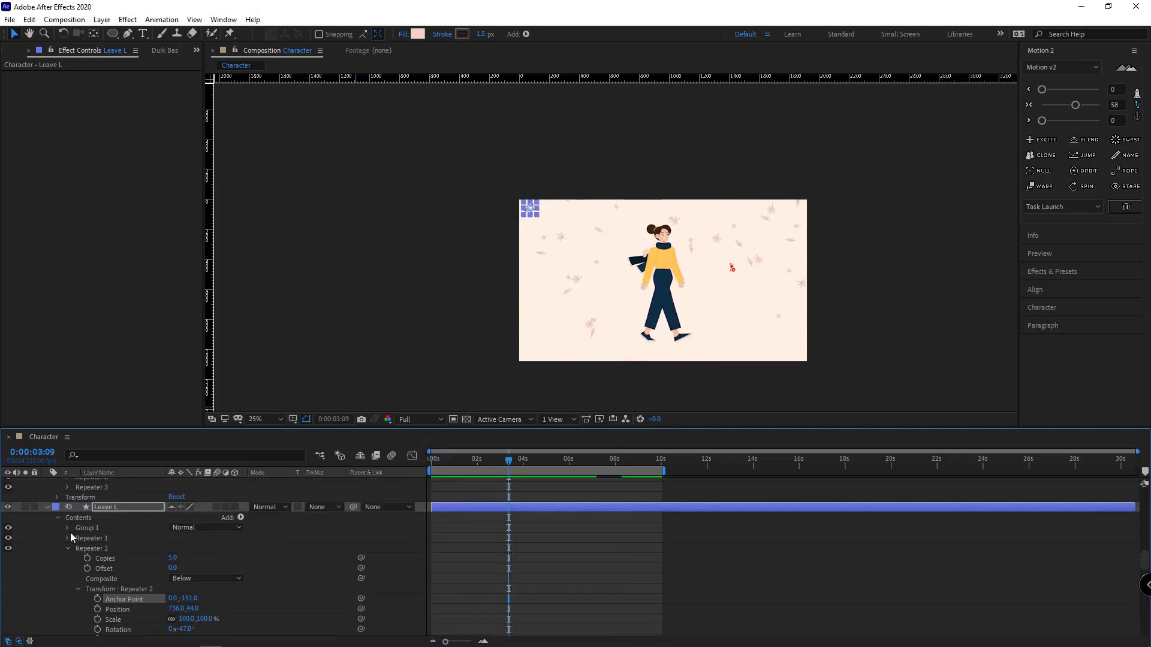
click(54, 507)
click(77, 532)
click(47, 507)
scroll(53, 548, up, 2)
click(47, 496)
scroll(120, 545, down, 5)
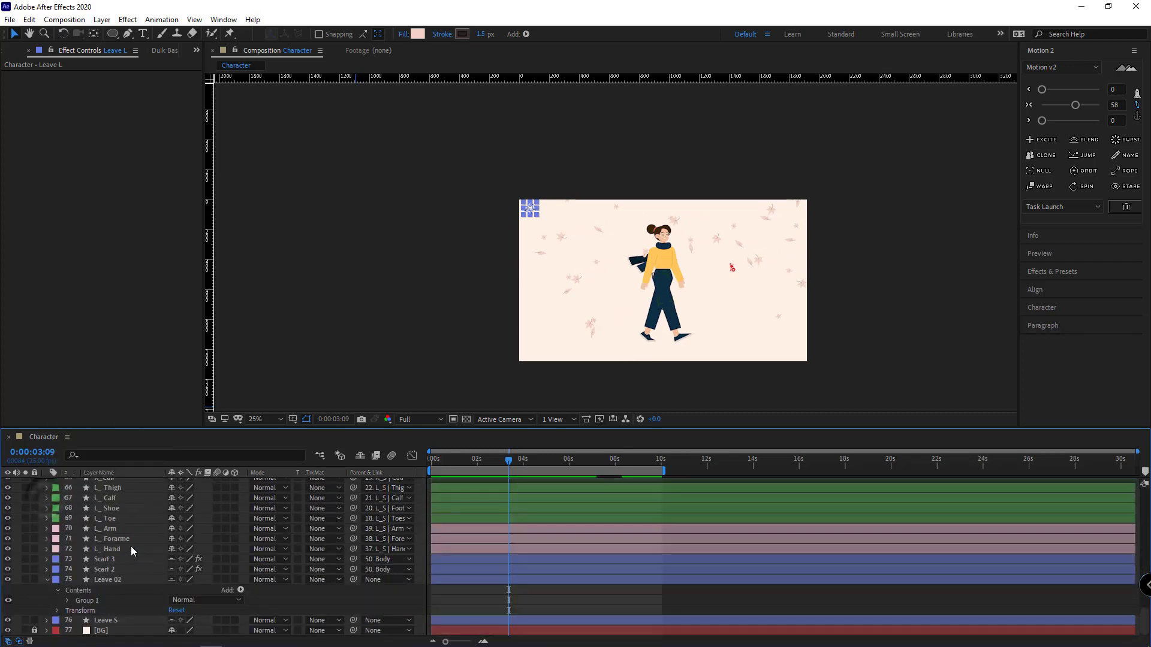
click(113, 579)
click(73, 621)
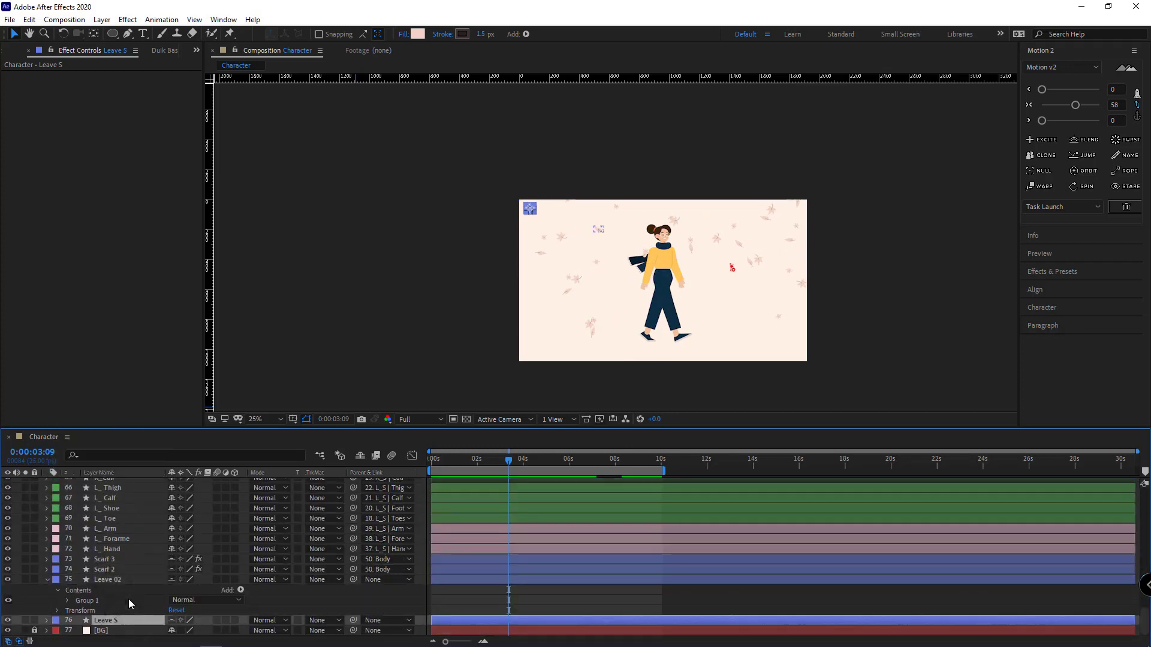
key(ctrl+d)
Step: Replace Group 1 in Leave S 2 with a copy of Leave 02's Group 1 above the repeaters, and delete the Leave 02 layer
click(46, 611)
scroll(102, 574, down, 1)
click(89, 571)
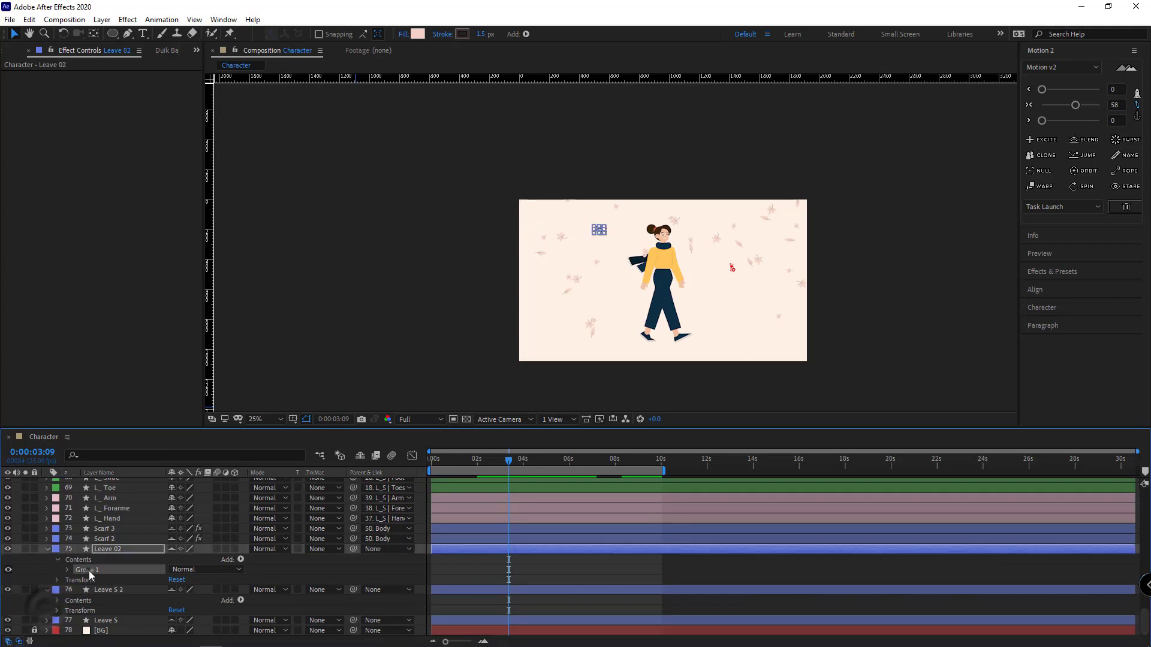
key(ctrl+c)
click(57, 600)
scroll(57, 600, down, 2)
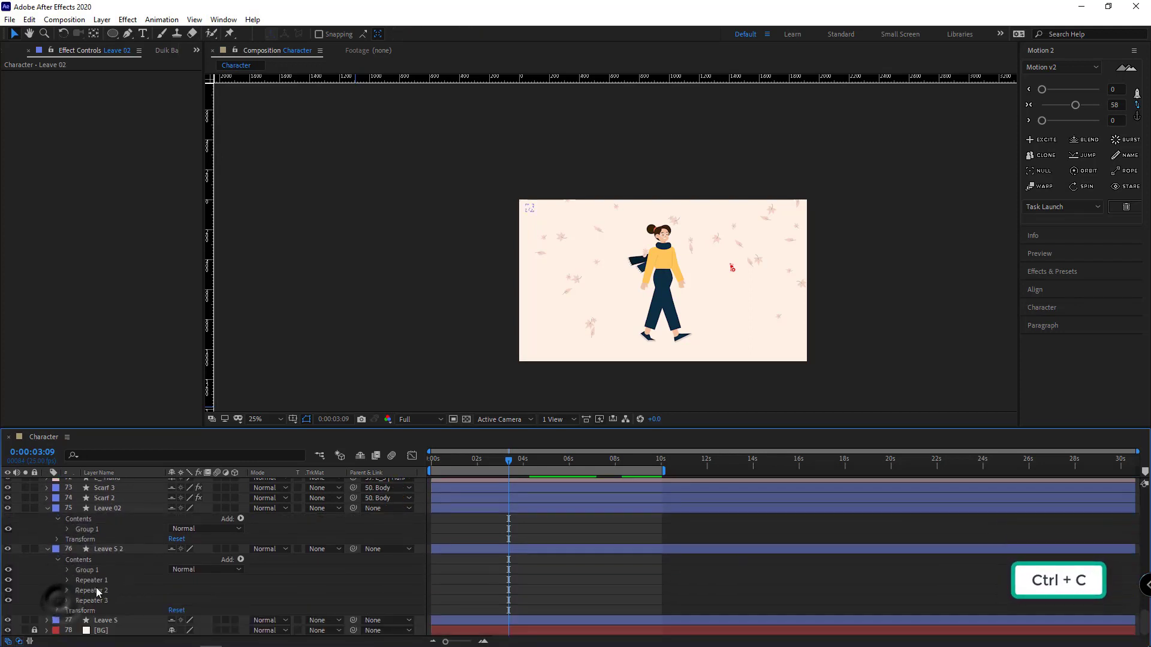
click(84, 559)
key(ctrl+v)
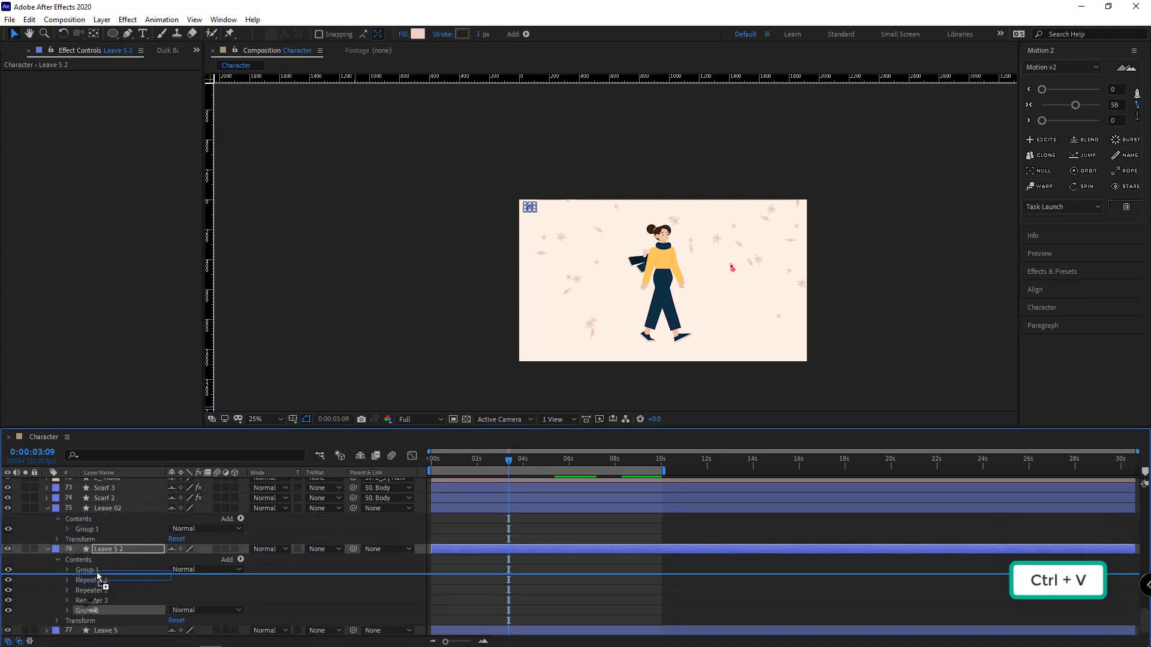
click(91, 570)
key(Delete)
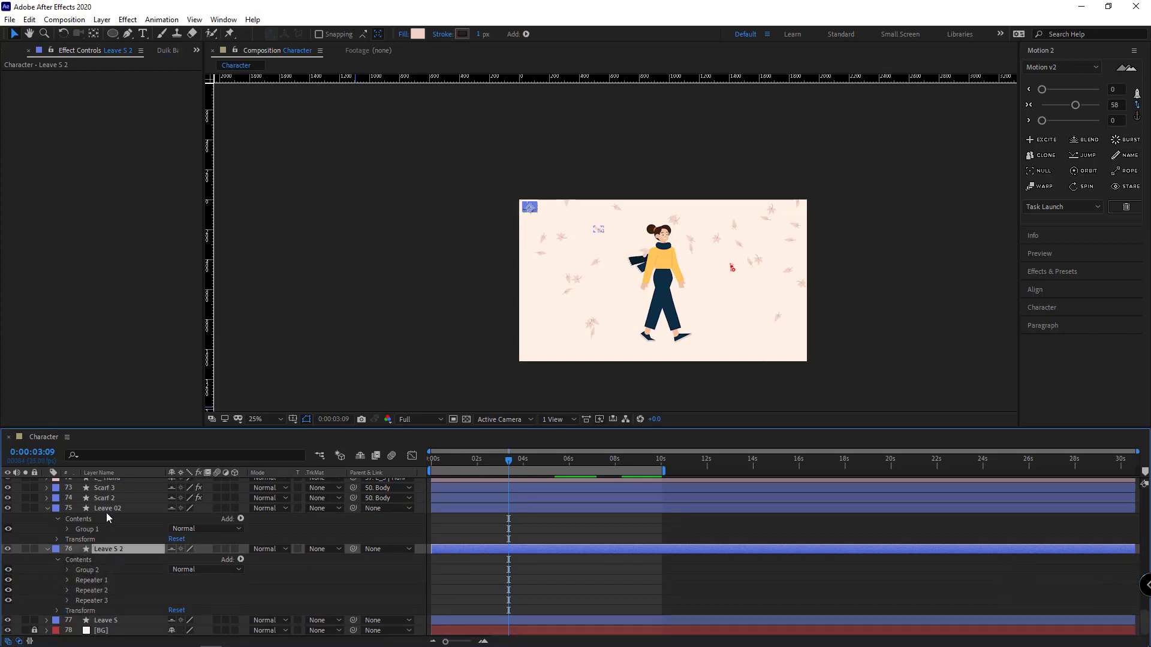
click(106, 509)
key(Delete)
Step: Set Leave S 2's Repeater 2 to 5 copies with a horizontal transform position of about 777
click(68, 549)
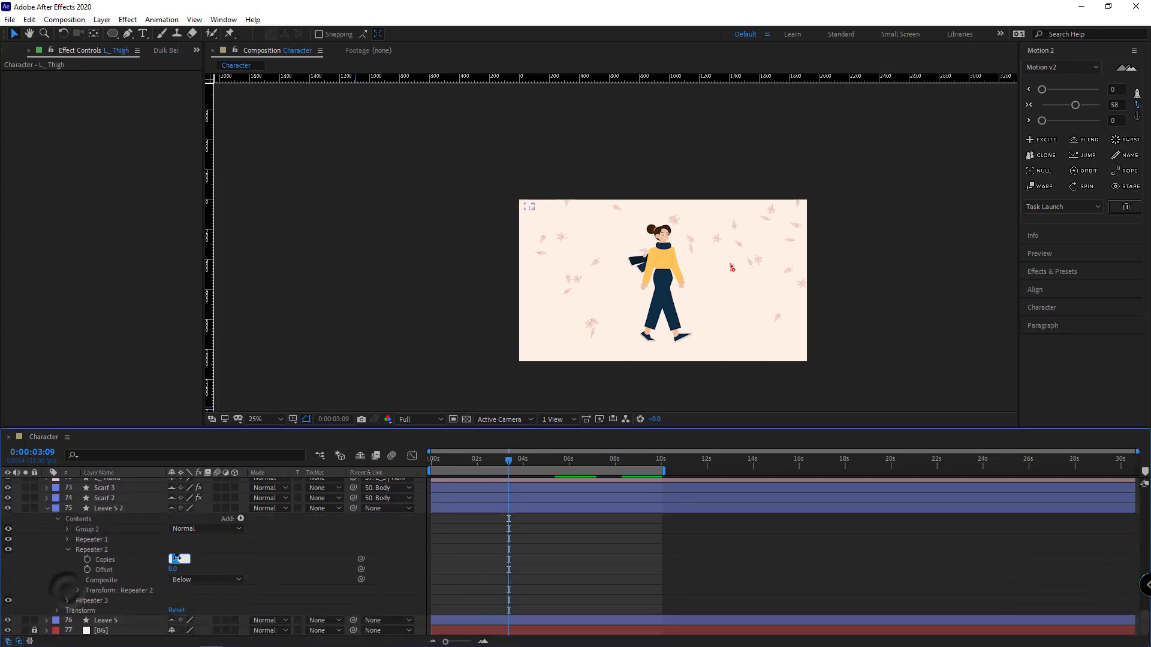
text(5)
key(Return)
click(78, 591)
scroll(83, 594, down, 1)
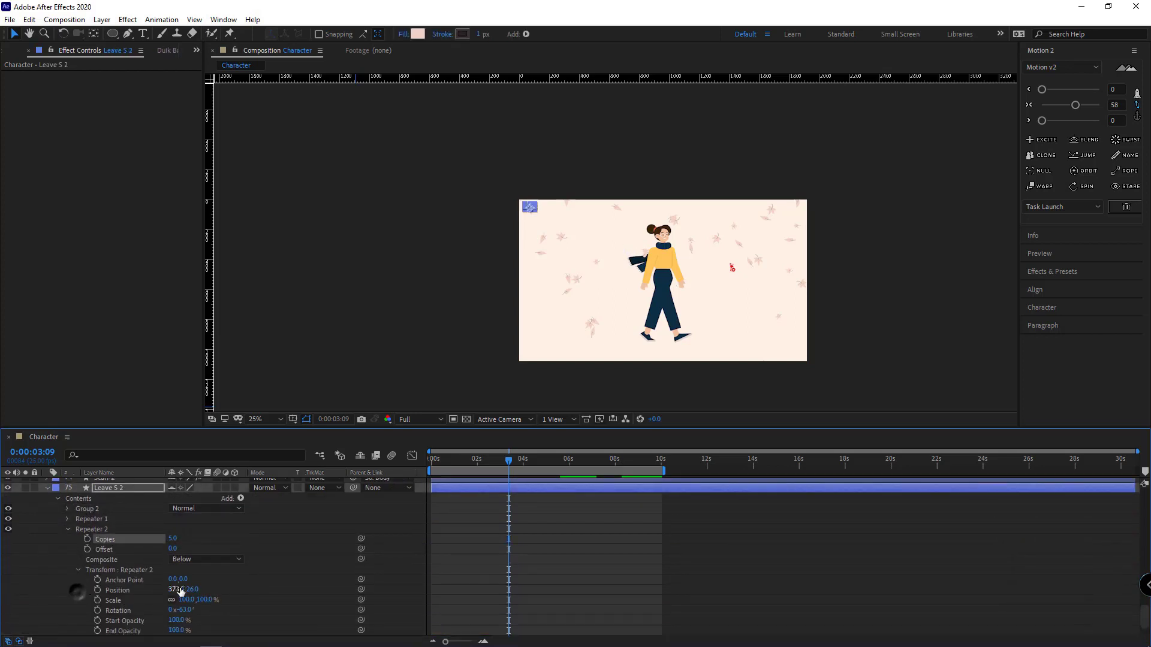
drag(176, 590, 400, 596)
Step: Set the transform scale of Leave S 2's Group 2 to 50% and preview the animation
click(68, 509)
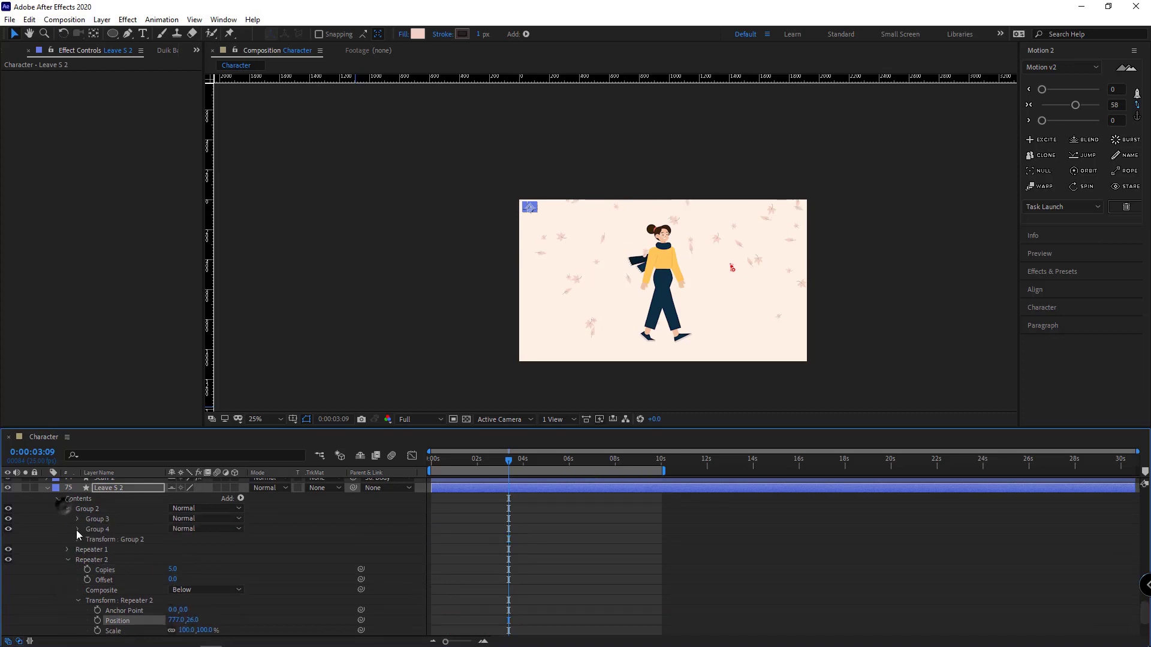
click(77, 539)
key(Return)
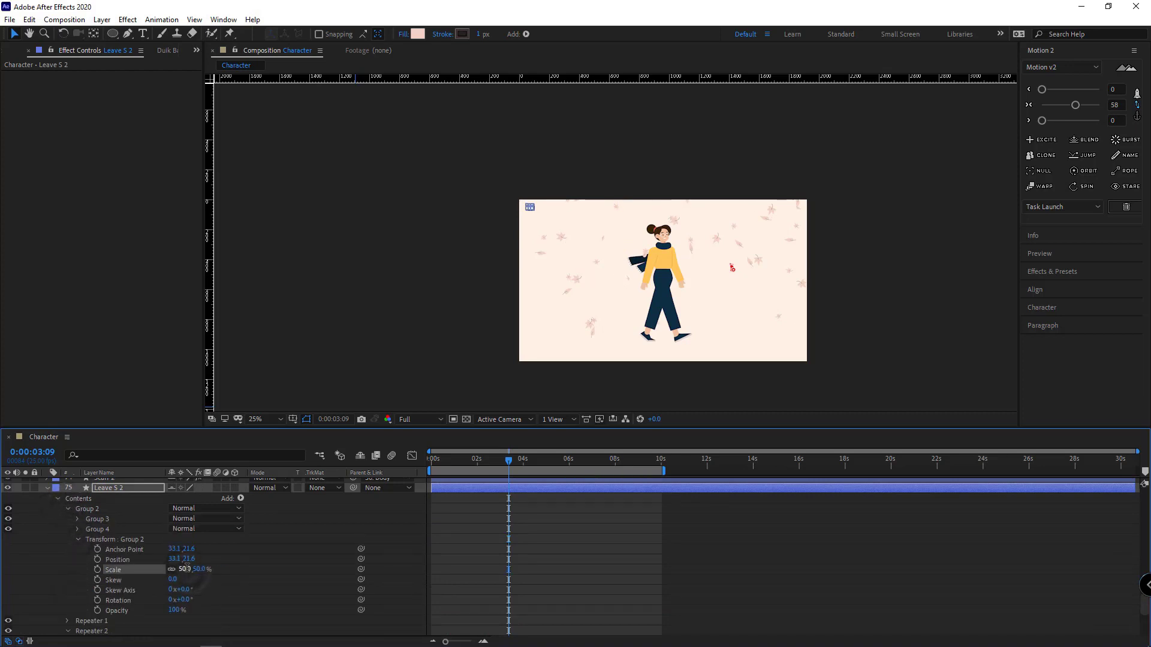
key(space)
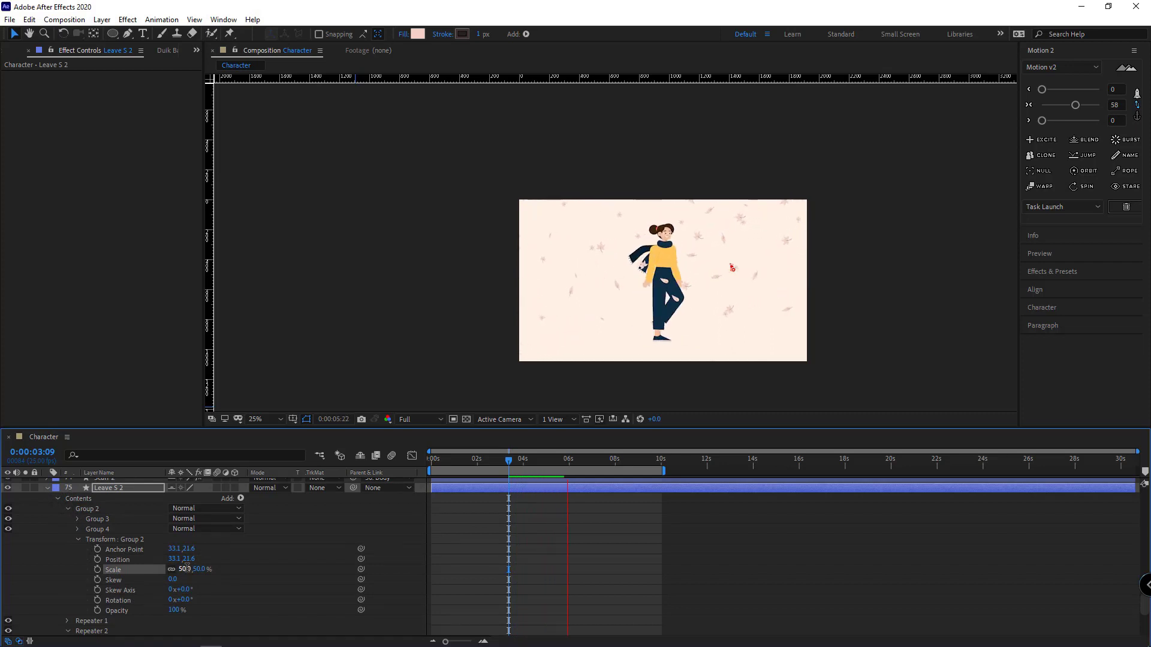
key(space)
Step: Set the transform scale of Leave L's Group 1 to 90%, preview the animation and collapse the layer
scroll(148, 552, down, 2)
scroll(147, 554, up, 14)
click(109, 519)
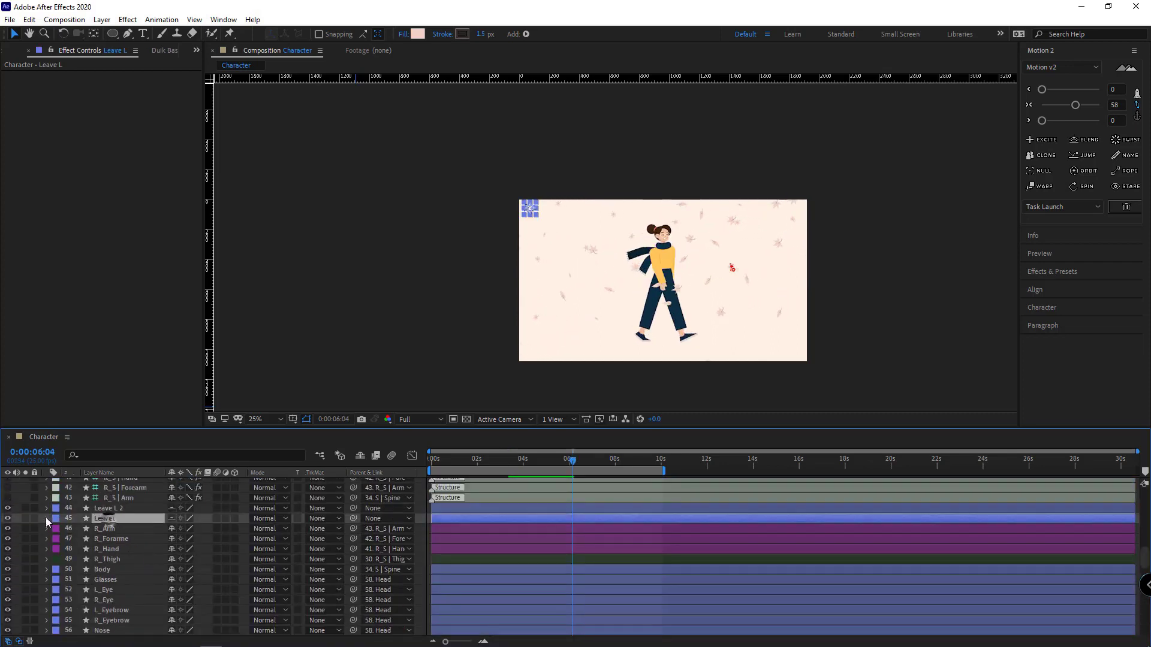
click(47, 519)
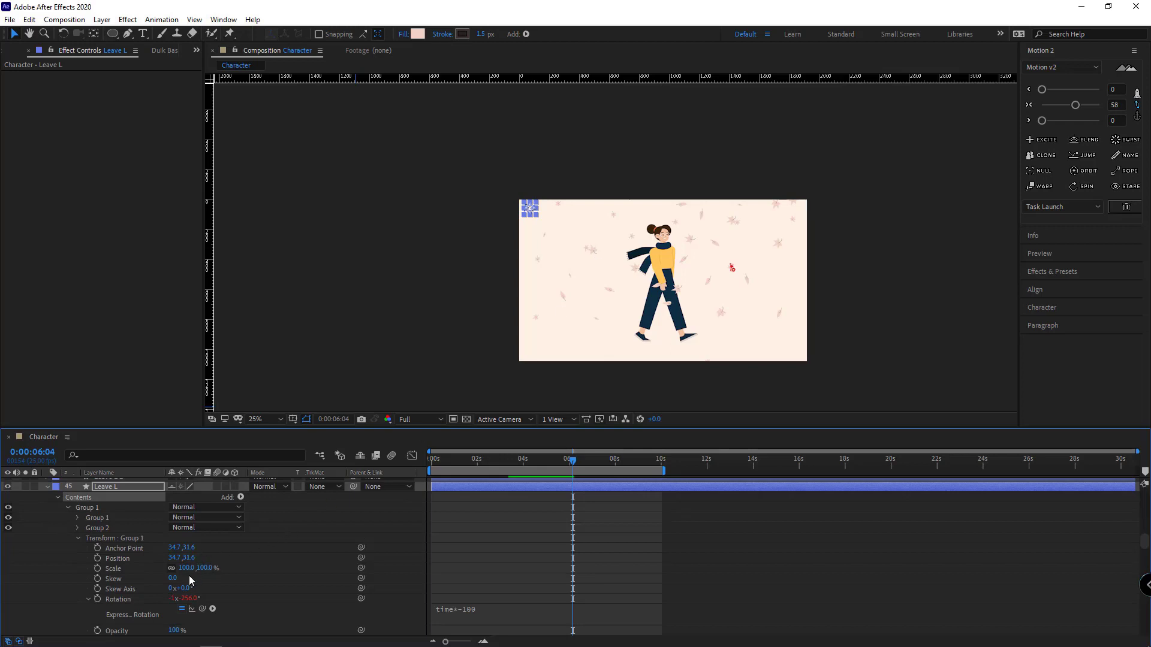
text(80)
key(Return)
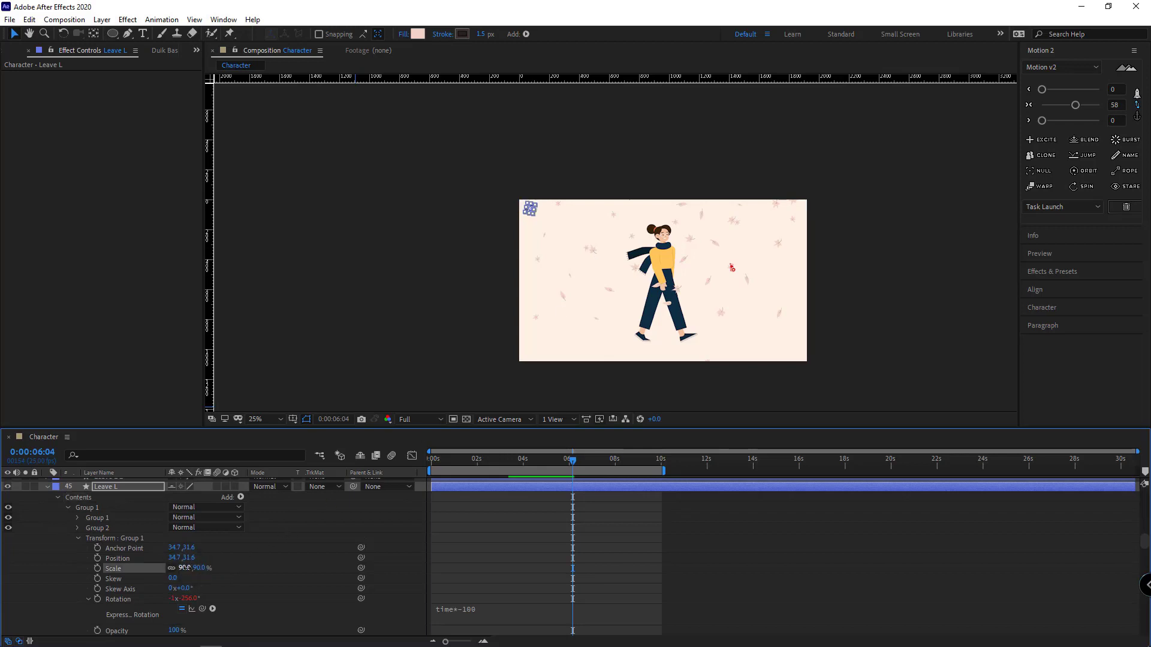
click(68, 557)
key(space)
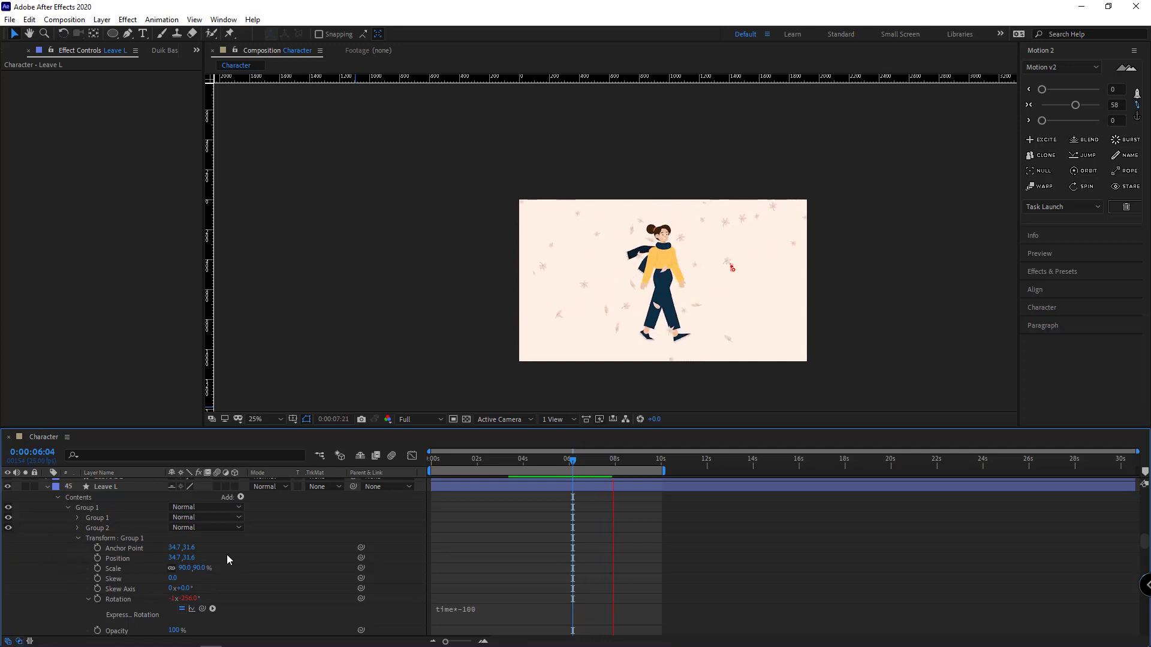
key(space)
scroll(195, 575, up, 3)
key(ctrl+a)
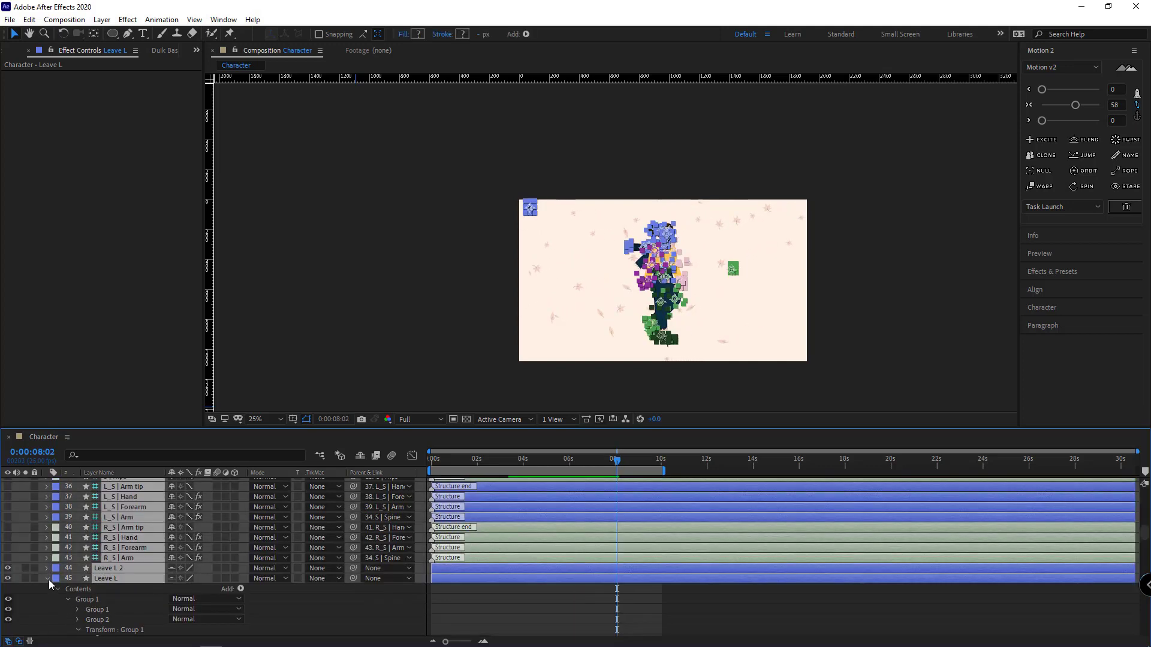
click(48, 579)
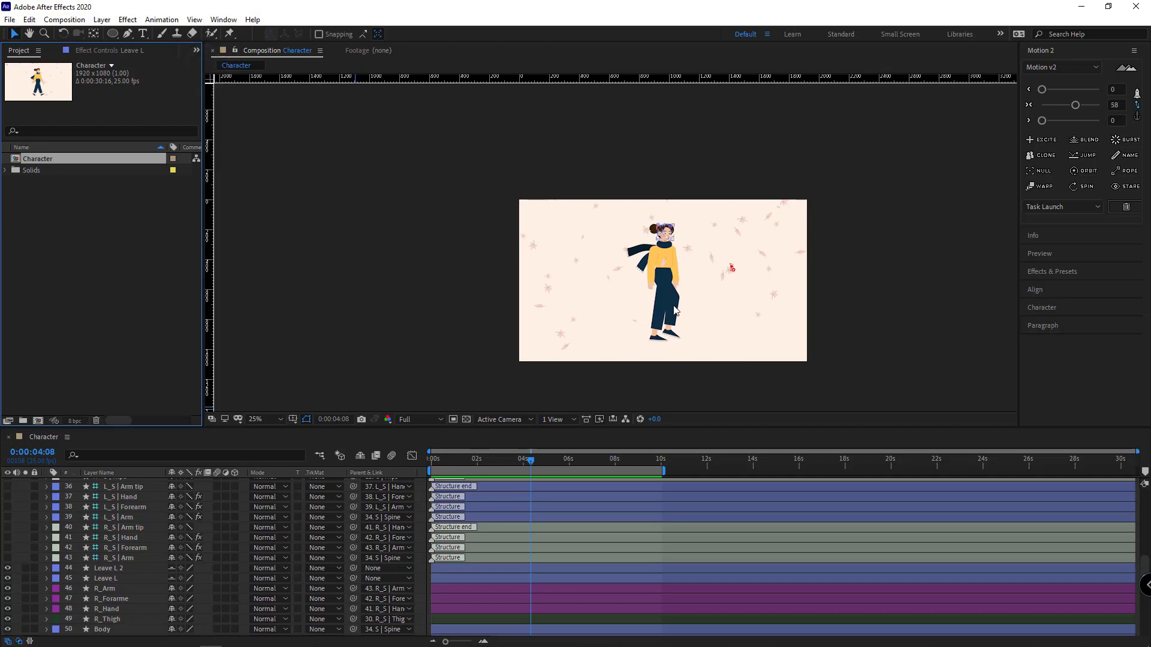
Step: Import Scene.ai as a composition with Layer Size footage dimensions and open the Scene composition
double_click(41, 204)
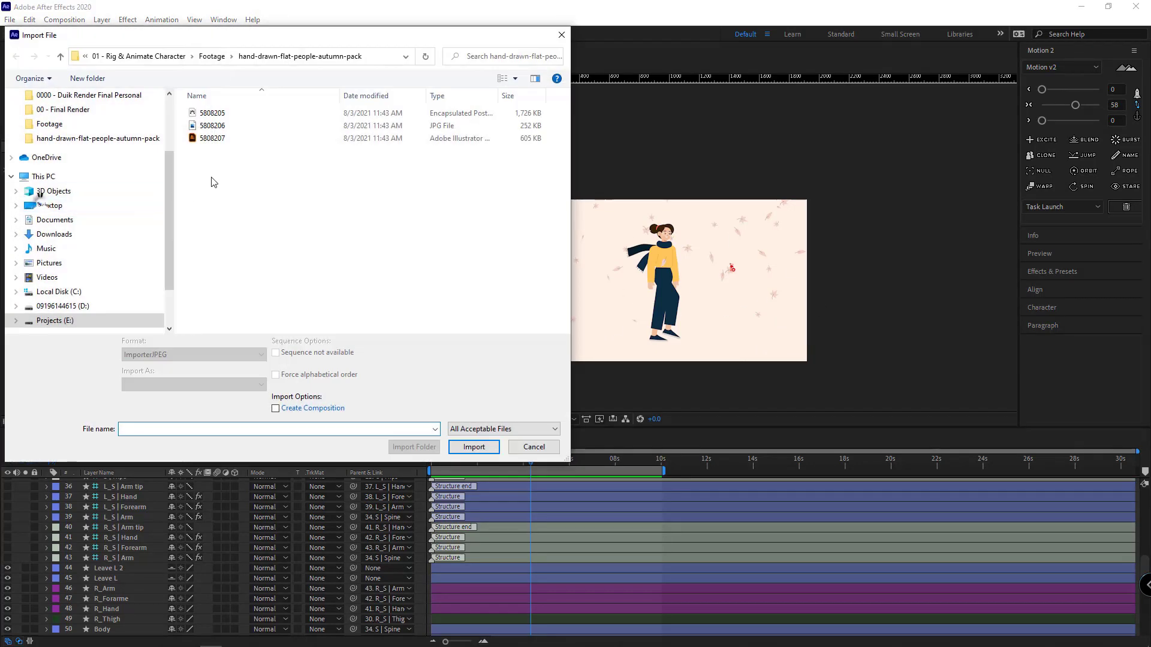
key(alt+Up)
double_click(218, 189)
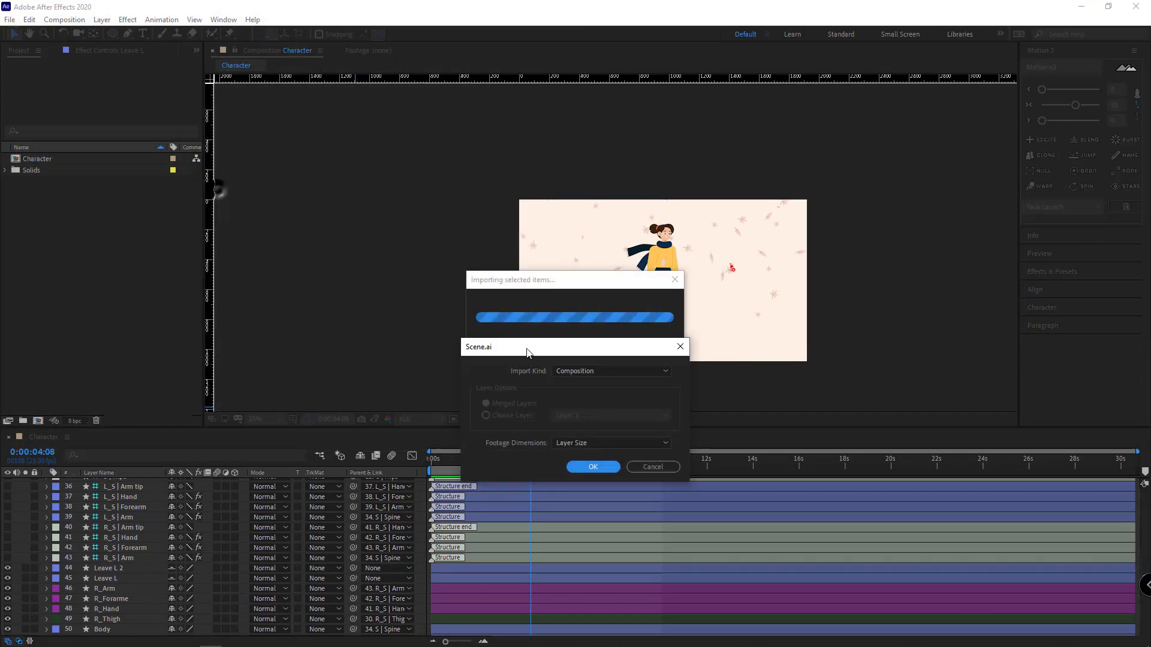
click(612, 470)
double_click(35, 173)
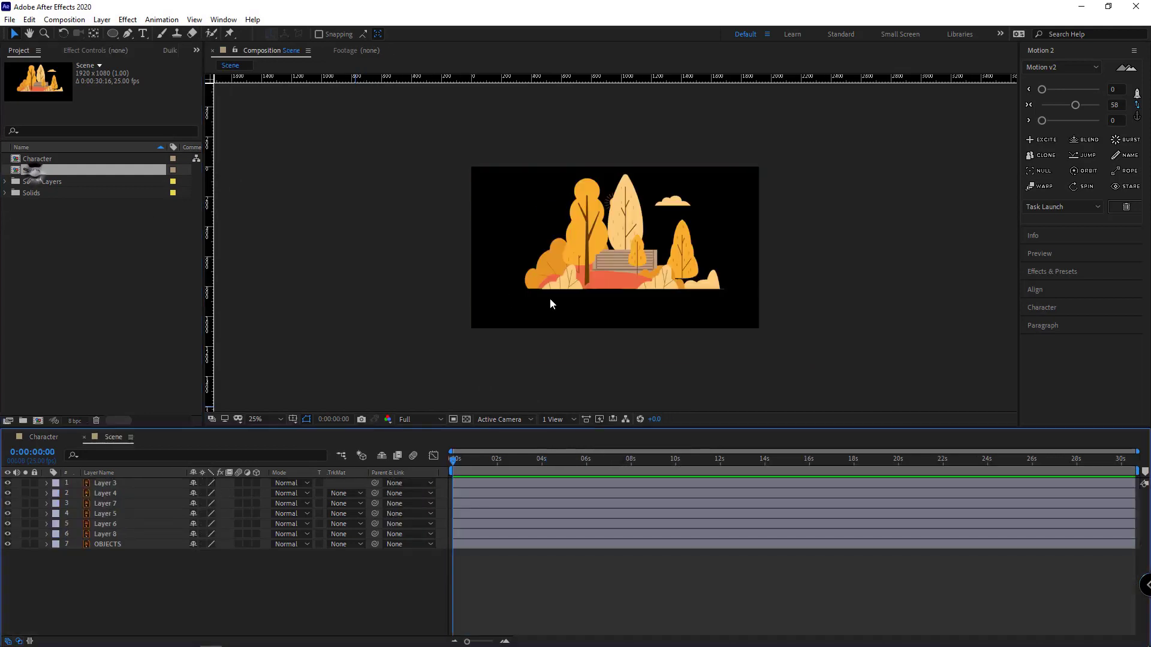
Step: Hide the layers above OBJECTS, then show Layer 8 and move its sun to the upper-left area of the frame
click(111, 544)
drag(5, 483, 7, 534)
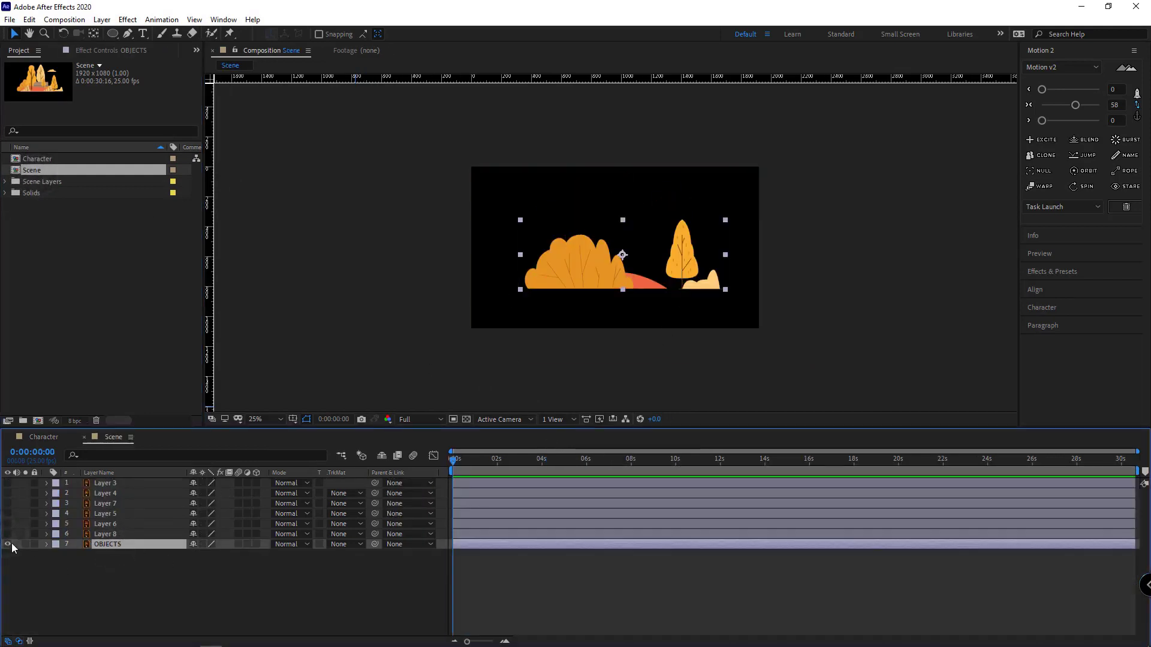
drag(615, 204, 556, 187)
Step: Show Layer 6 and Layer 5 and place them one after the other past the frame's right edge
click(120, 523)
click(8, 524)
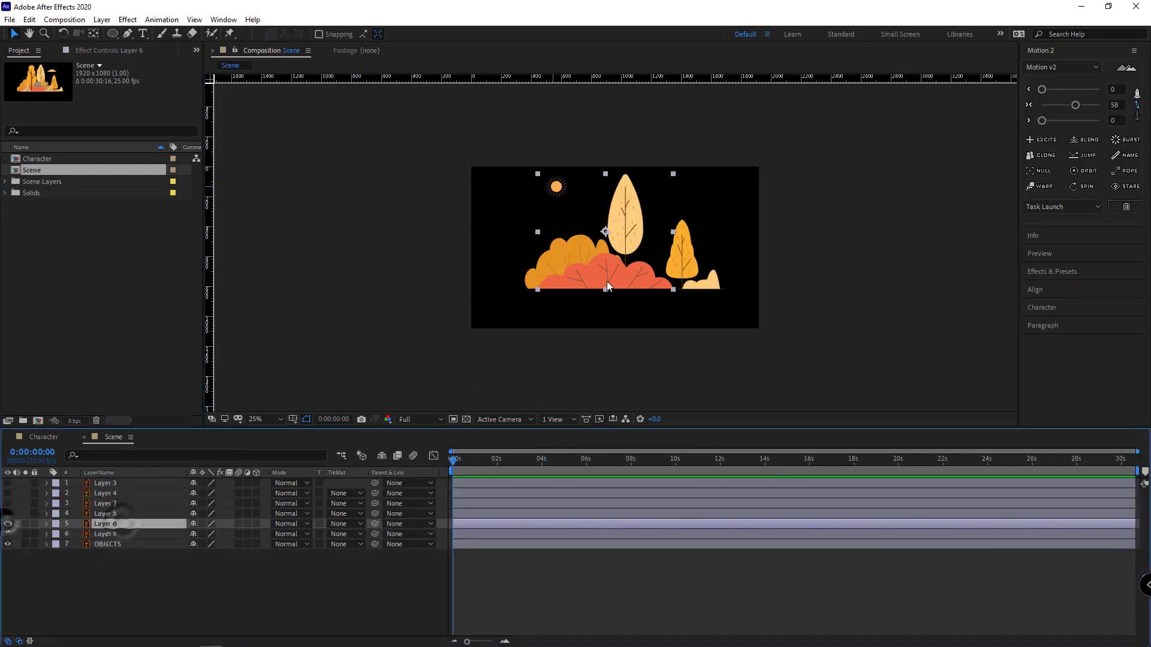
drag(606, 282, 810, 288)
drag(690, 305, 895, 293)
click(102, 514)
click(8, 514)
Step: Show Layer 7 and reposition its cloud in the upper-right area of the frame
click(141, 504)
click(8, 504)
drag(577, 209, 601, 202)
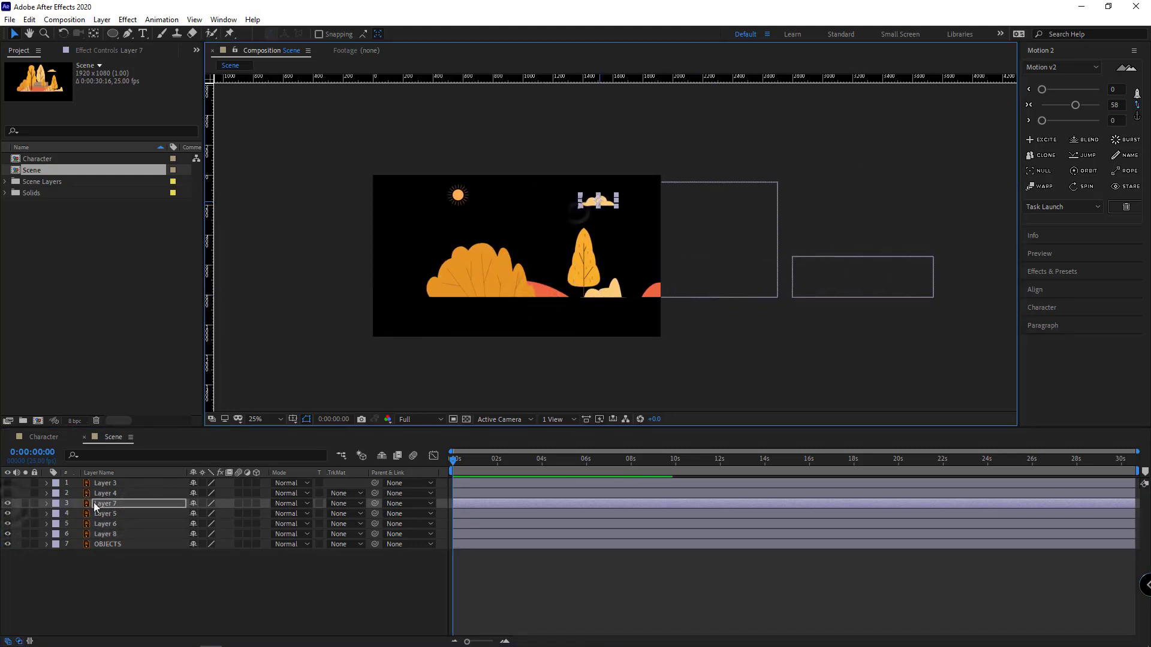
Step: Show Layer 4 and place it to the right of Layer 5, and show Layer 3 and move it across the frame's left edge
click(102, 494)
click(8, 493)
drag(536, 289, 1003, 290)
click(105, 483)
click(8, 483)
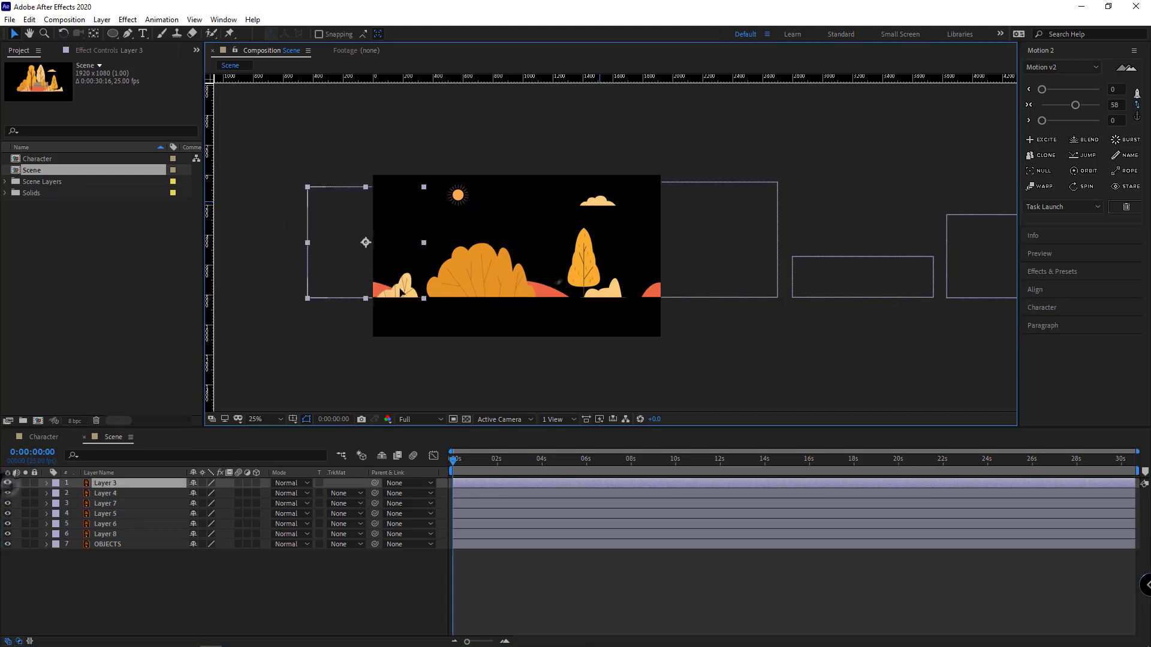
click(433, 569)
Step: Add a null object and parent Layer 3, Layer 4, Layer 5, Layer 6 and OBJECTS to it
scroll(445, 357, down, 1)
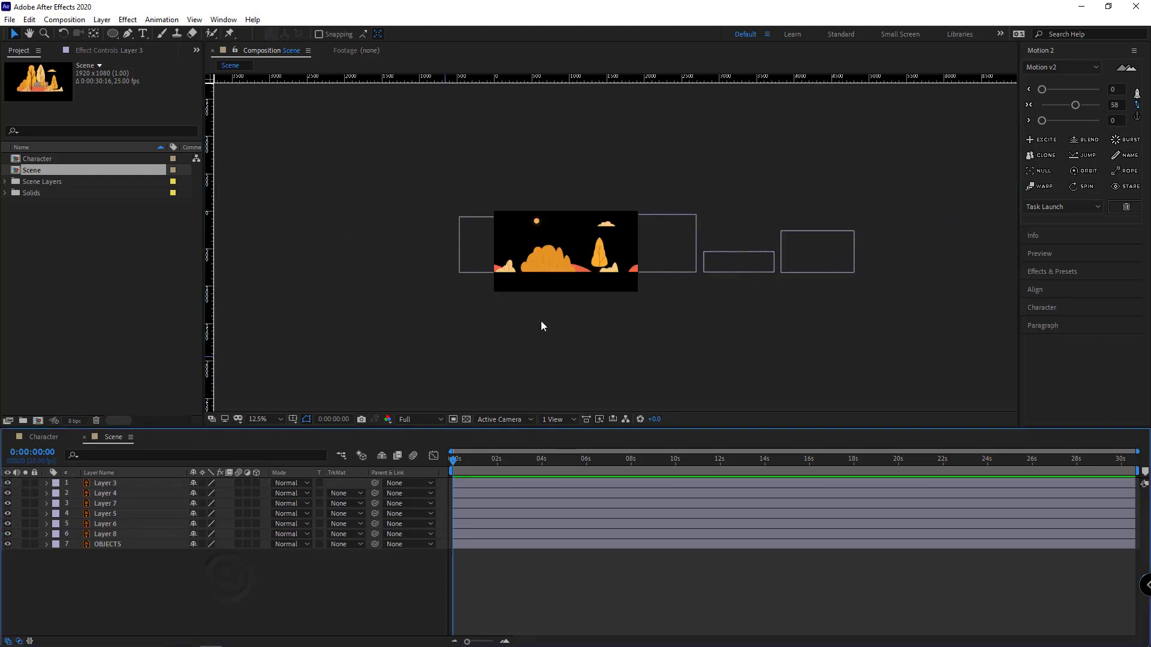
right_click(266, 593)
mouse_move(334, 462)
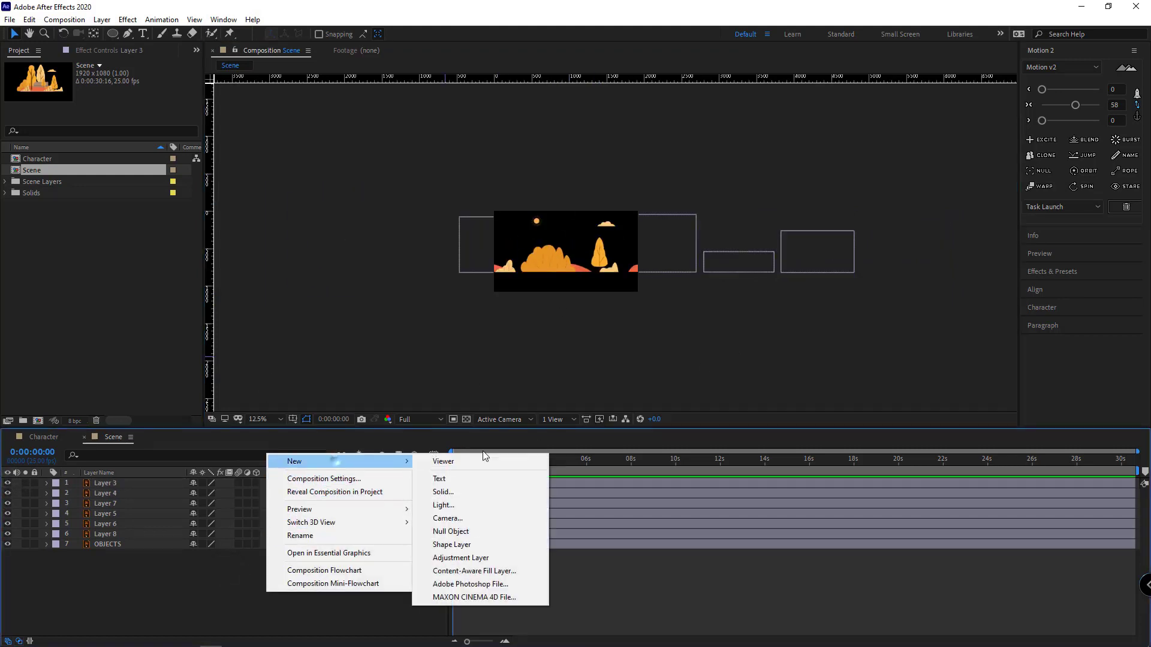
click(460, 533)
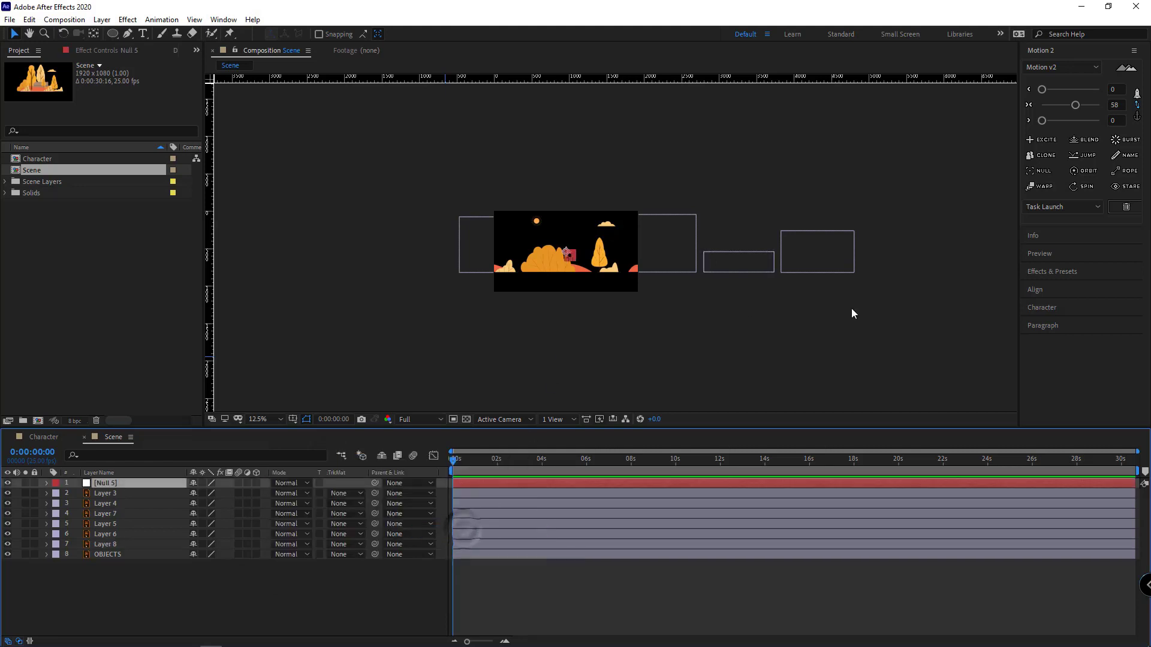
drag(852, 310, 465, 268)
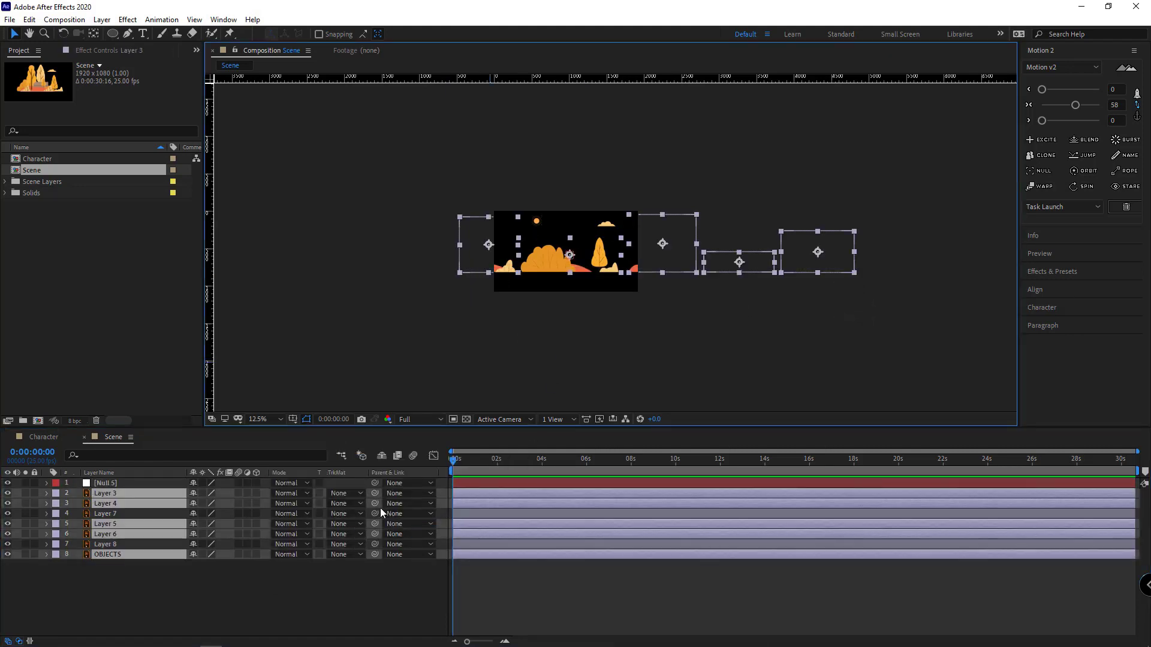
drag(376, 505, 114, 484)
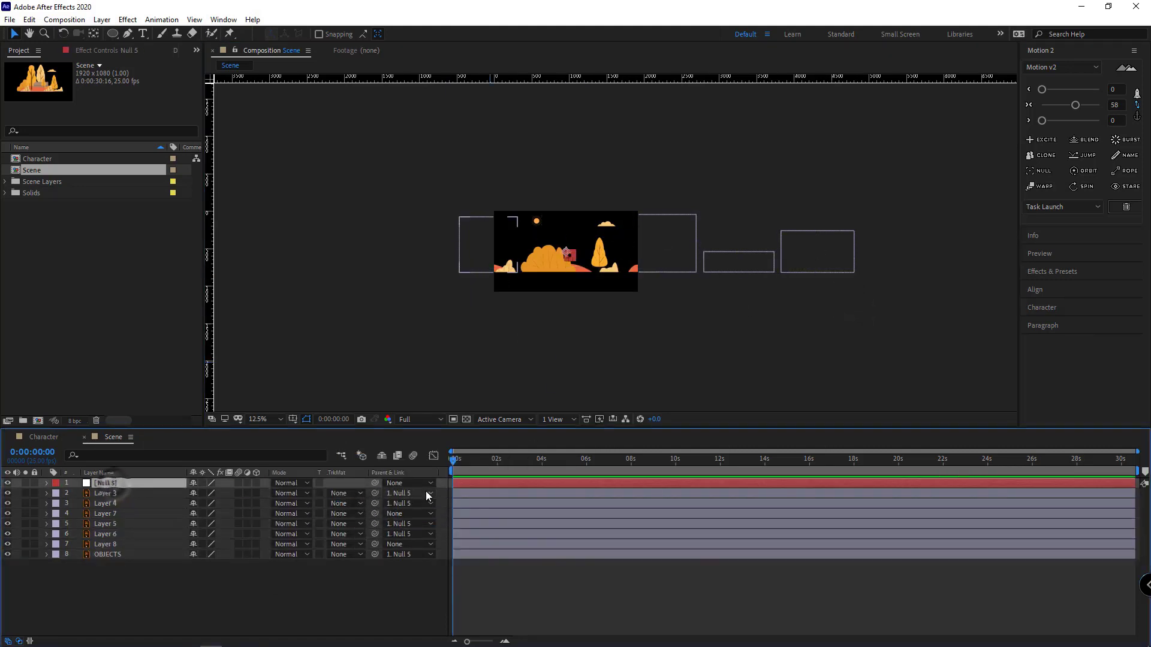
Step: Separate the null's position dimensions and set the X Position expression to transform.xPosition+time*100
key(p)
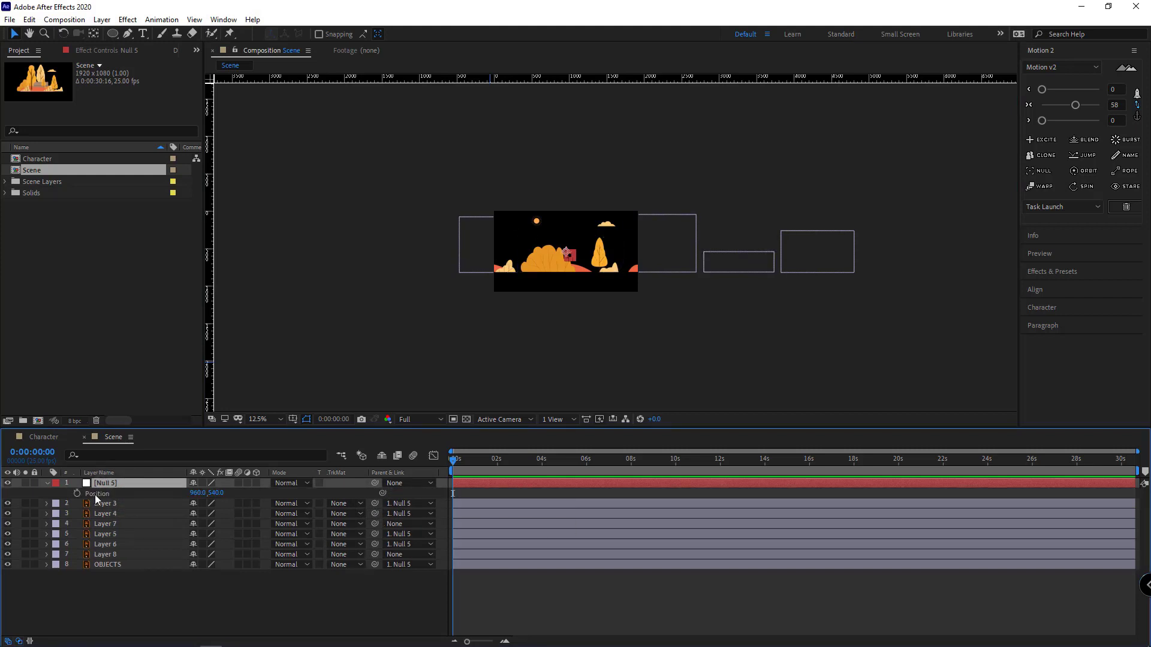
right_click(94, 495)
click(141, 373)
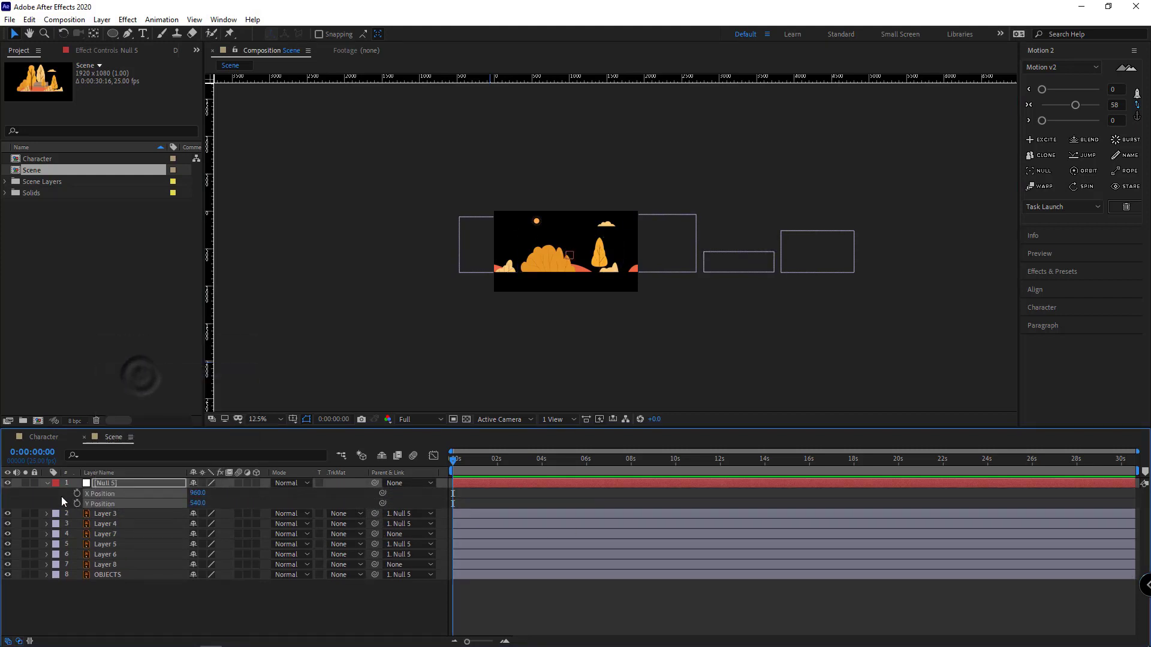
alt+click(77, 493)
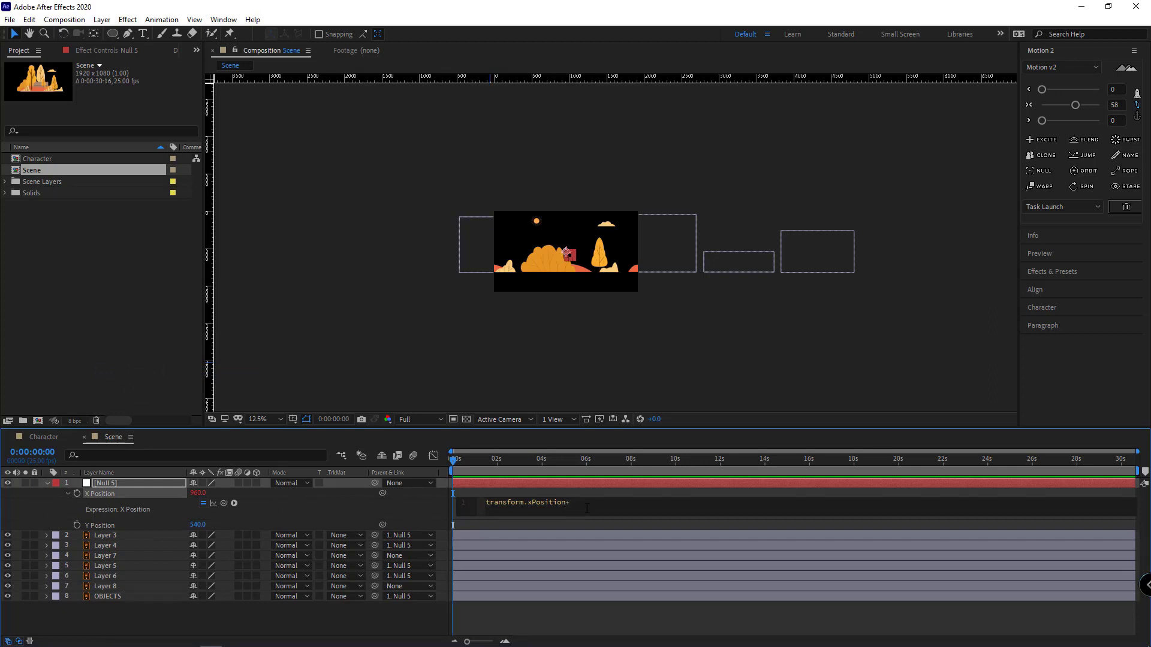
text(+time)
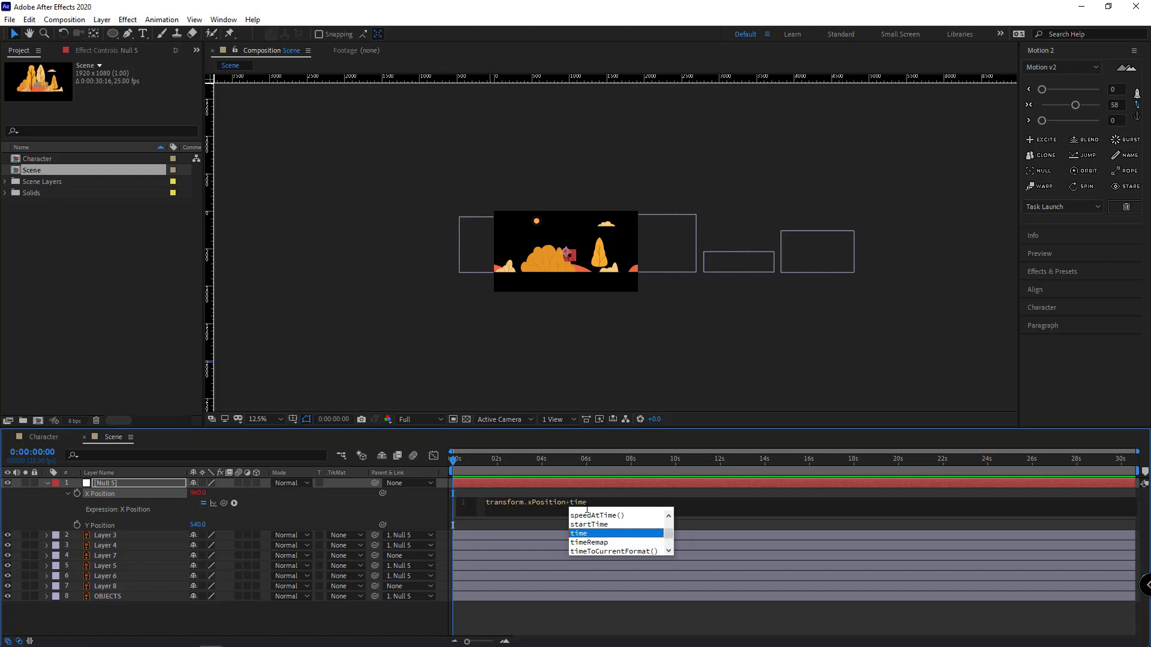
text(+)
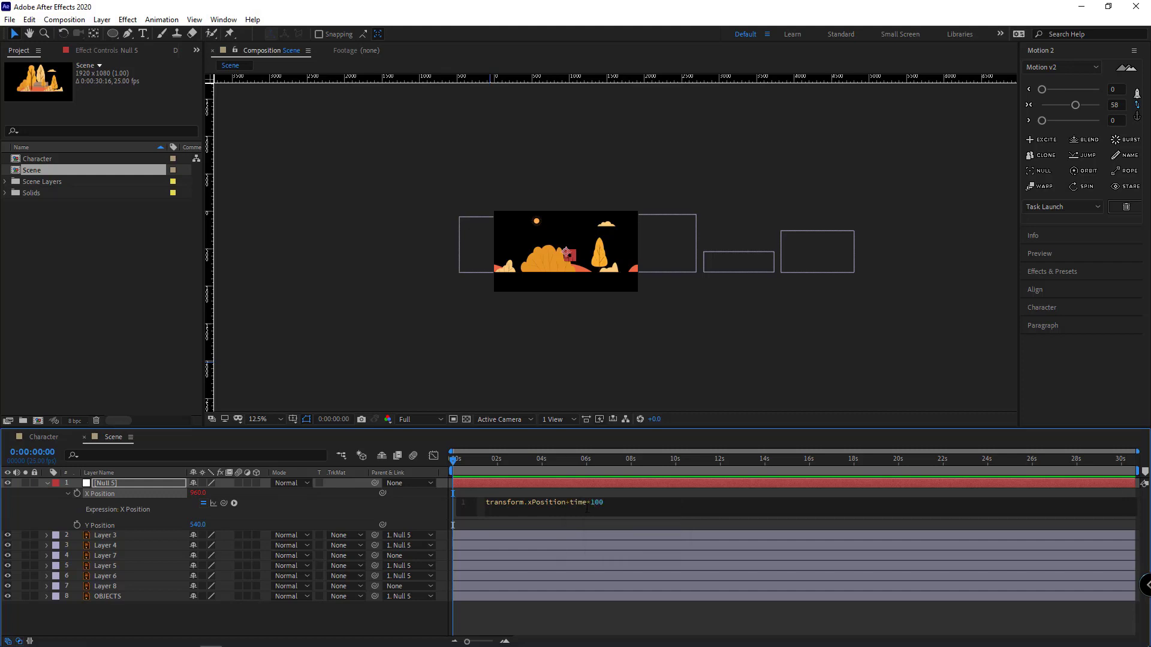
click(417, 619)
key(space)
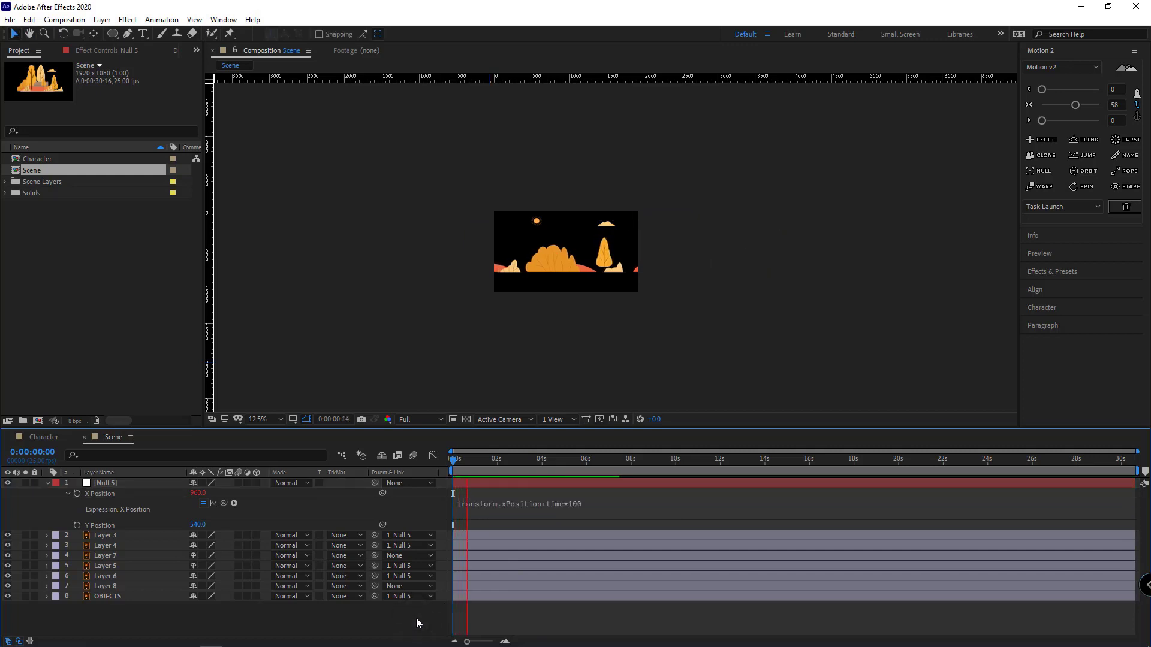
Step: Change the time multiplier in the null's X Position expression to -250 and preview the scrolling scene
key(space)
click(585, 502)
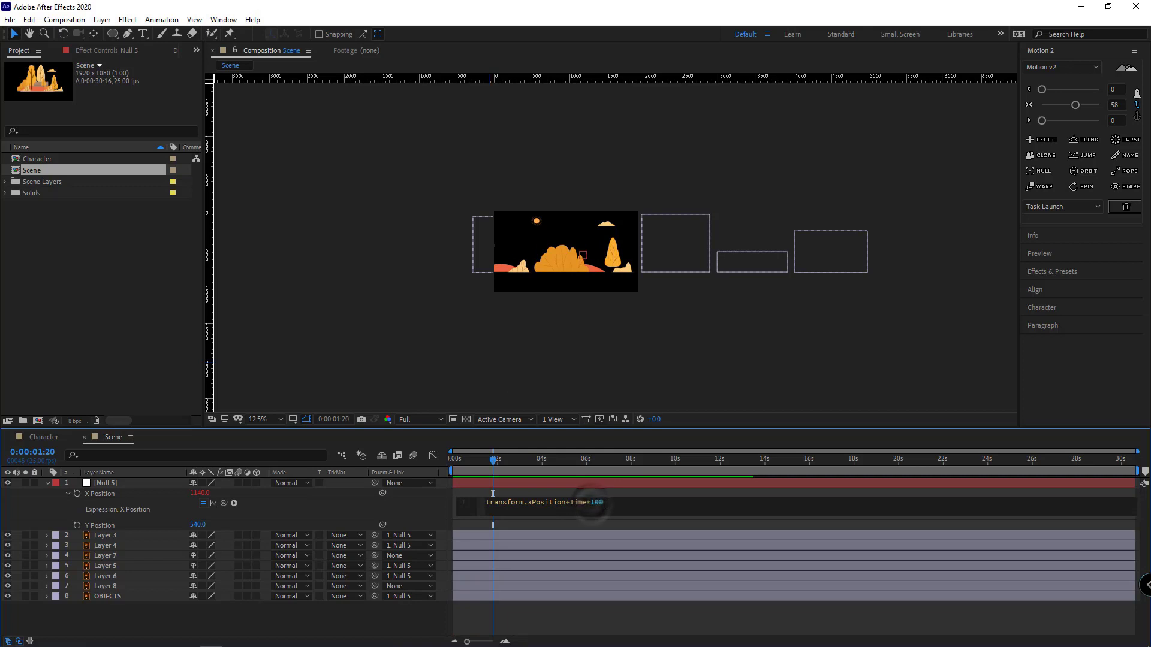
text(250)
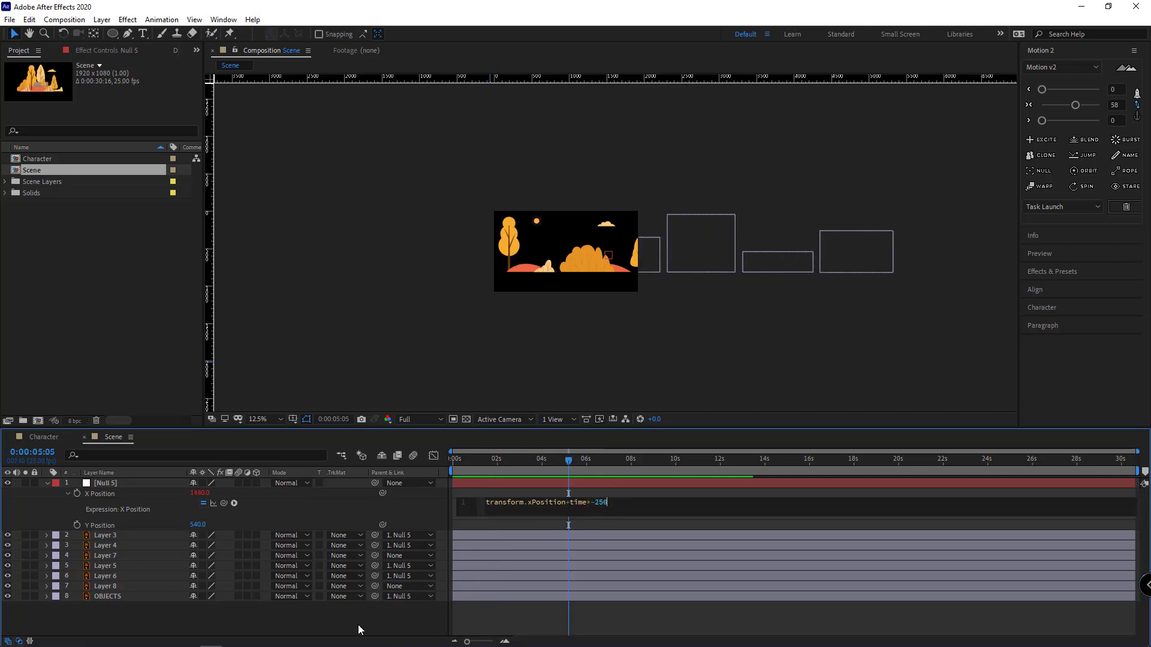
click(358, 625)
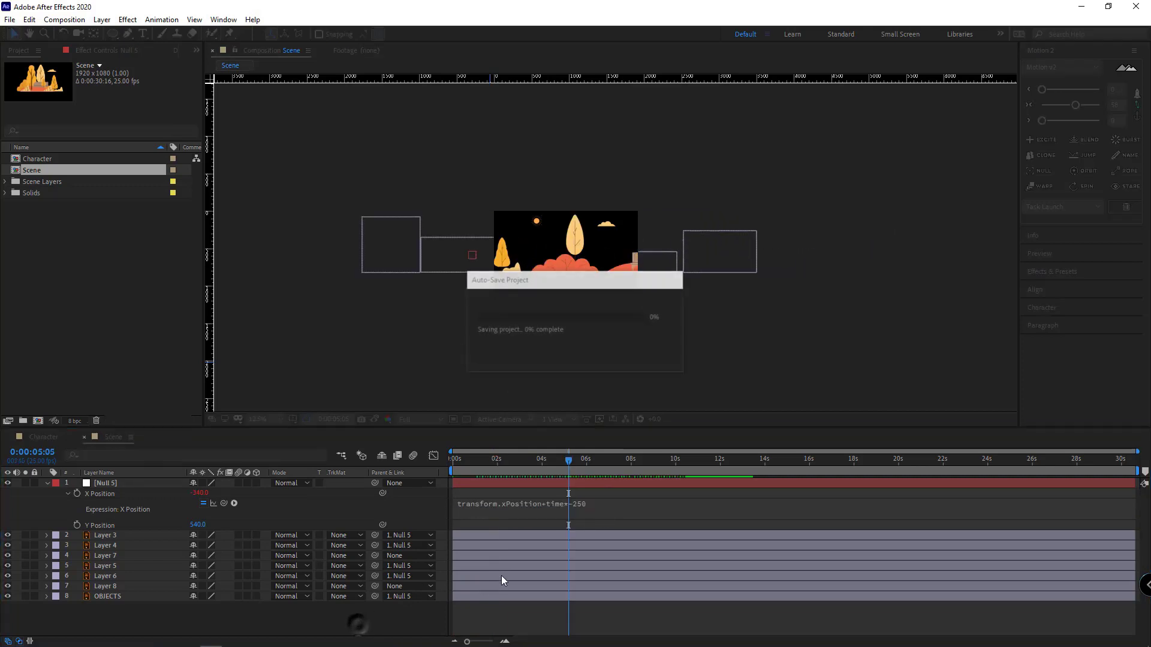
key(space)
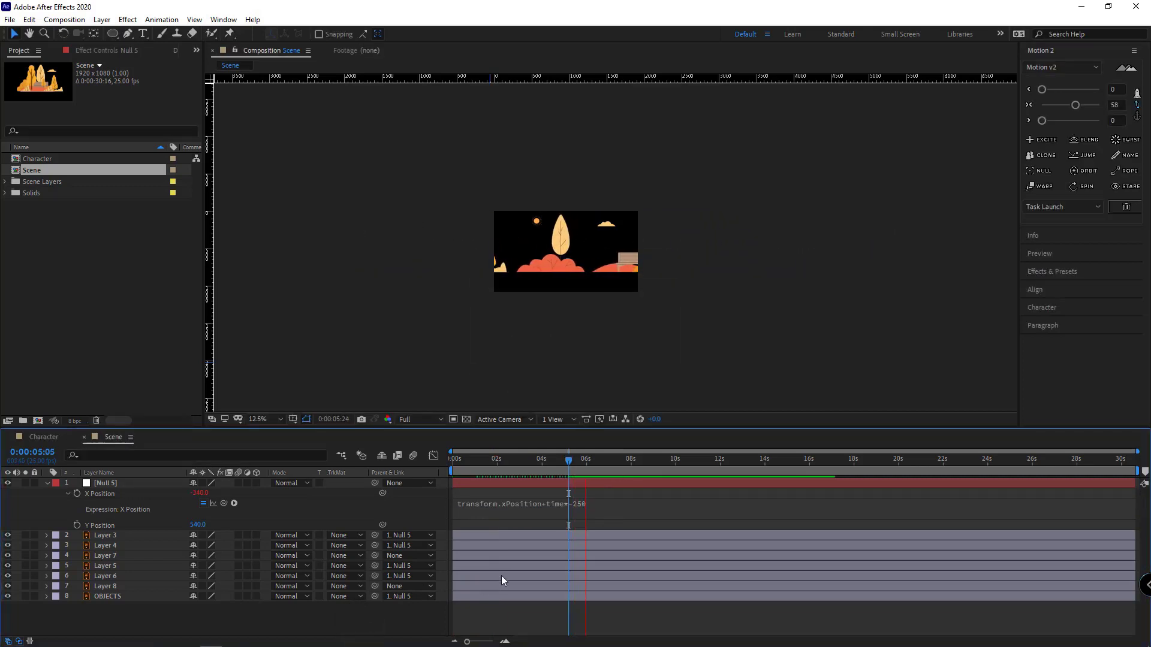
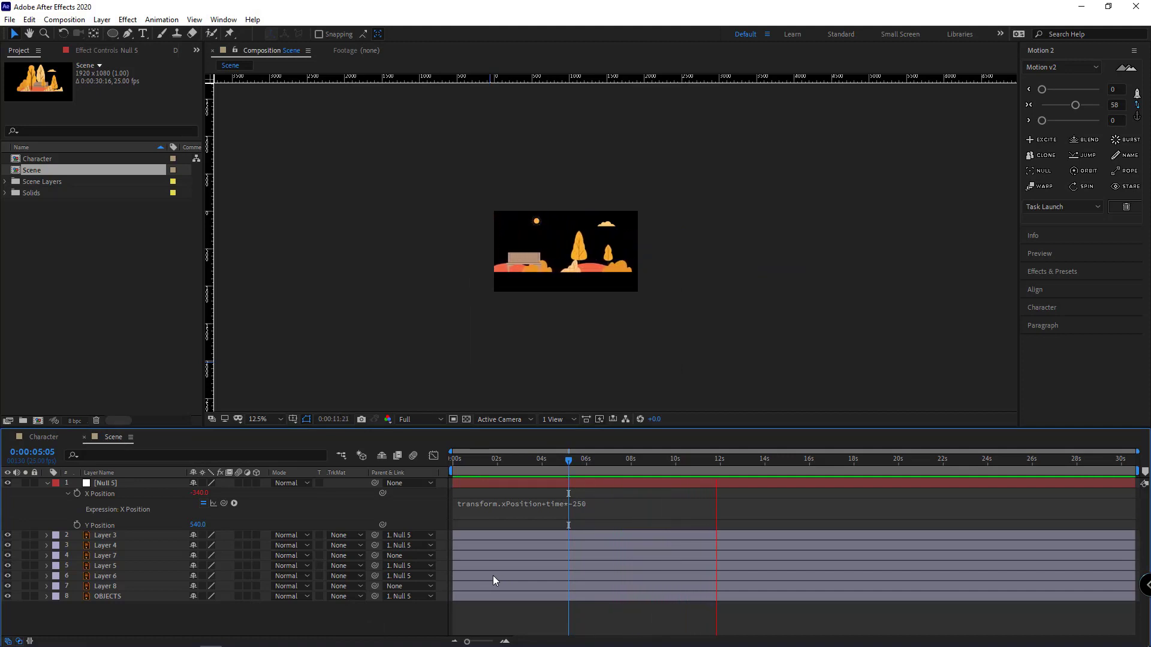
Step: Place the Scene composition in the Character composition, directly above the BG layer
click(30, 434)
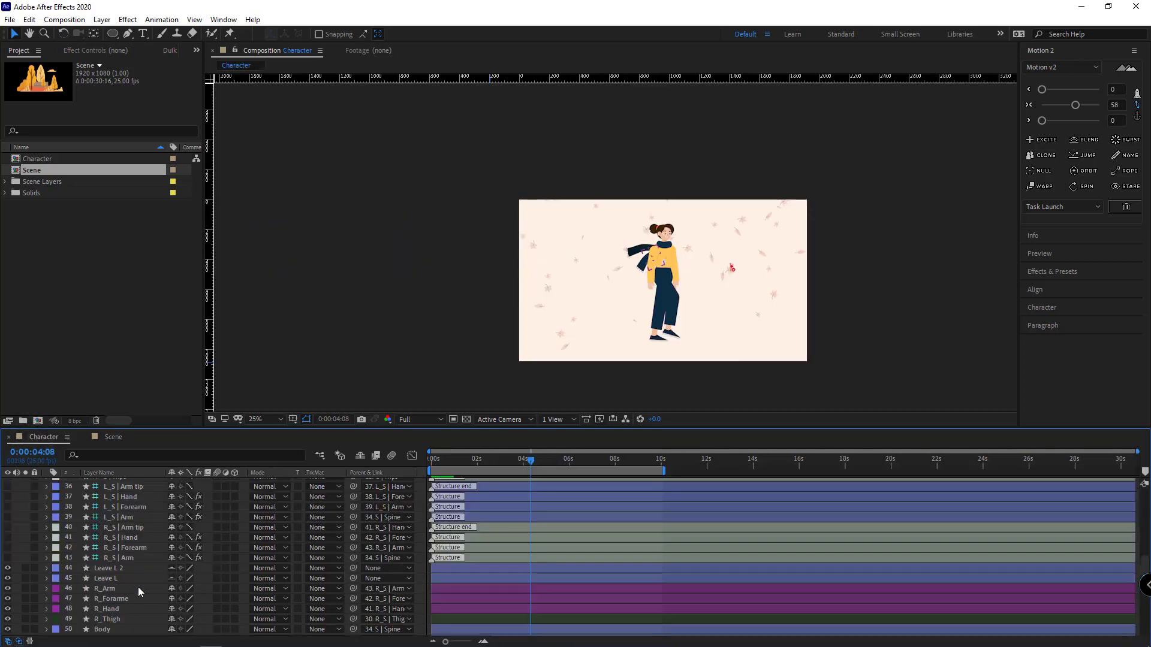
scroll(138, 588, down, 9)
drag(38, 170, 138, 631)
Step: Fill the Leave S layer with the red-orange sampled from the red bush
click(107, 620)
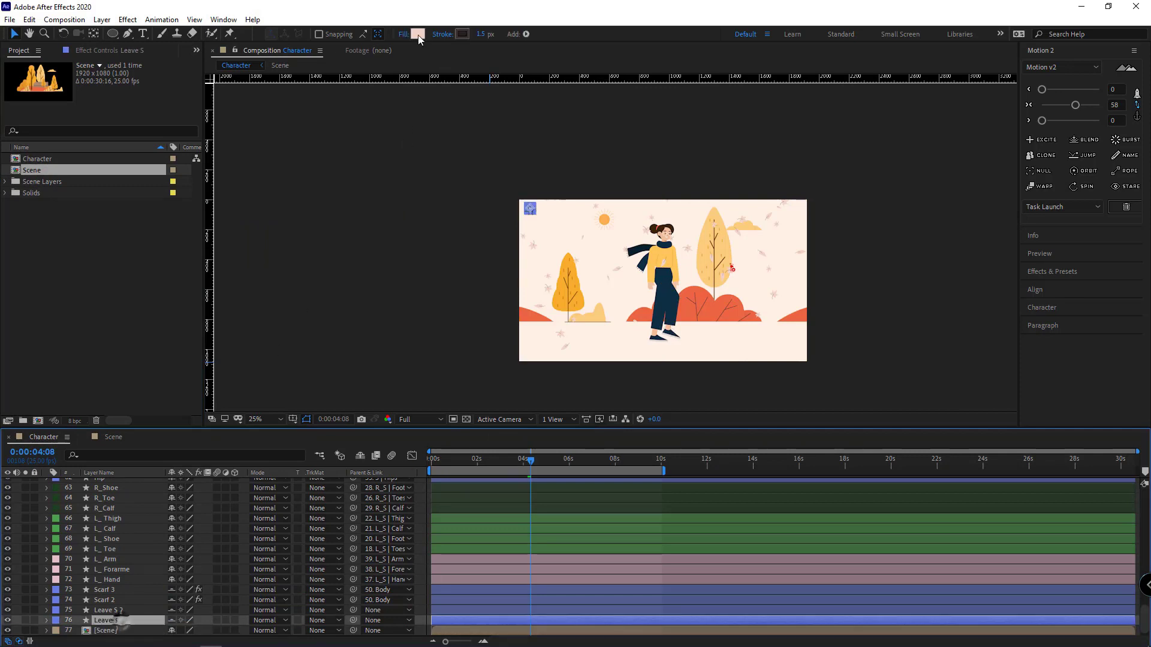
click(418, 34)
click(891, 122)
click(1044, 112)
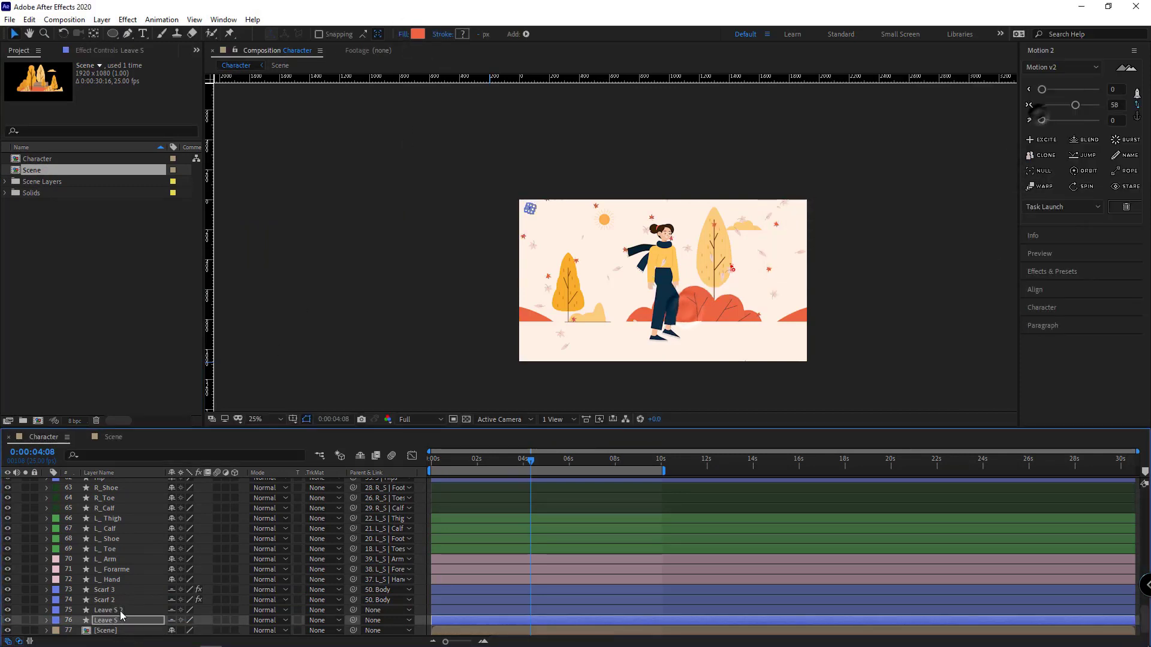
Step: Fill the Leave S 2 layer with the orange sampled from the background artwork
click(109, 611)
click(417, 33)
click(1024, 170)
click(647, 289)
click(1044, 112)
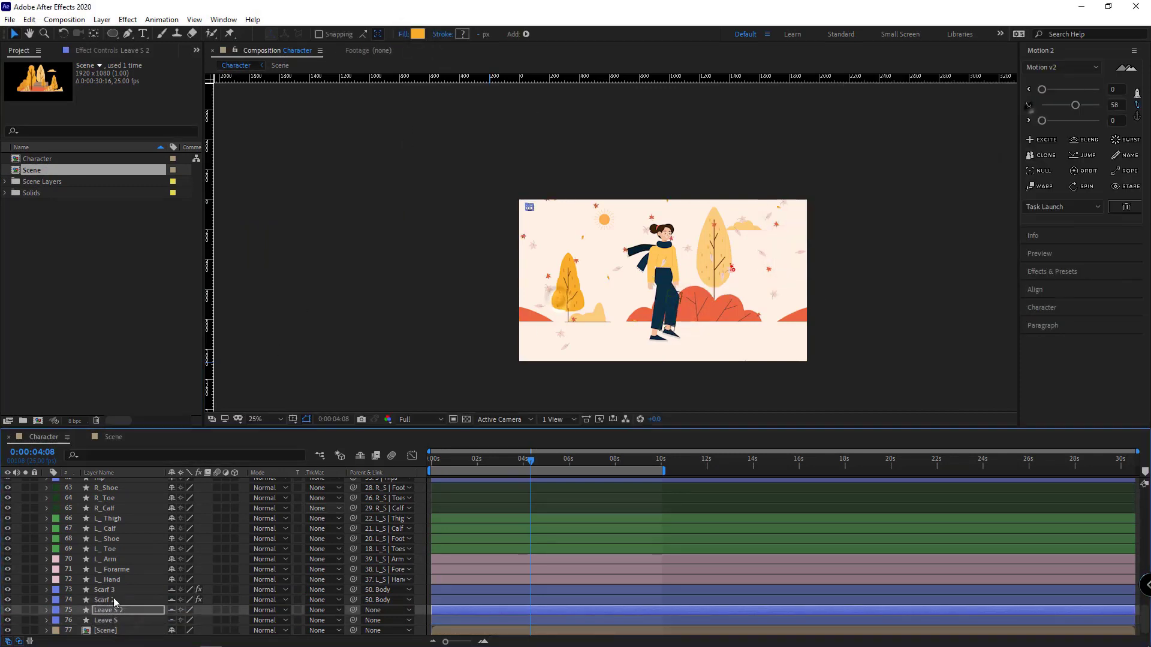
Step: Fill the Leave L layer with the light yellow FACB7B sampled from the tall tree
scroll(120, 570, up, 5)
click(123, 519)
click(418, 34)
click(1024, 171)
click(728, 249)
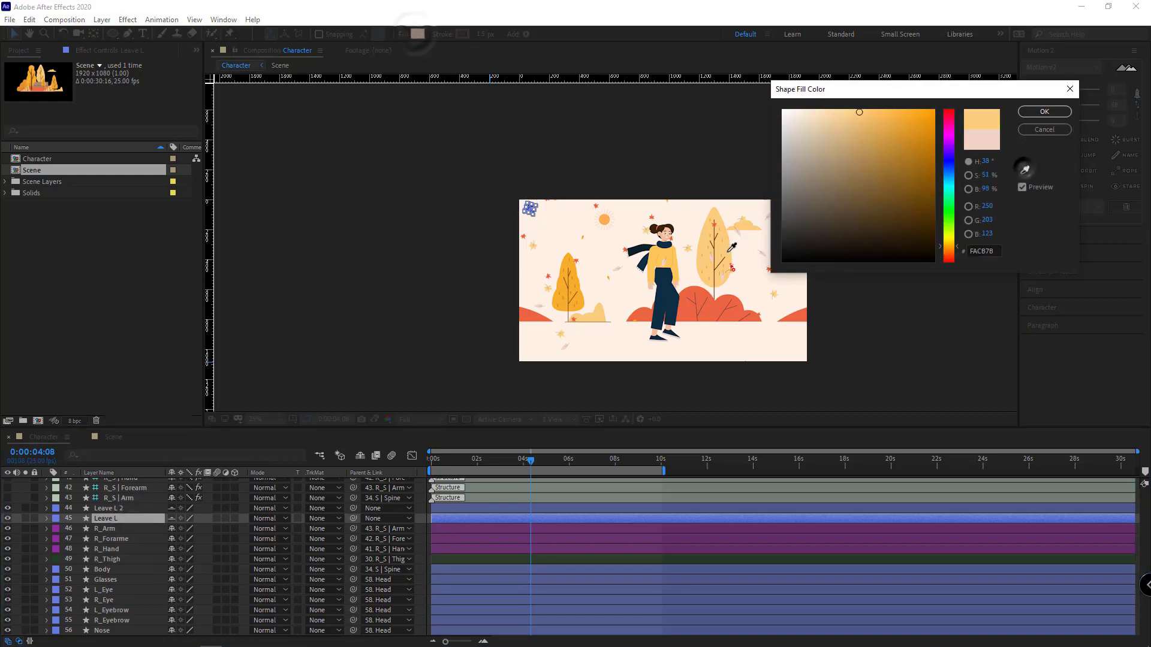
click(1032, 110)
Step: Fill the Leave L 2 layer with the darker orange of the bush beside the bench, and preview the coloured leaves
drag(546, 460, 637, 468)
click(509, 508)
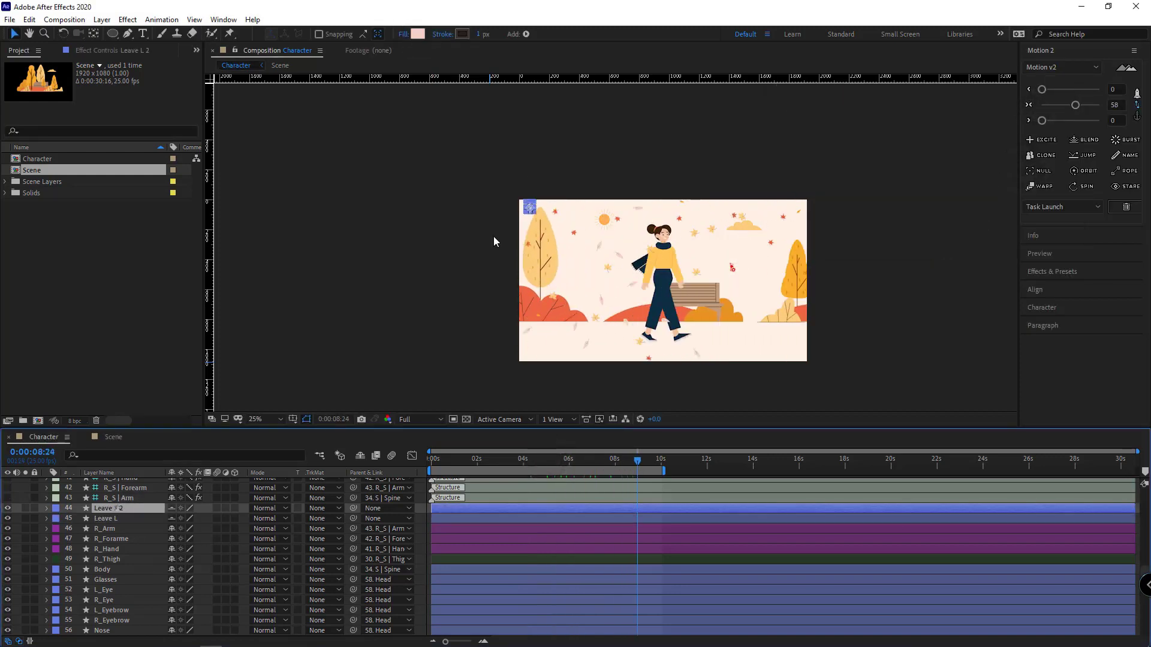
click(418, 33)
click(1024, 170)
click(728, 311)
click(1044, 112)
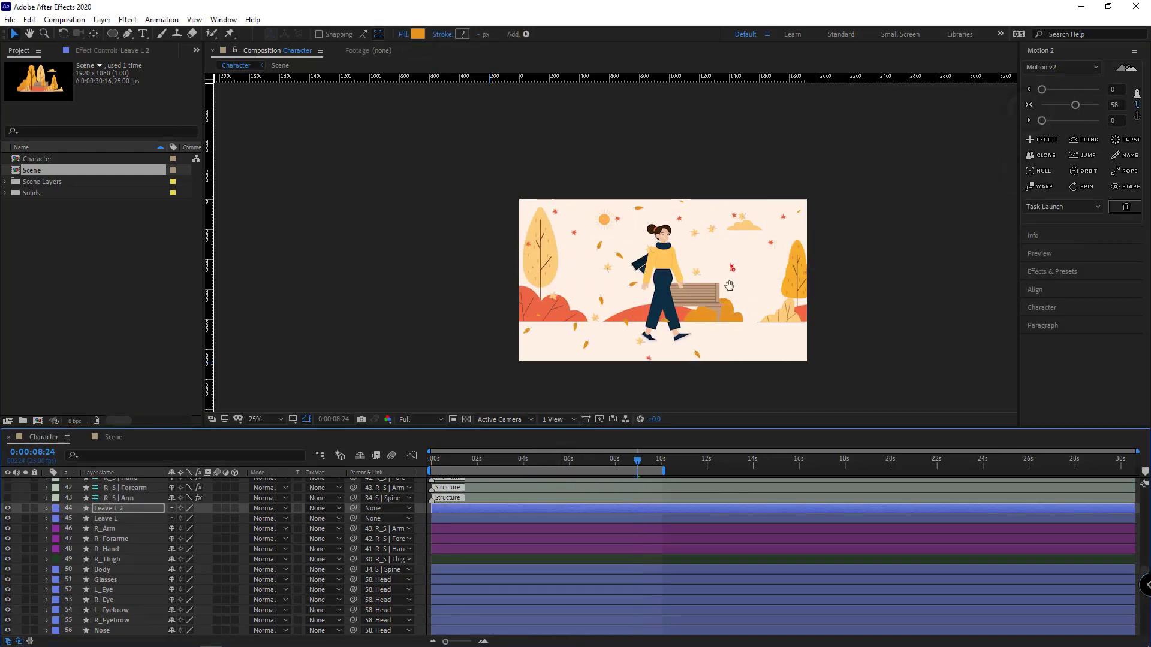
key(space)
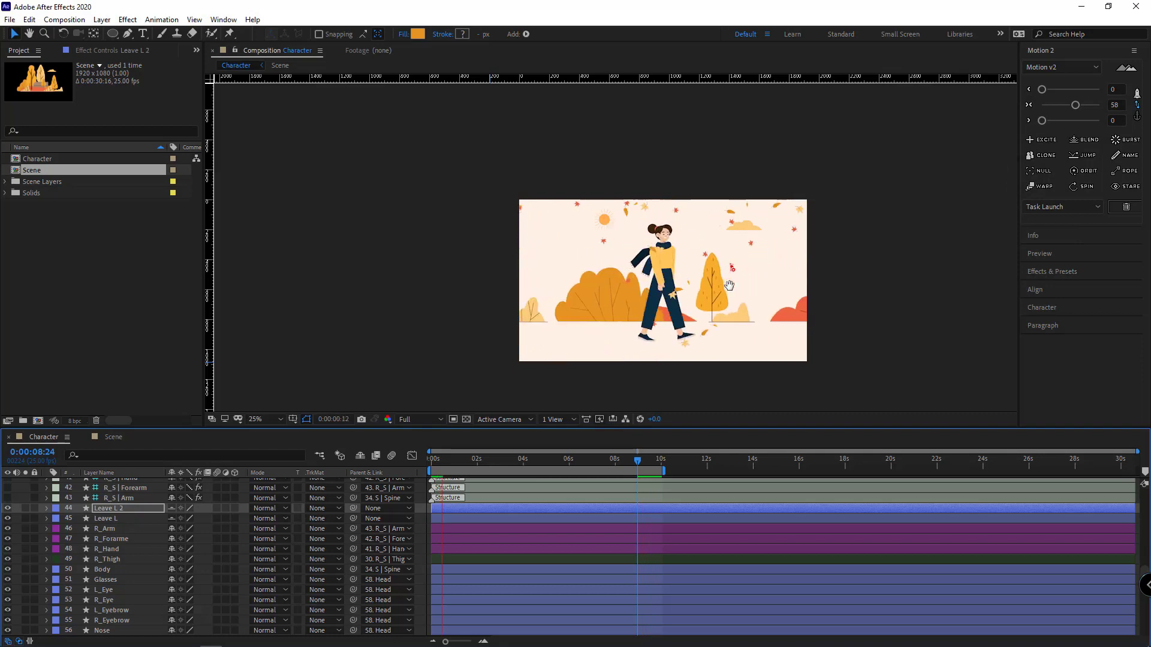
key(space)
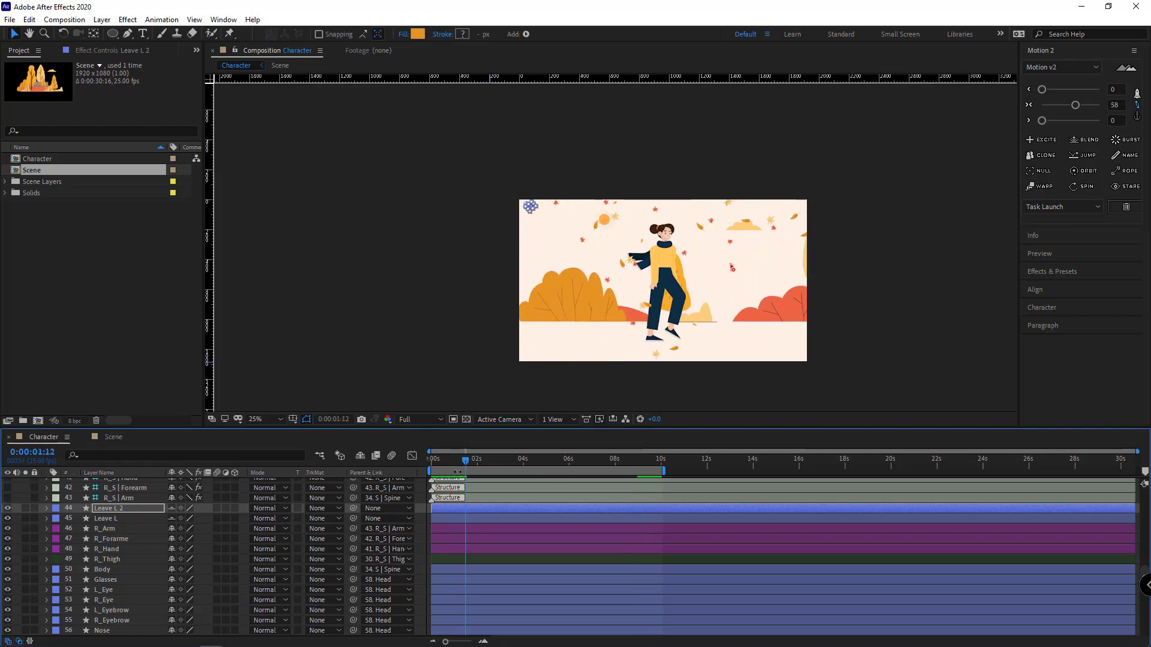
Step: At the first frame, draw a flat ellipse spanning both of the character's feet and nudge it slightly to the right
drag(456, 462, 338, 469)
scroll(750, 320, up, 2)
drag(750, 321, 721, 256)
drag(664, 313, 615, 262)
scroll(102, 585, down, 6)
click(74, 609)
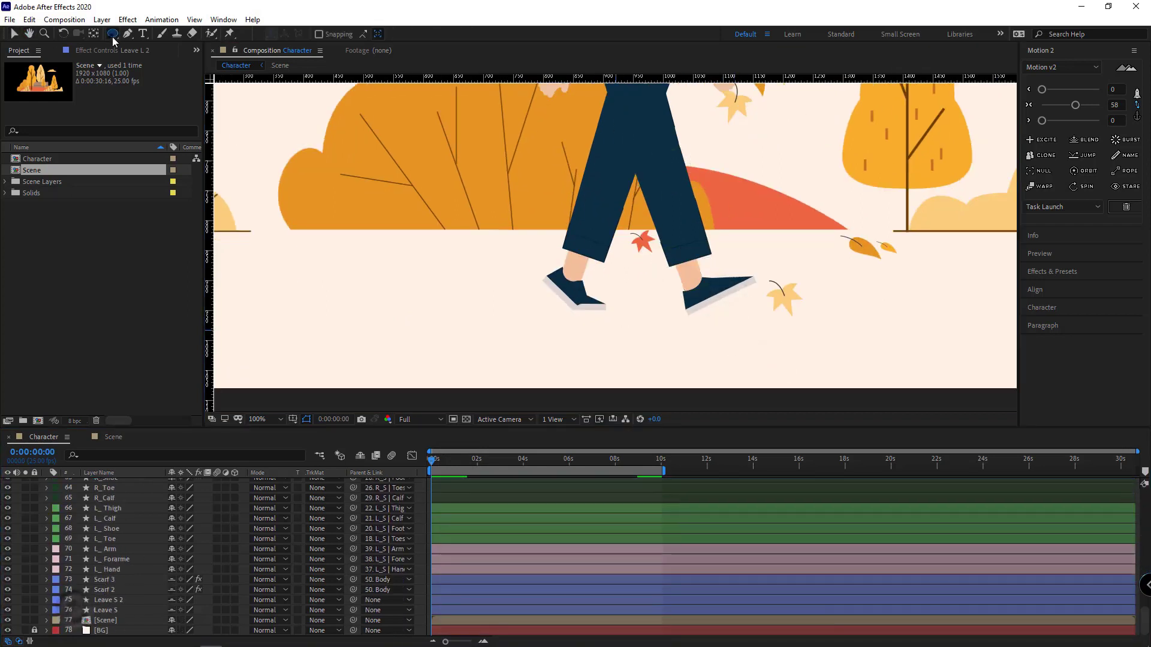
drag(113, 34, 150, 64)
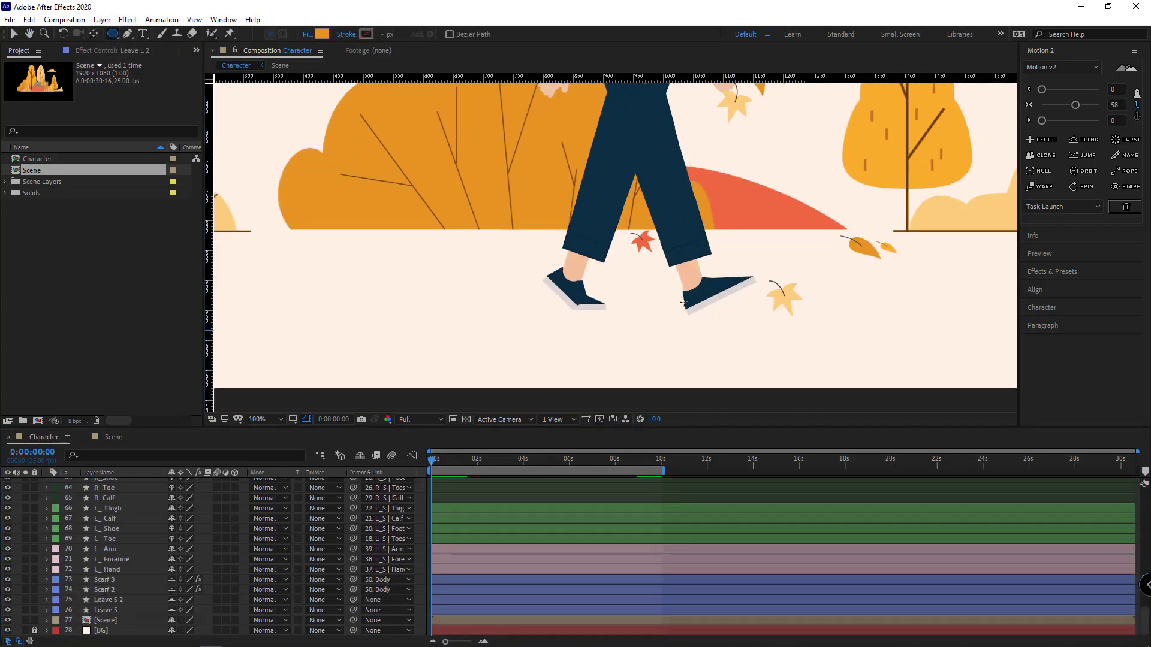
drag(639, 312, 761, 322)
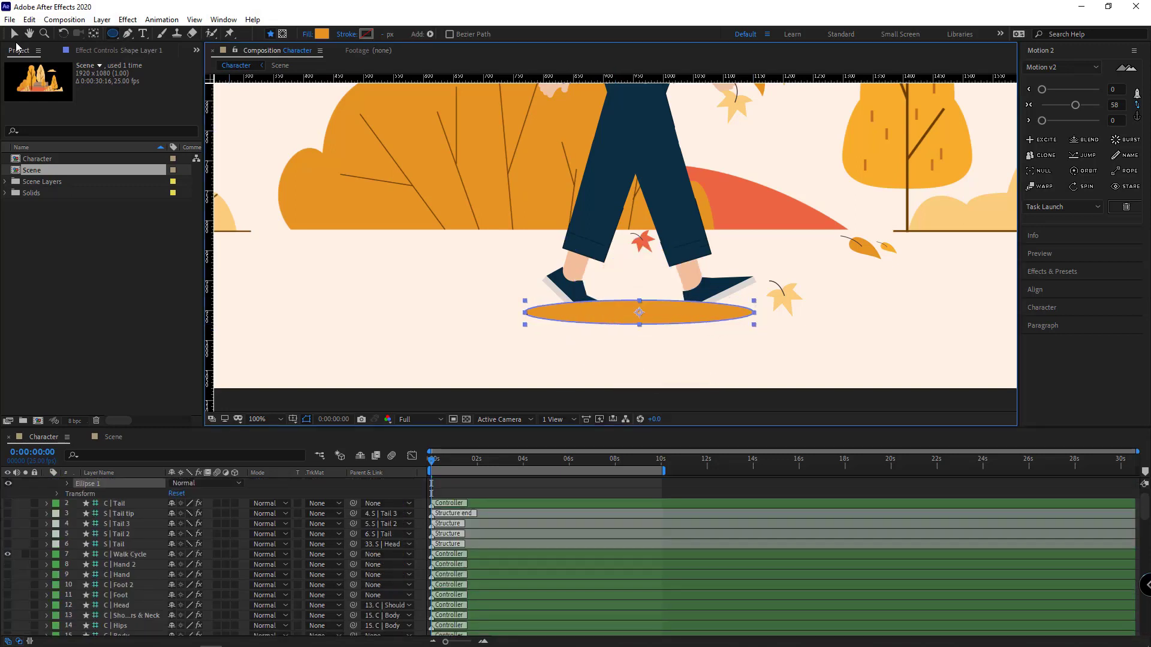
click(14, 36)
key(shift+Right)
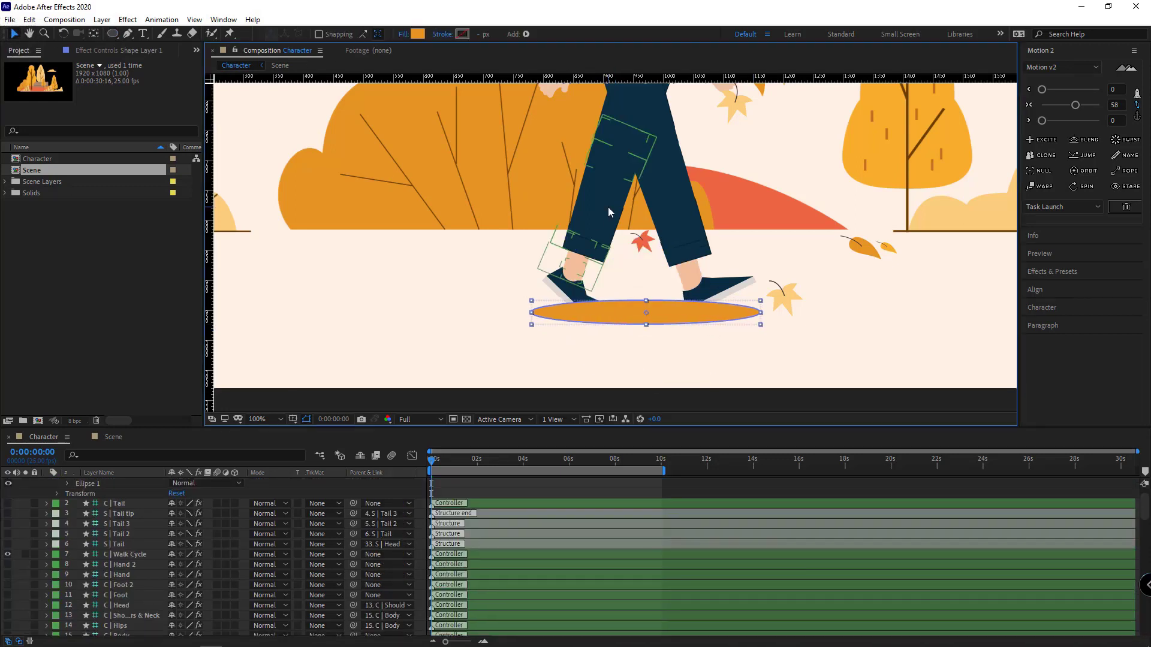
Step: Fill the ellipse with the dark navy sampled from the shoe and move its layer directly above the Scene layer
click(418, 34)
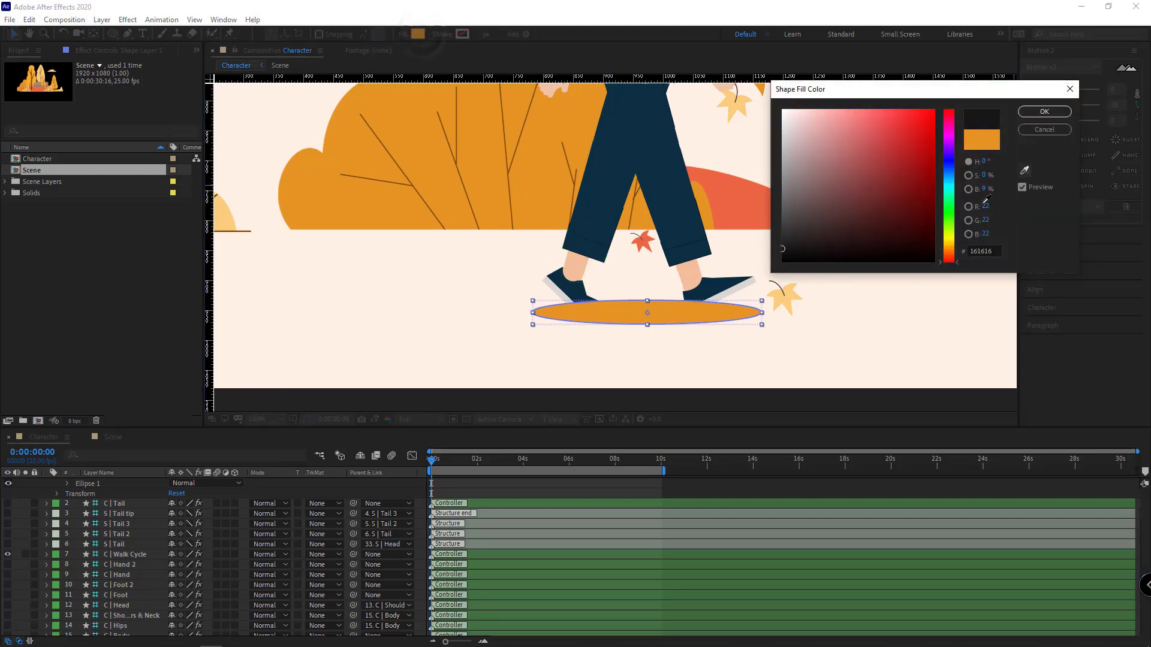
click(729, 282)
click(1044, 112)
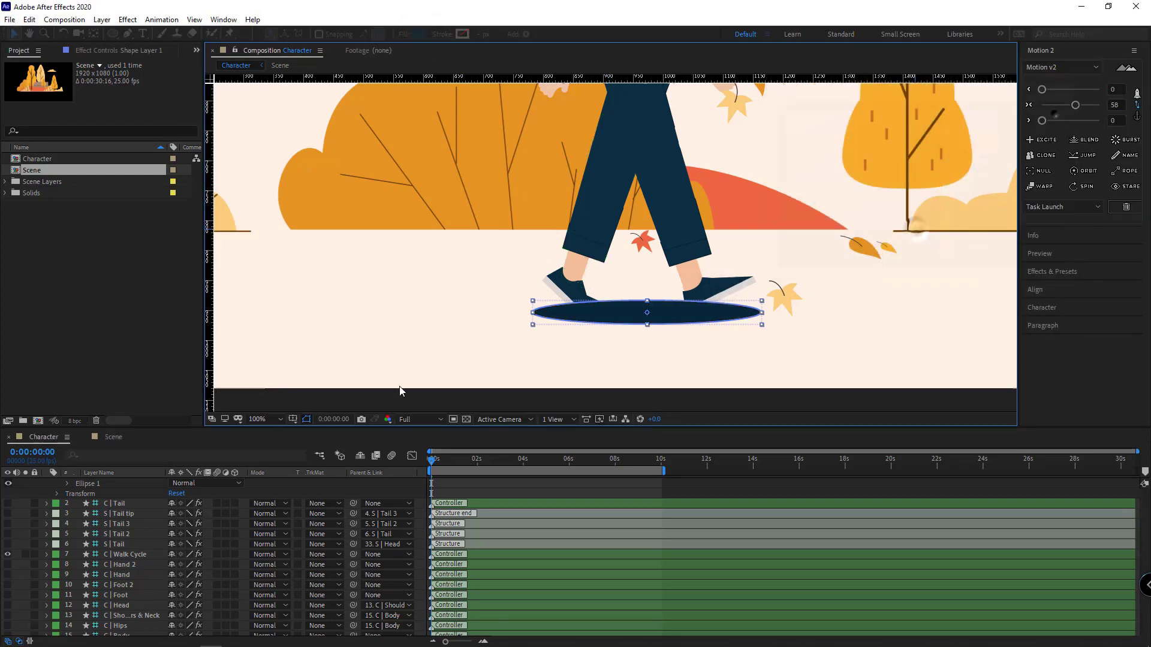
scroll(109, 531, up, 1)
drag(130, 484, 142, 624)
Step: Set the ellipse layer's opacity to 20%, rename it Shadow, and preview the walk
key(t)
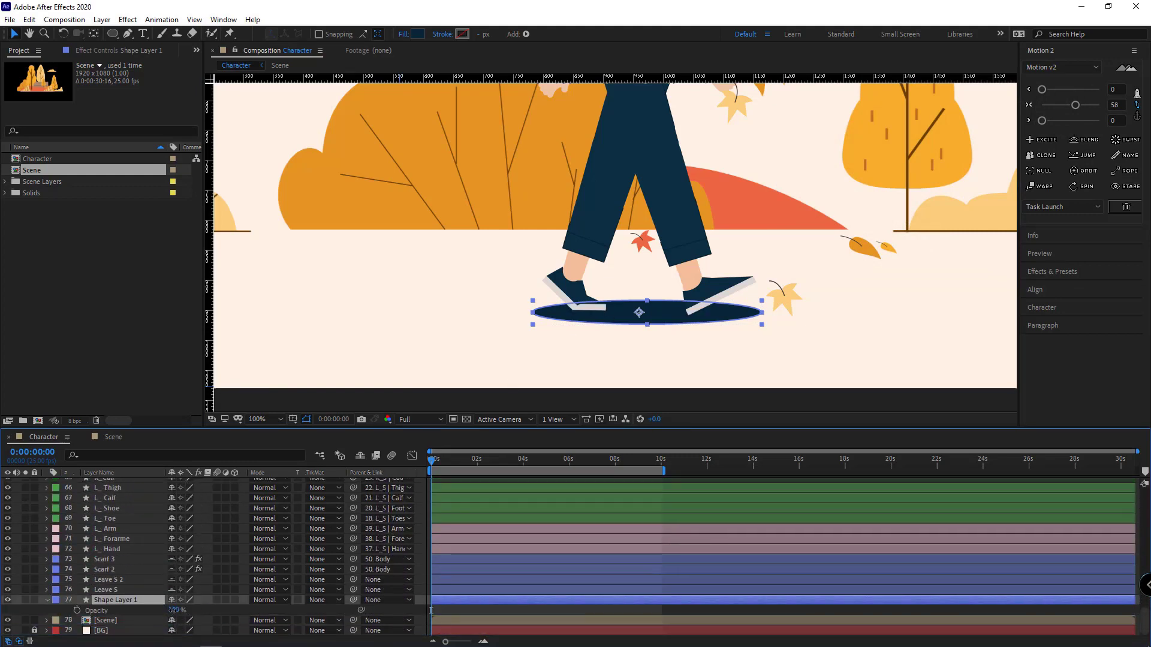
click(172, 610)
text(20)
key(Return)
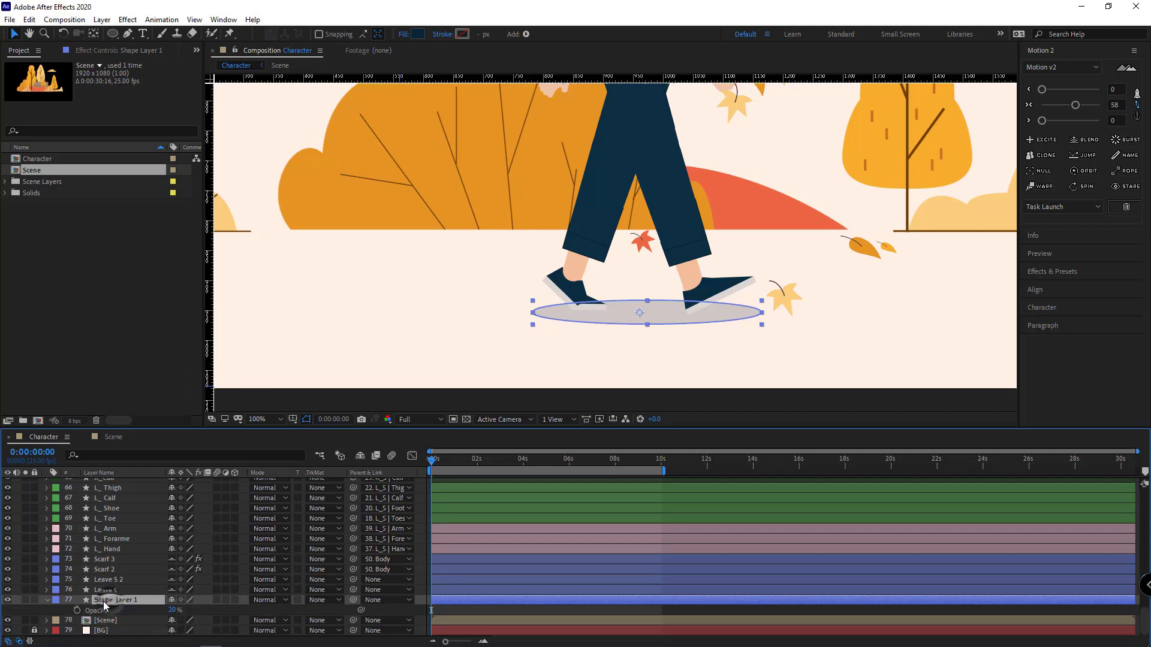
click(37, 609)
scroll(585, 286, down, 3)
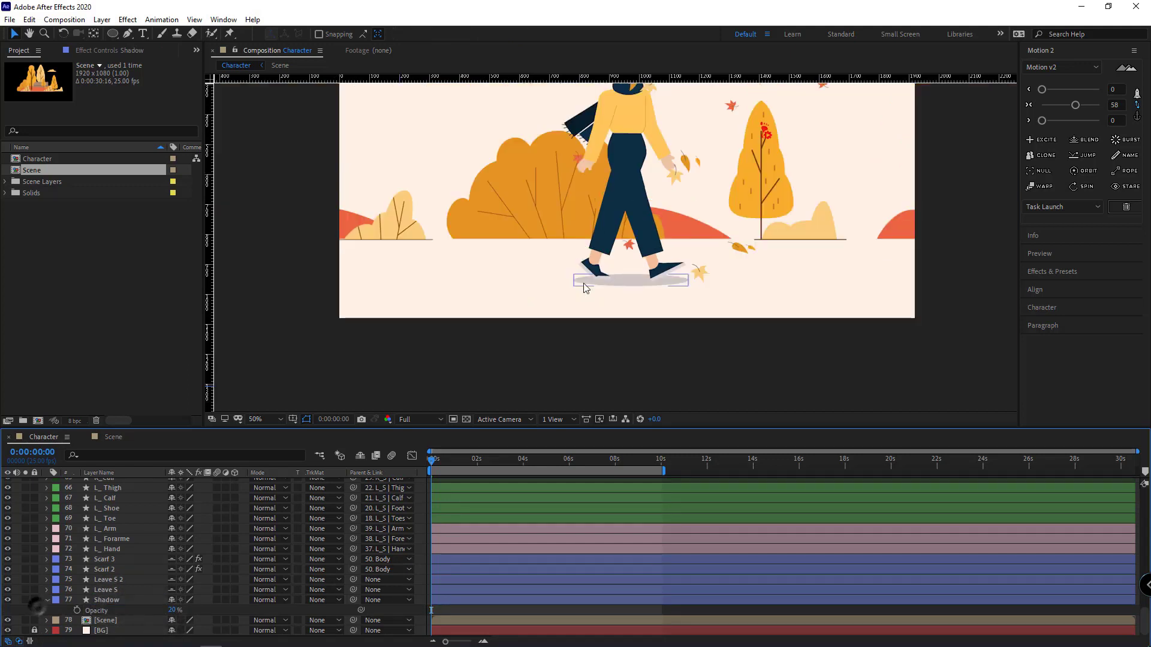
drag(520, 231, 529, 280)
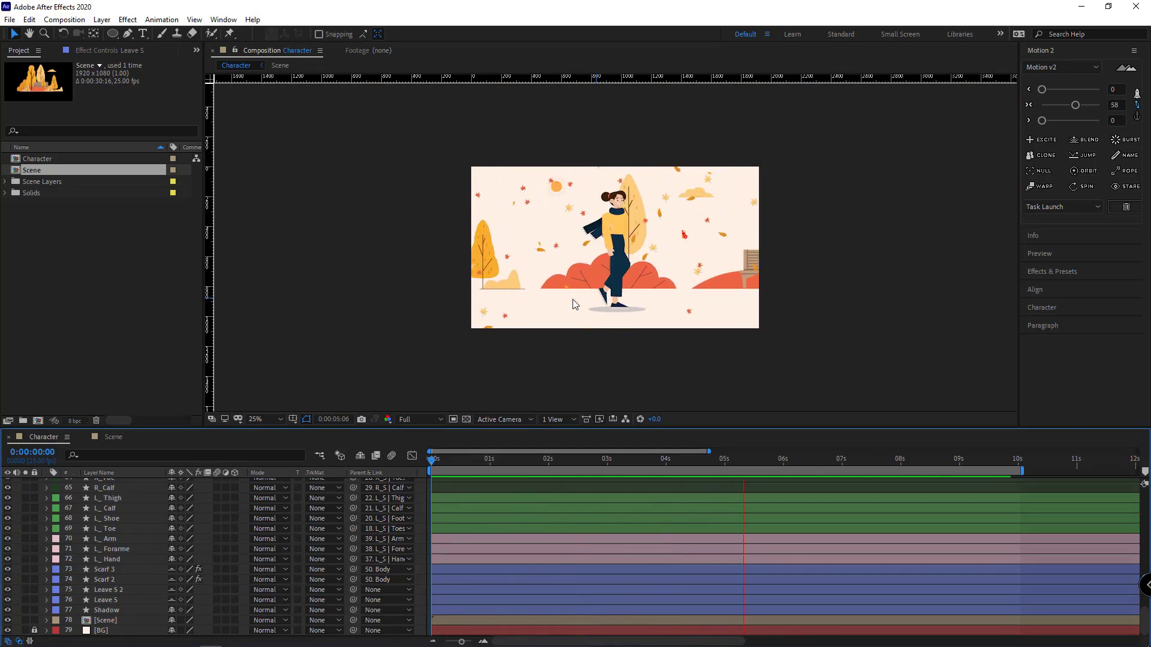
key(space)
Step: Keyframe the Scale of the L_Eye and R_Eye layers and place those open-eye keyframes at frame 10
scroll(655, 171, up, 3)
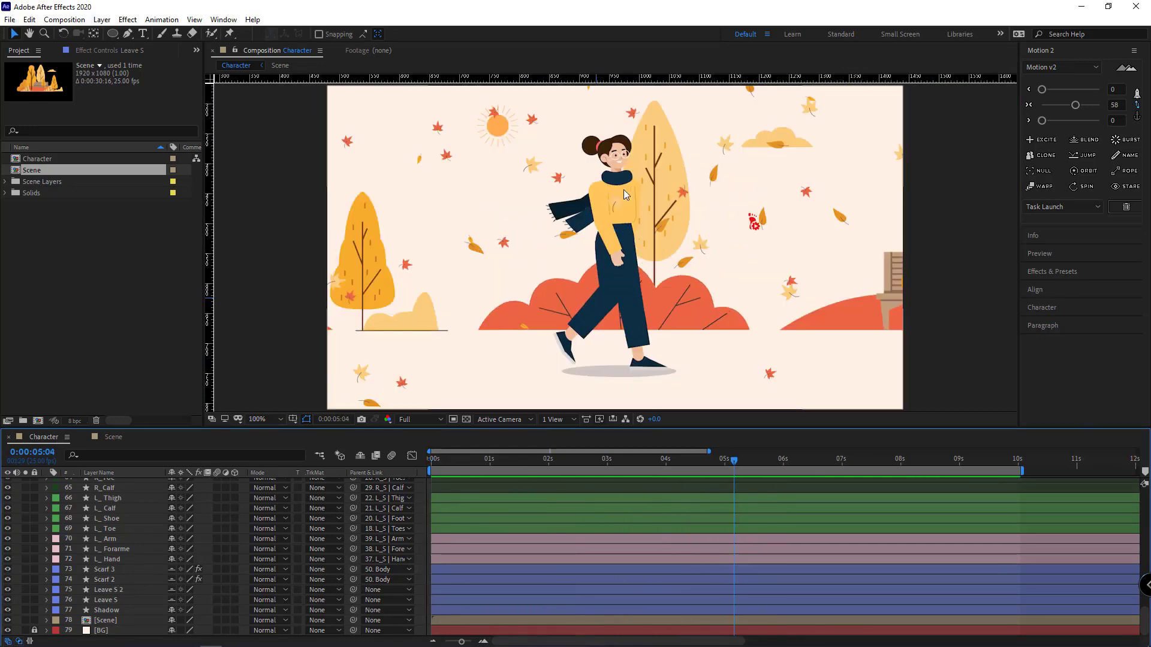
drag(655, 169, 647, 303)
scroll(647, 303, up, 2)
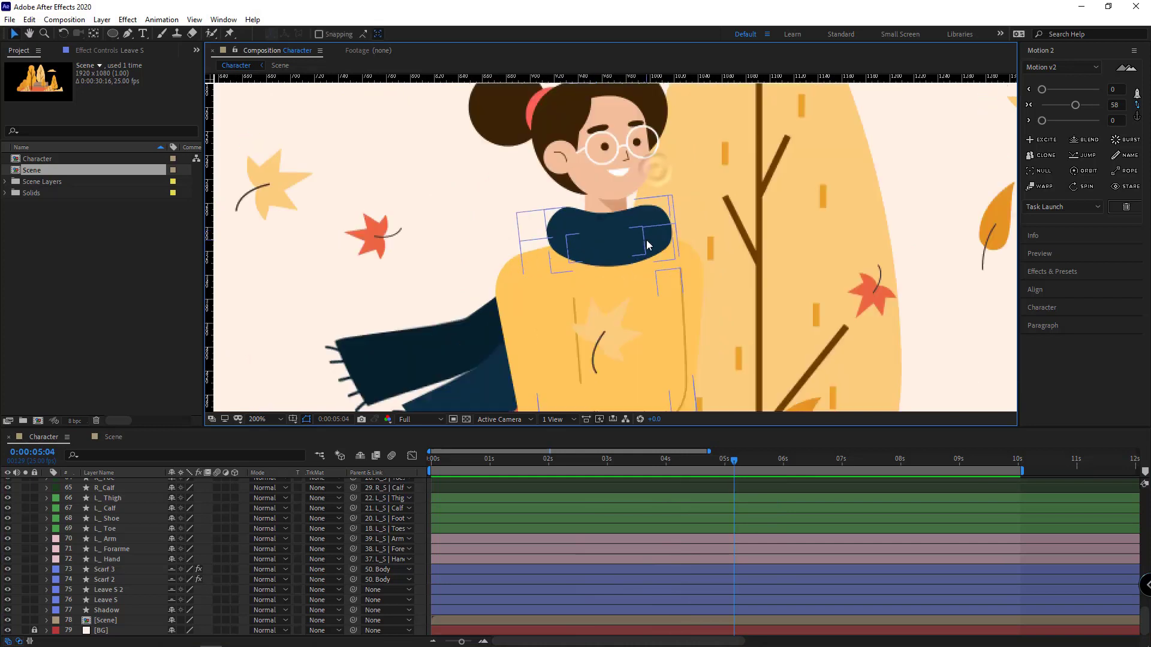
key(v)
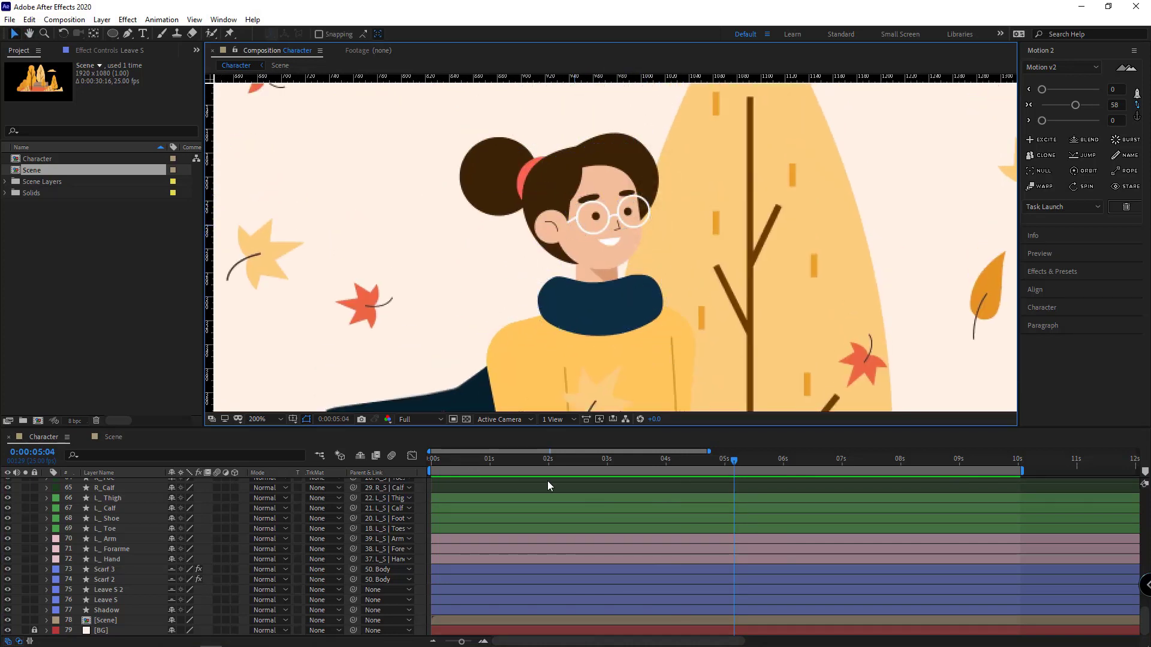
key(Home)
scroll(164, 555, up, 4)
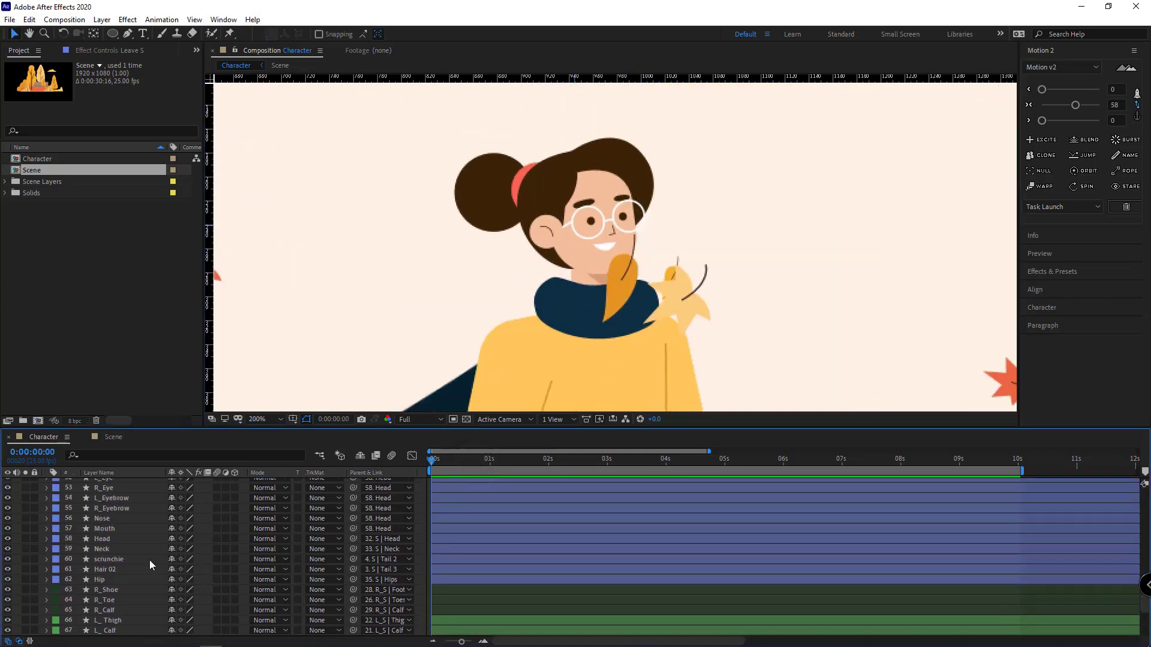
scroll(149, 560, up, 1)
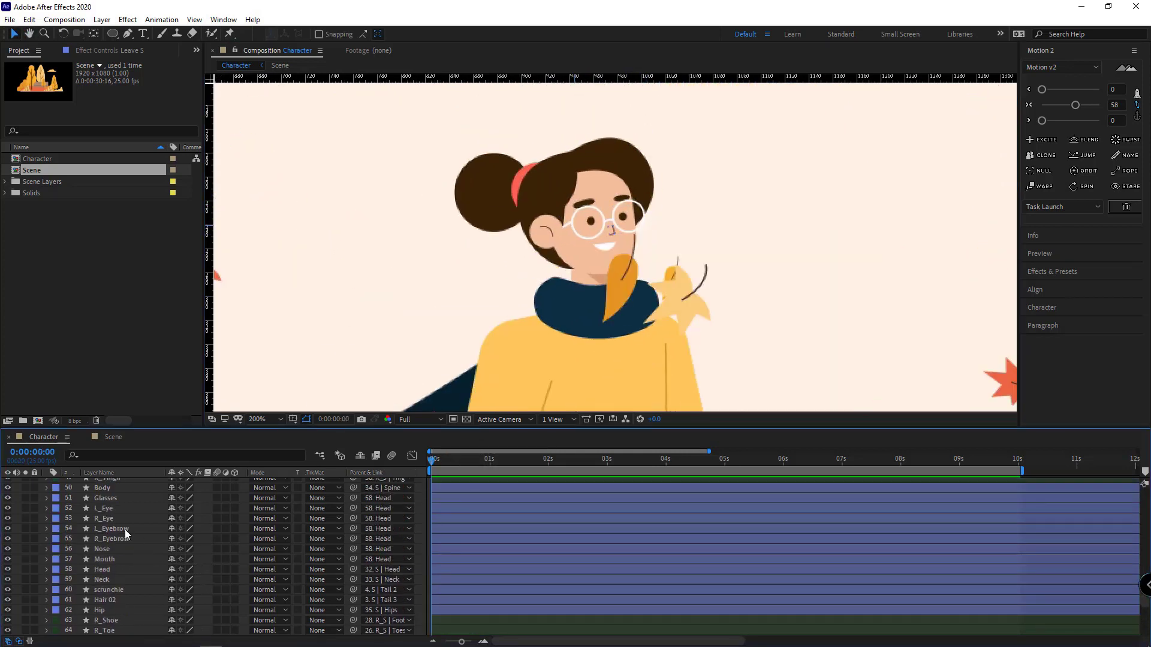
click(107, 508)
shift+click(112, 519)
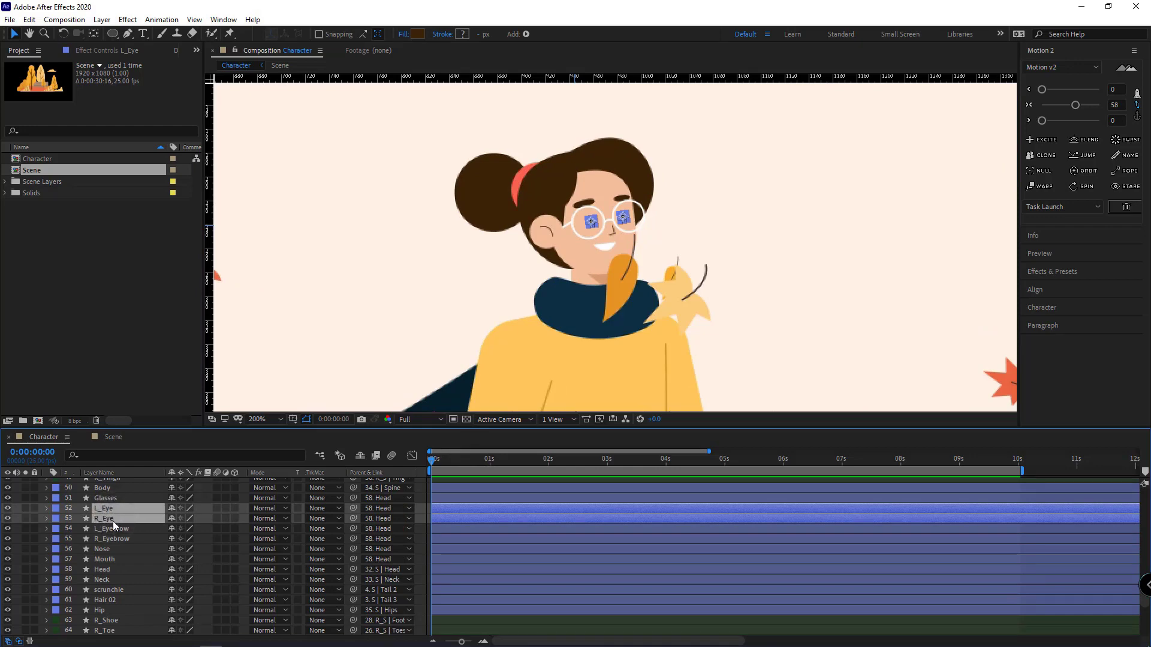
key(s)
click(76, 519)
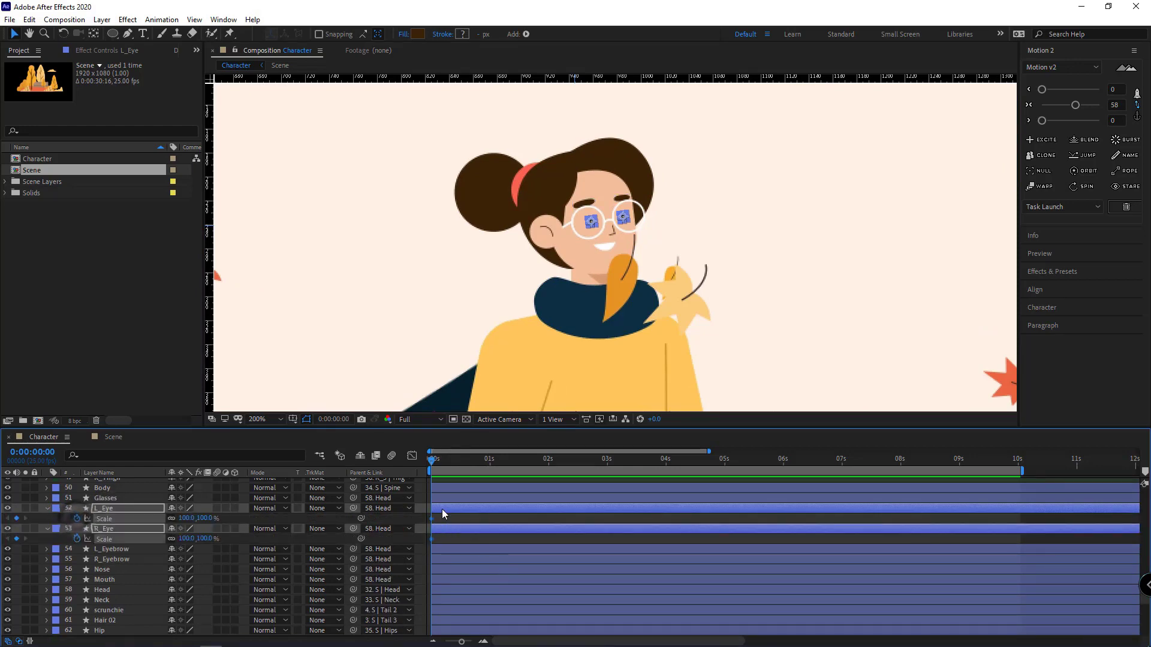
key(shift+Page_Down)
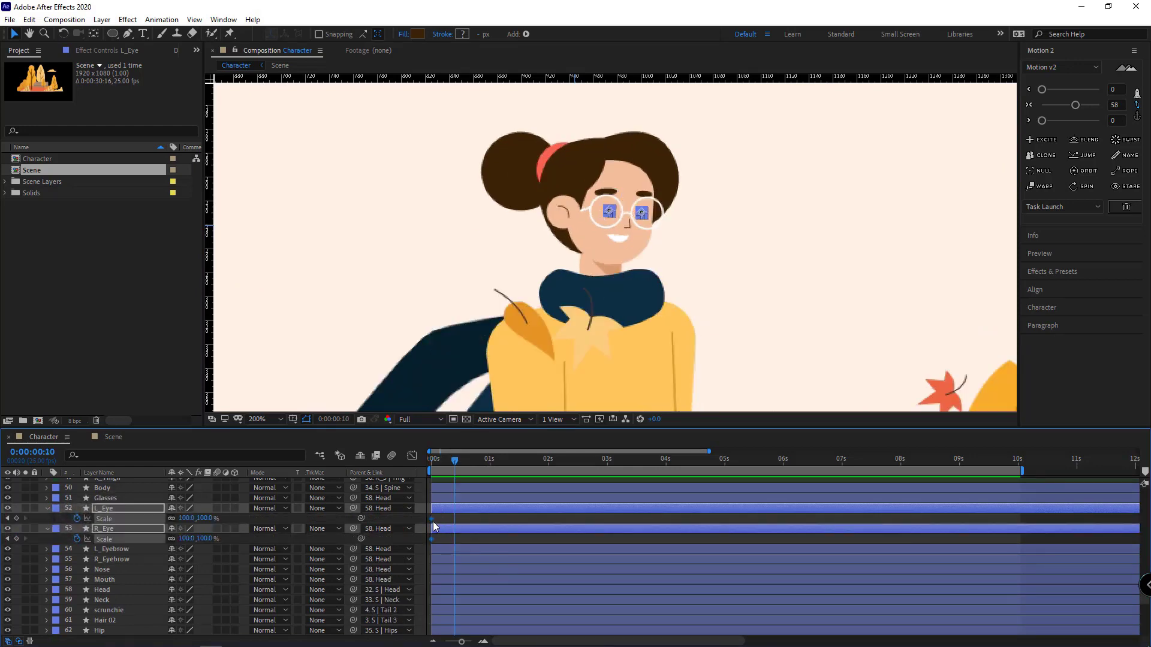
drag(432, 519, 456, 519)
Step: At frame 12, unlink the scale proportions of both eyes and set their vertical scale to 10%
key(Page_Down)
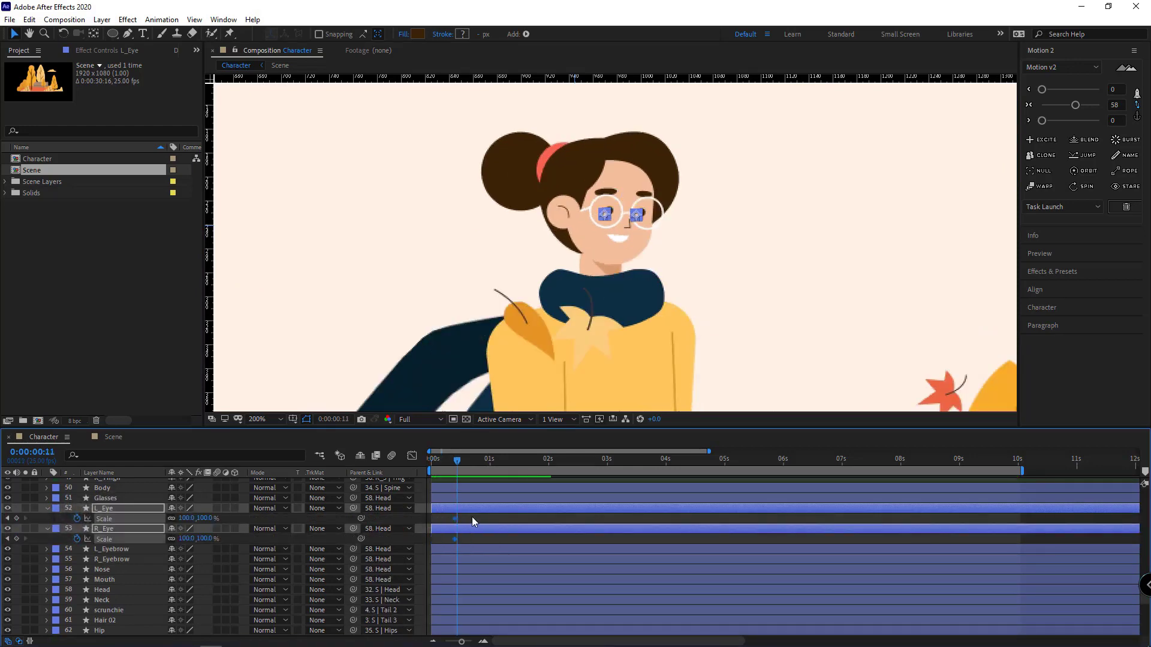
key(Page_Down)
click(56, 518)
click(171, 519)
click(172, 539)
click(205, 519)
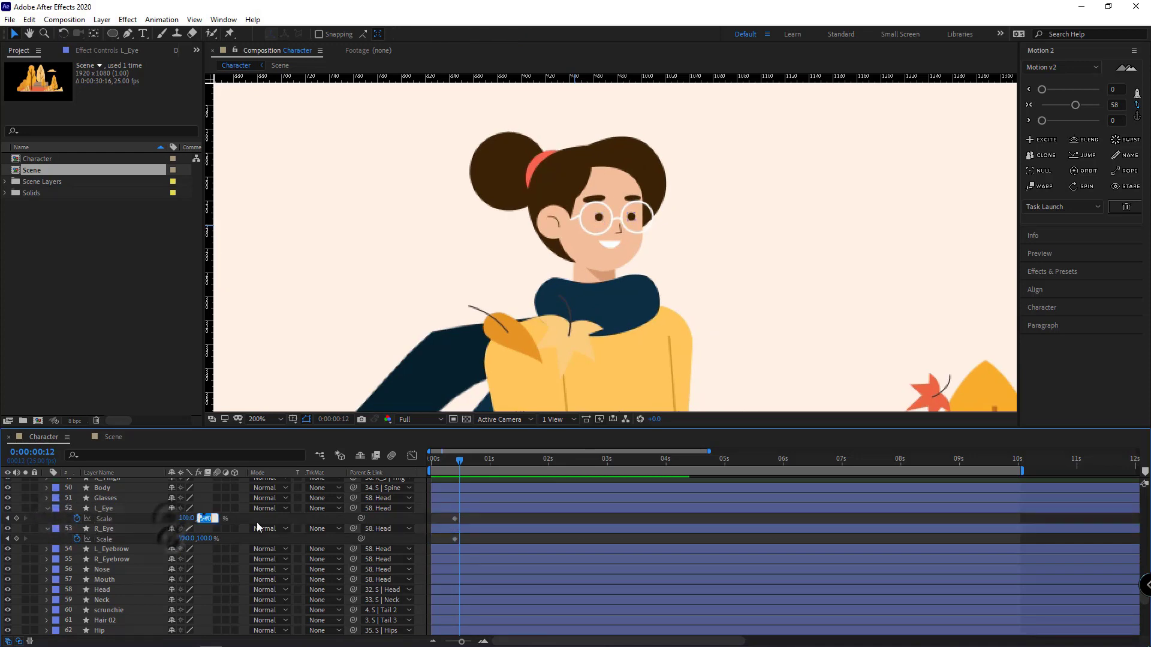
text(10)
key(Return)
click(205, 539)
text(10)
key(Return)
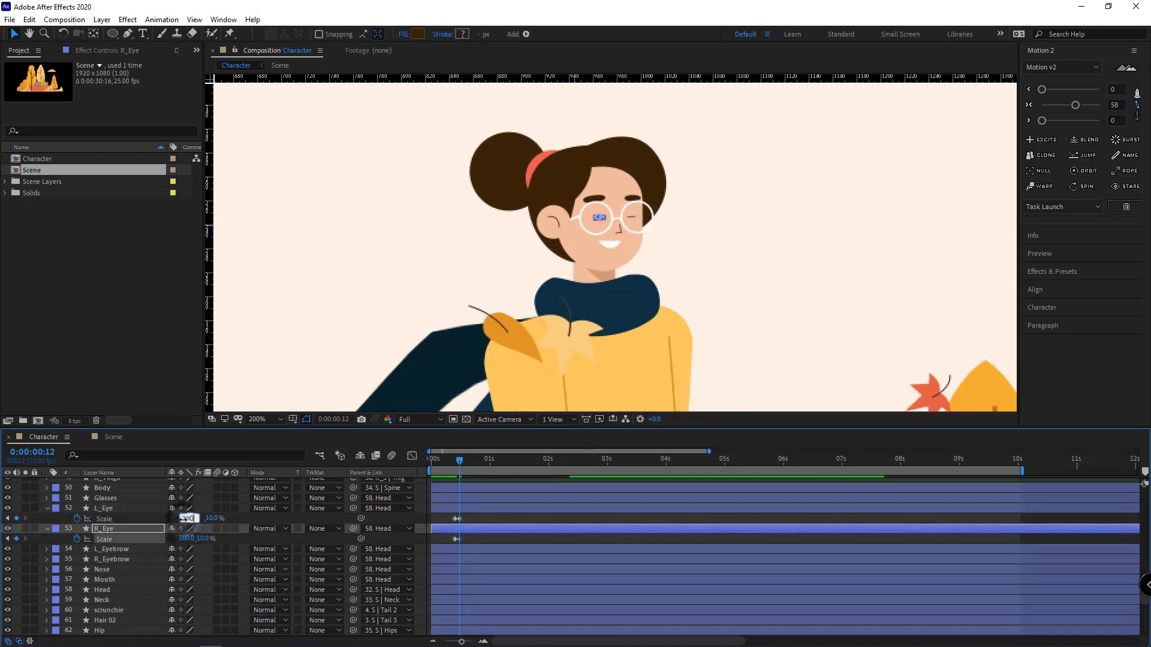
Step: Set the horizontal scale of both closed eyes to 200% at frame 12
text(200)
key(Return)
click(186, 537)
text(200)
key(Return)
click(118, 543)
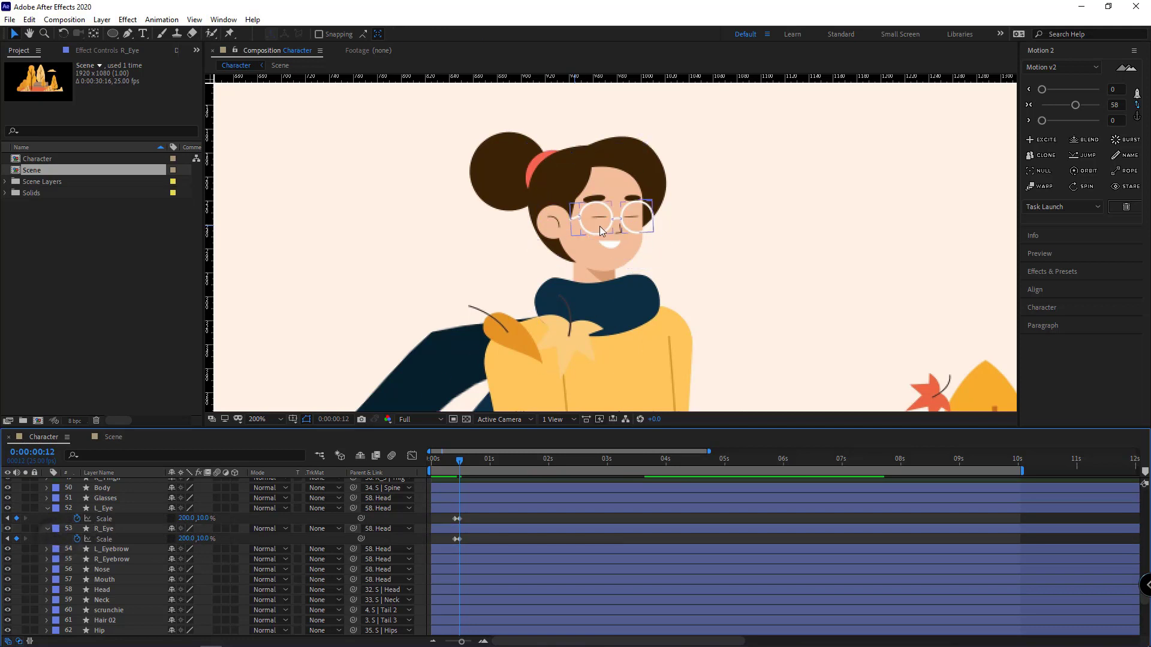
Step: Duplicate the closed-eye Scale keyframes at frame 14 and the open-eye keyframes at frame 16 for both eyes
scroll(627, 239, up, 1)
scroll(476, 520, up, 3)
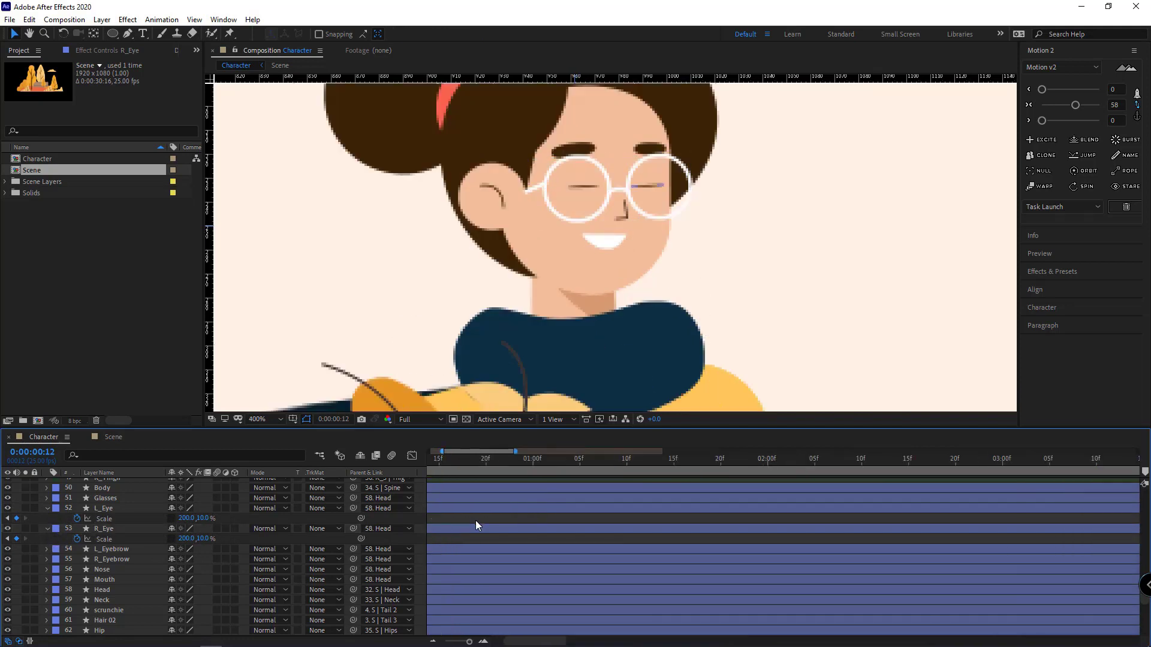
key(Page_Down)
key(Page_Down)
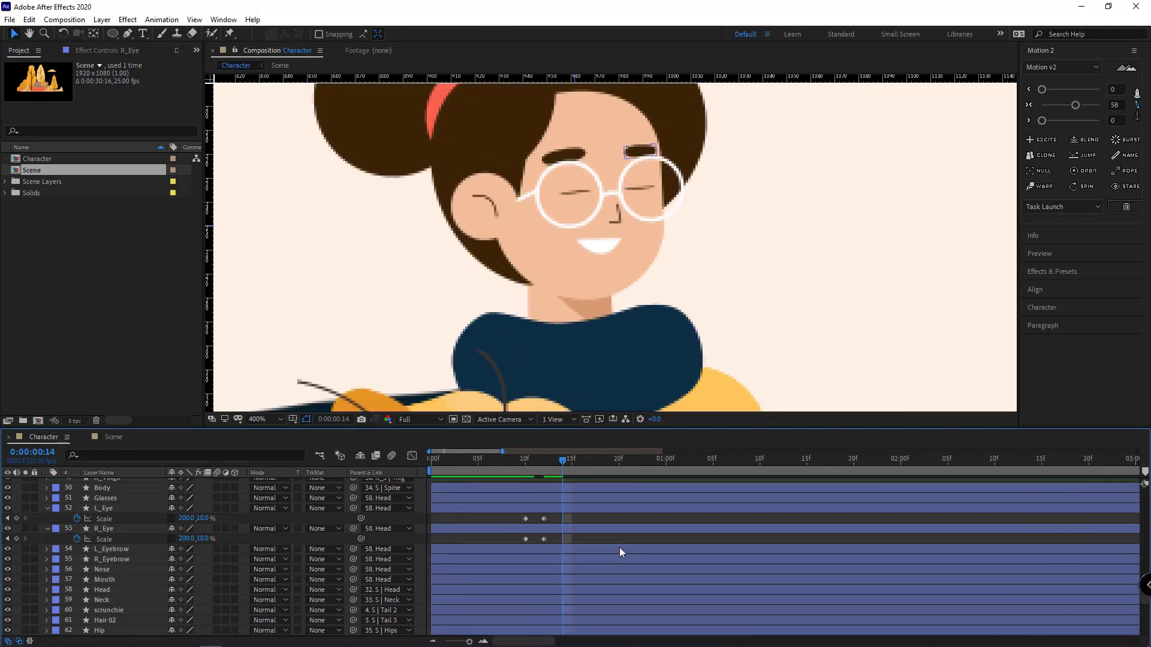
drag(543, 545, 566, 518)
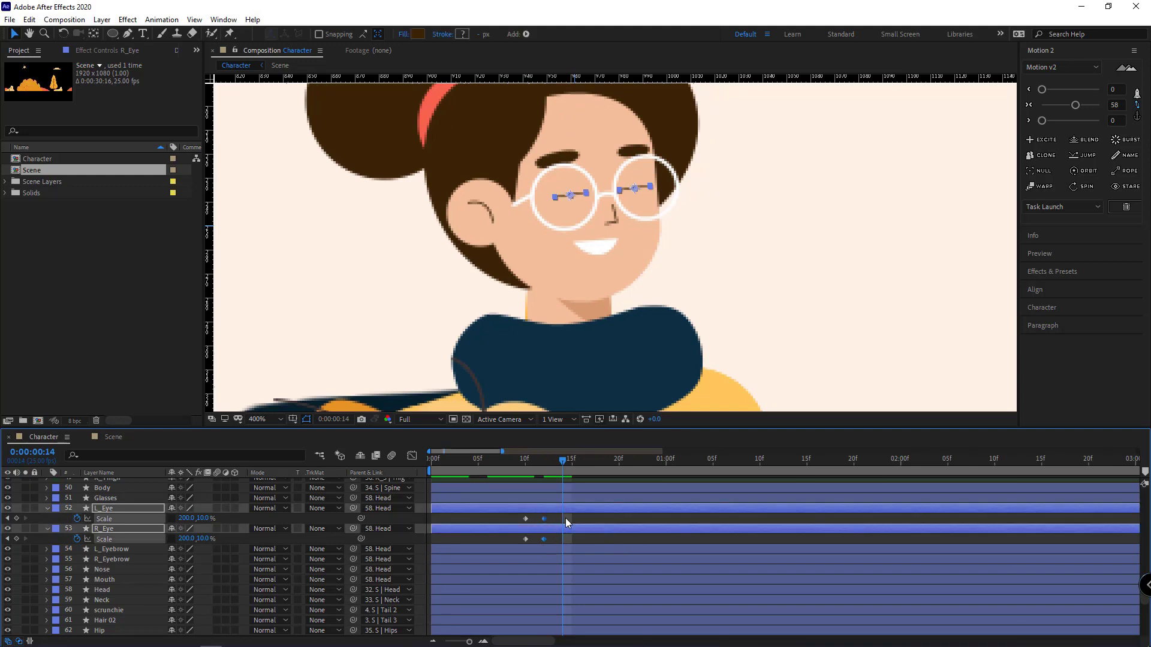
click(1049, 156)
key(Page_Down)
key(Page_Down)
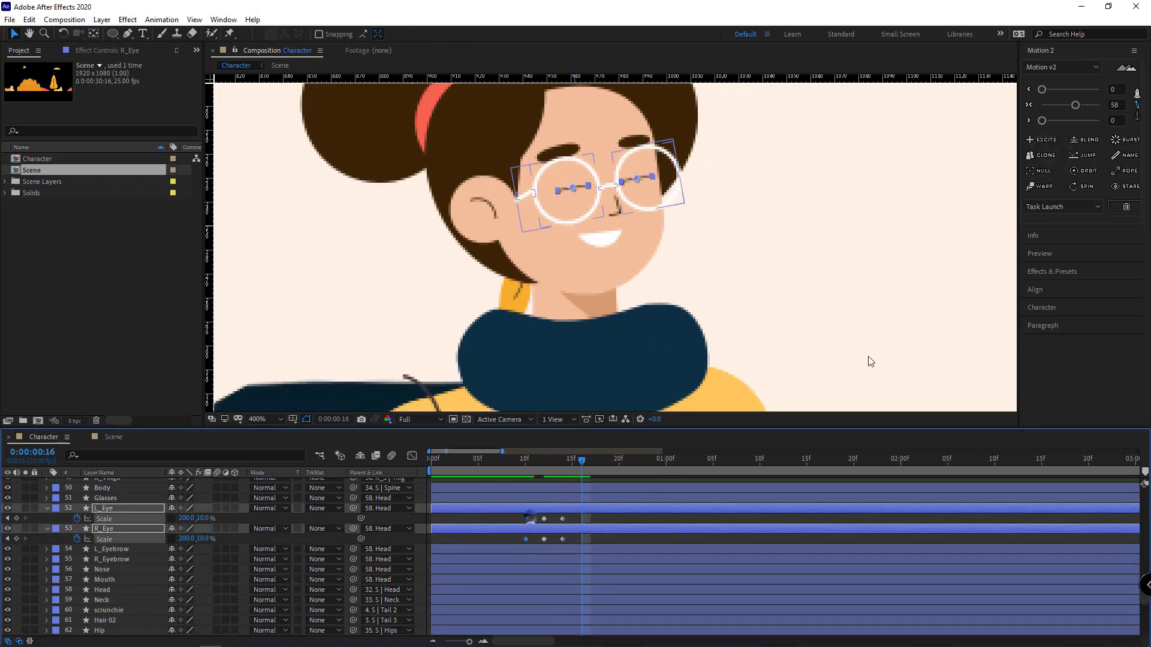
click(1048, 155)
click(609, 518)
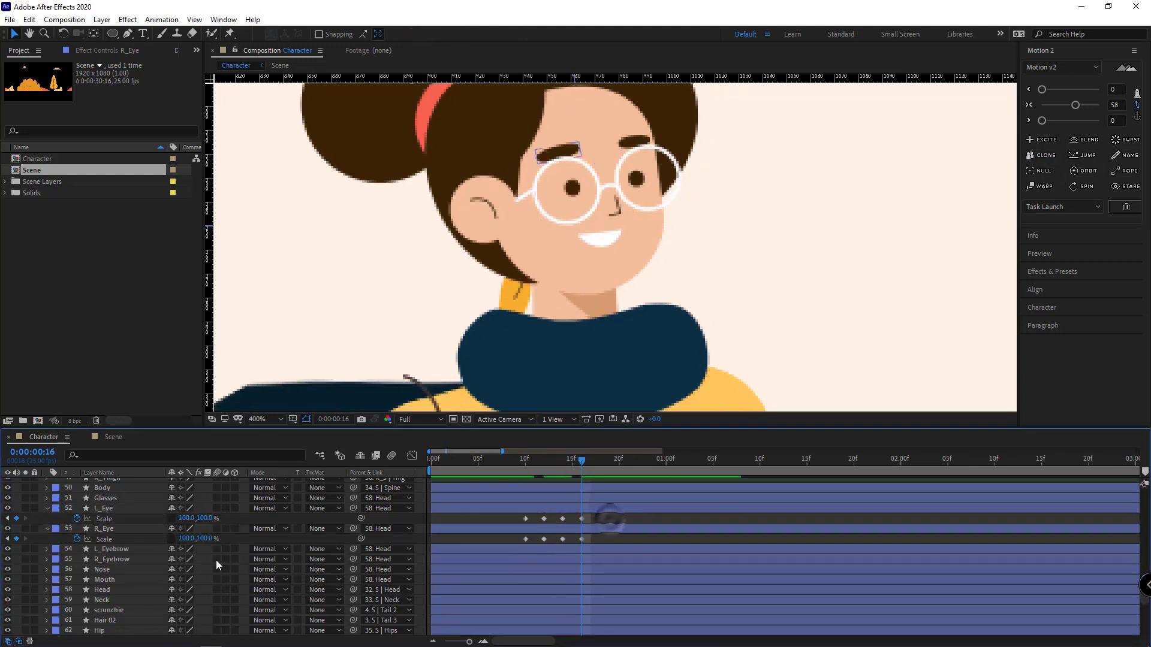
Step: Add Position keyframes to the L_Eyebrow and R_Eyebrow layers at frame 12
click(117, 551)
shift+click(119, 559)
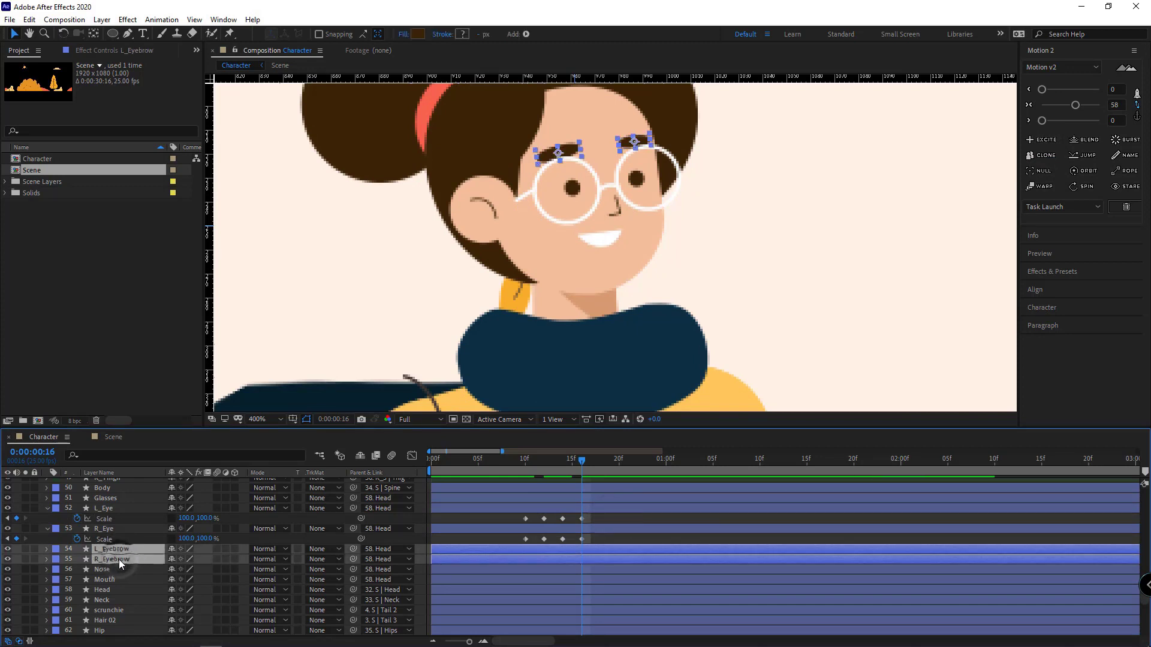
key(p)
click(544, 460)
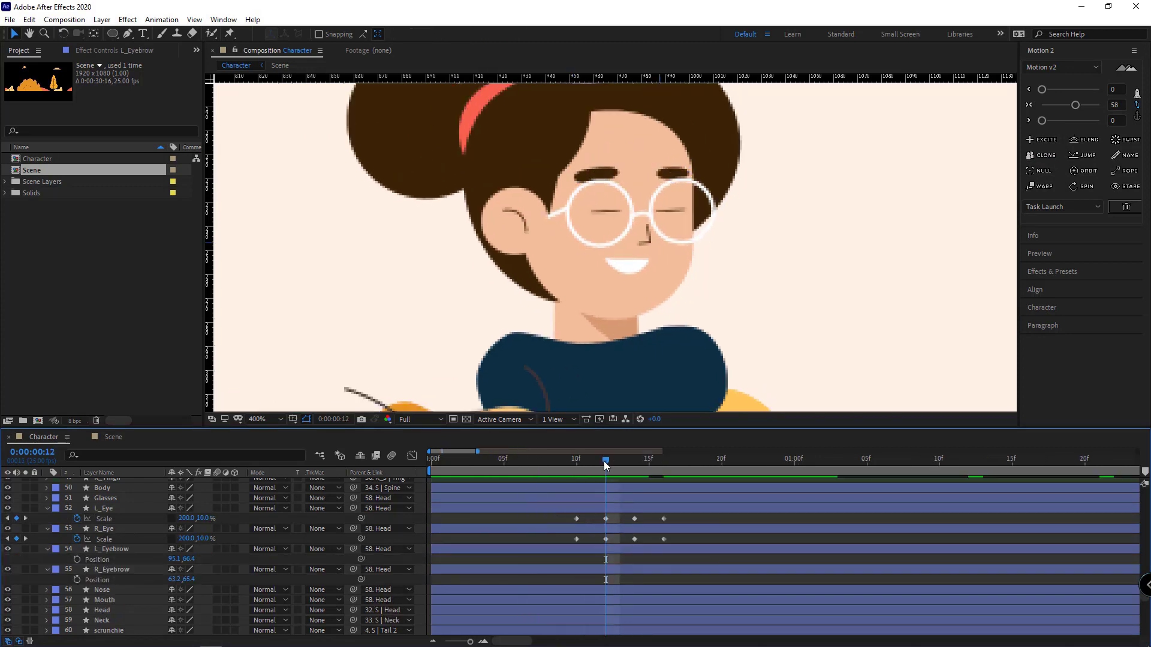
click(93, 560)
shift+click(95, 579)
click(77, 580)
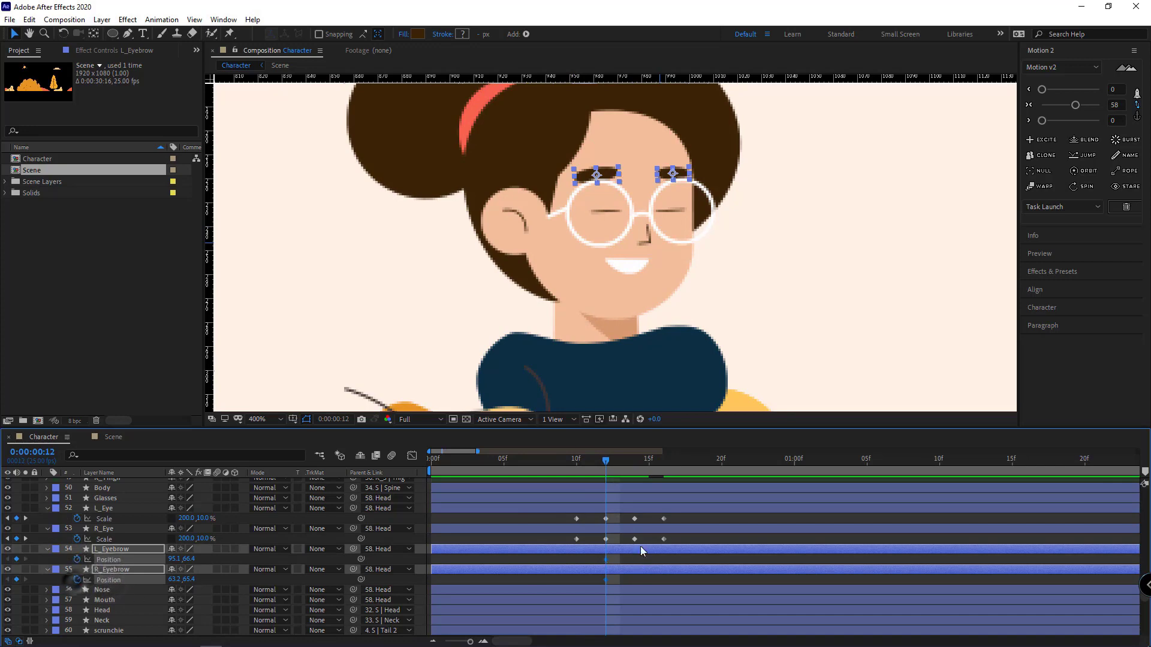
Step: Keyframe the eyebrows' raised position at frame 8 and lower them at frame 12 to Y 70.6 and 69.6
drag(574, 463, 552, 465)
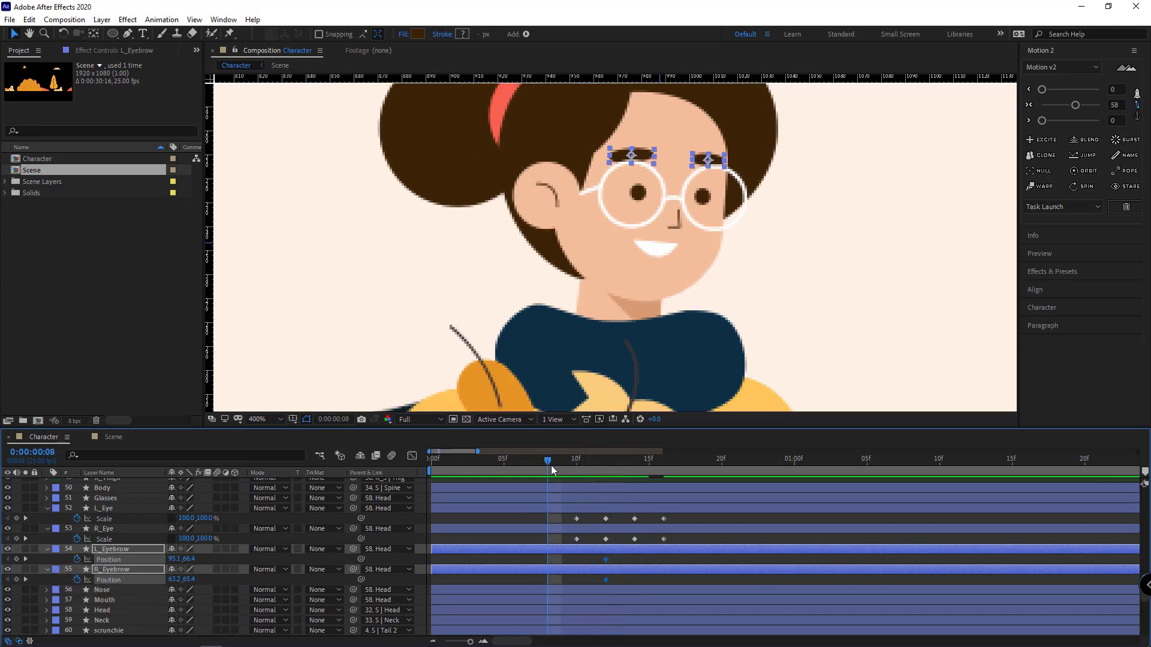
click(25, 580)
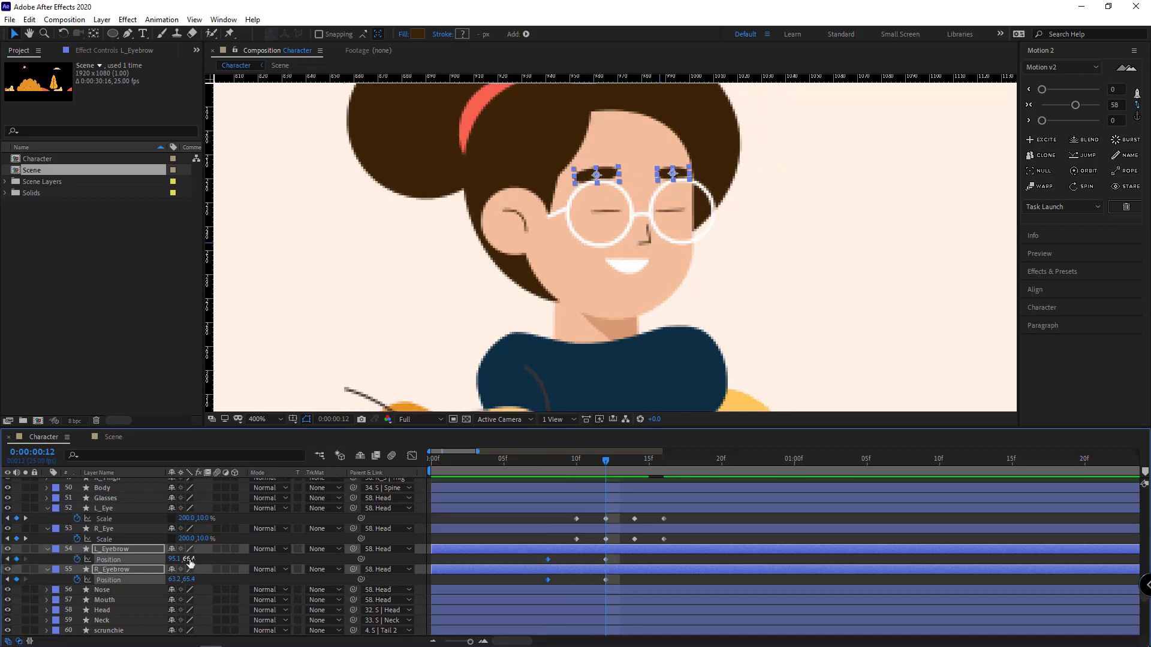
drag(190, 559, 216, 559)
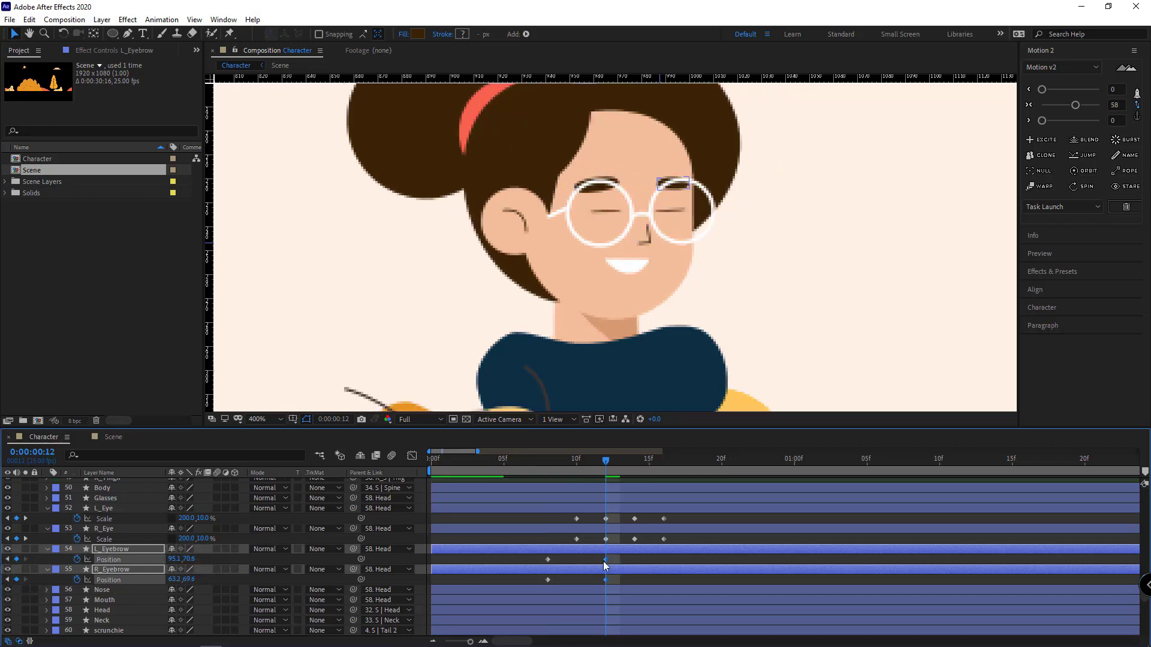
Step: Clone both eyebrows' Position keyframes to frame 14 and time-reverse the copies so the brows rise again
drag(621, 559, 516, 593)
click(635, 459)
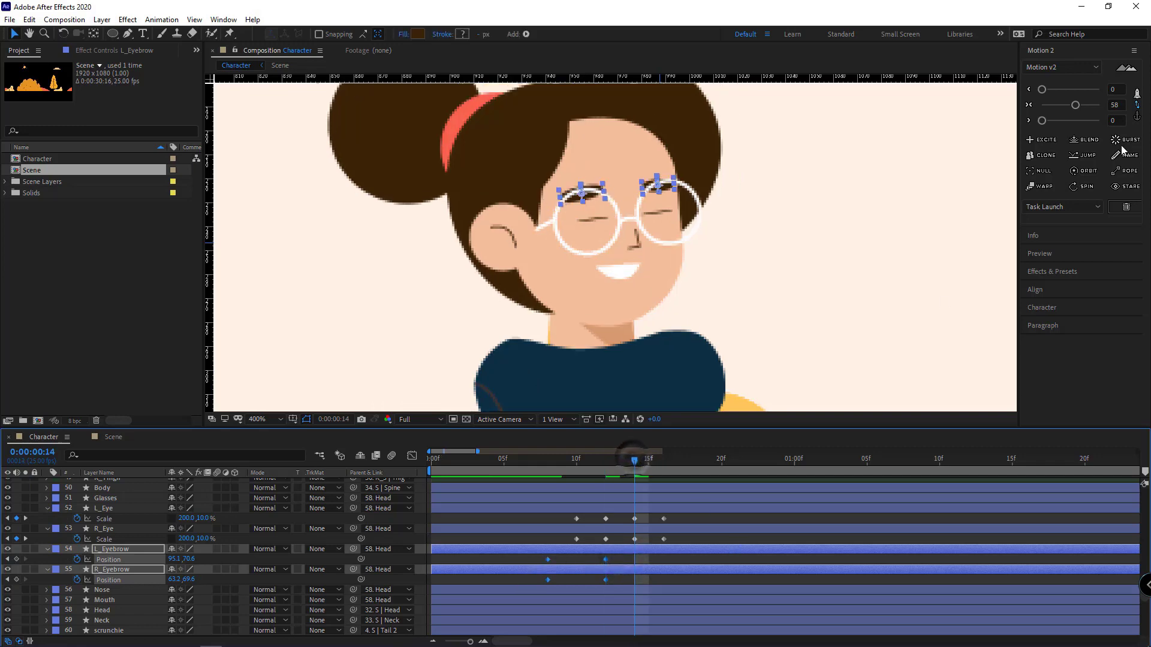
click(1045, 155)
drag(706, 546, 632, 578)
right_click(632, 578)
mouse_move(714, 570)
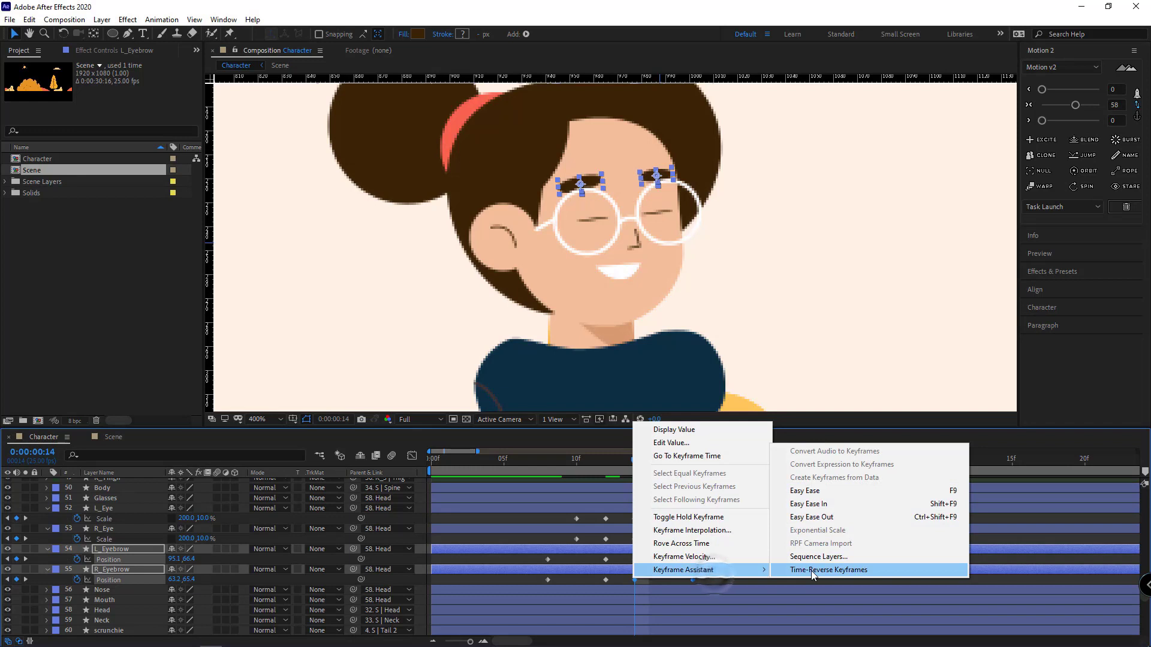
click(811, 570)
Step: Apply Easy Ease to all eye Scale and eyebrow Position keyframes and preview the blink
drag(702, 518, 547, 584)
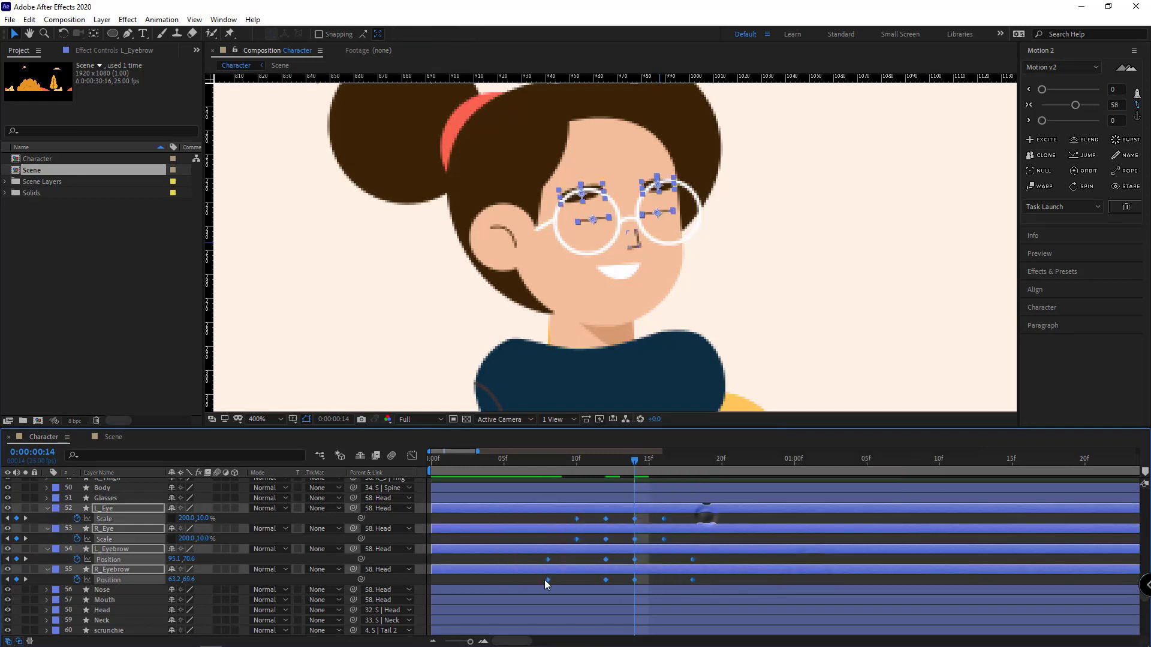
right_click(604, 580)
mouse_move(705, 573)
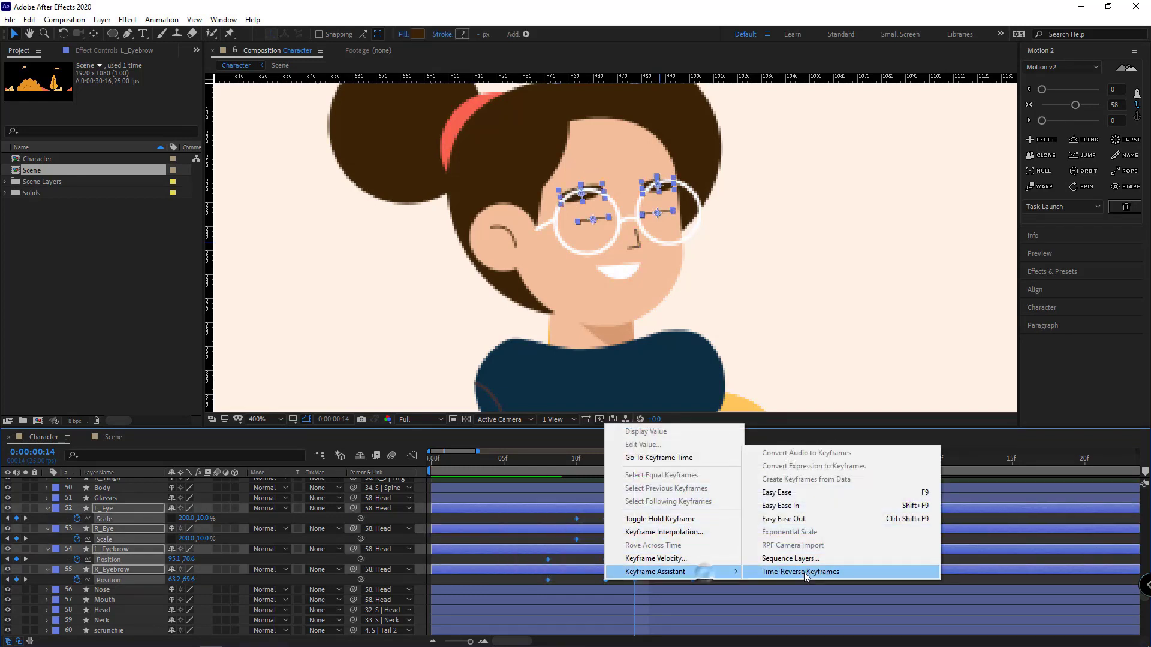
click(792, 496)
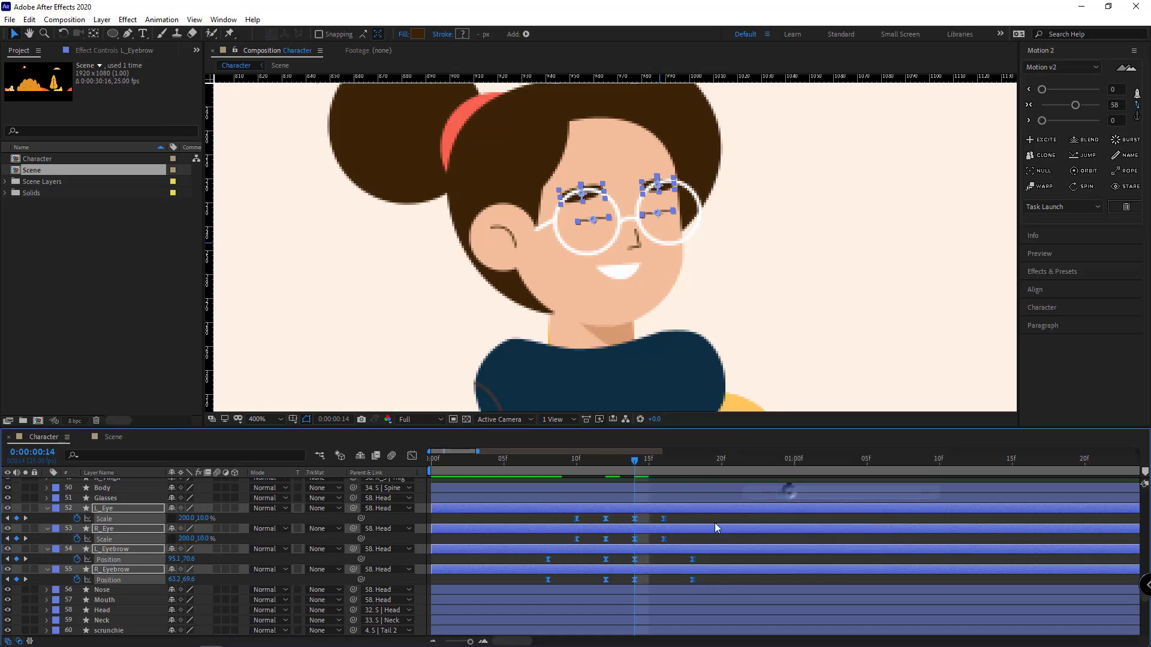
click(533, 459)
key(space)
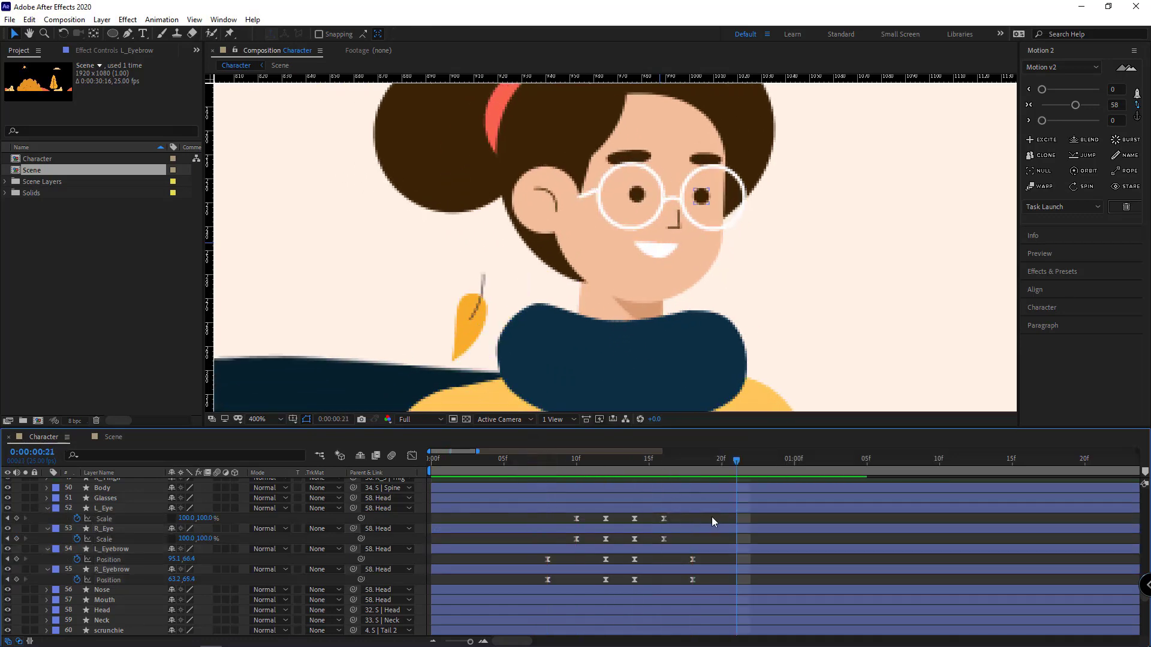
Step: Move the eye-opening and brow-raising keyframes about four frames later to hold the blink longer, previewing the timing
drag(711, 517, 664, 576)
key(minus)
click(492, 459)
key(space)
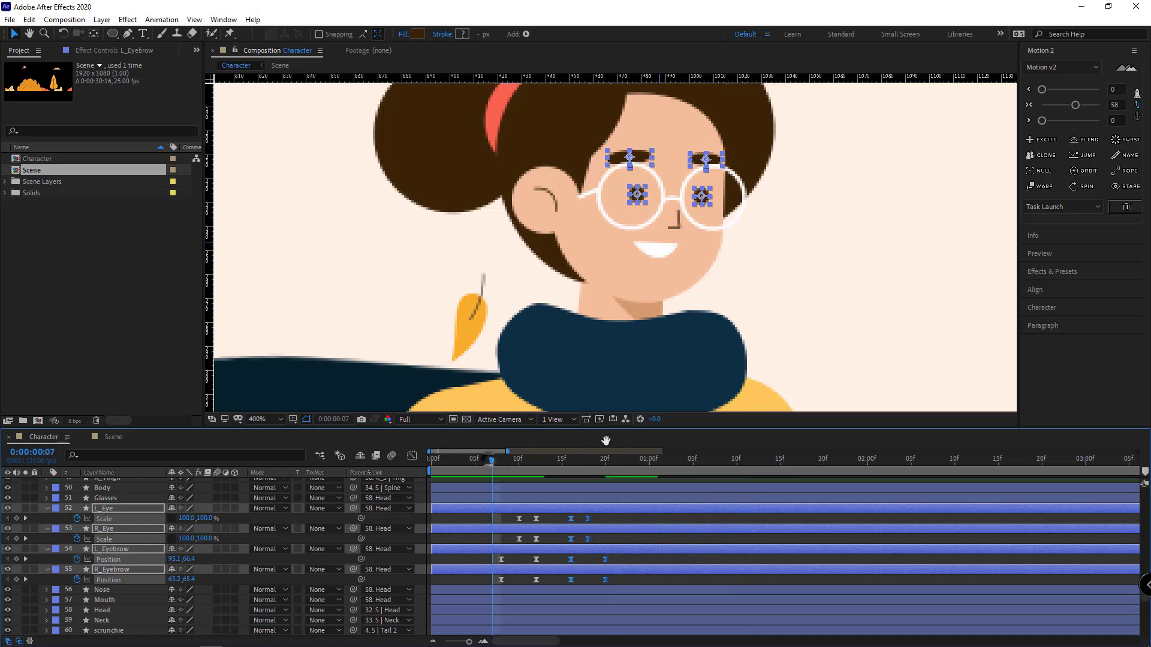
drag(621, 517, 571, 585)
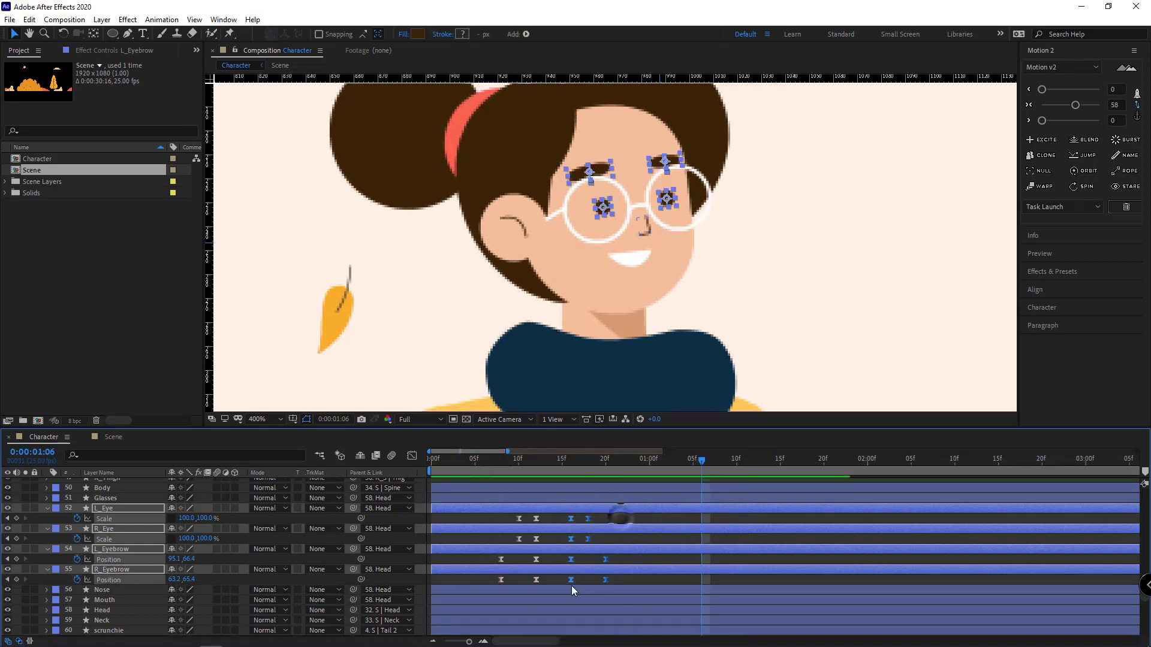
key(minus)
key(minus)
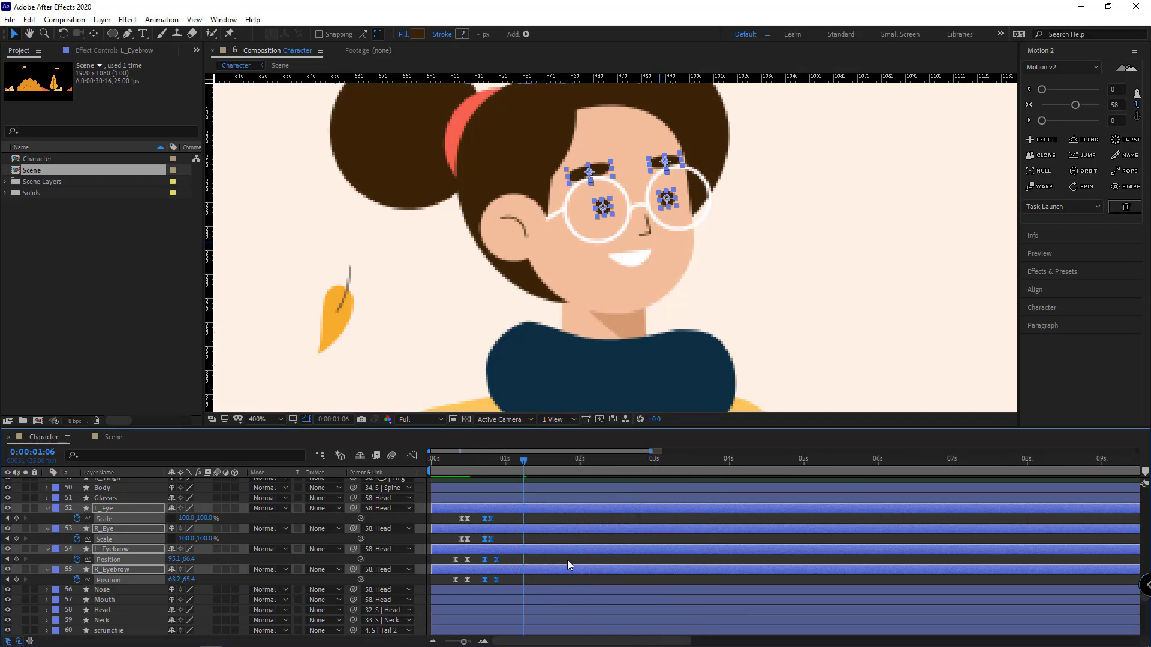
Step: Shift all eye and eyebrow blink keyframes to start at about 1 s 06 f and preview the blink
drag(512, 519, 458, 580)
key(alt+Left)
key(alt+Left)
key(alt+Left)
key(alt+Left)
key(alt+Left)
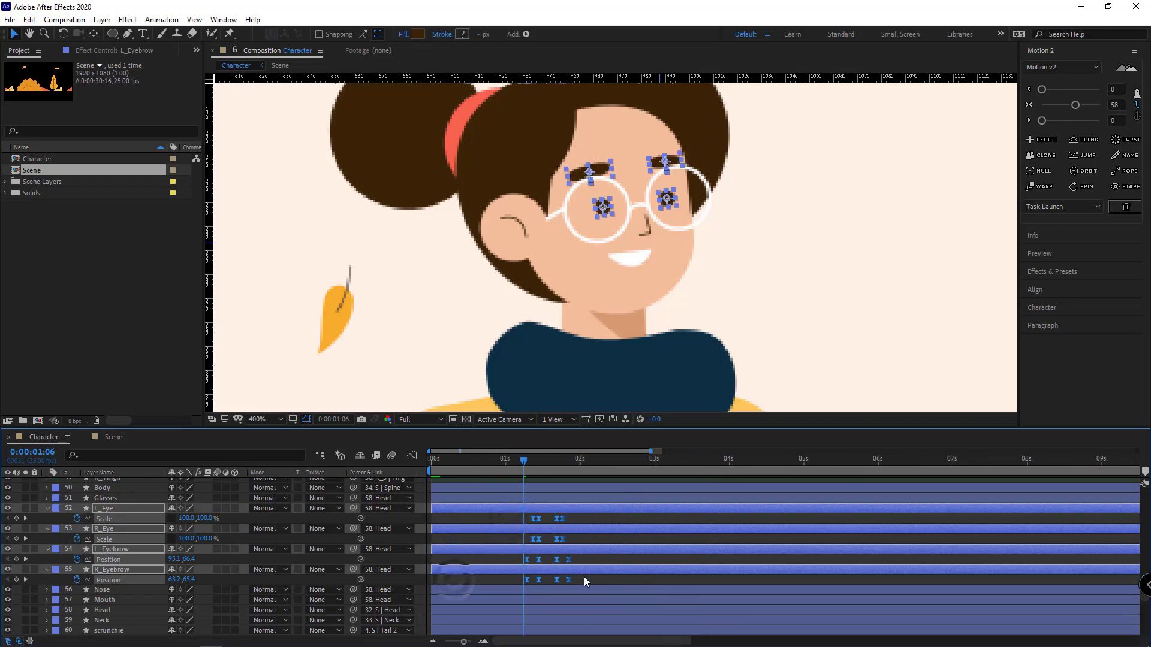
click(585, 577)
key(space)
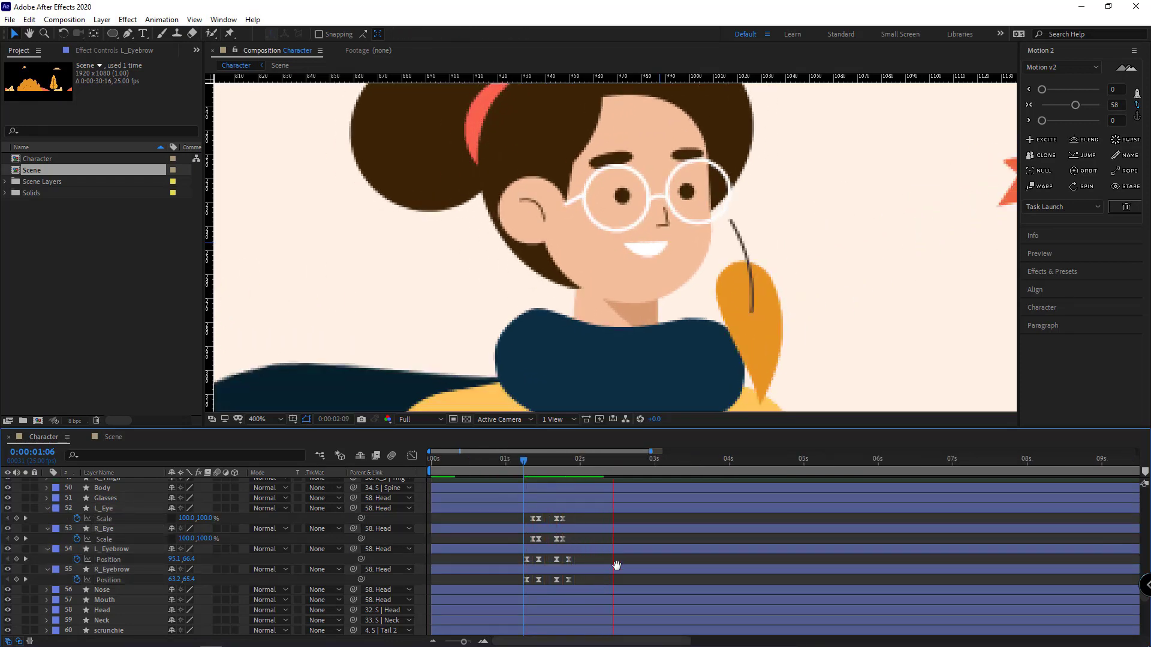
key(space)
Step: Clone the eye and eyebrow blink keyframes at about 3 s, 5 s 21 f and 8 s 01 f
key(minus)
key(minus)
drag(498, 517, 458, 581)
drag(493, 468, 514, 469)
click(1043, 156)
click(579, 465)
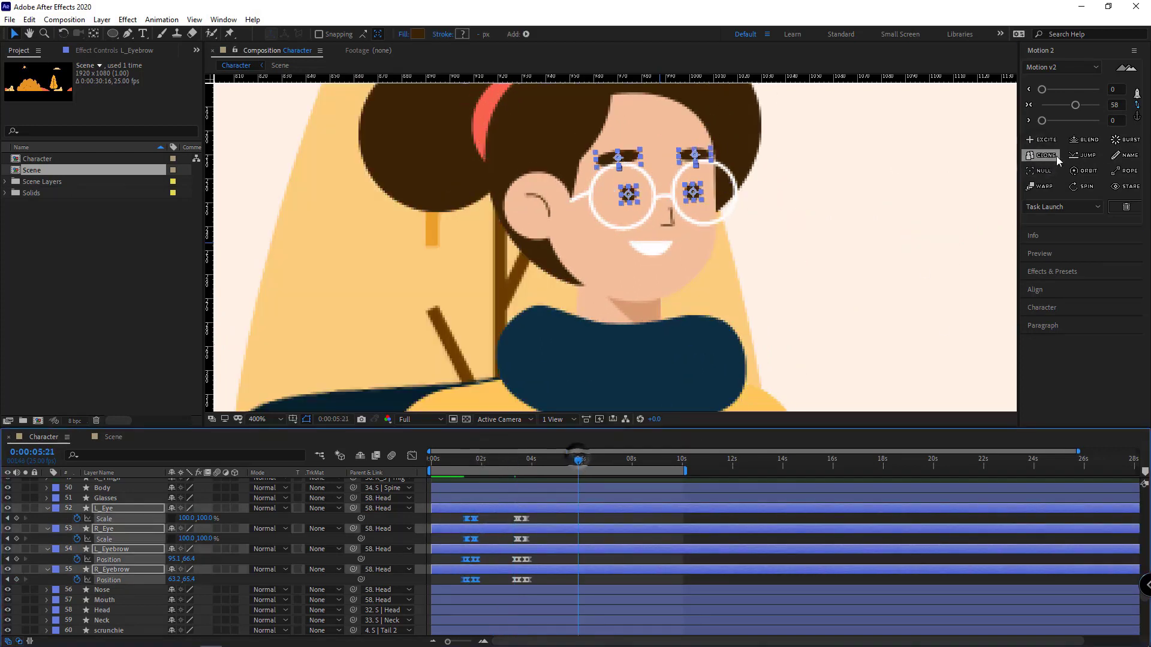
click(1041, 155)
click(632, 465)
click(1041, 156)
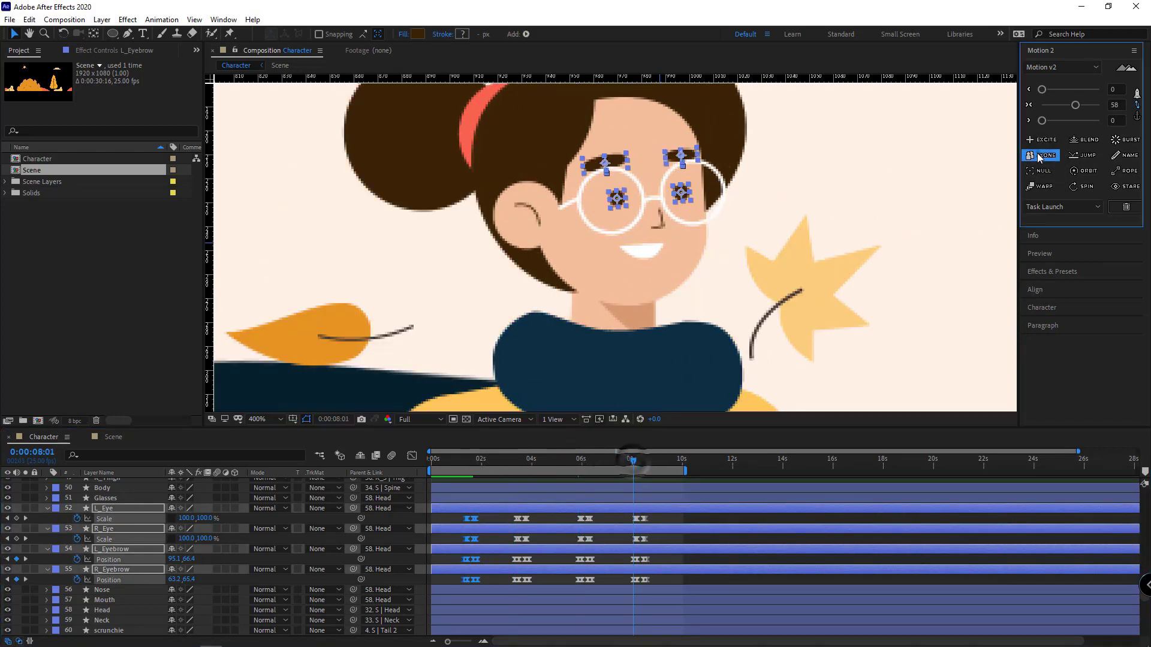
Step: Preview the whole walk with the repeated blinks at 50% magnification
click(269, 420)
click(271, 433)
click(681, 523)
key(space)
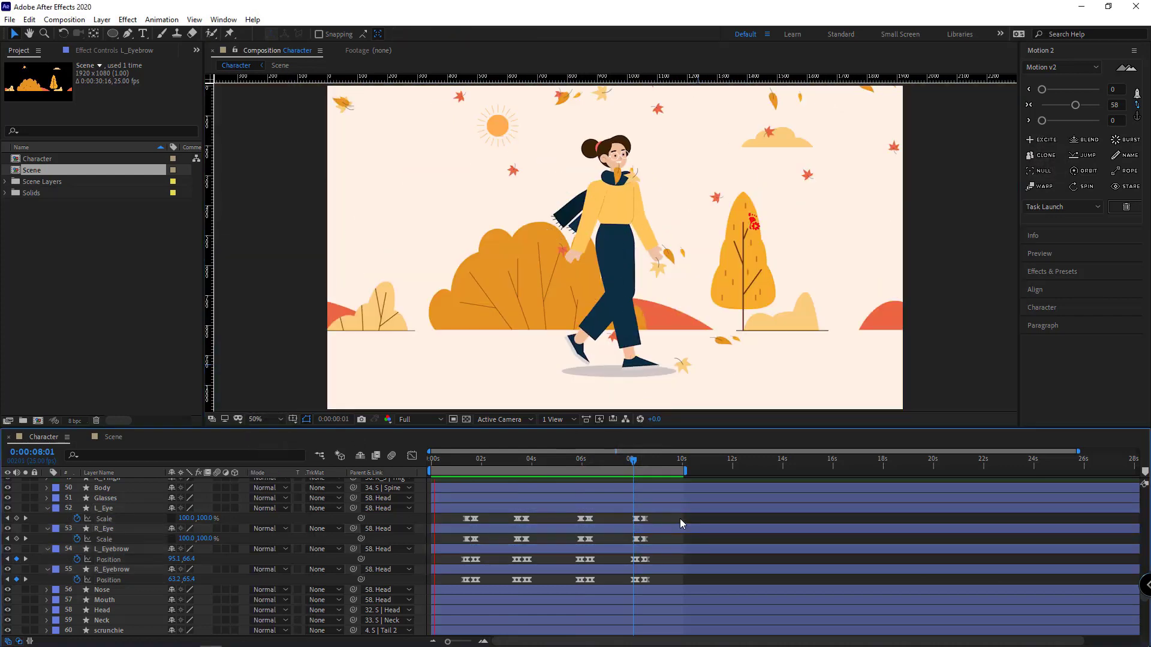